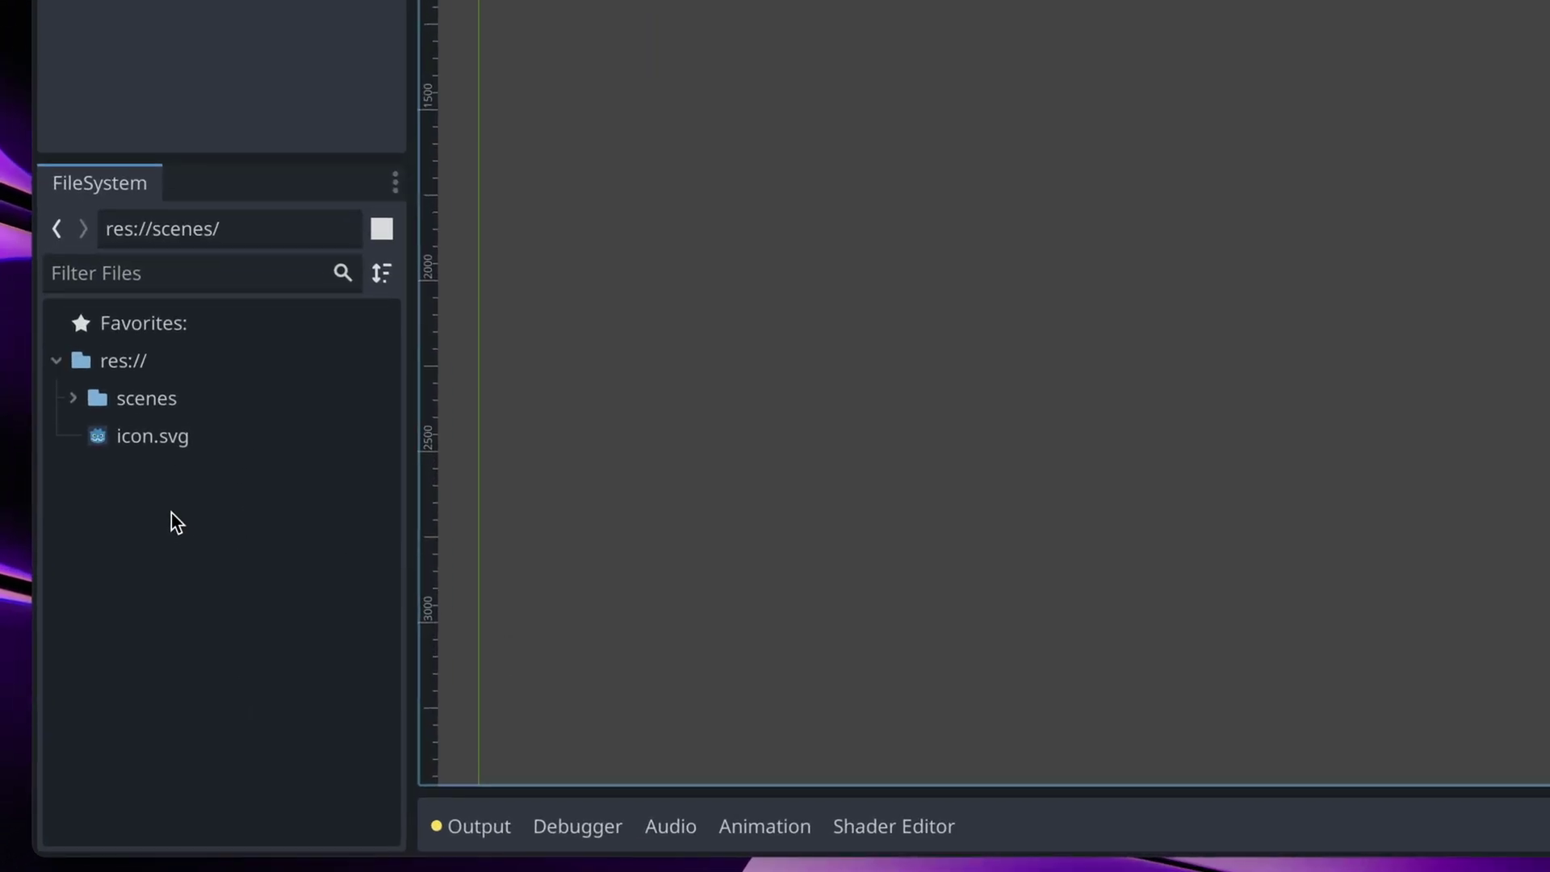
- Create a new User Interface scene named main_menu from the FileSystem dock
right_click(95, 662)
left_click(242, 573)
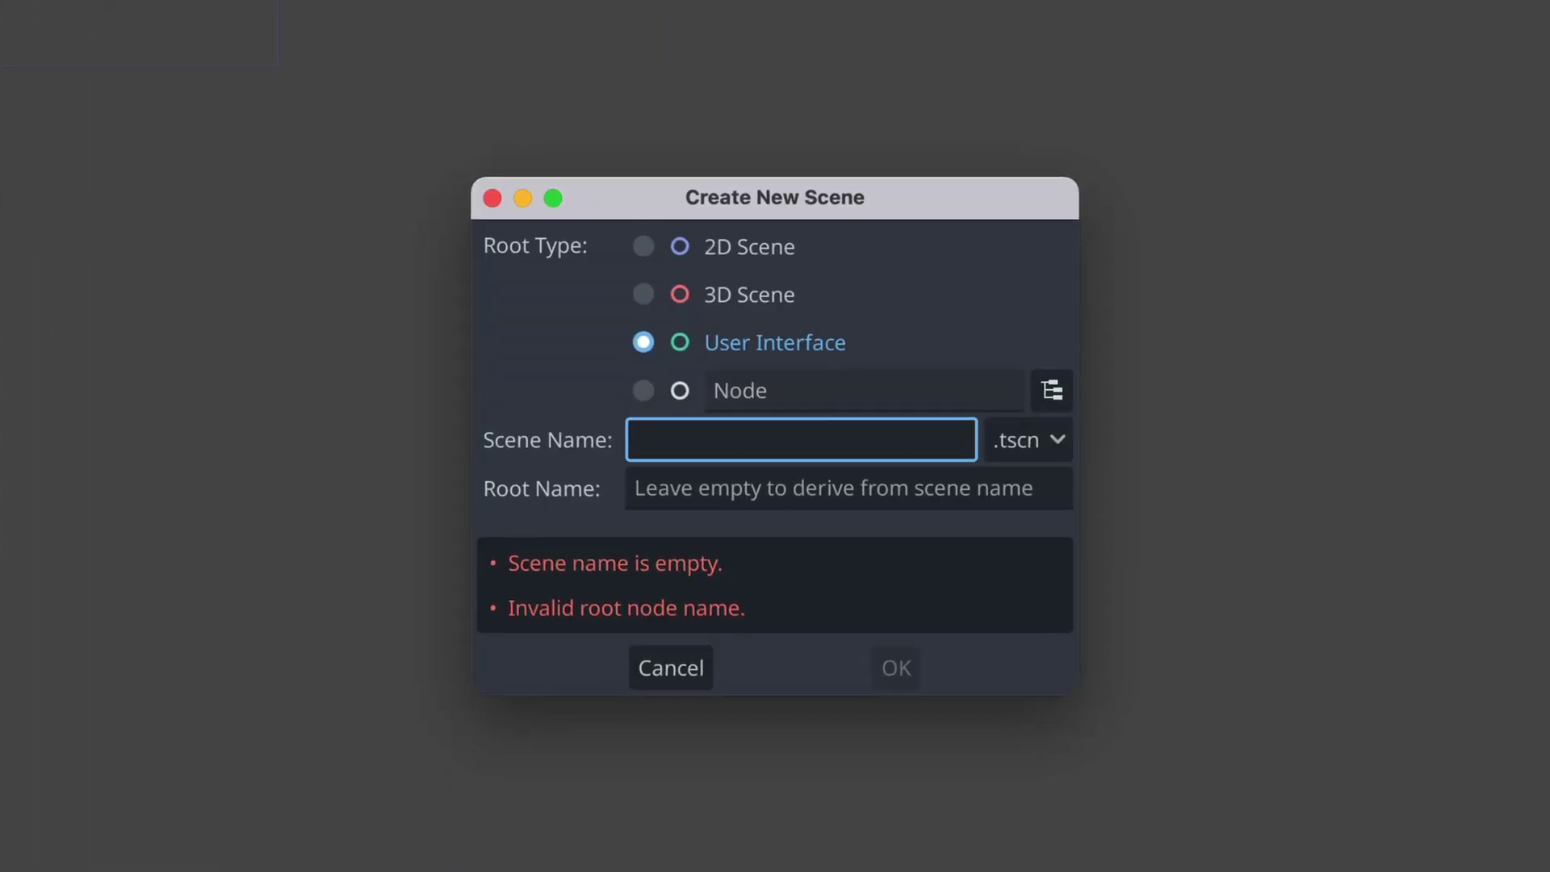
type("main_menu")
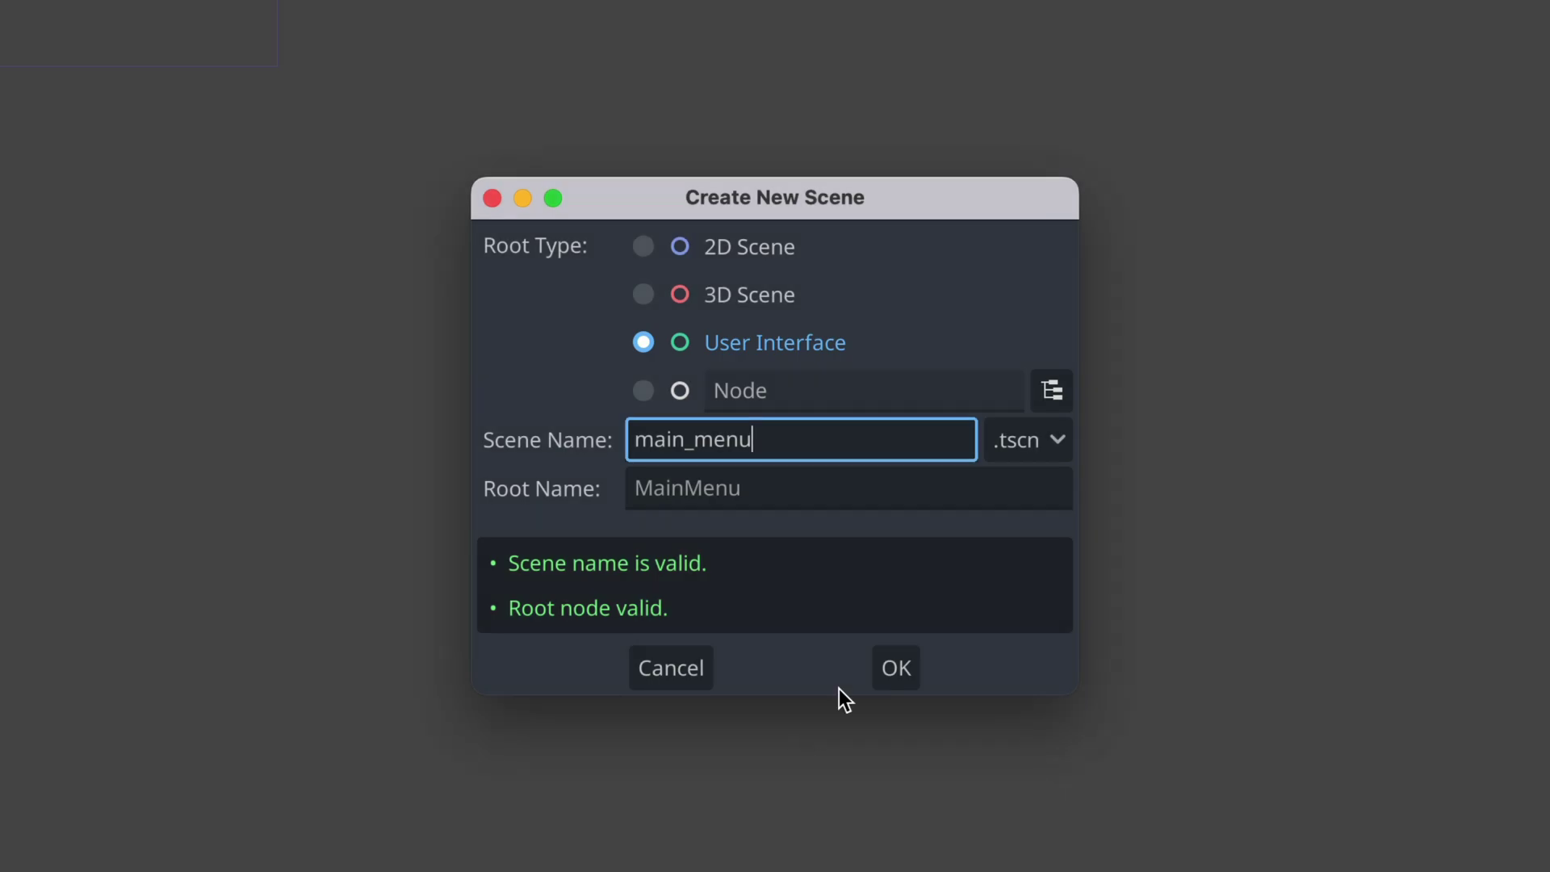
left_click(880, 673)
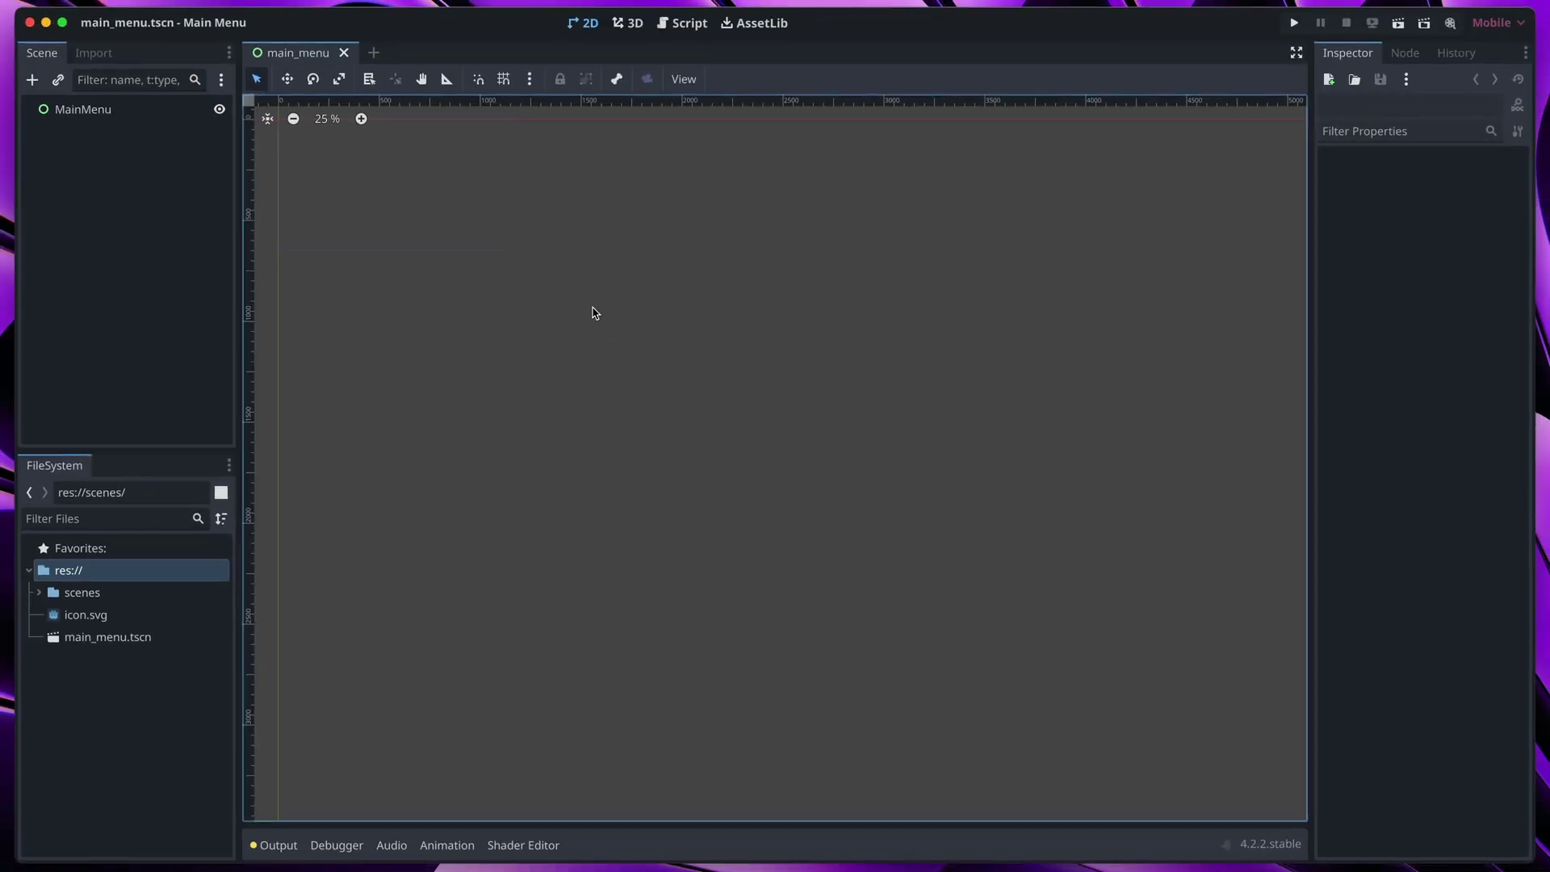
- Add a Button node (Control > BaseButton > Button) as a child of MainMenu
scroll(595, 314, "up", 5)
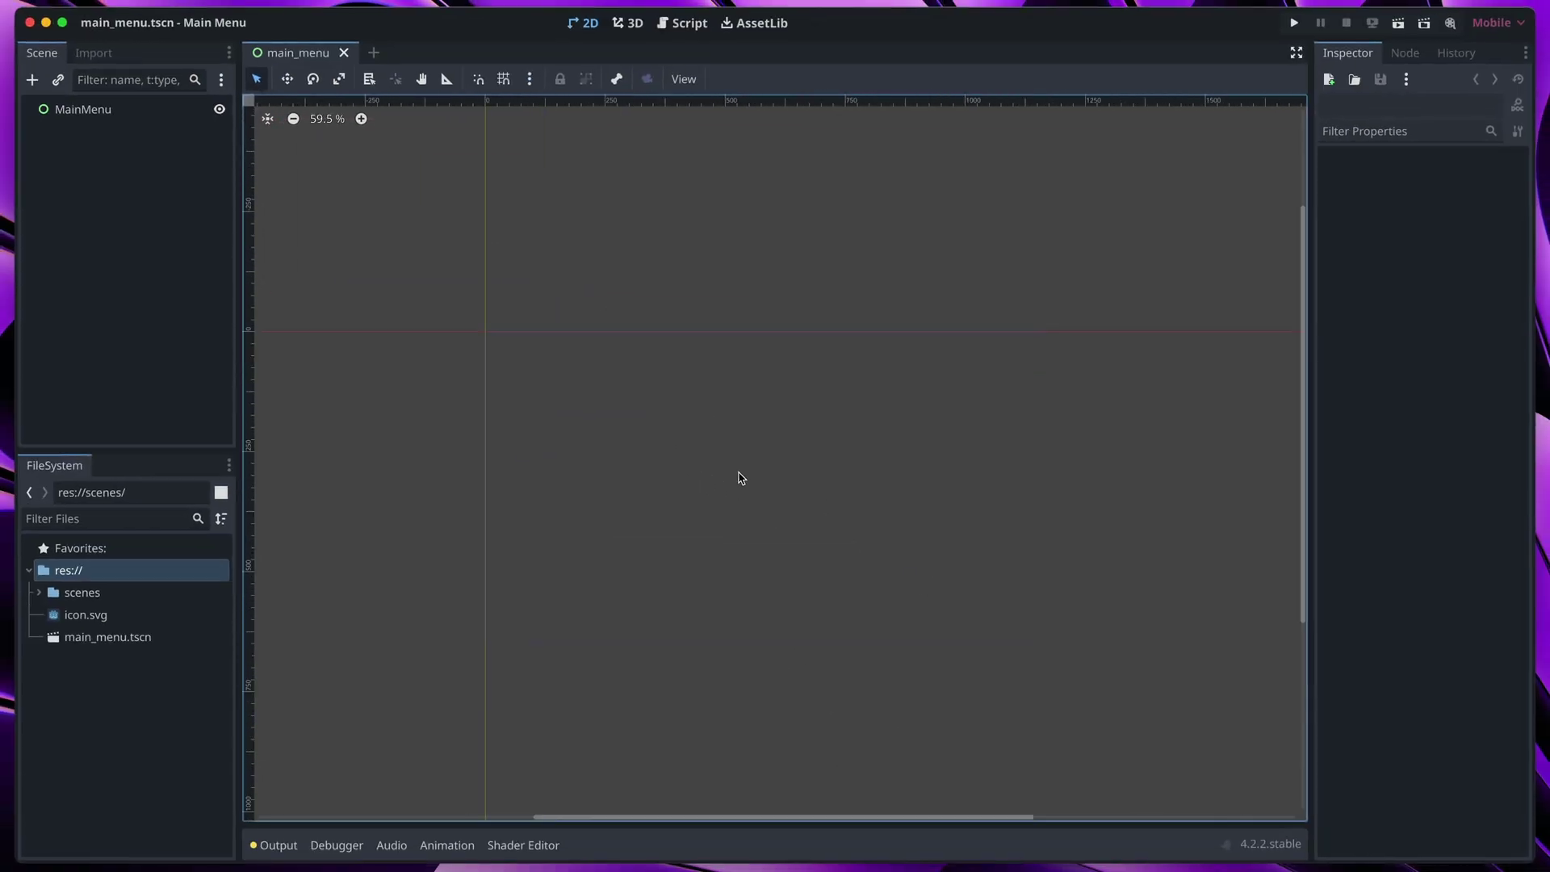
scroll(740, 478, "left", 1)
left_click(66, 162)
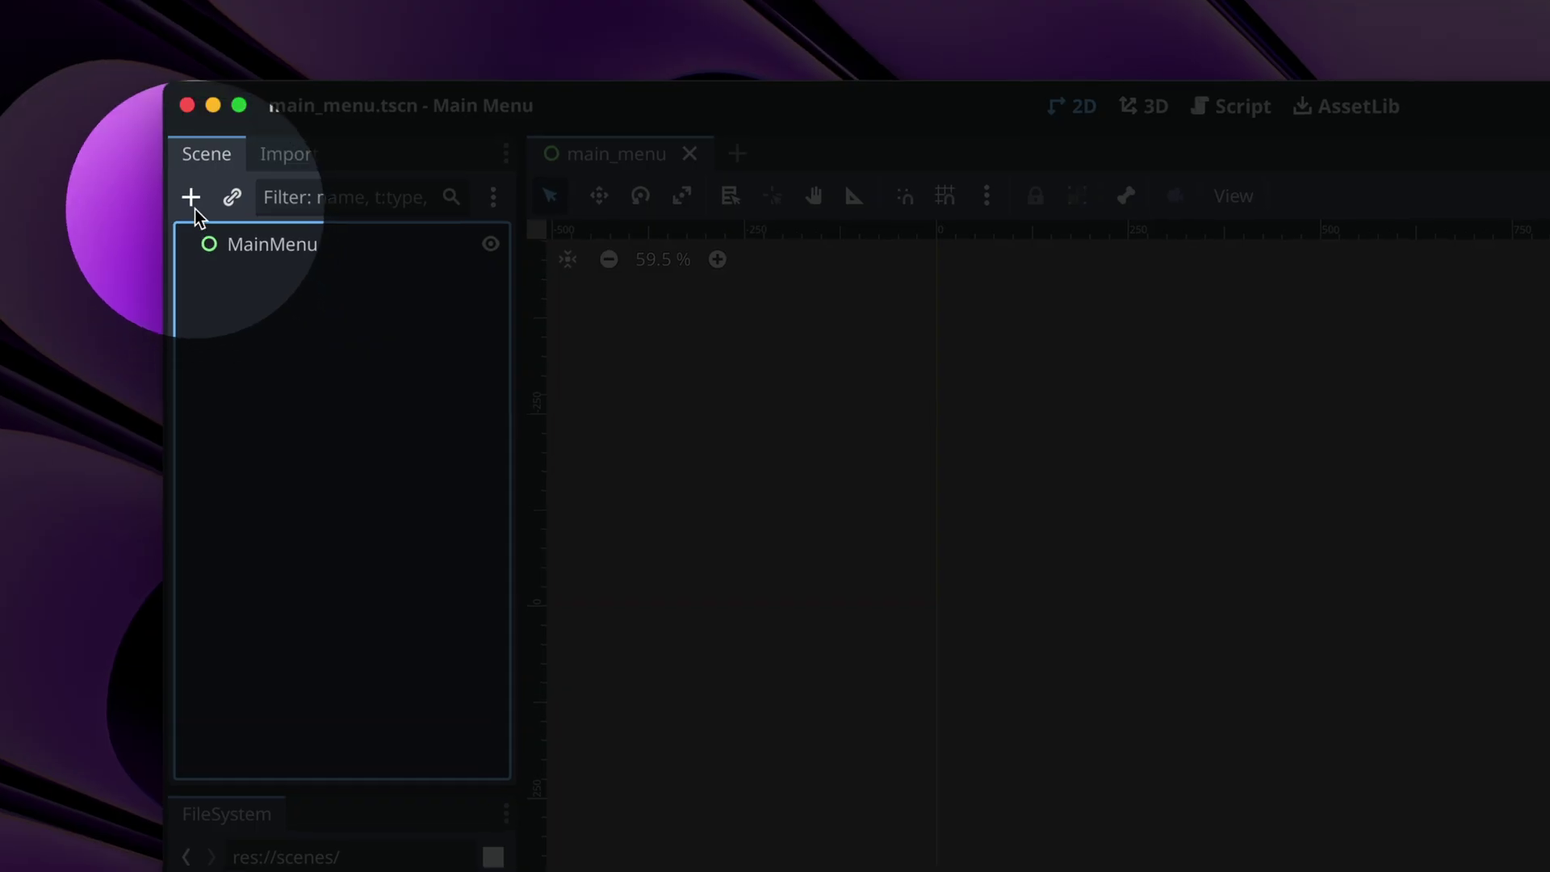
left_click(191, 198)
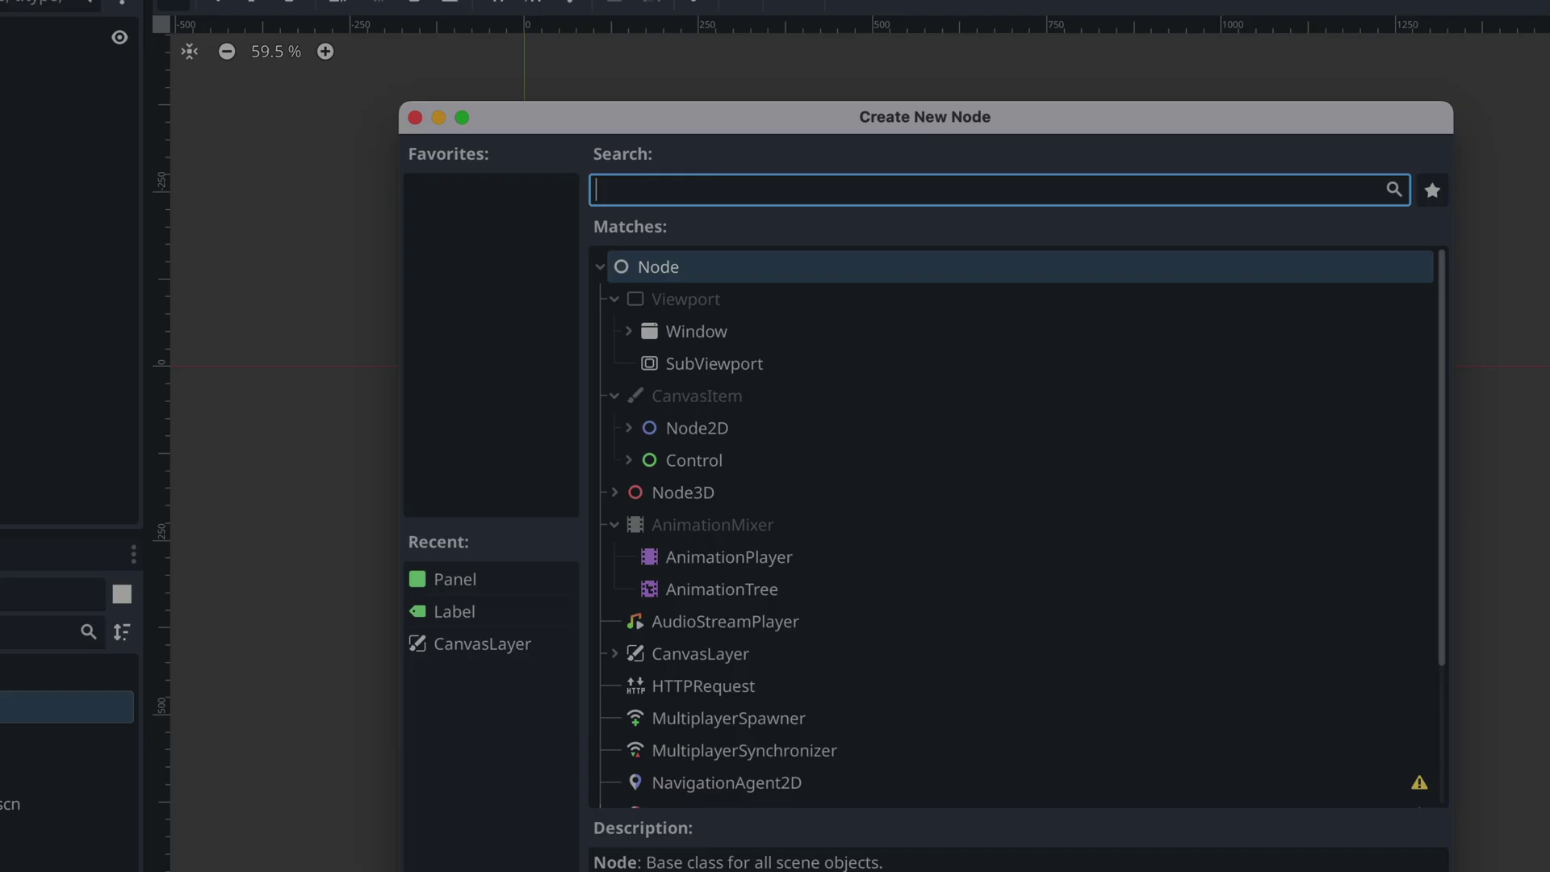
left_click(669, 557)
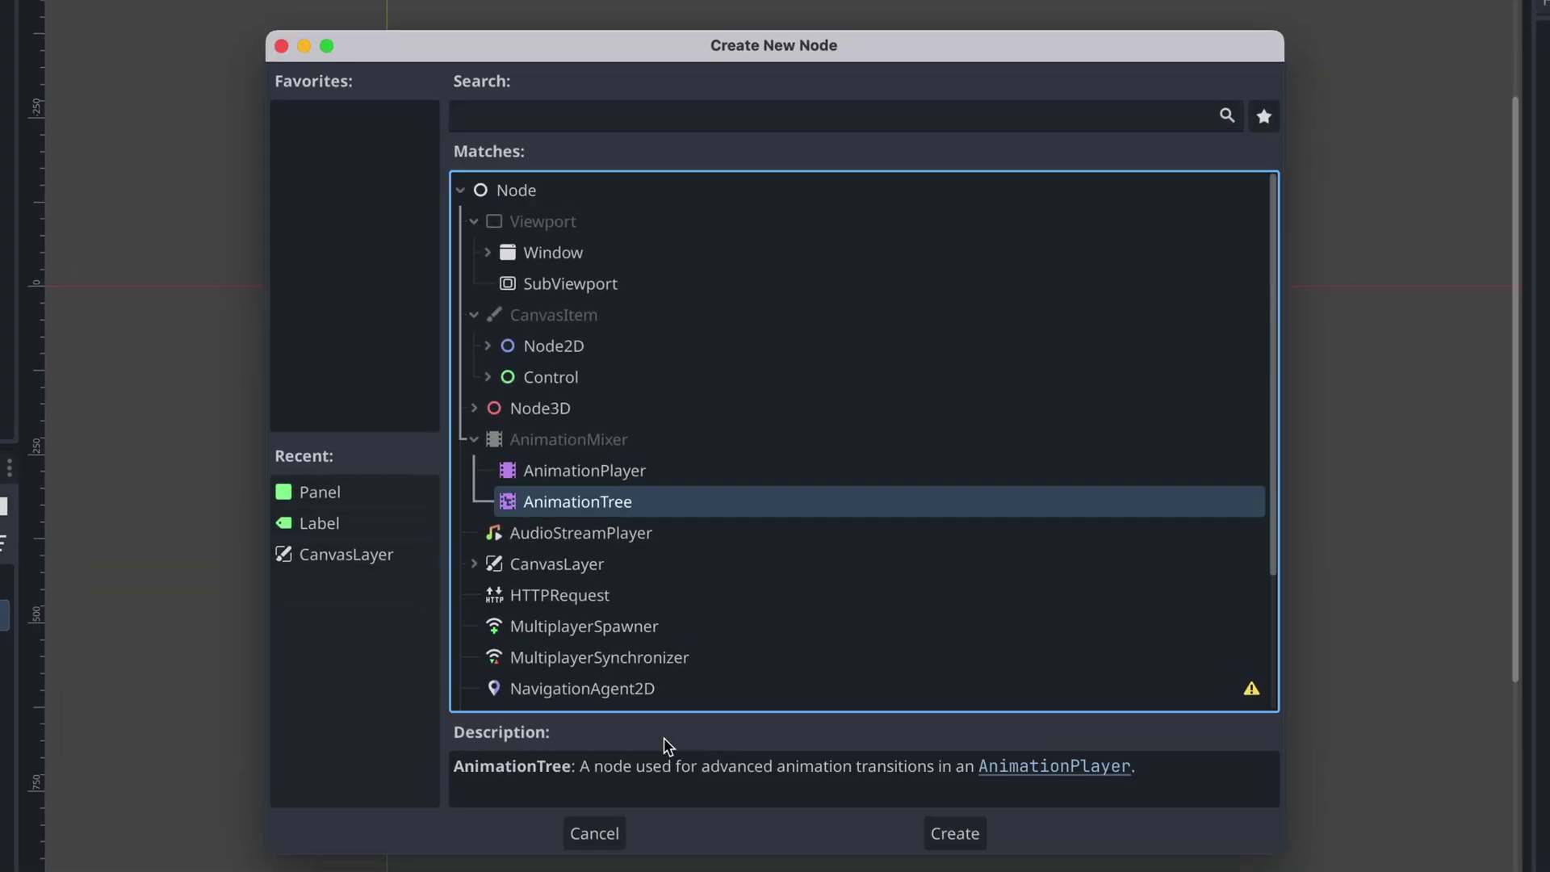
left_click(487, 378)
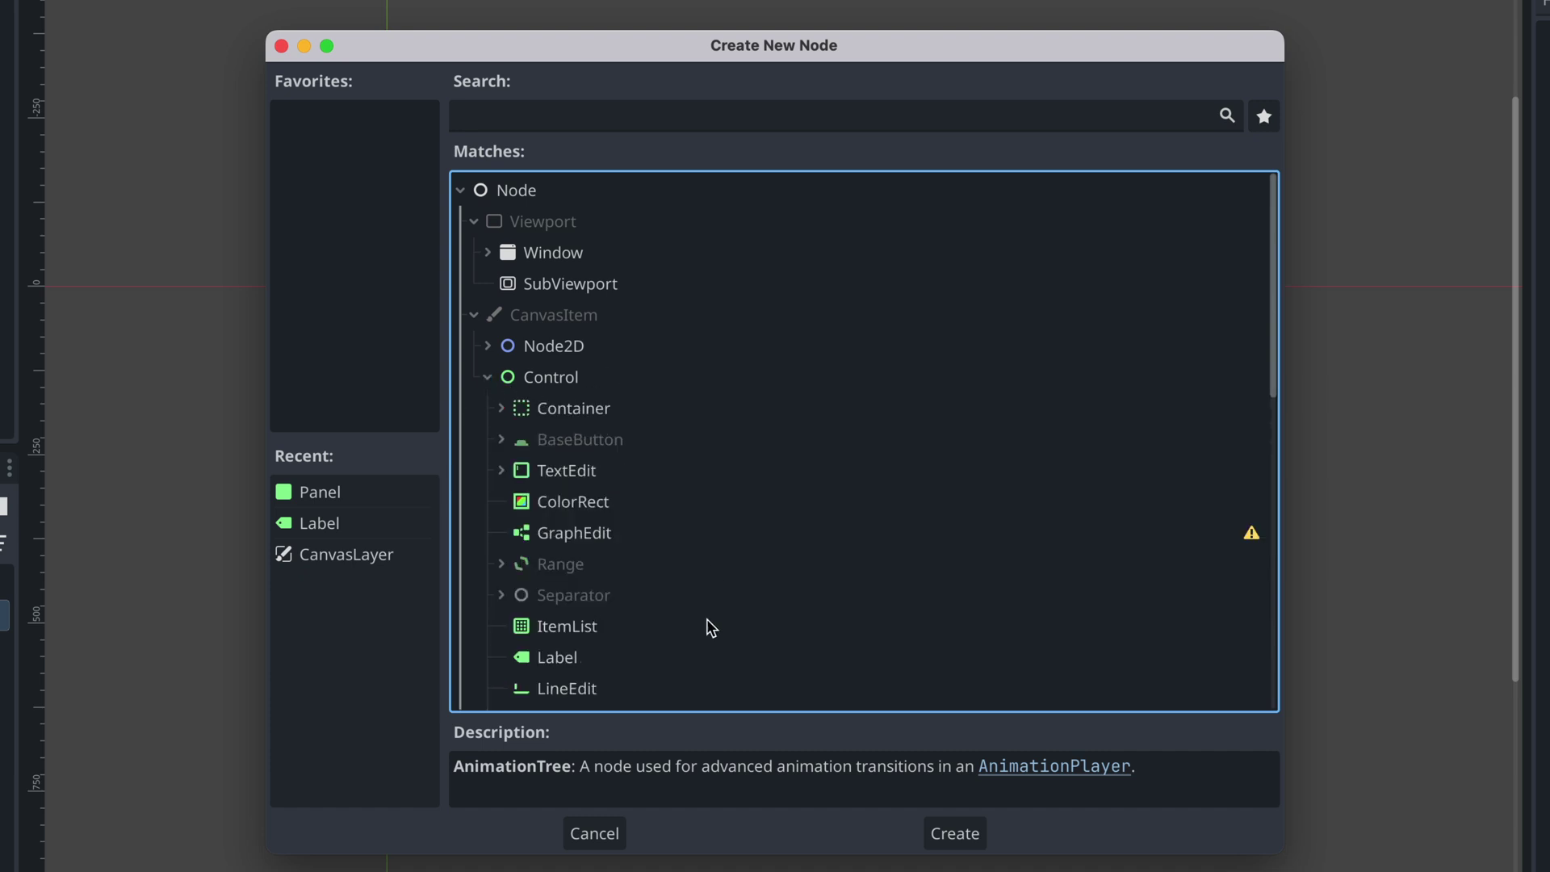
left_click(501, 439)
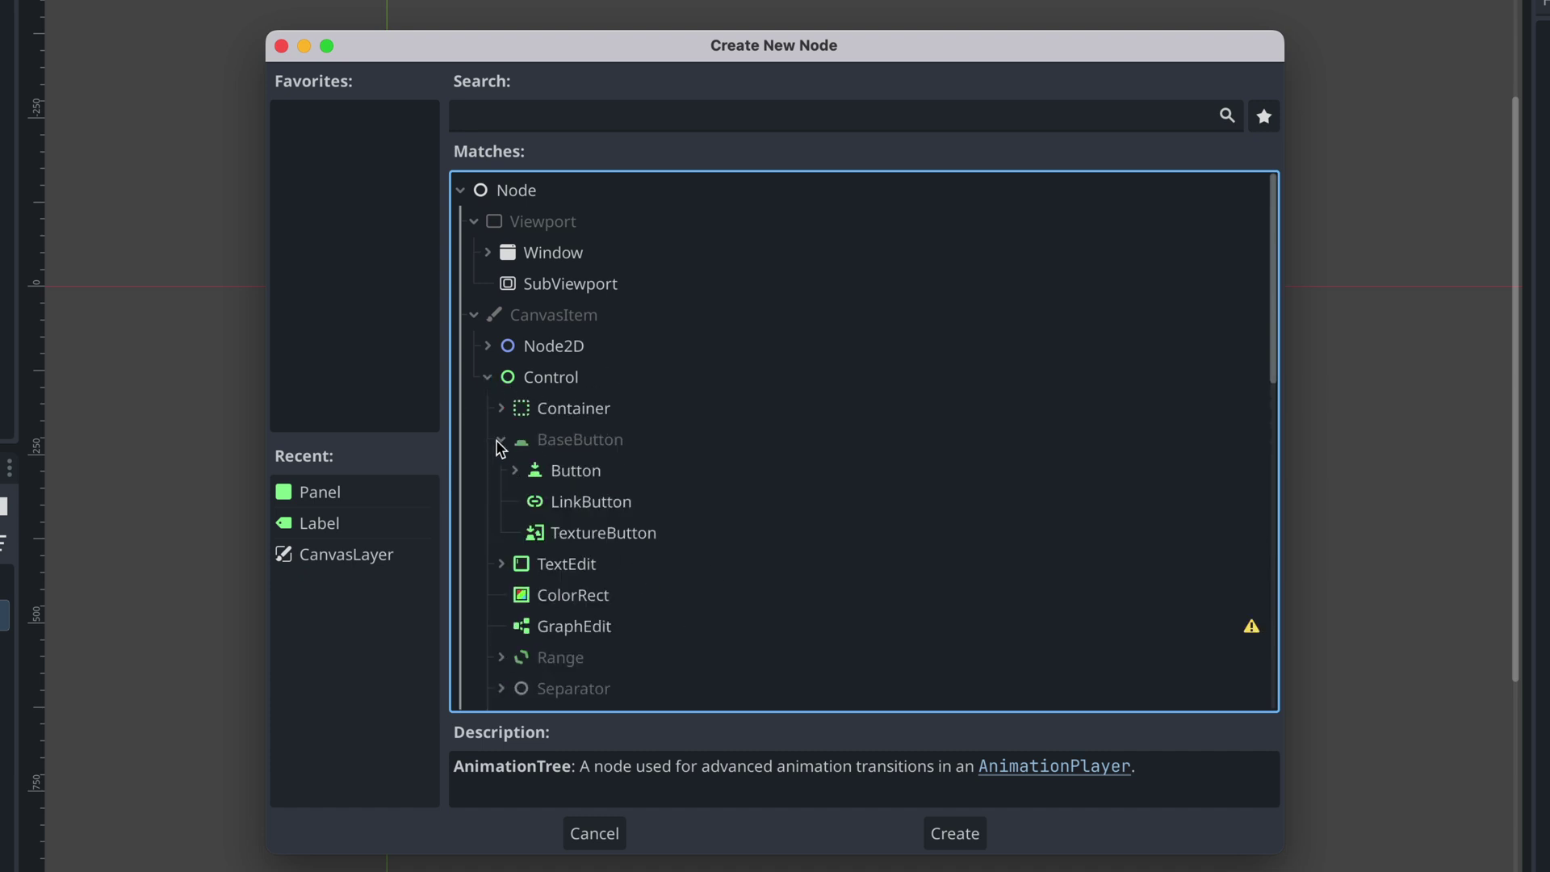
left_click(565, 471)
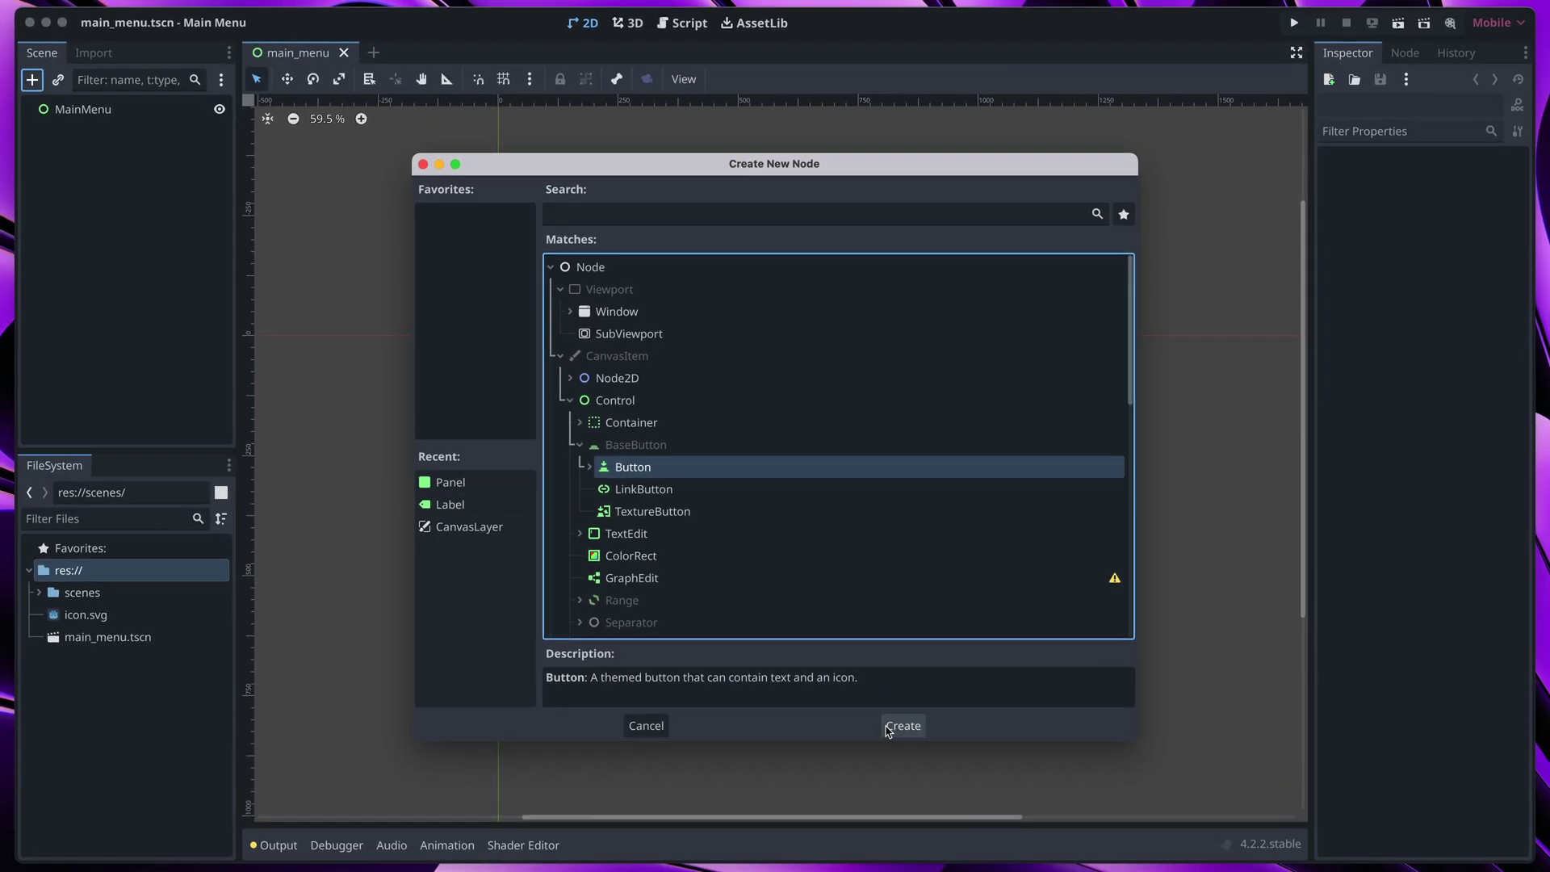
left_click(956, 834)
- Stretch the tiny button into a wide rectangle and drag it down and to the right
scroll(491, 356, "up", 6)
left_click_drag(530, 315, 1048, 477)
scroll(1025, 537, "down", 6)
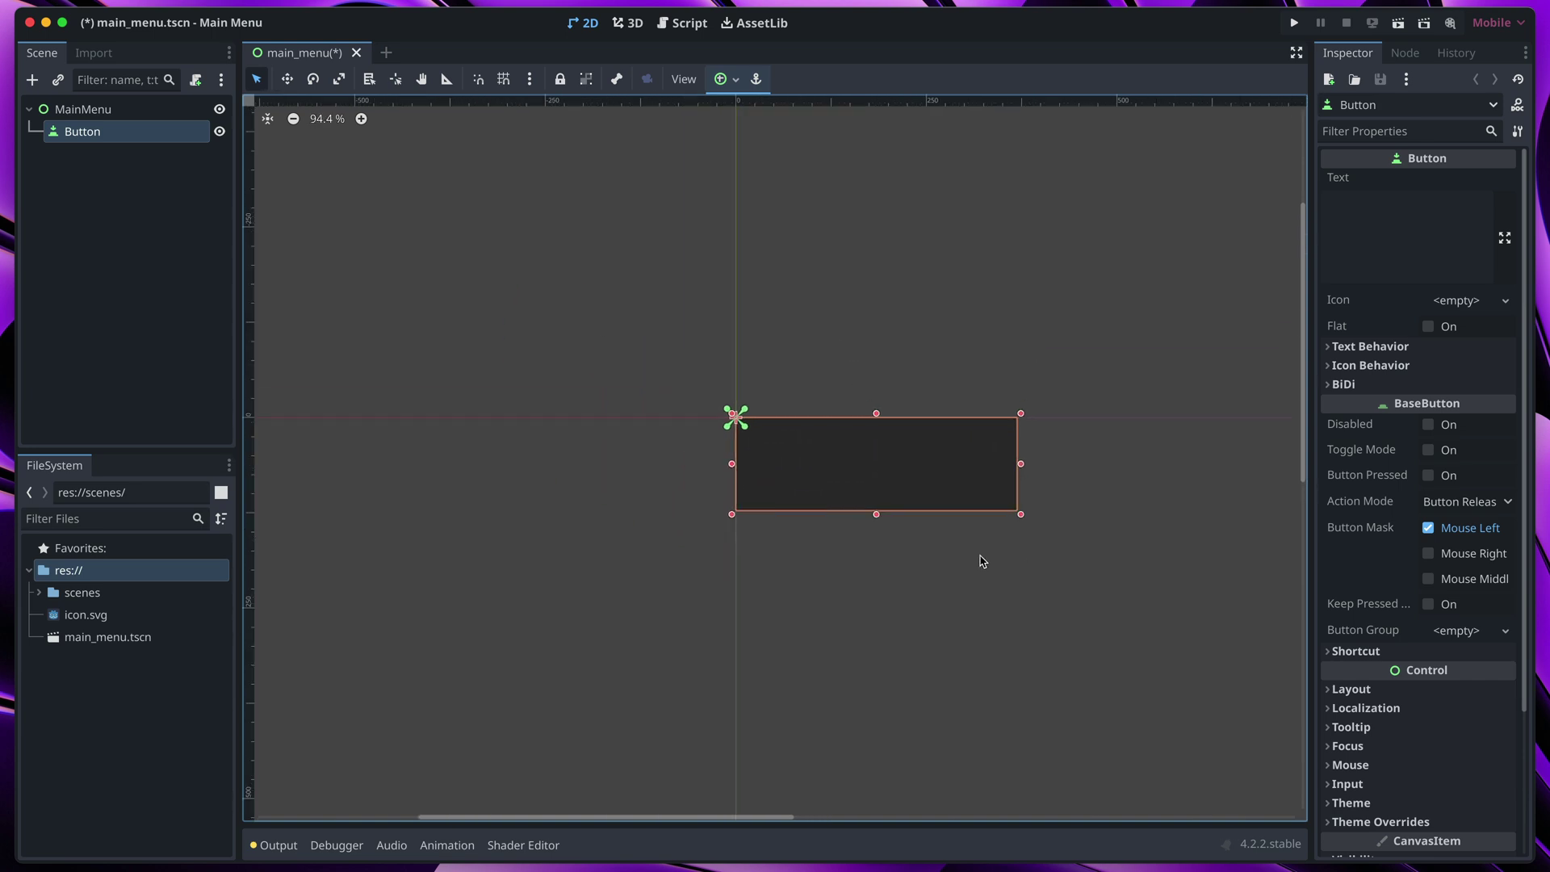
scroll(1045, 664, "right", 5)
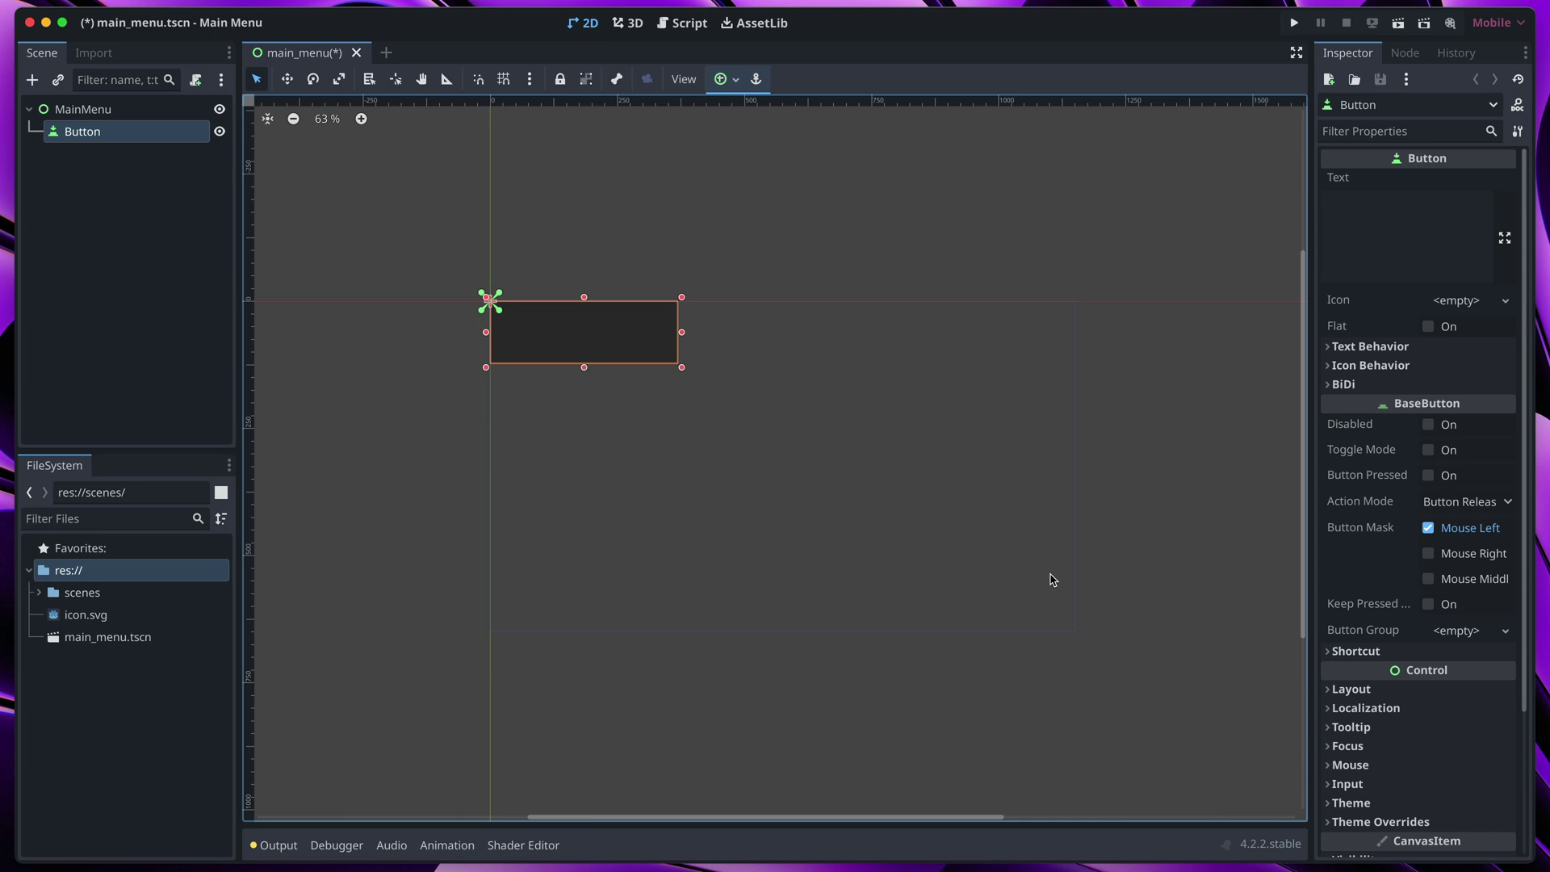
left_click_drag(596, 334, 763, 496)
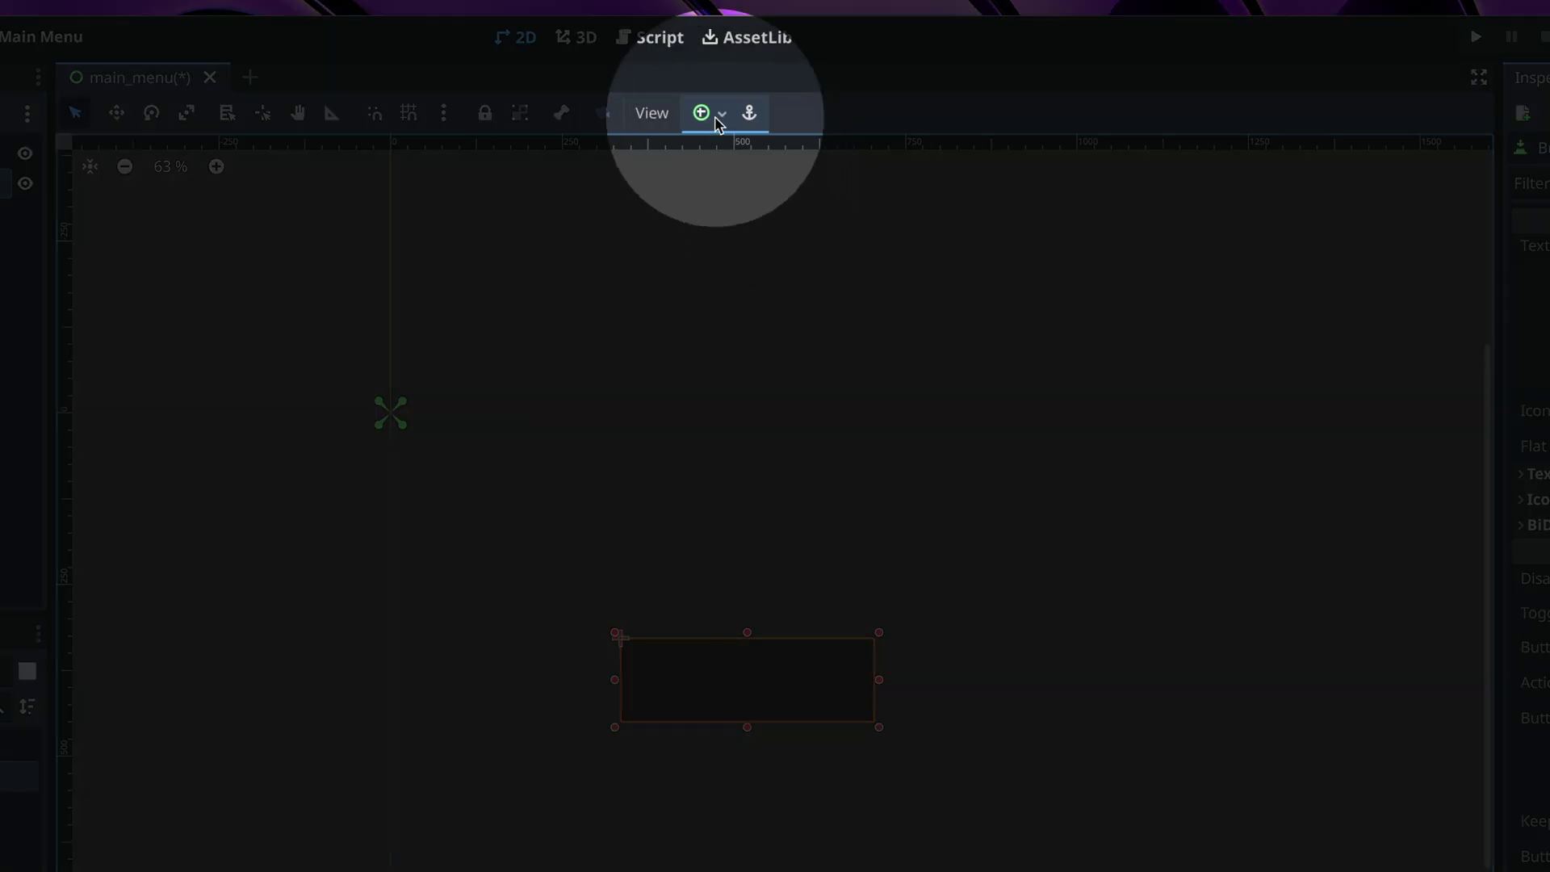
- Apply the Center anchor preset to the Button
left_click(717, 120)
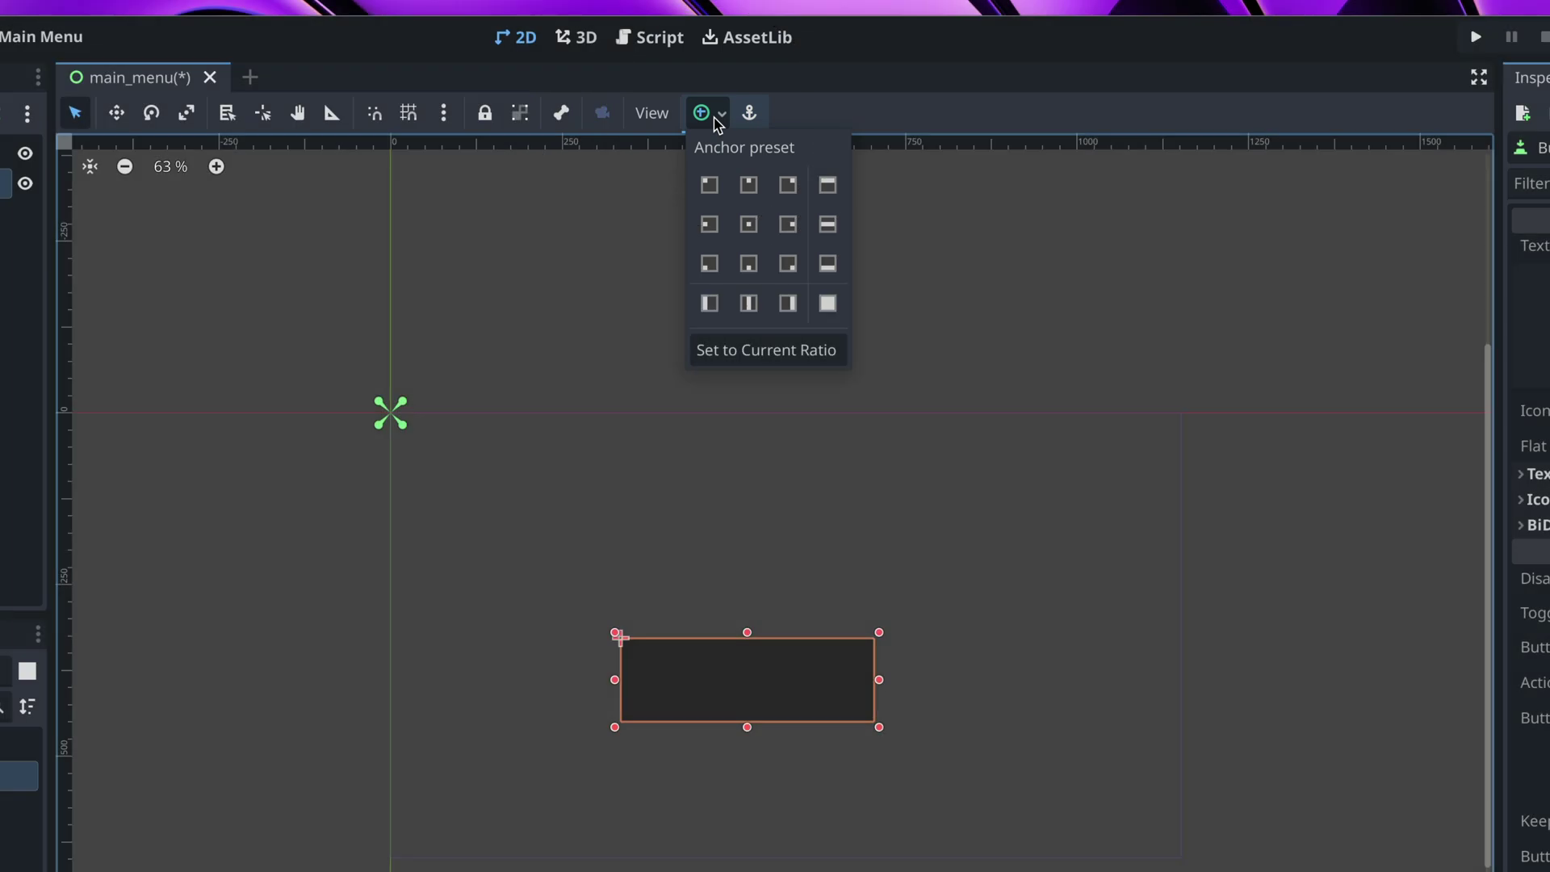
left_click(749, 234)
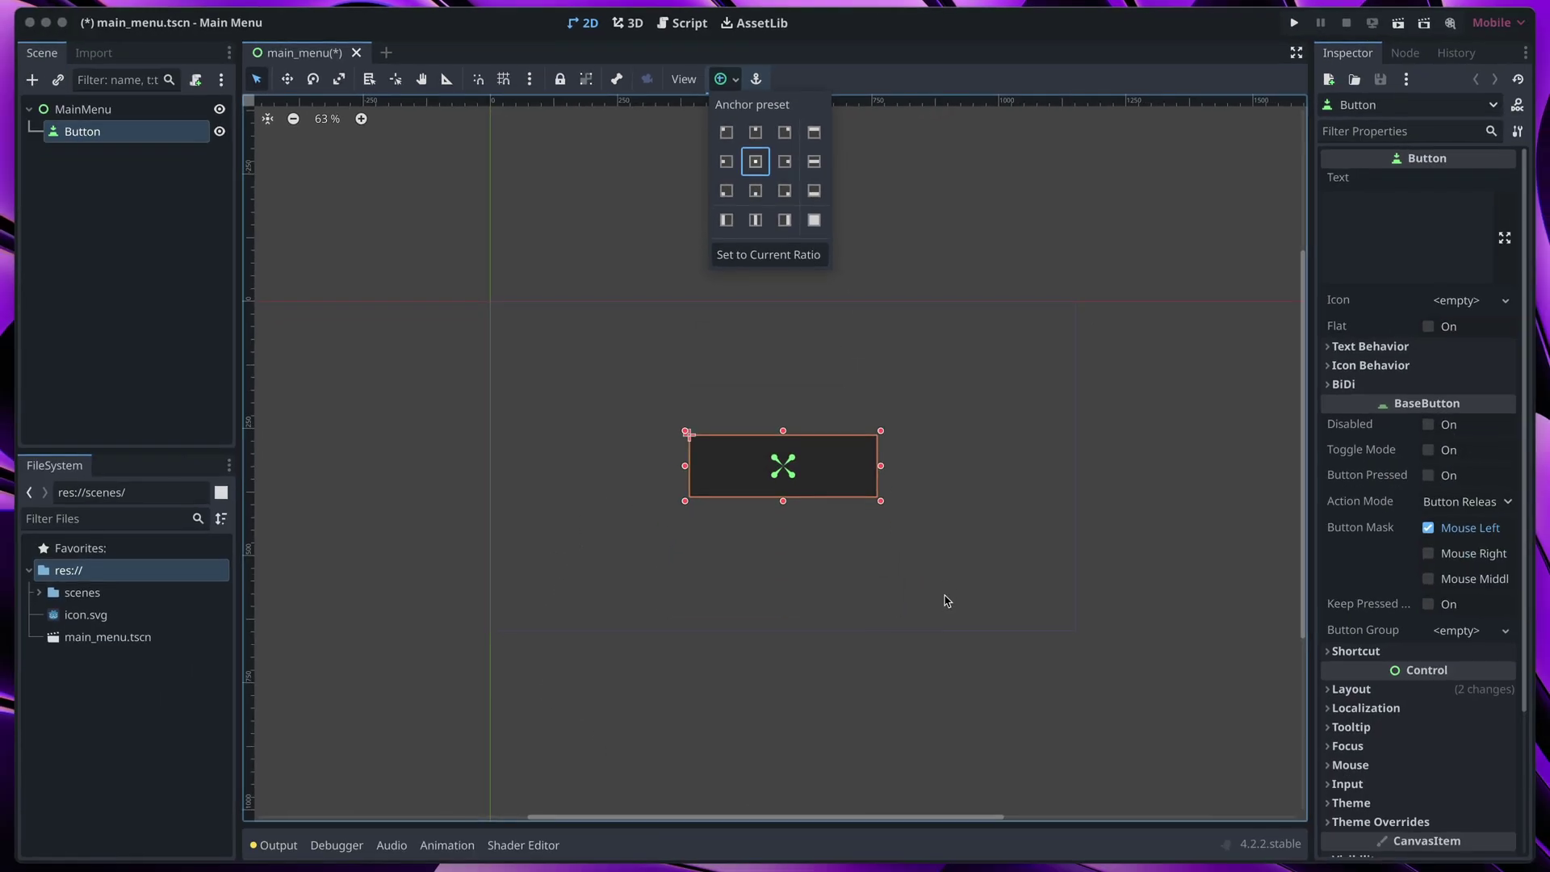
left_click(946, 587)
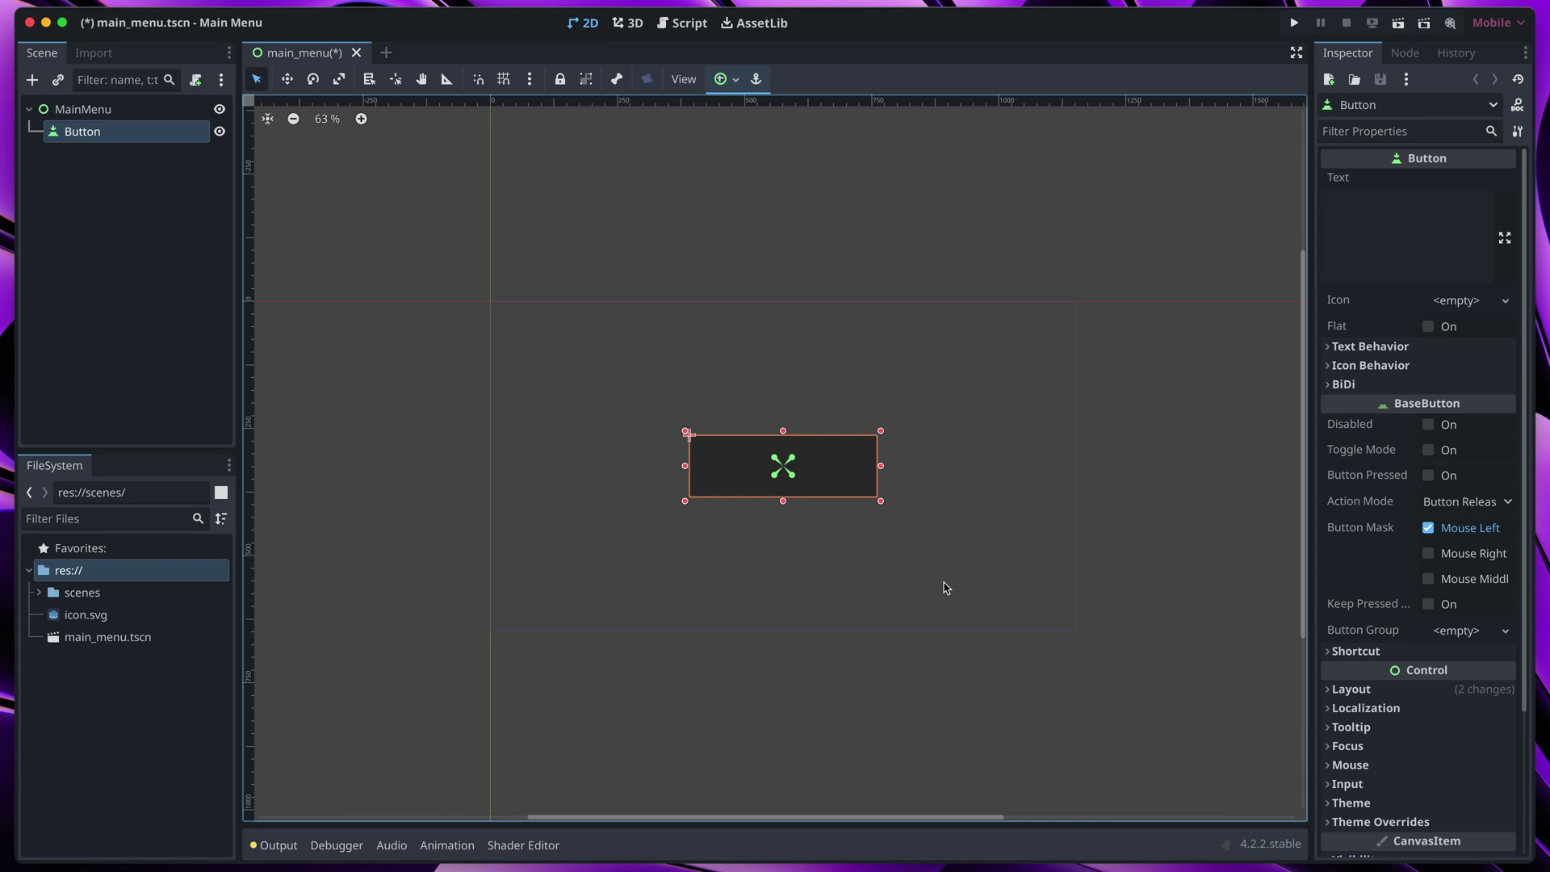
- Set the button's Text to 'Start game'
left_click(1426, 230)
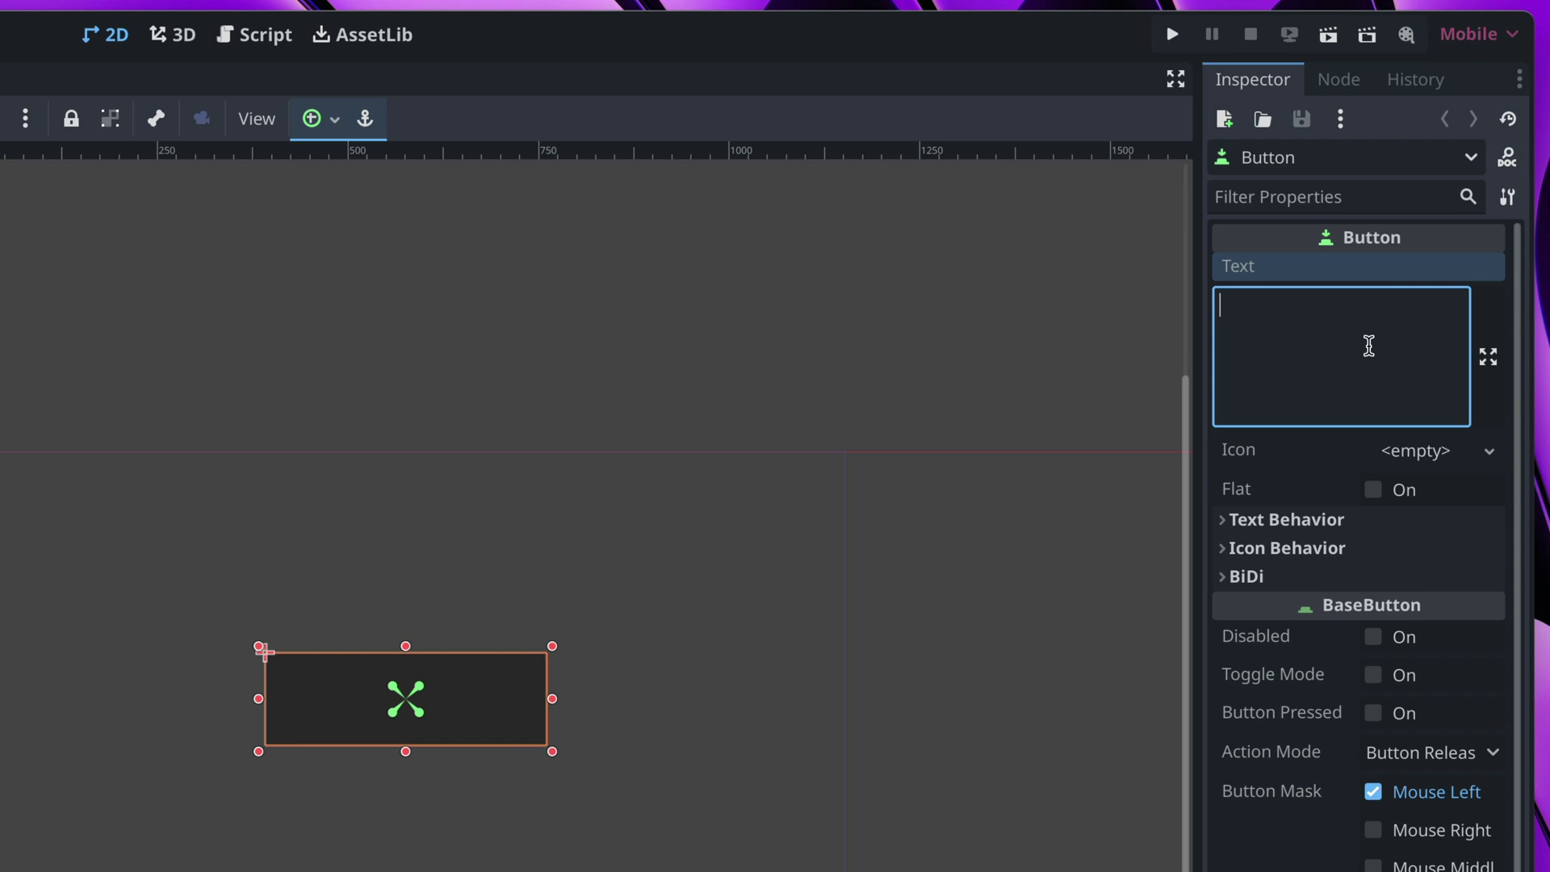
type("Start game")
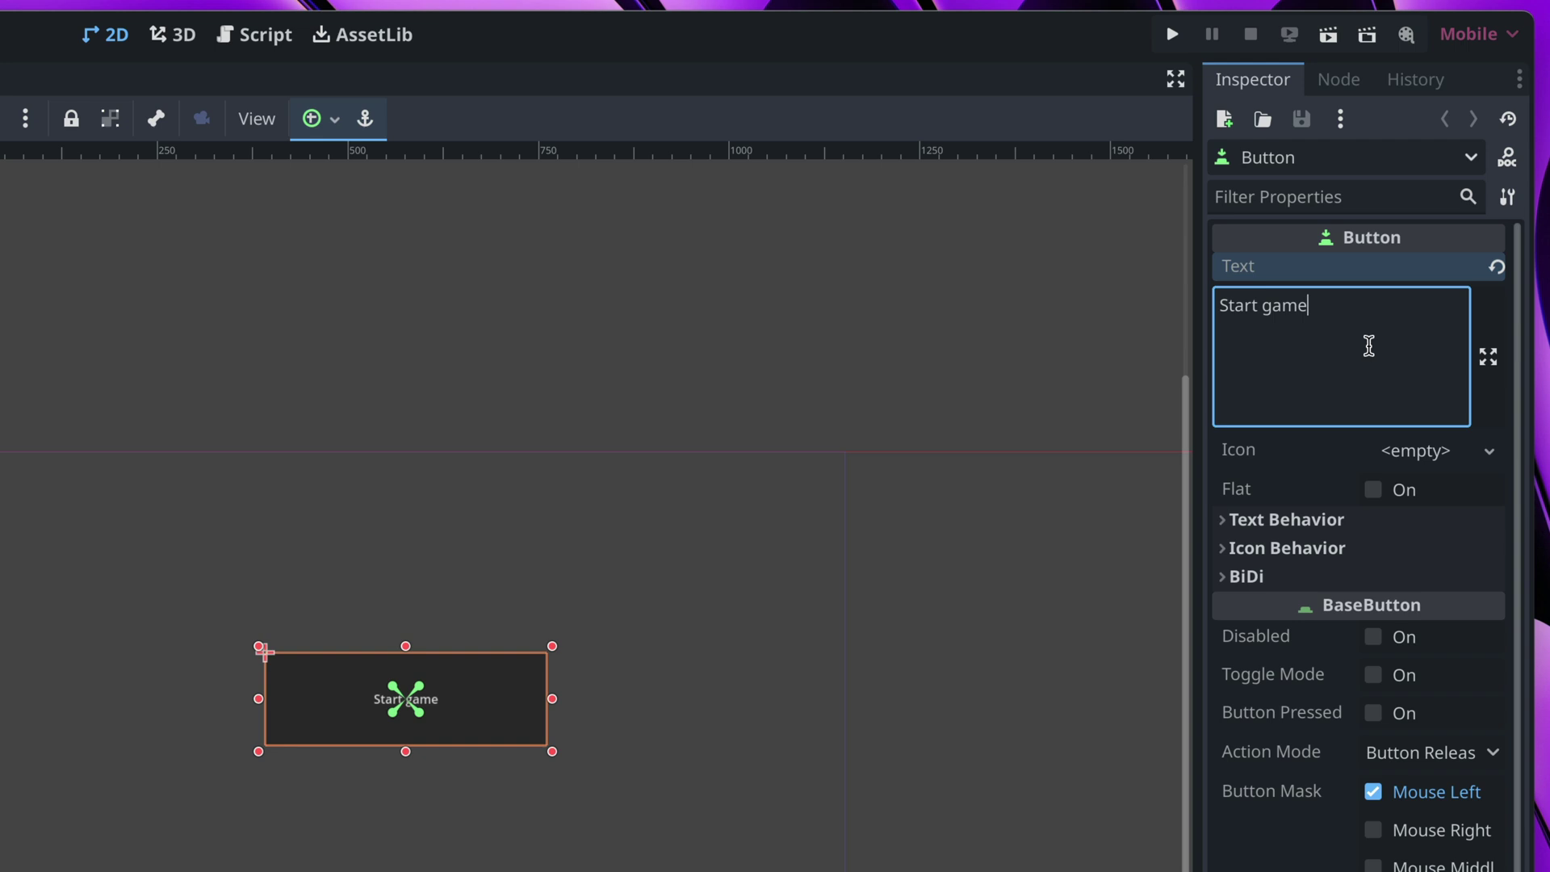
scroll(1328, 643, "down", 3)
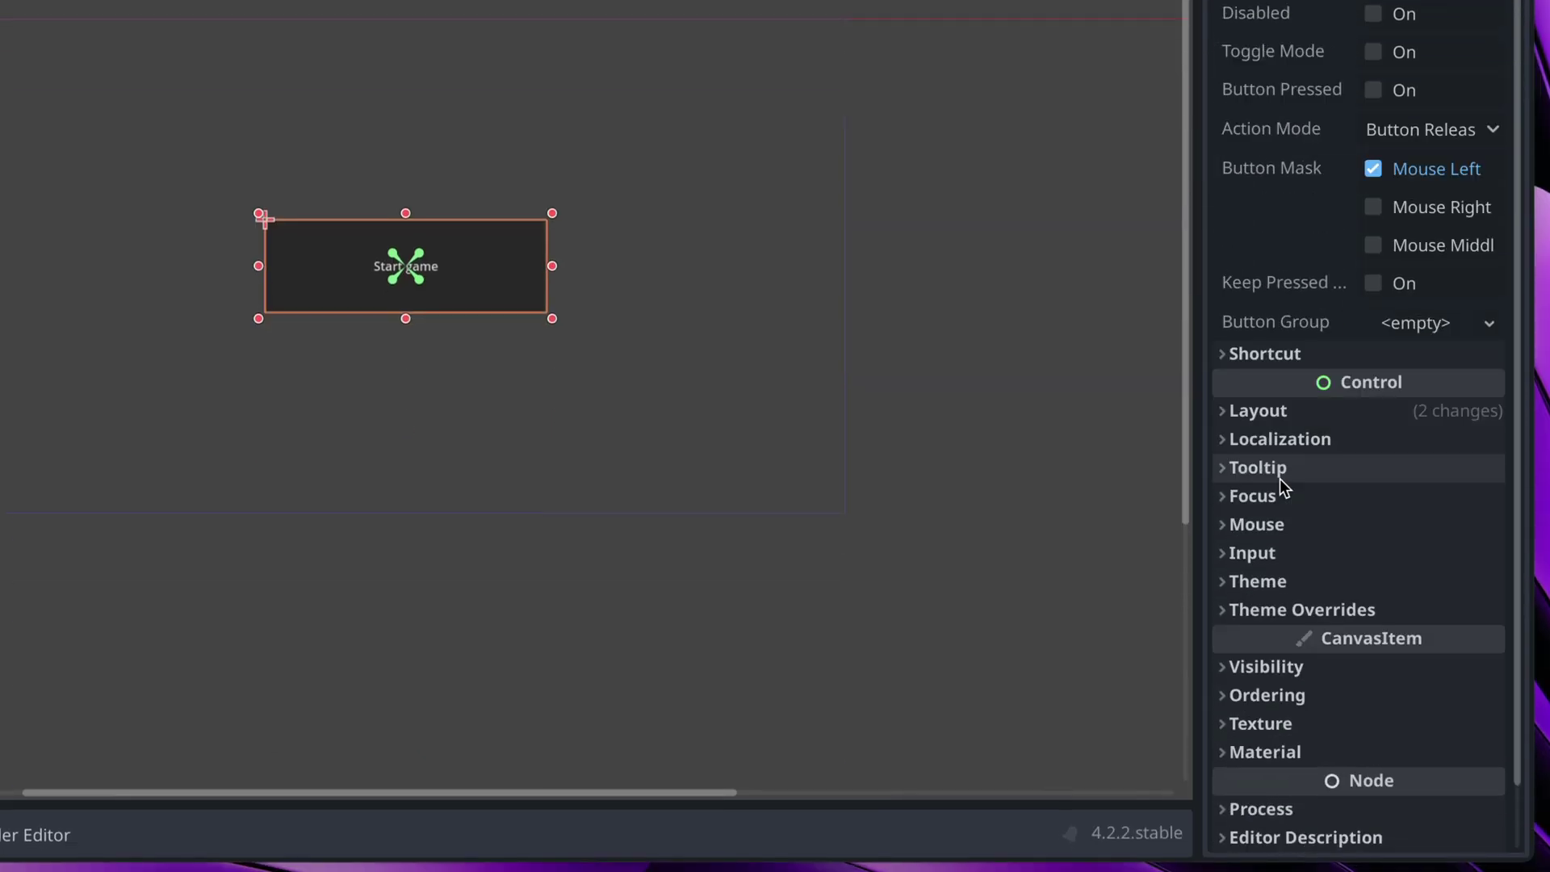
- Add a Theme Overrides font size of 30 px to the button
left_click(1221, 611)
scroll(1225, 591, "down", 3)
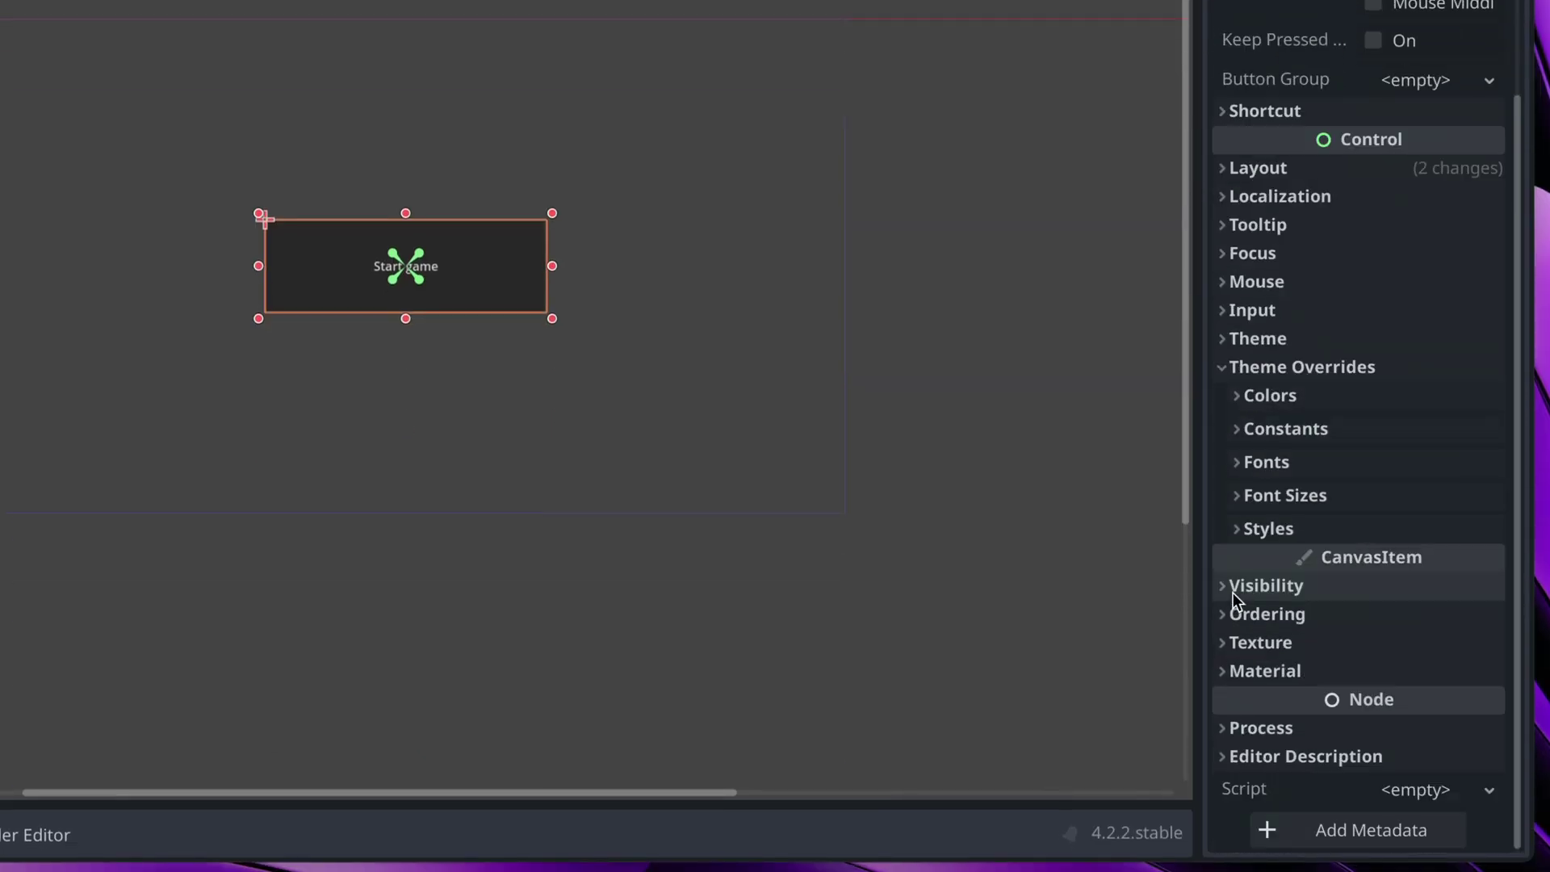
left_click(1233, 493)
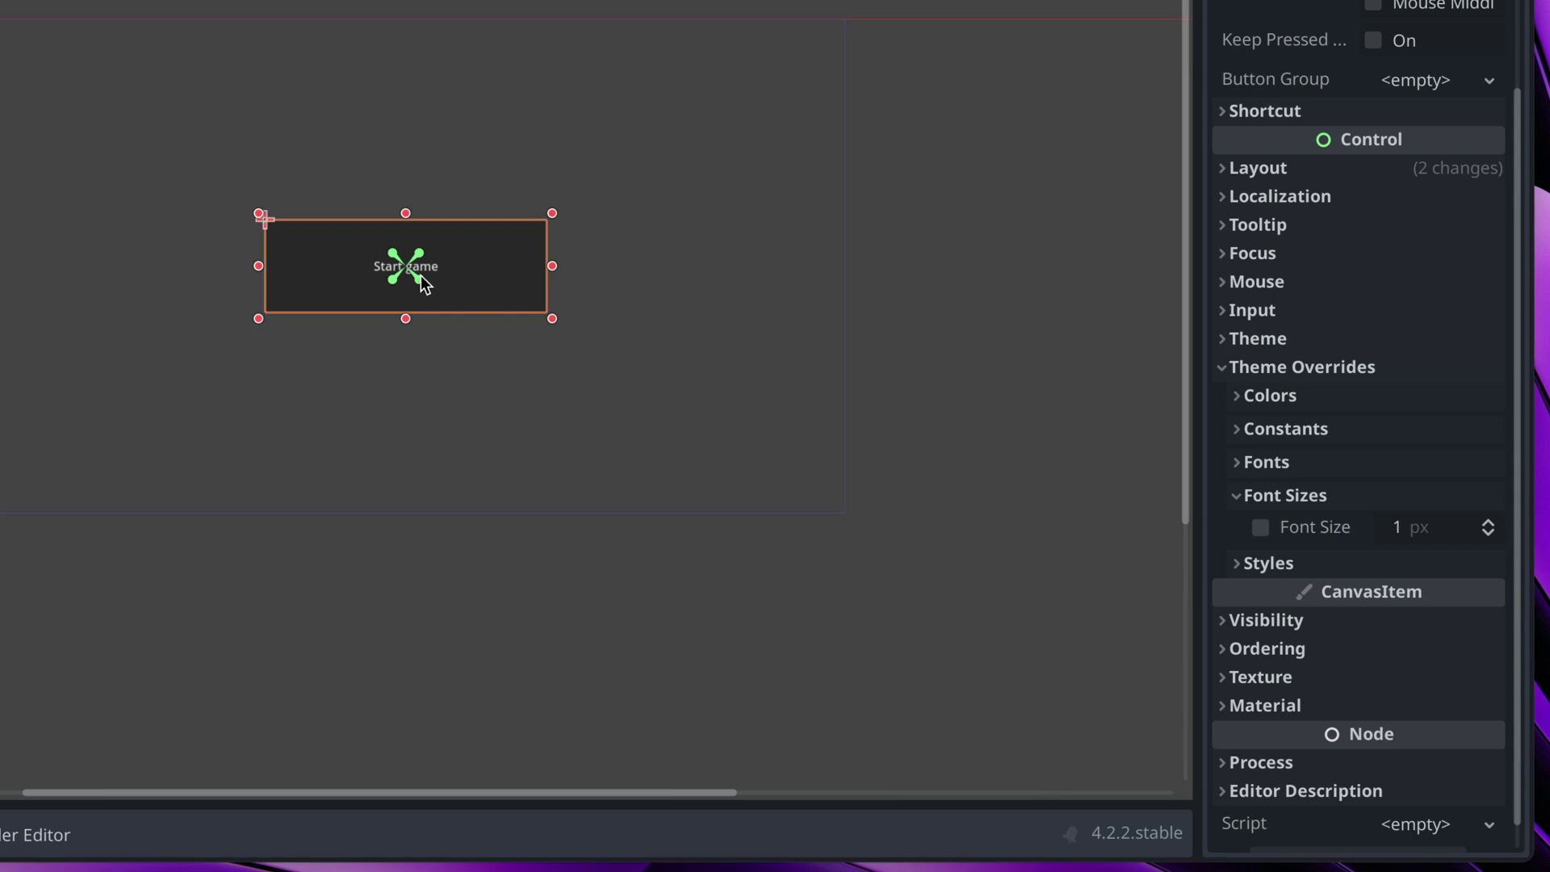
scroll(436, 279, "up", 3)
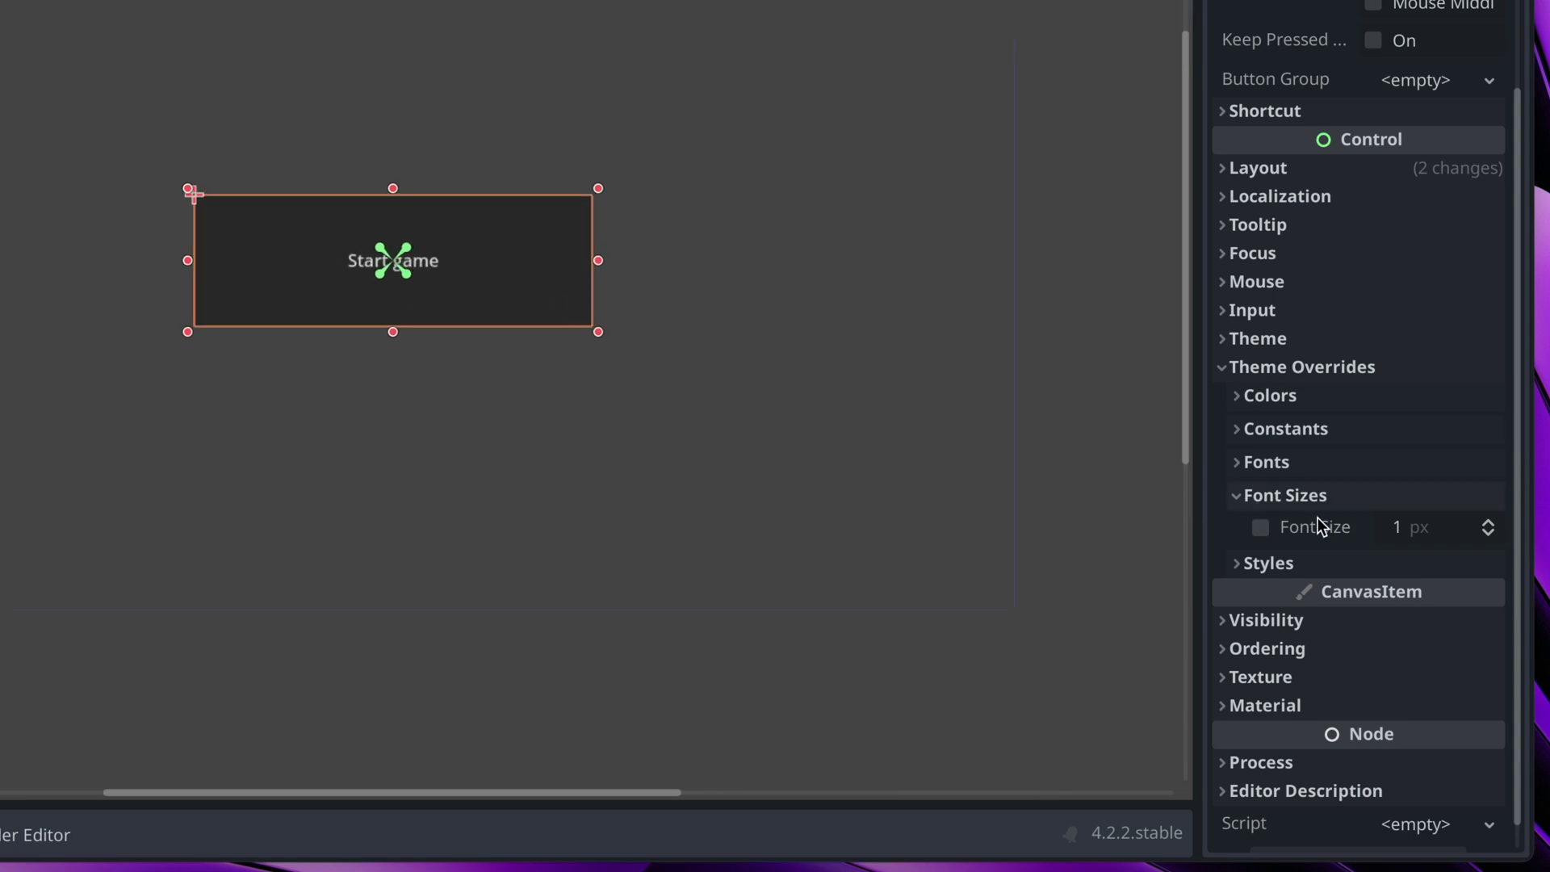
left_click_drag(1488, 526, 1488, 529)
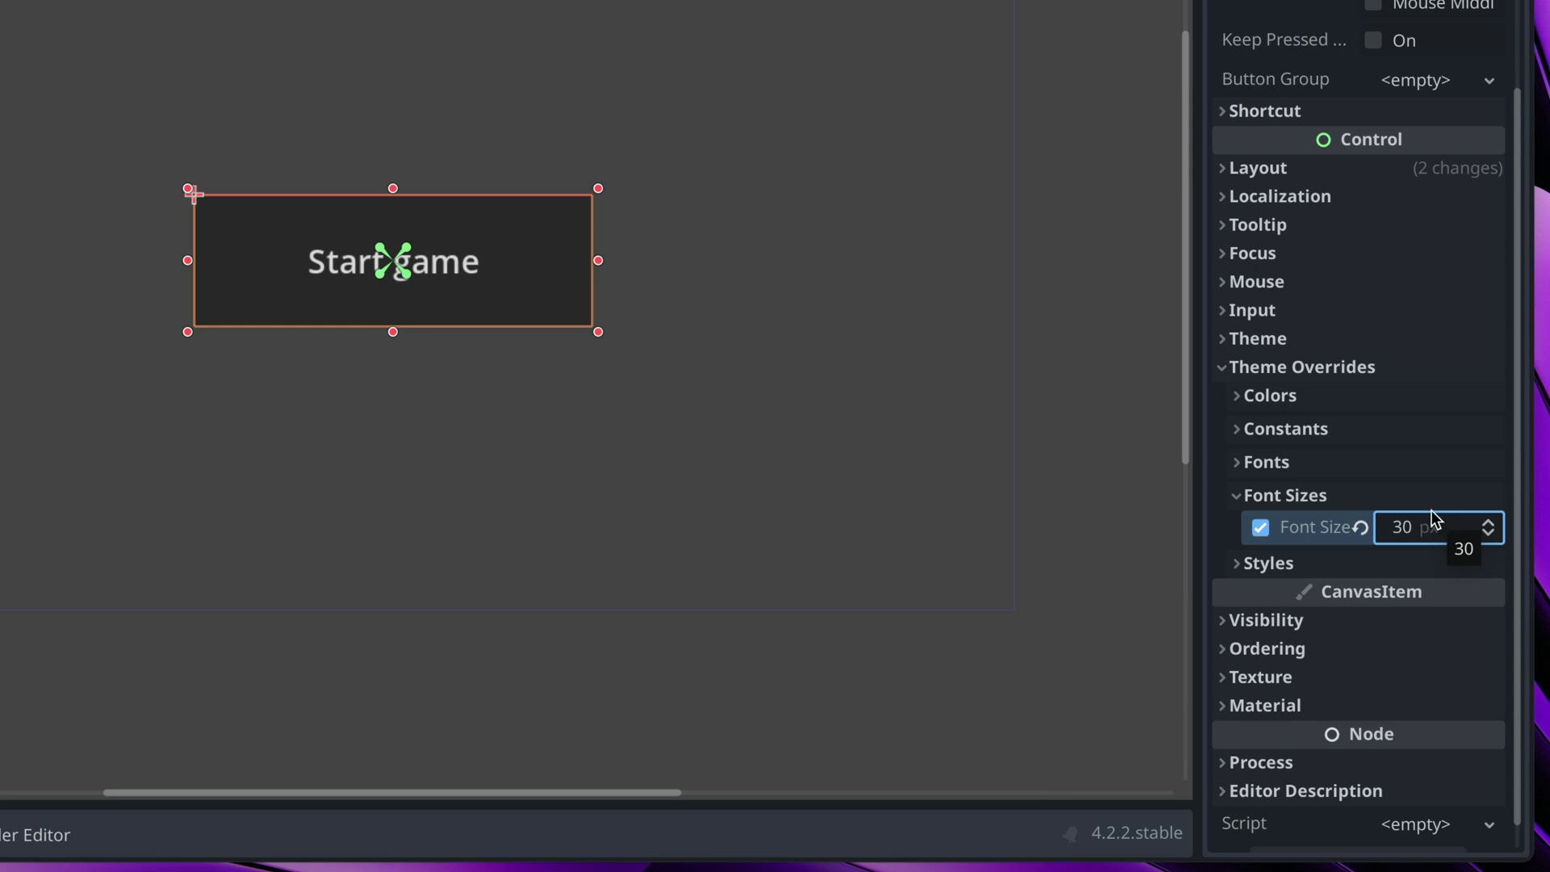
left_click(1237, 563)
scroll(1442, 330, "down", 3)
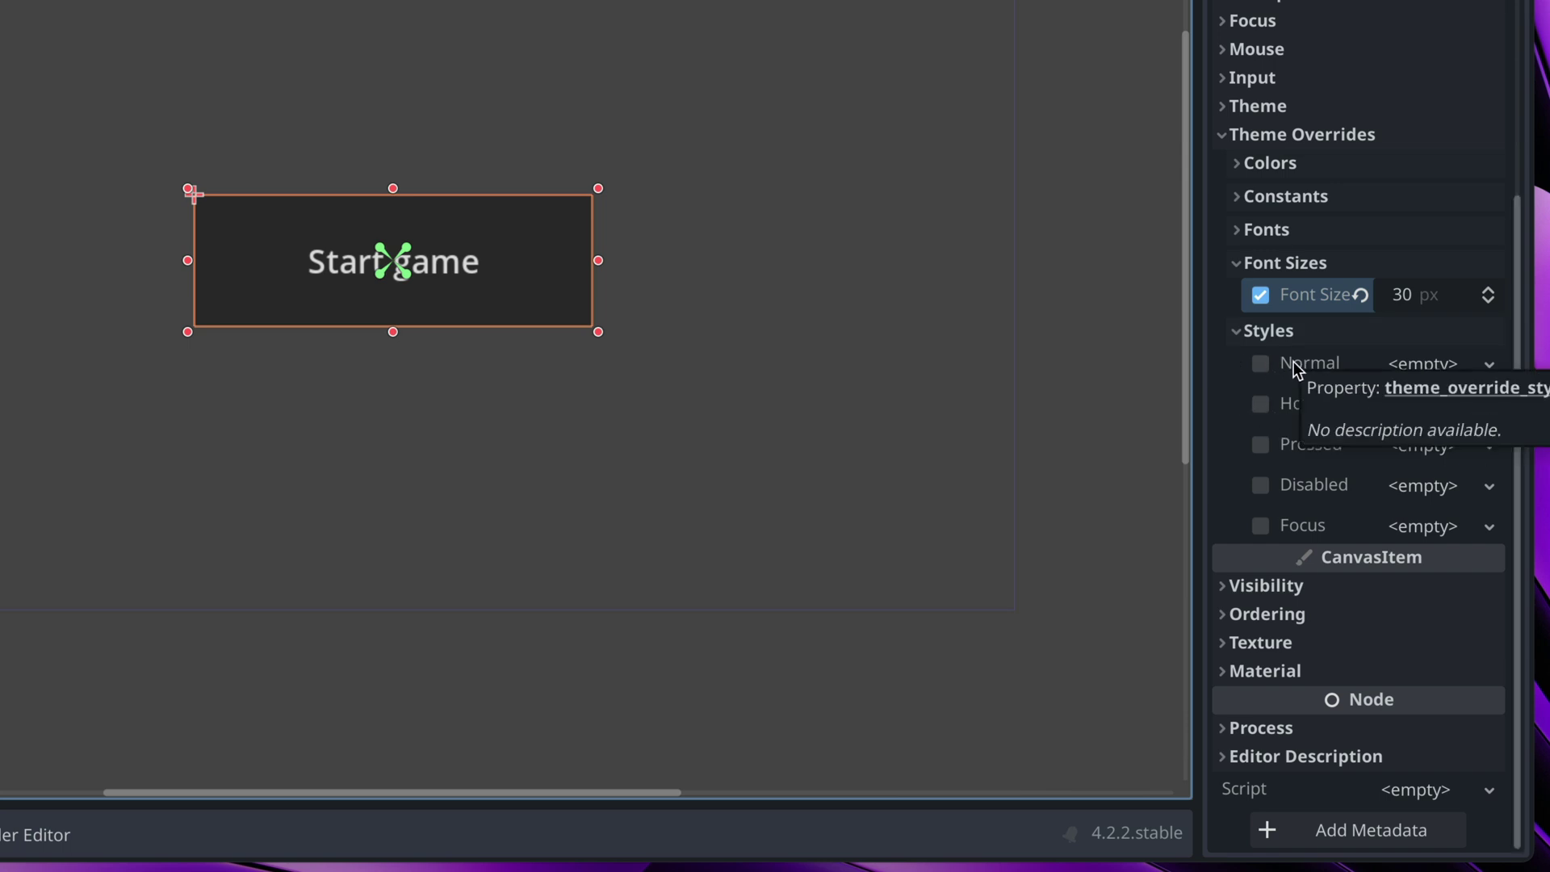
- Give the button's Normal state a StyleBoxFlat with a white (ffffff) background
left_click(1477, 365)
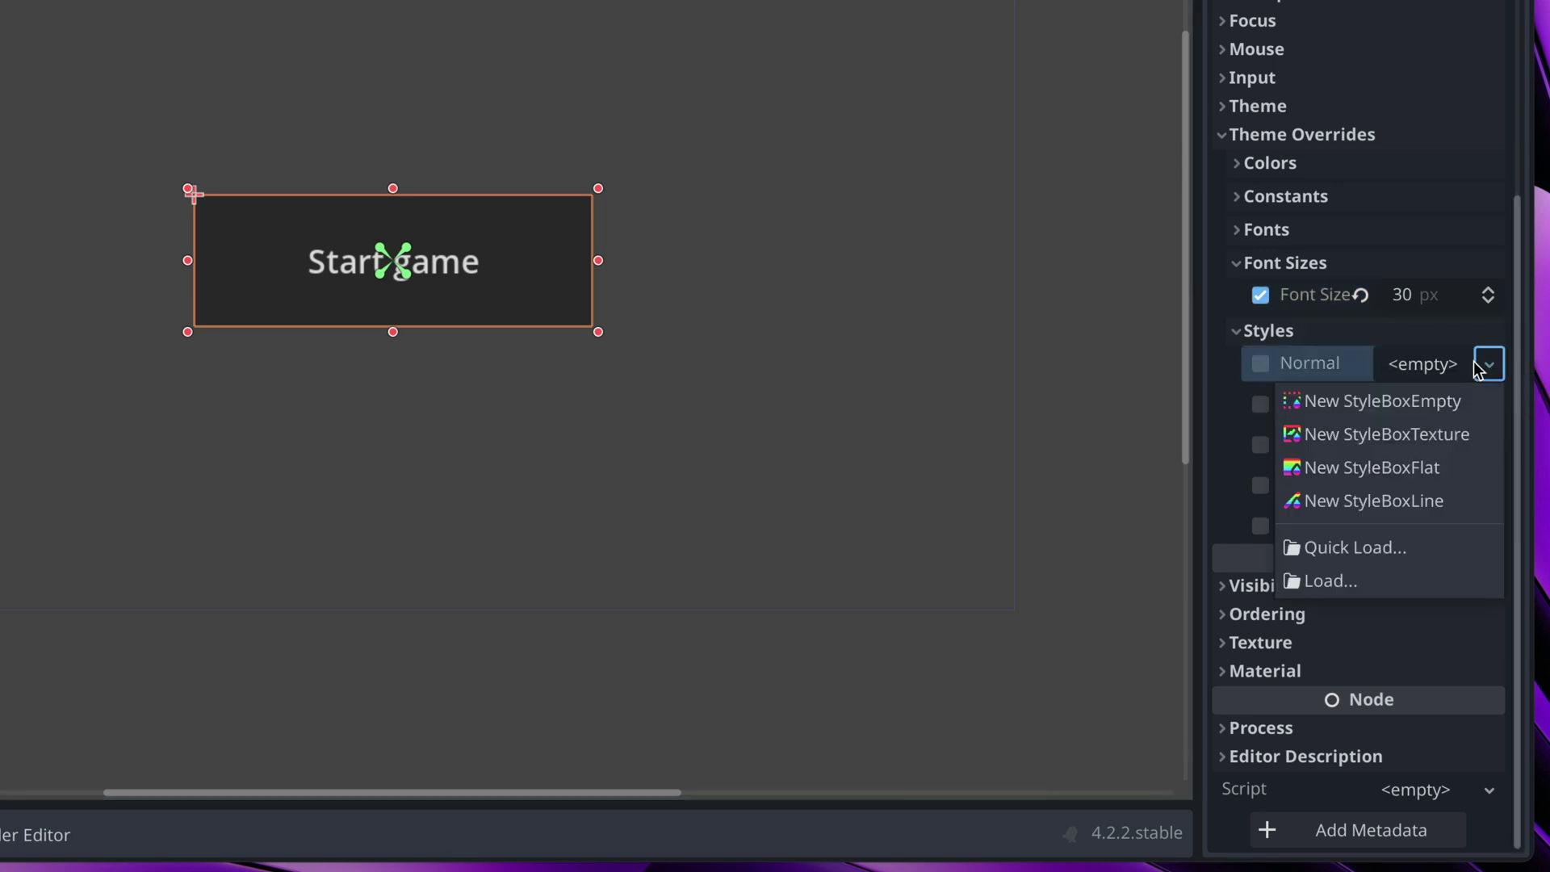
left_click(1354, 469)
left_click_drag(1200, 441, 1083, 409)
left_click(1422, 368)
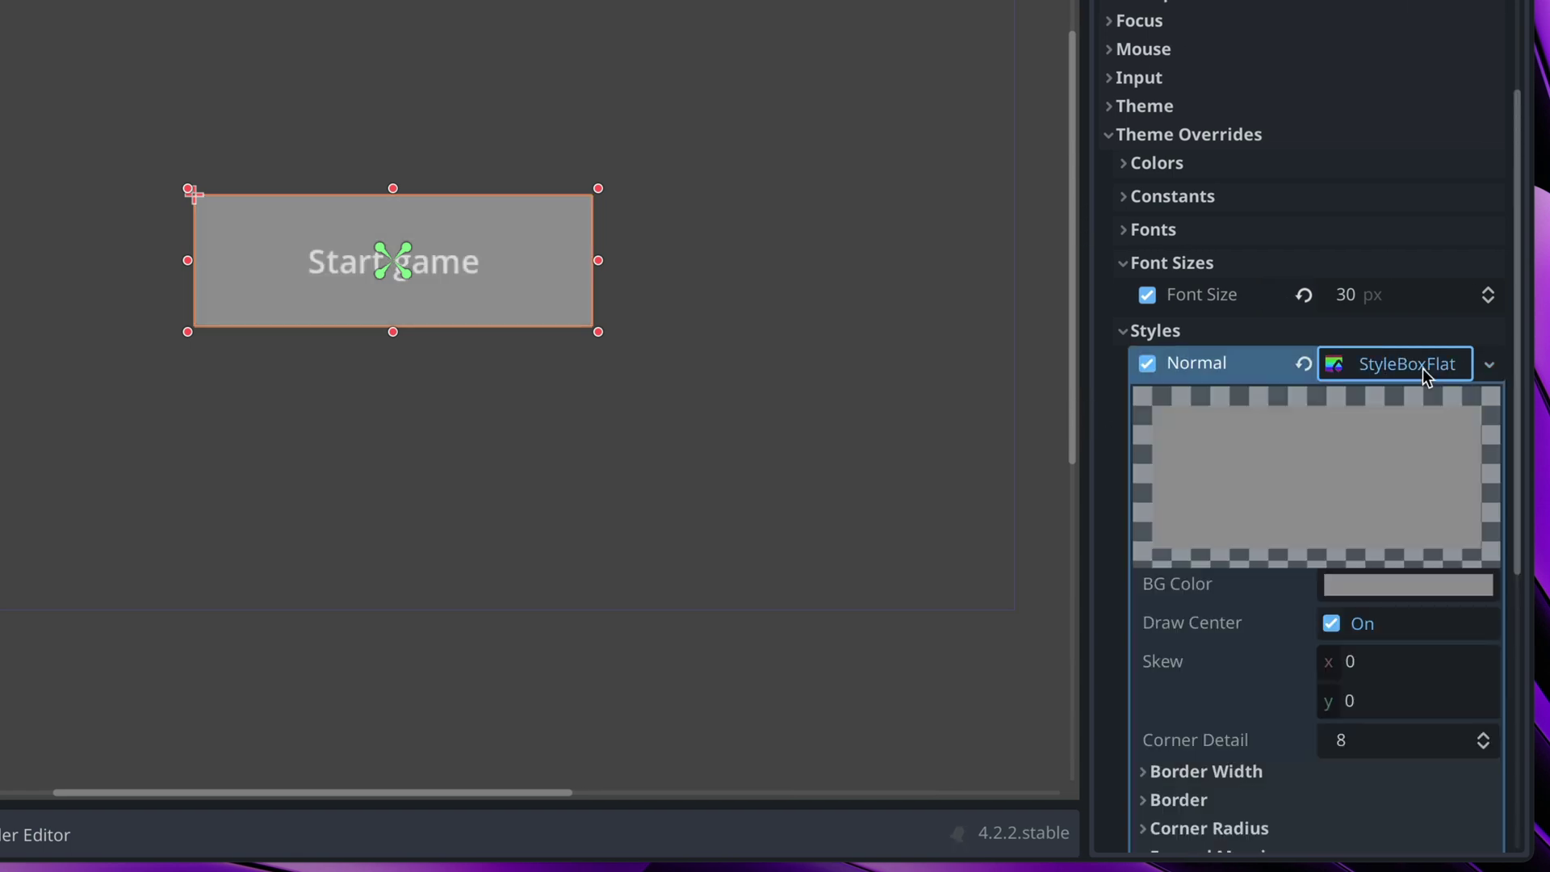
scroll(1423, 369, "down", 3)
left_click(1383, 401)
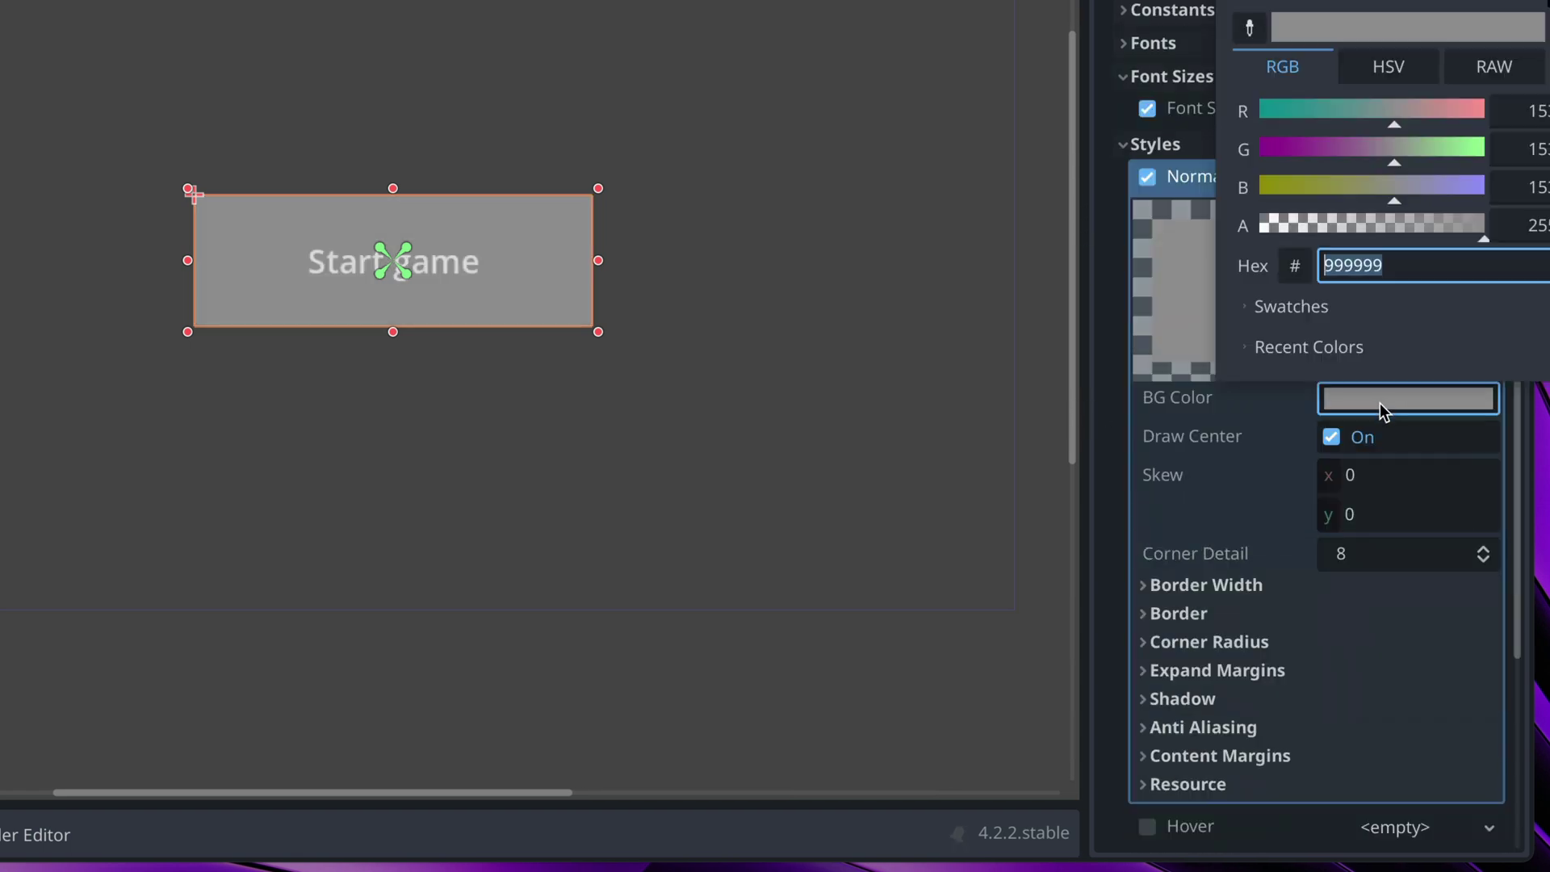
type("ffffff")
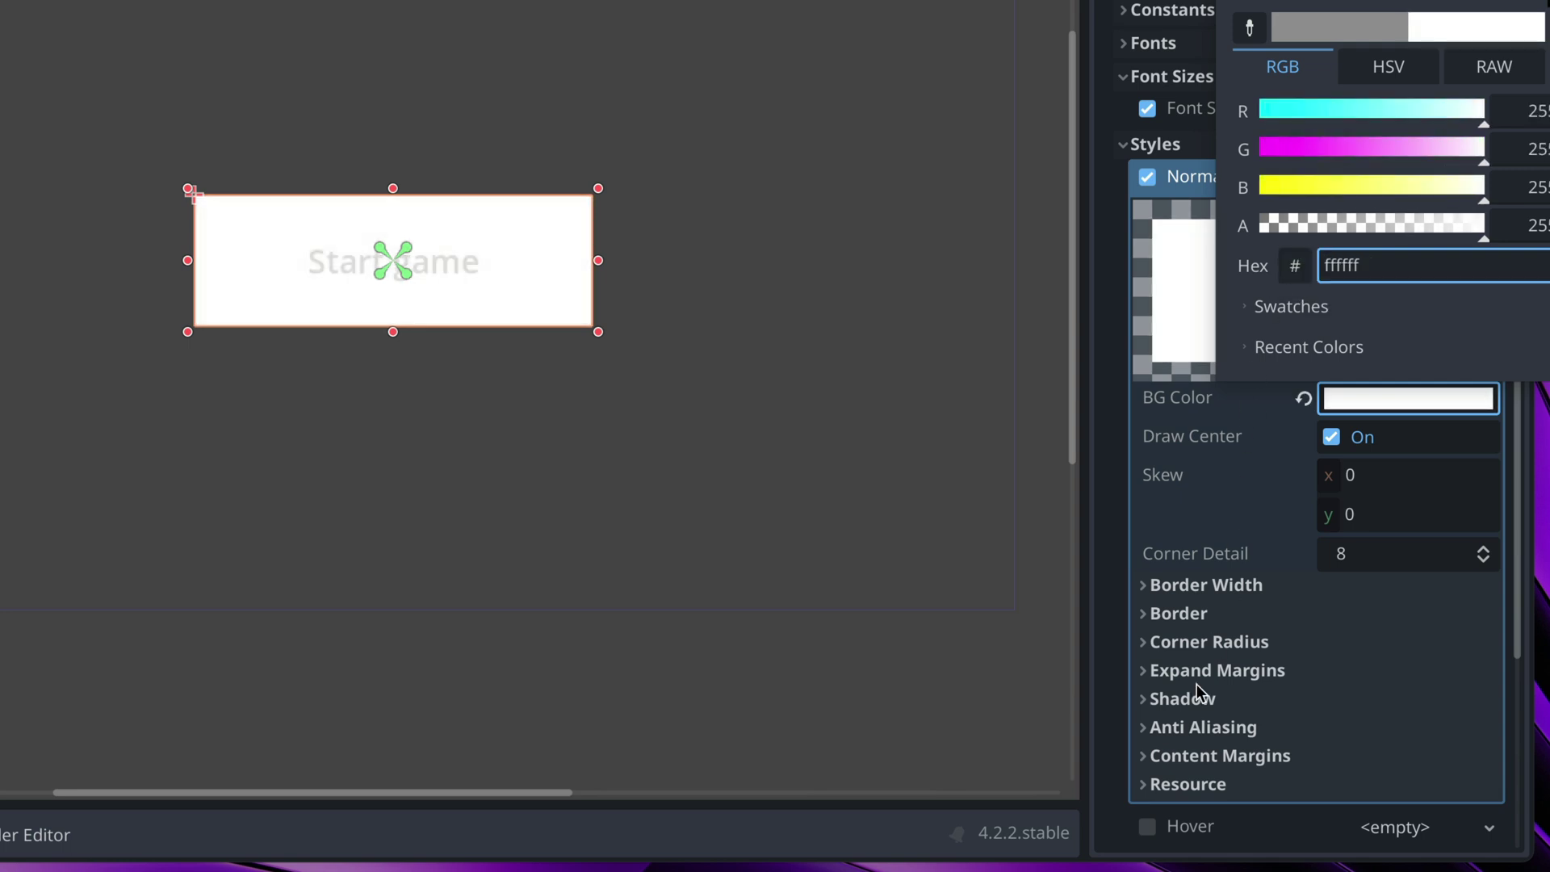
left_click(1209, 642)
- Set all four corner radius values of the style to 16
left_click(1210, 643)
scroll(641, 157, "up", 2)
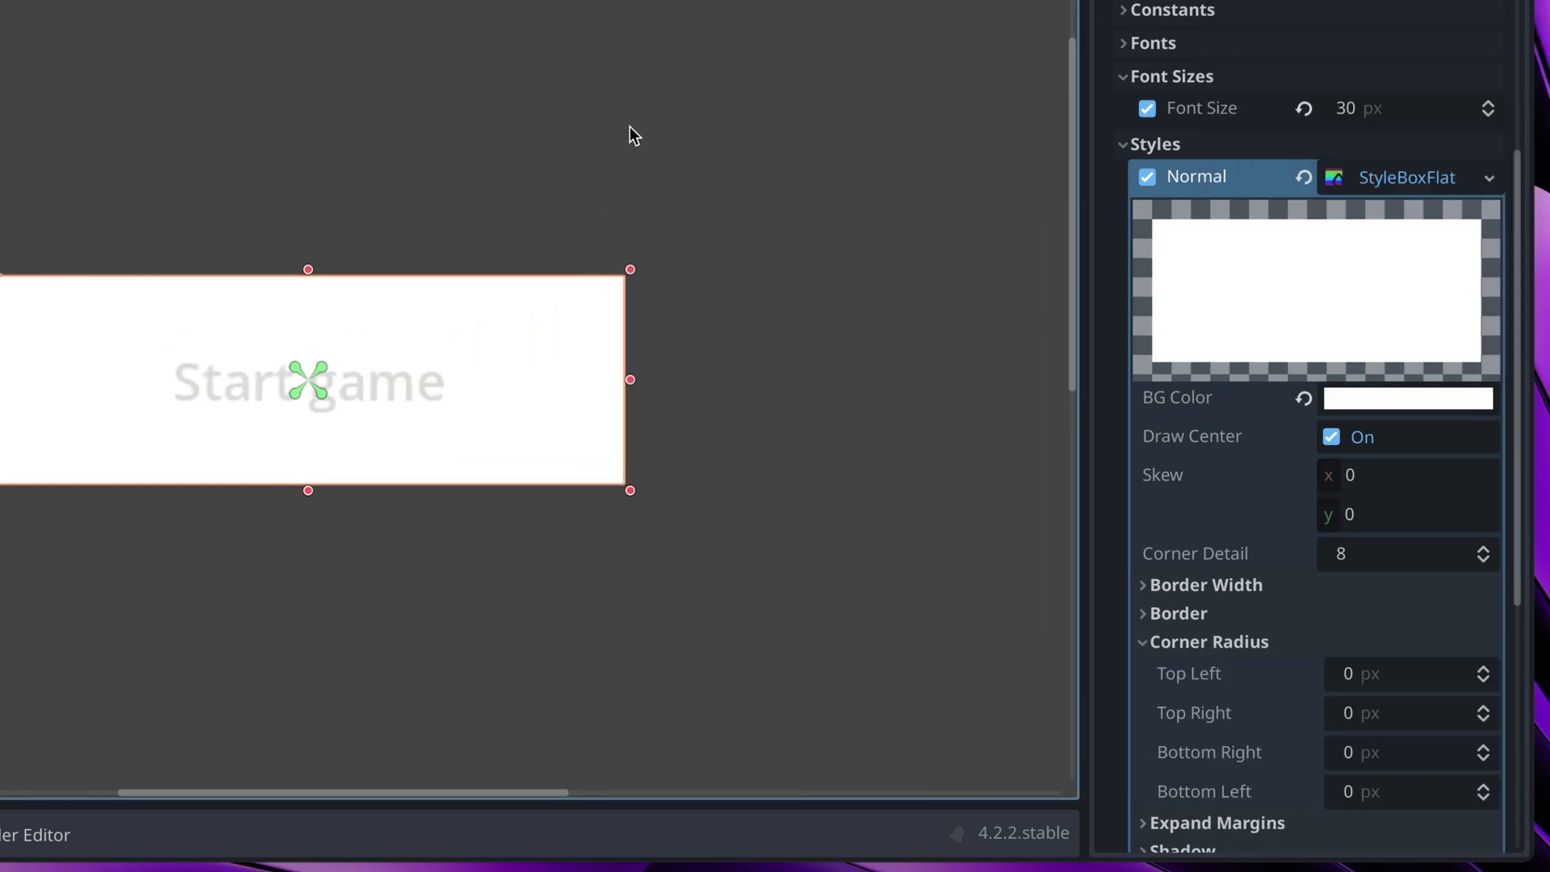
scroll(641, 157, "up", 2)
middle_click_drag(657, 429, 657, 290)
scroll(655, 277, "up", 2)
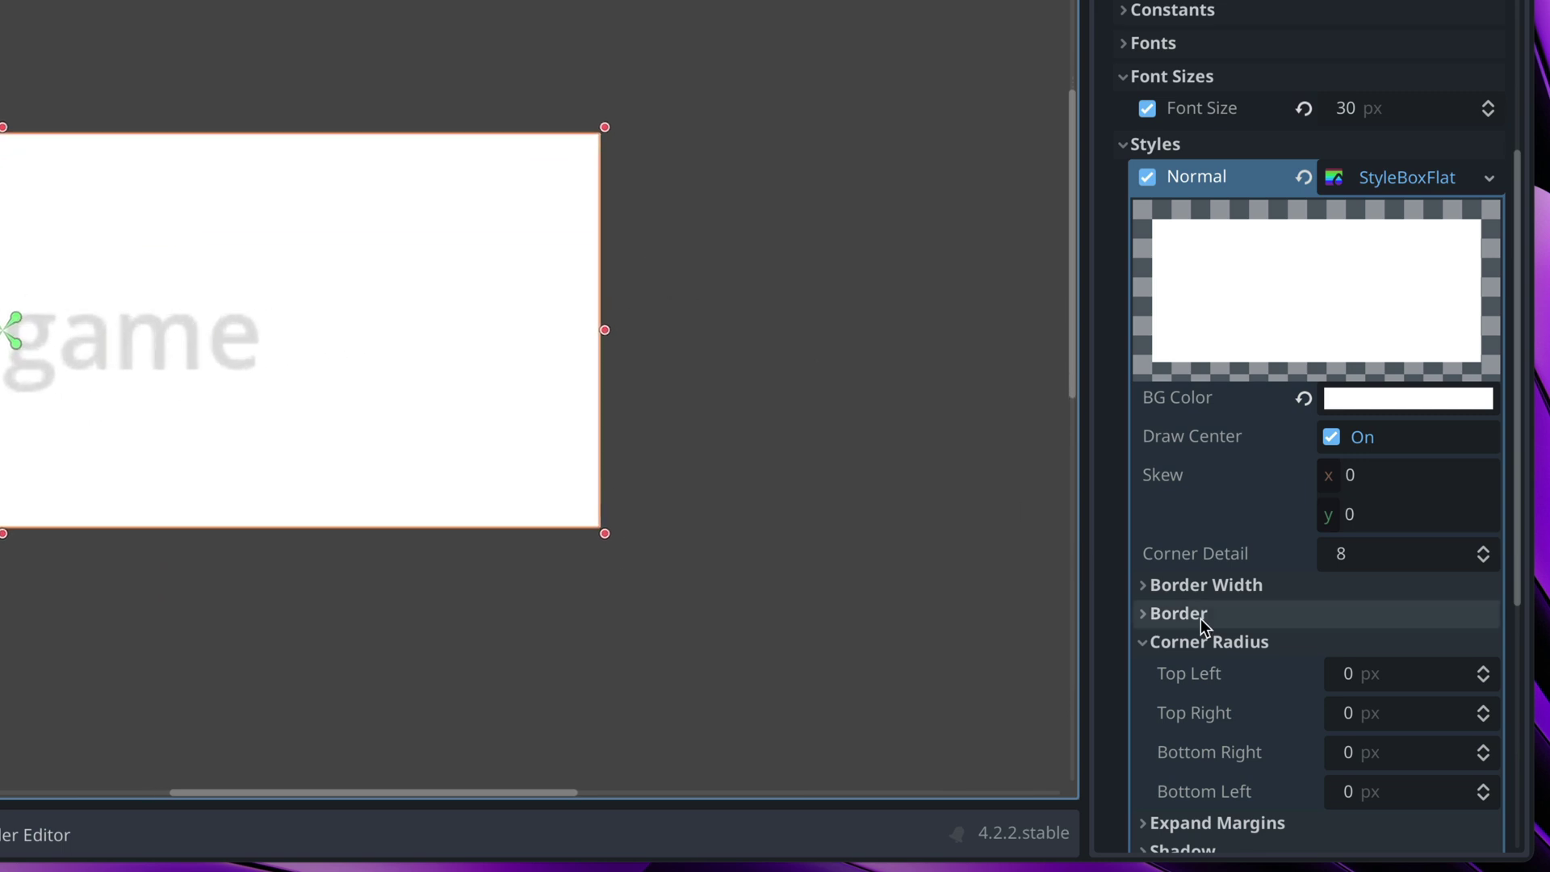
left_click(1430, 675)
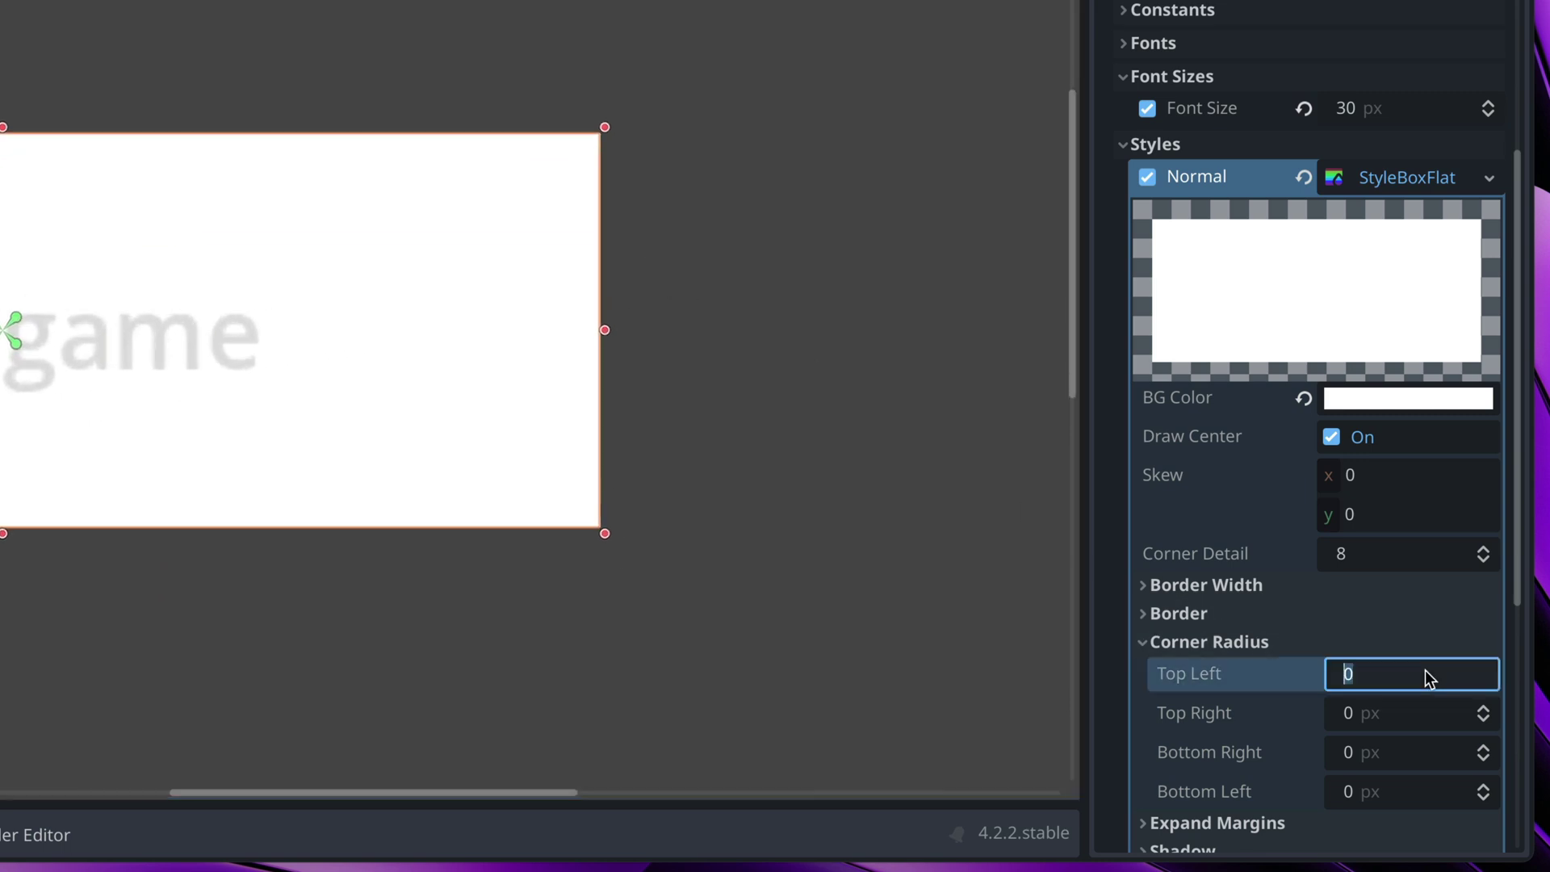
type("16")
left_click(1405, 711)
type("16")
left_click(1398, 761)
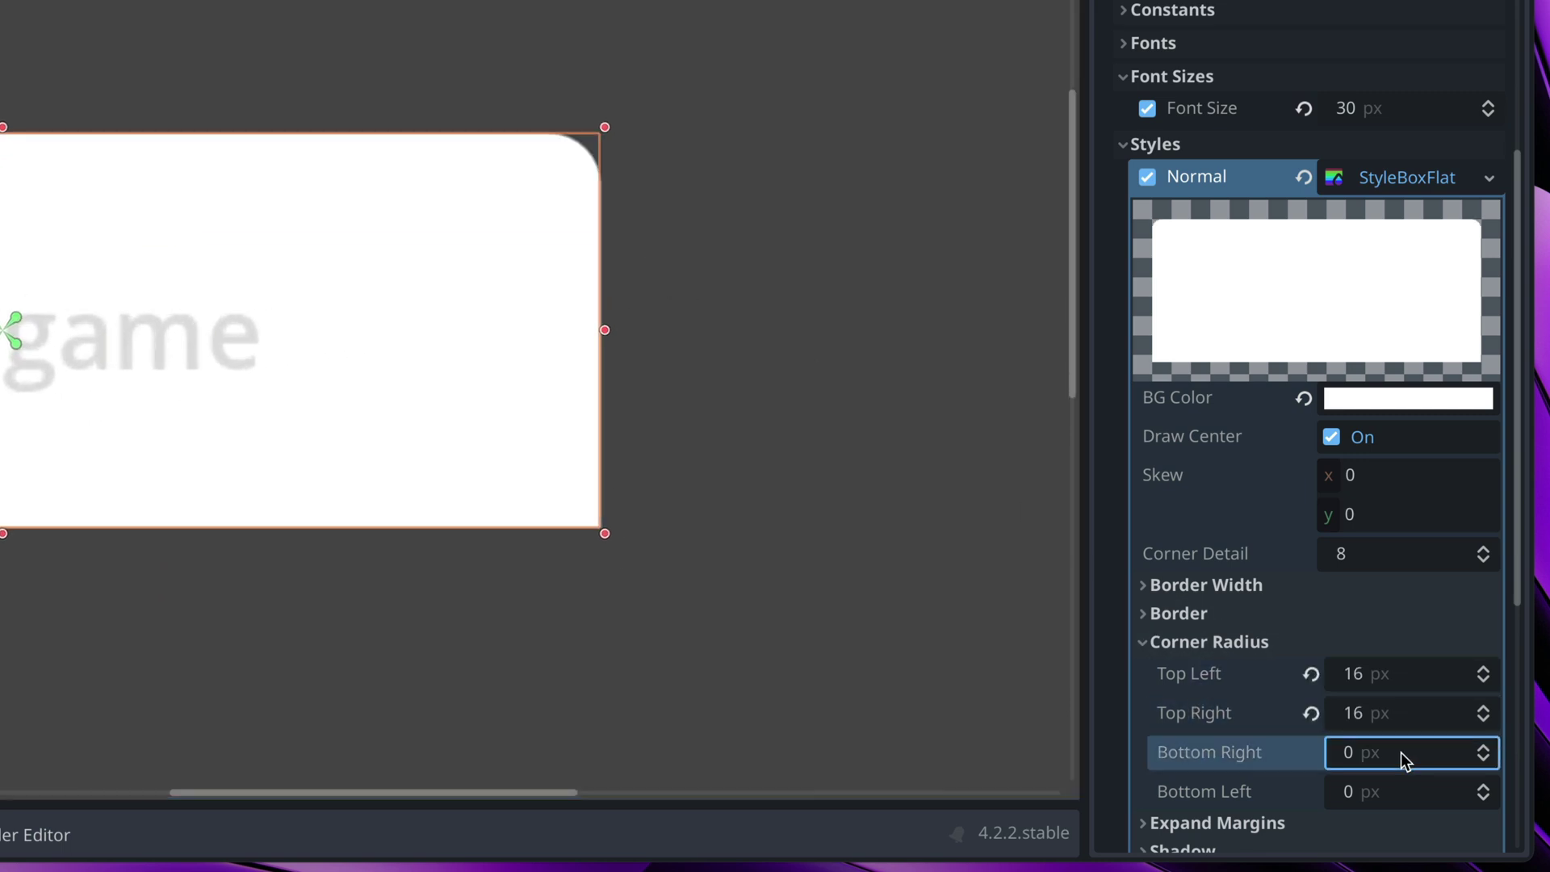
type("16")
left_click(1395, 791)
type("16")
left_click(1398, 743)
scroll(1396, 741, "down", 3)
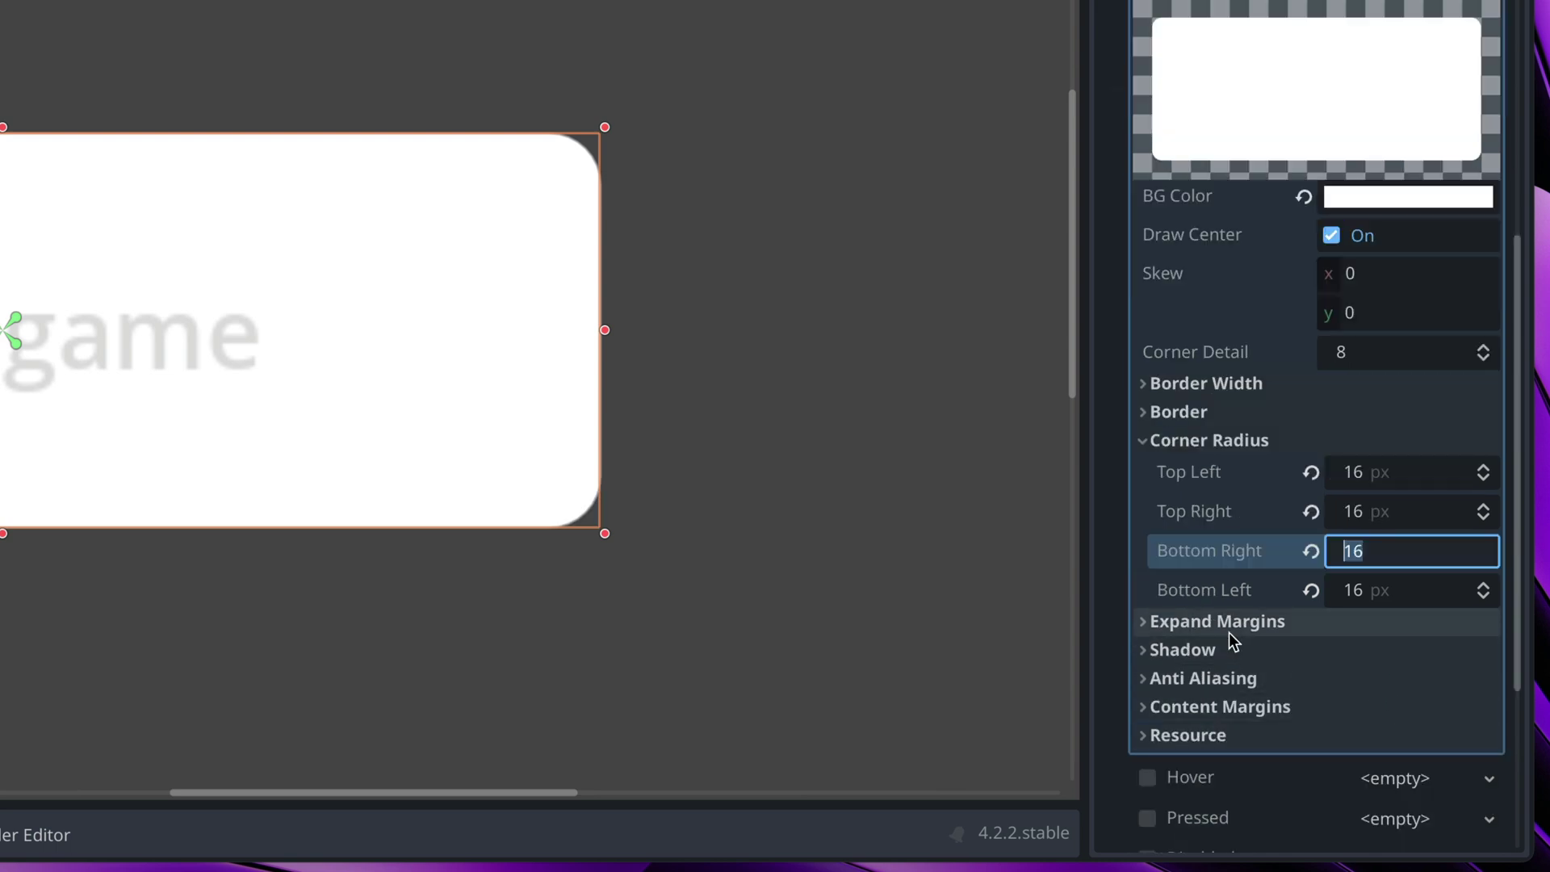
- Give the style a shadow of size 5 with a y offset and slightly higher opacity
left_click(1193, 657)
scroll(1187, 651, "down", 3)
left_click_drag(1372, 538, 1409, 538)
left_click_drag(1372, 616, 1389, 617)
left_click(1411, 499)
left_click_drag(1298, 325, 1310, 325)
left_click(1228, 487)
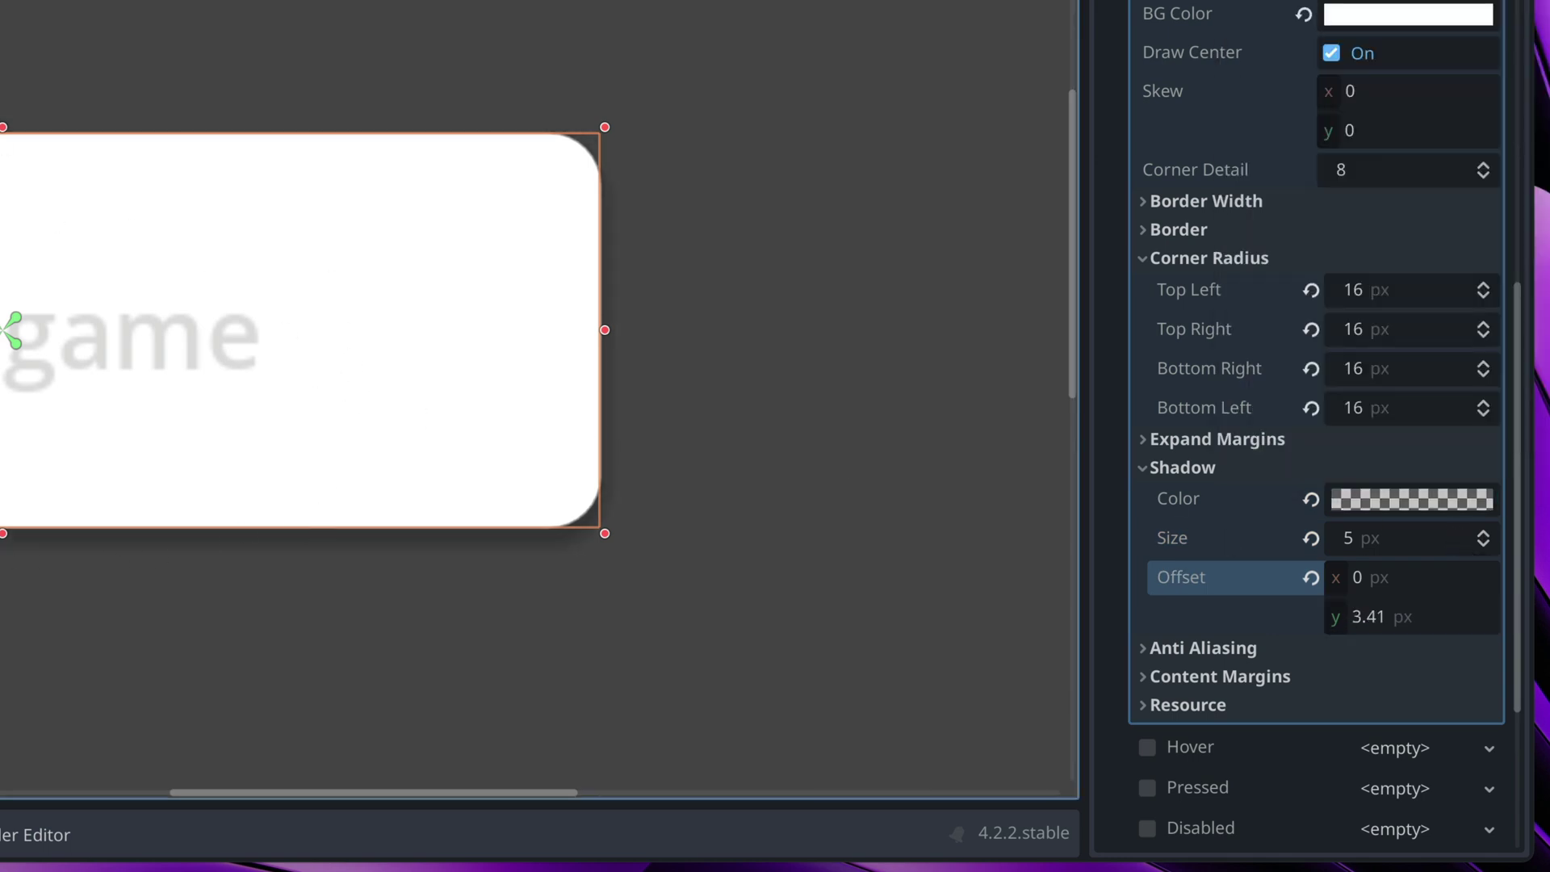
- Enable the Font Color override so the button's label text is black
scroll(1388, 269, "up", 5)
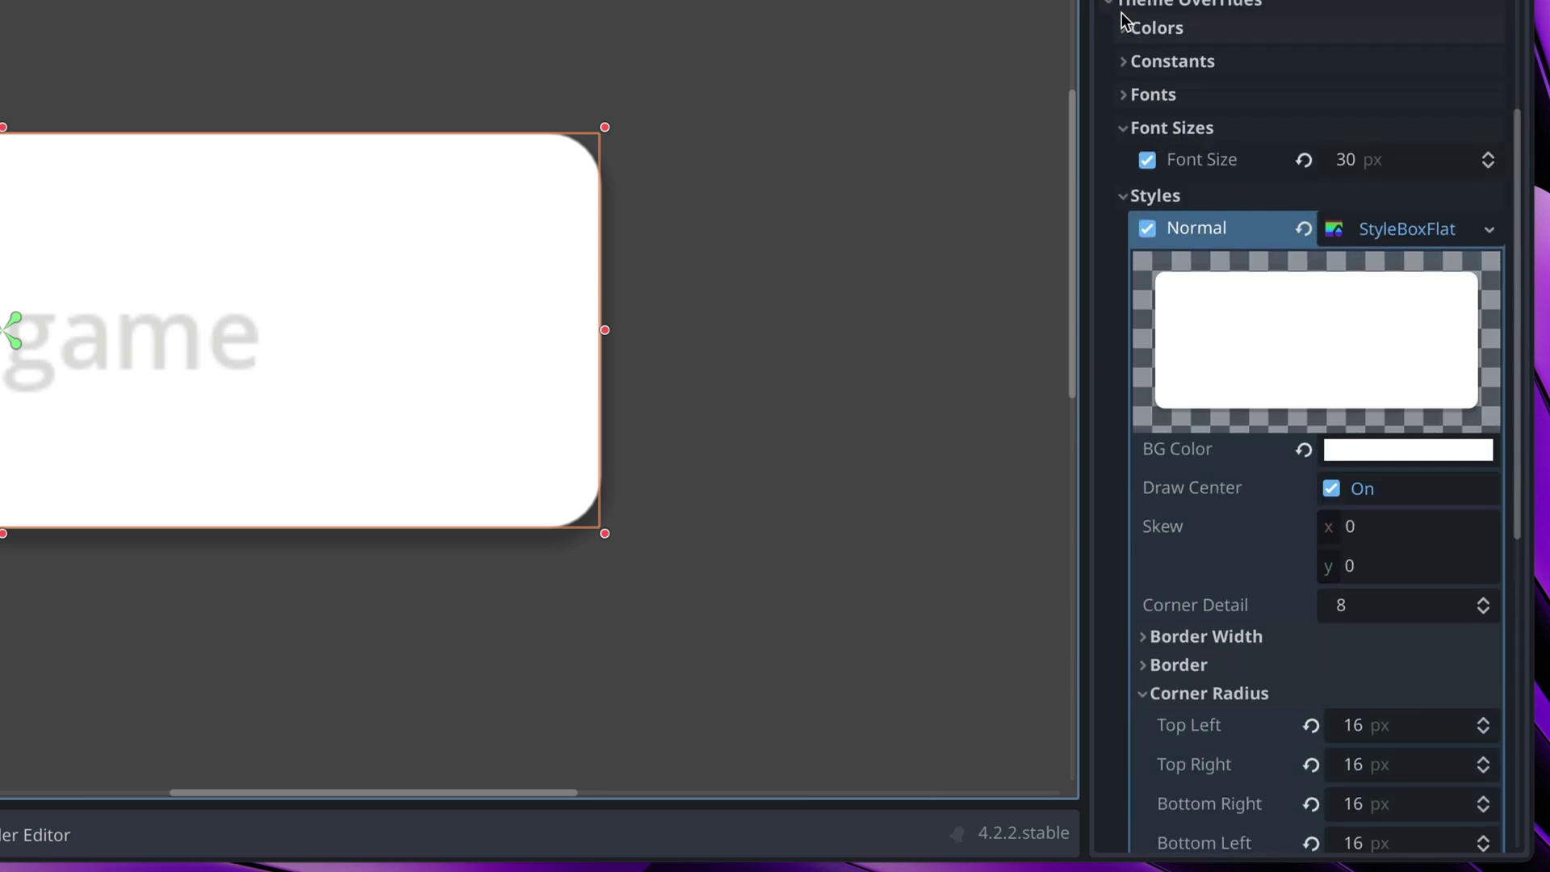
left_click(1144, 30)
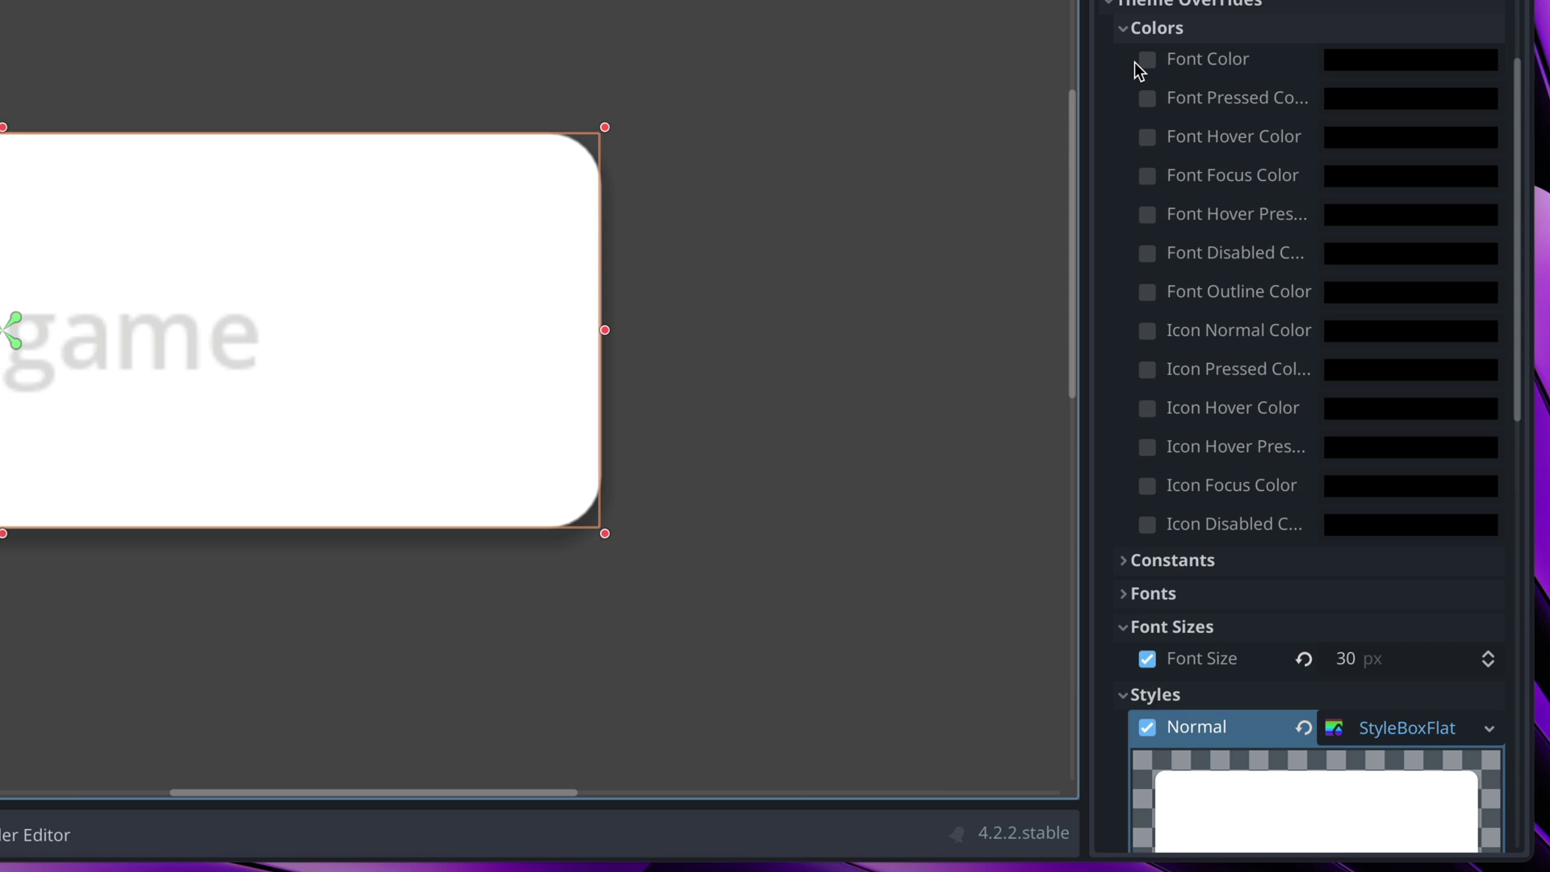
left_click(1148, 59)
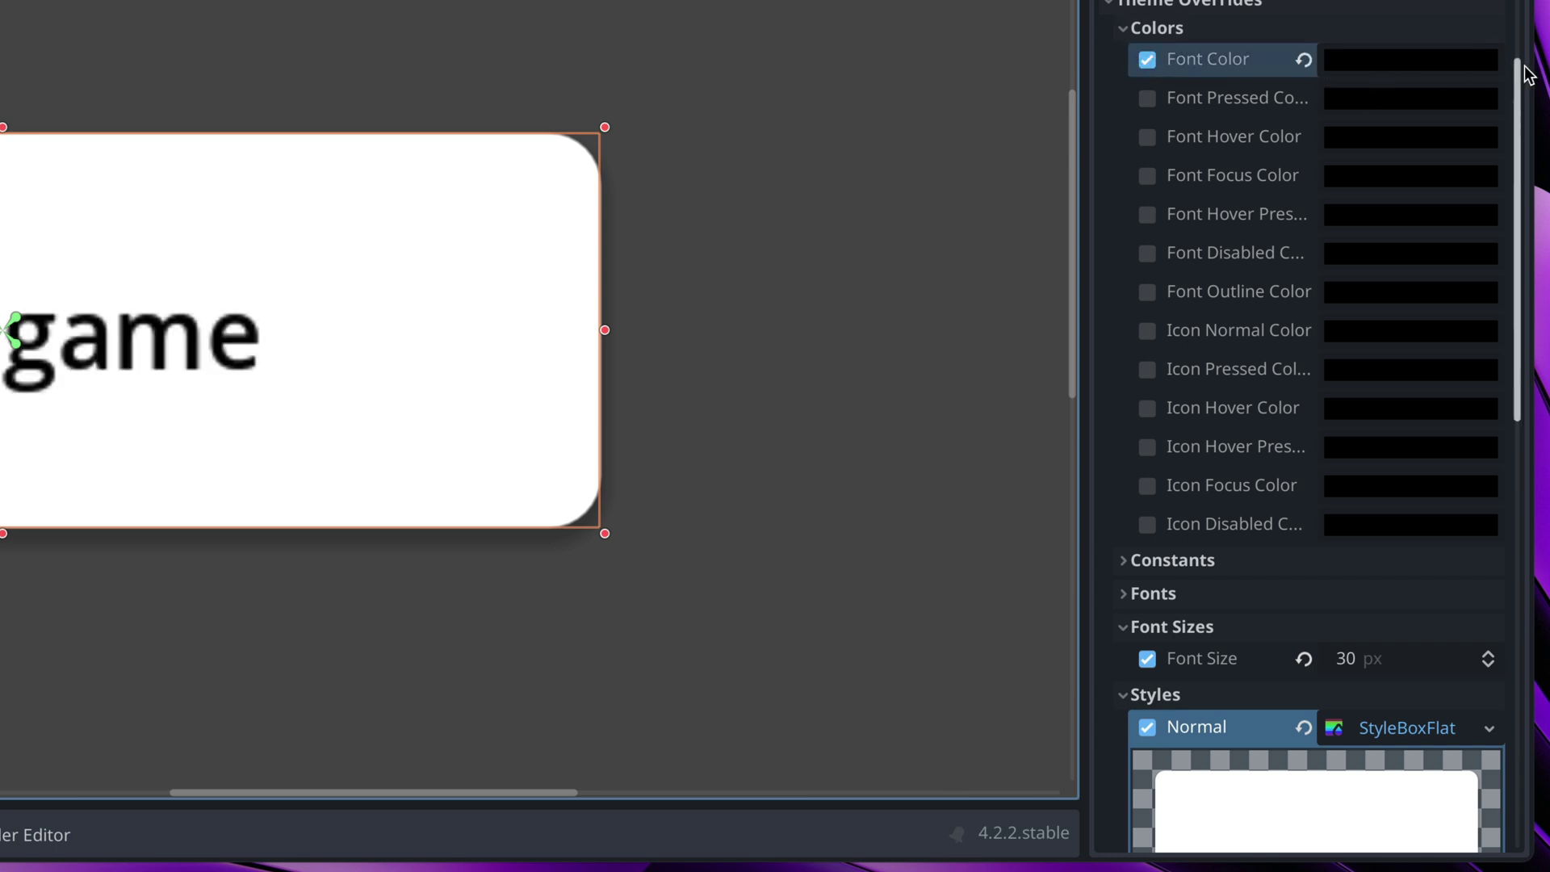
left_click(923, 703)
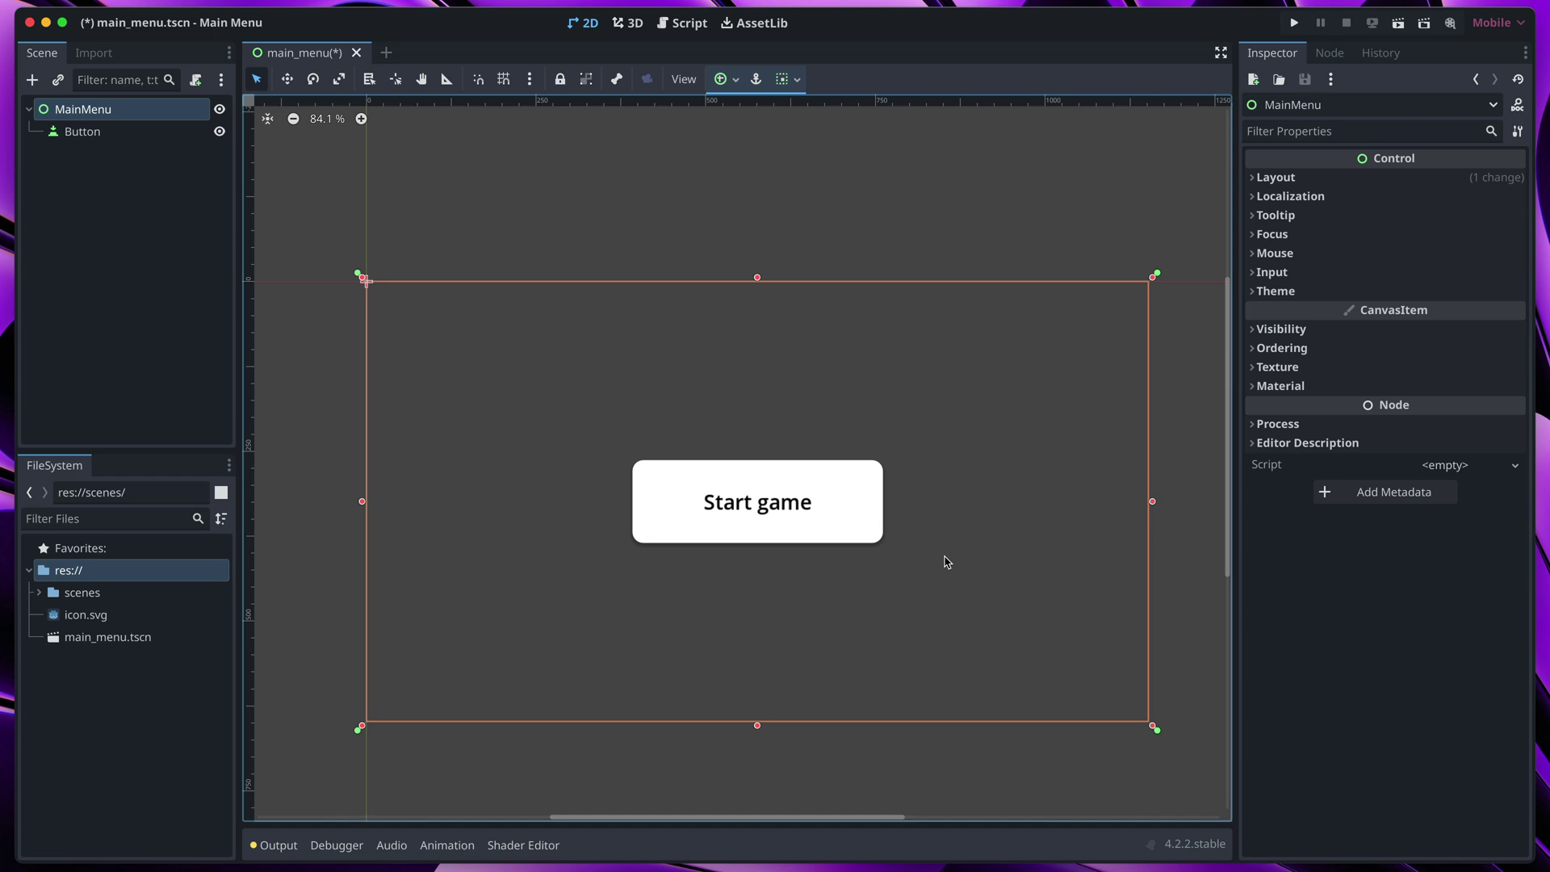
- Run the project, selecting the current main_menu scene as the main scene
left_click(1295, 24)
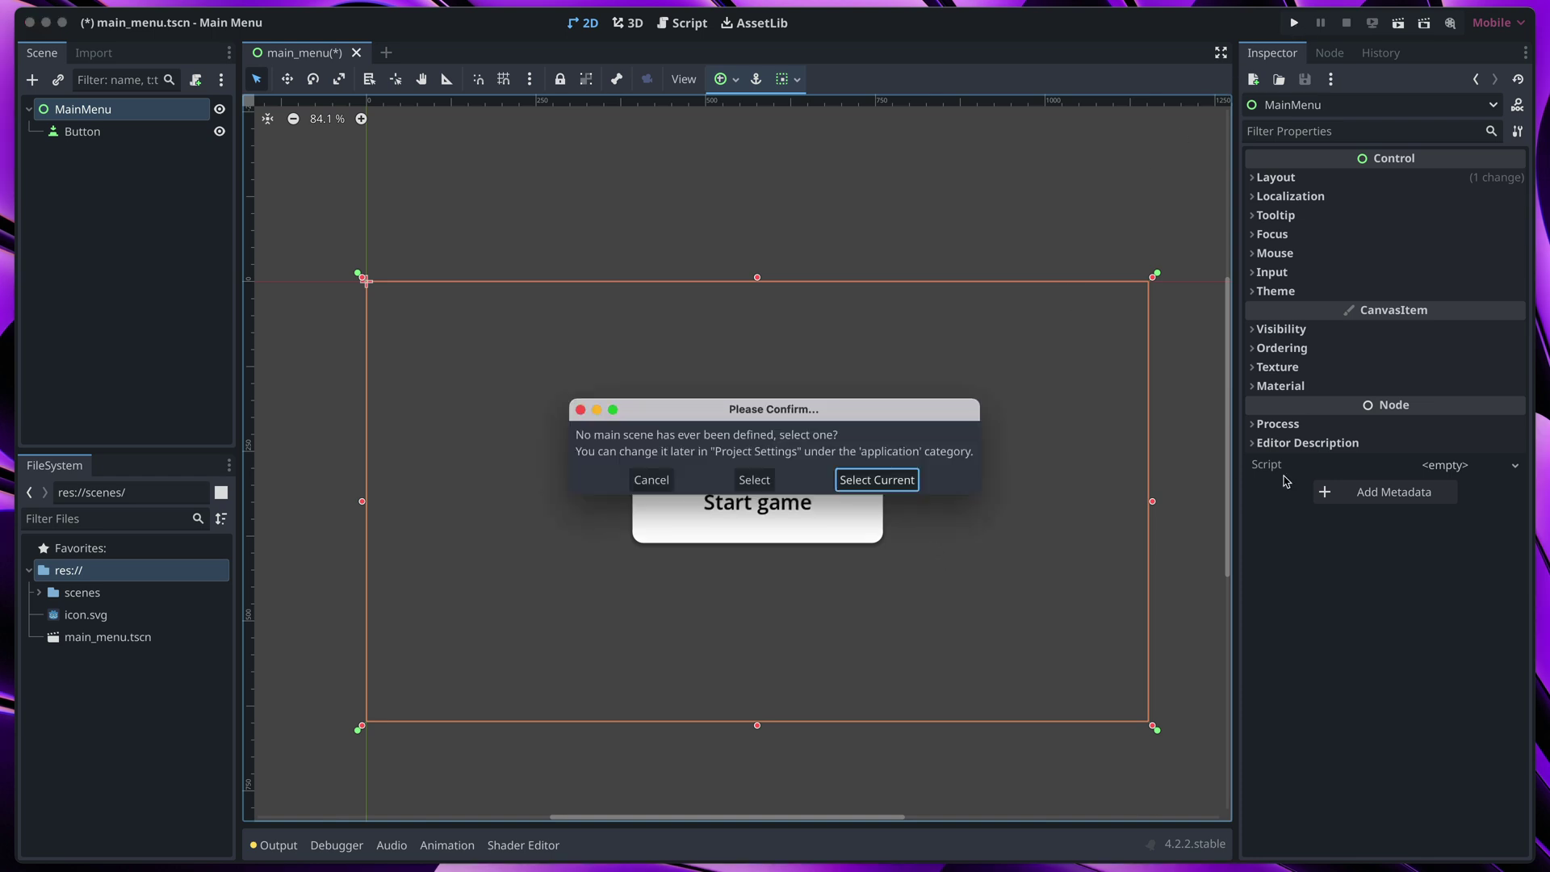
left_click(875, 482)
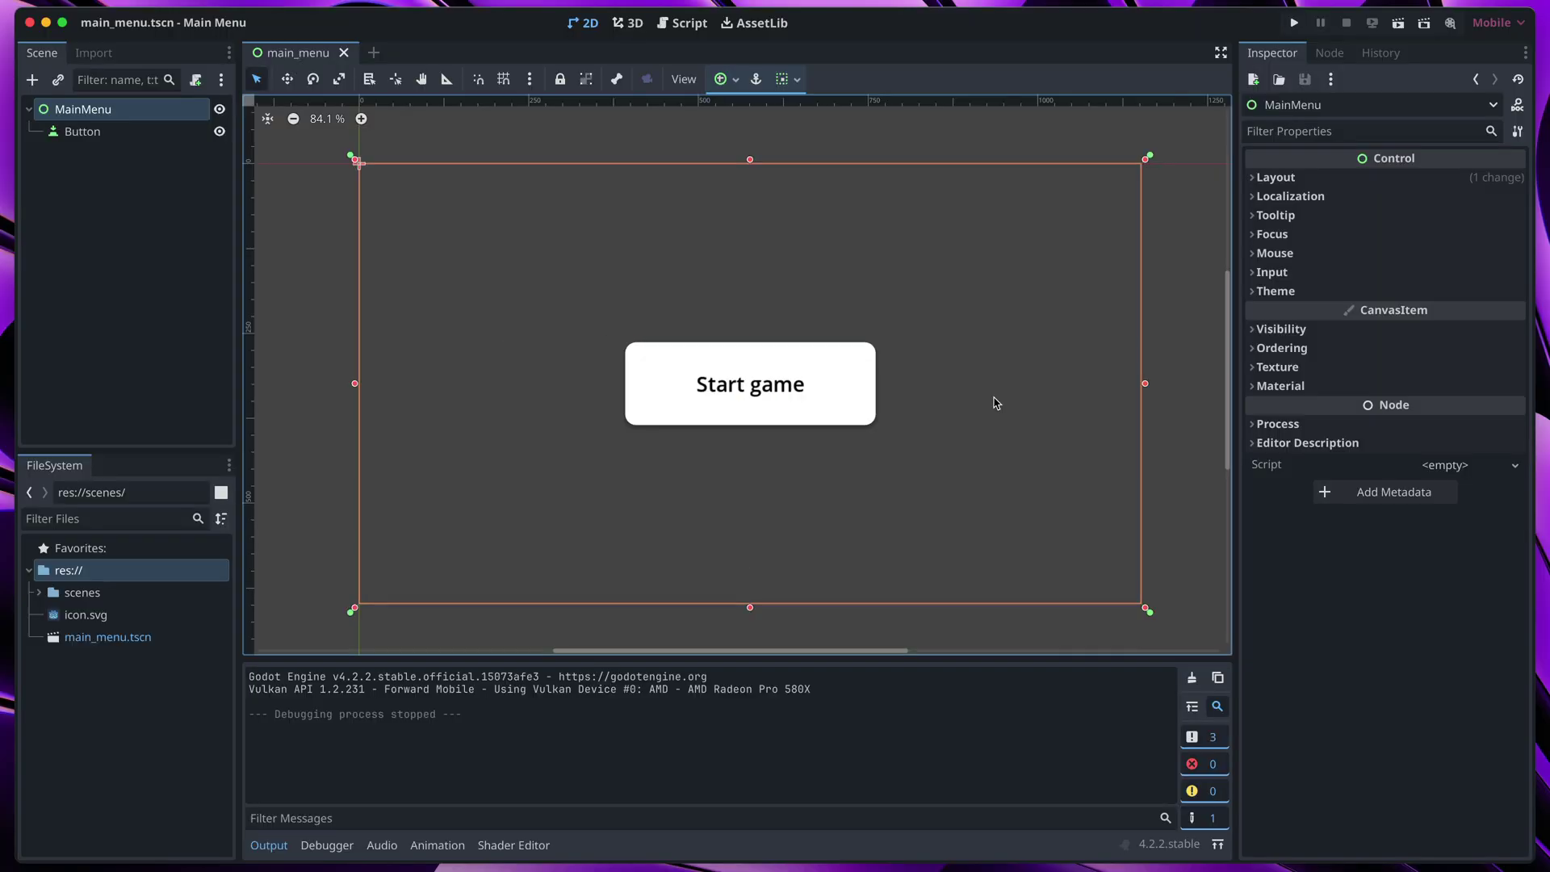
- Duplicate the Start game button, move the copy below it and label it 'Options'
left_click(116, 133)
right_click(113, 139)
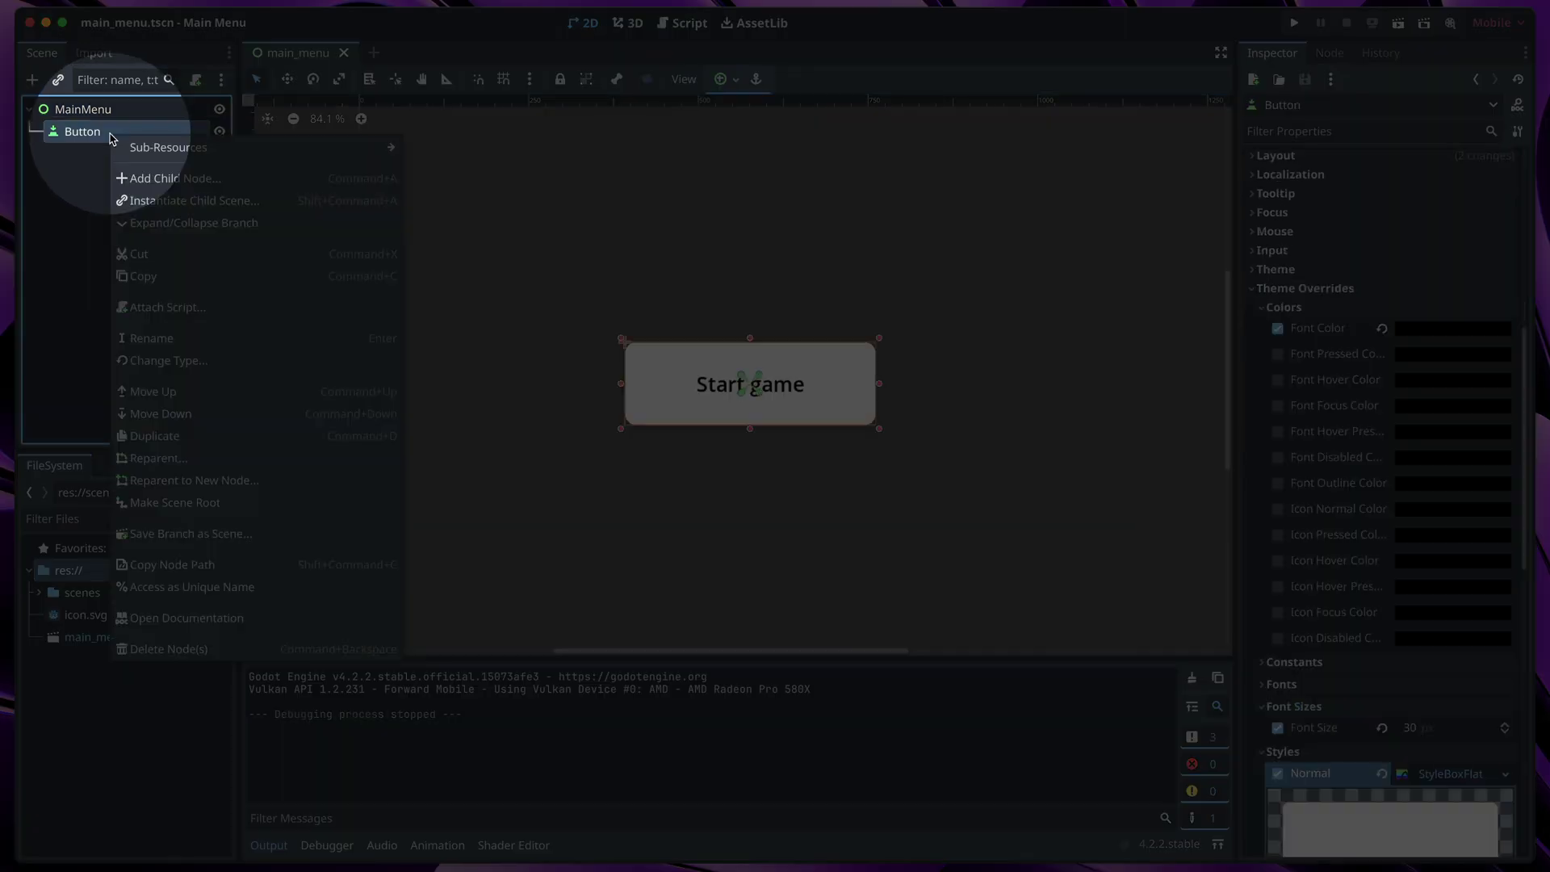
left_click(155, 436)
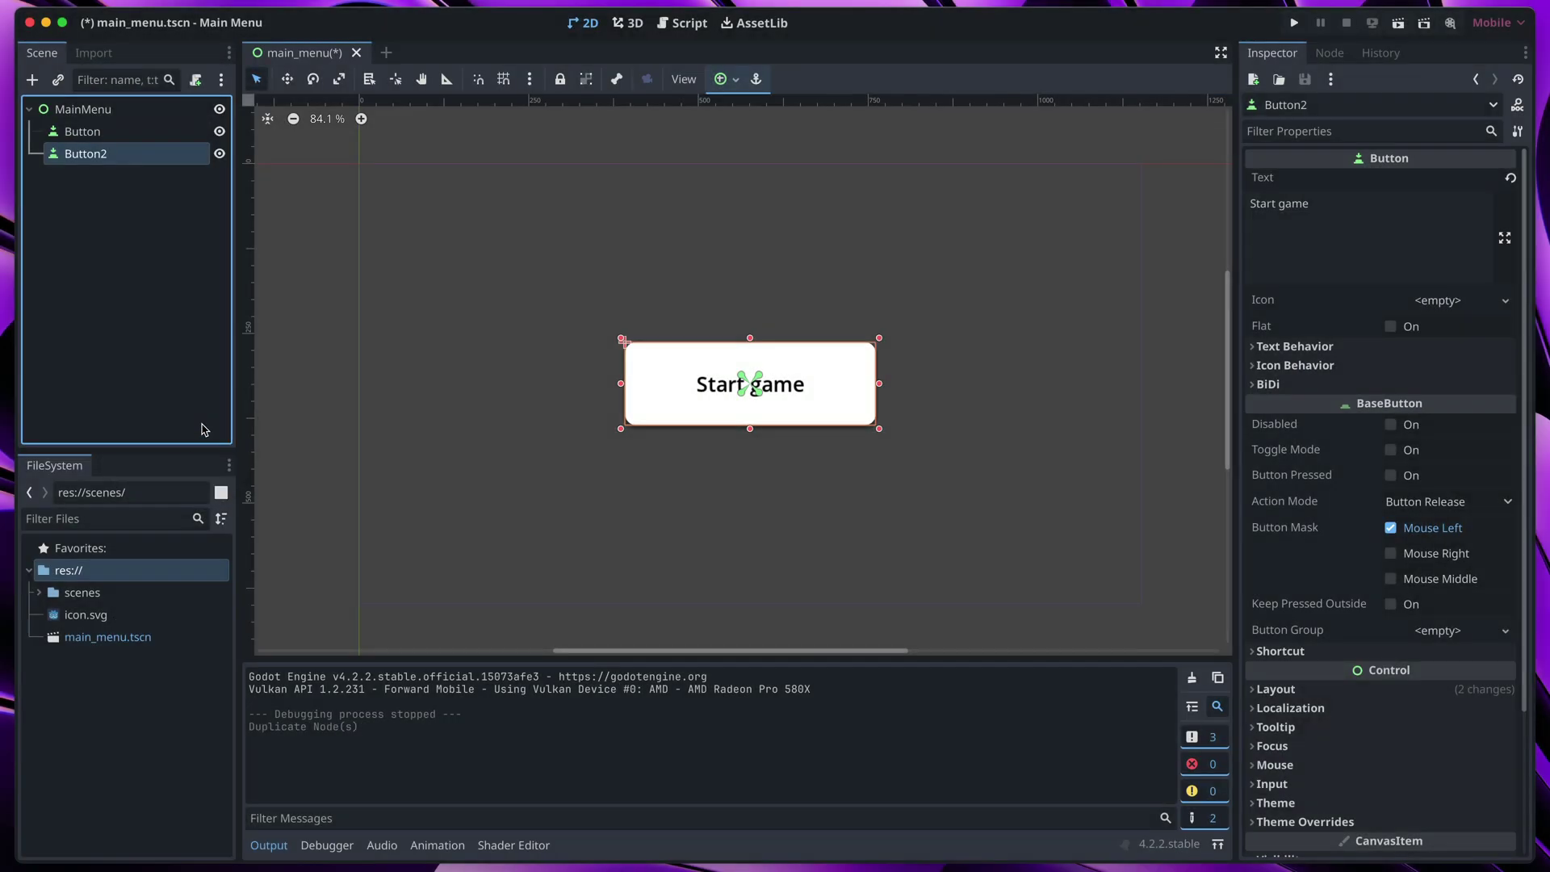
left_click_drag(660, 368, 652, 472)
left_click(1412, 246)
key("BackSpace")
key("BackSpace")
key("BackSpace")
key("BackSpace")
key("BackSpace")
key("BackSpace")
key("BackSpace")
key("BackSpace")
key("BackSpace")
key("BackSpace")
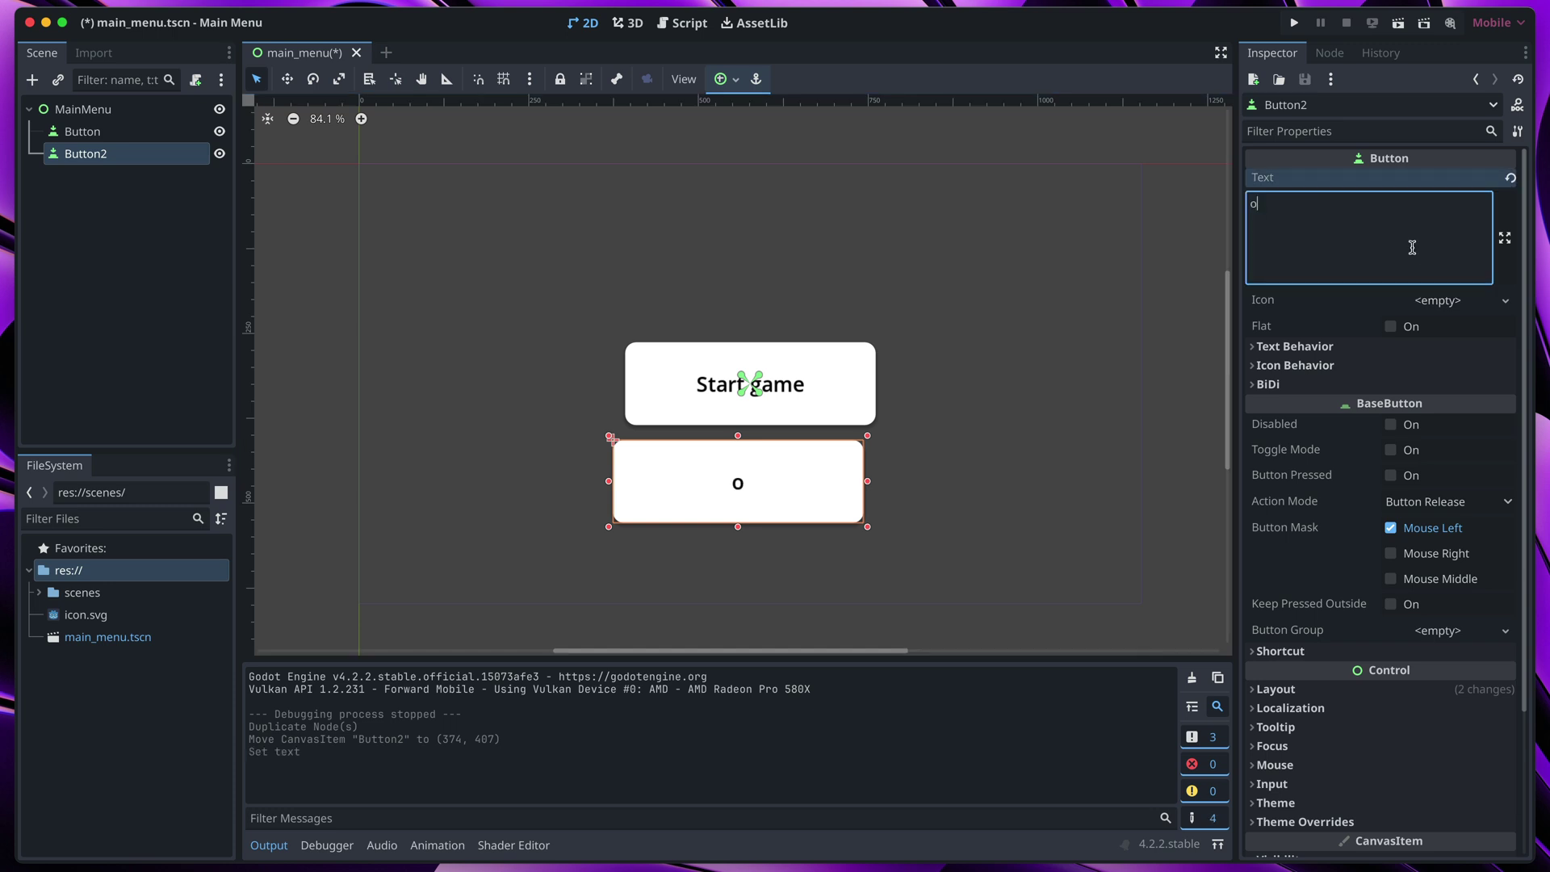
type("Options")
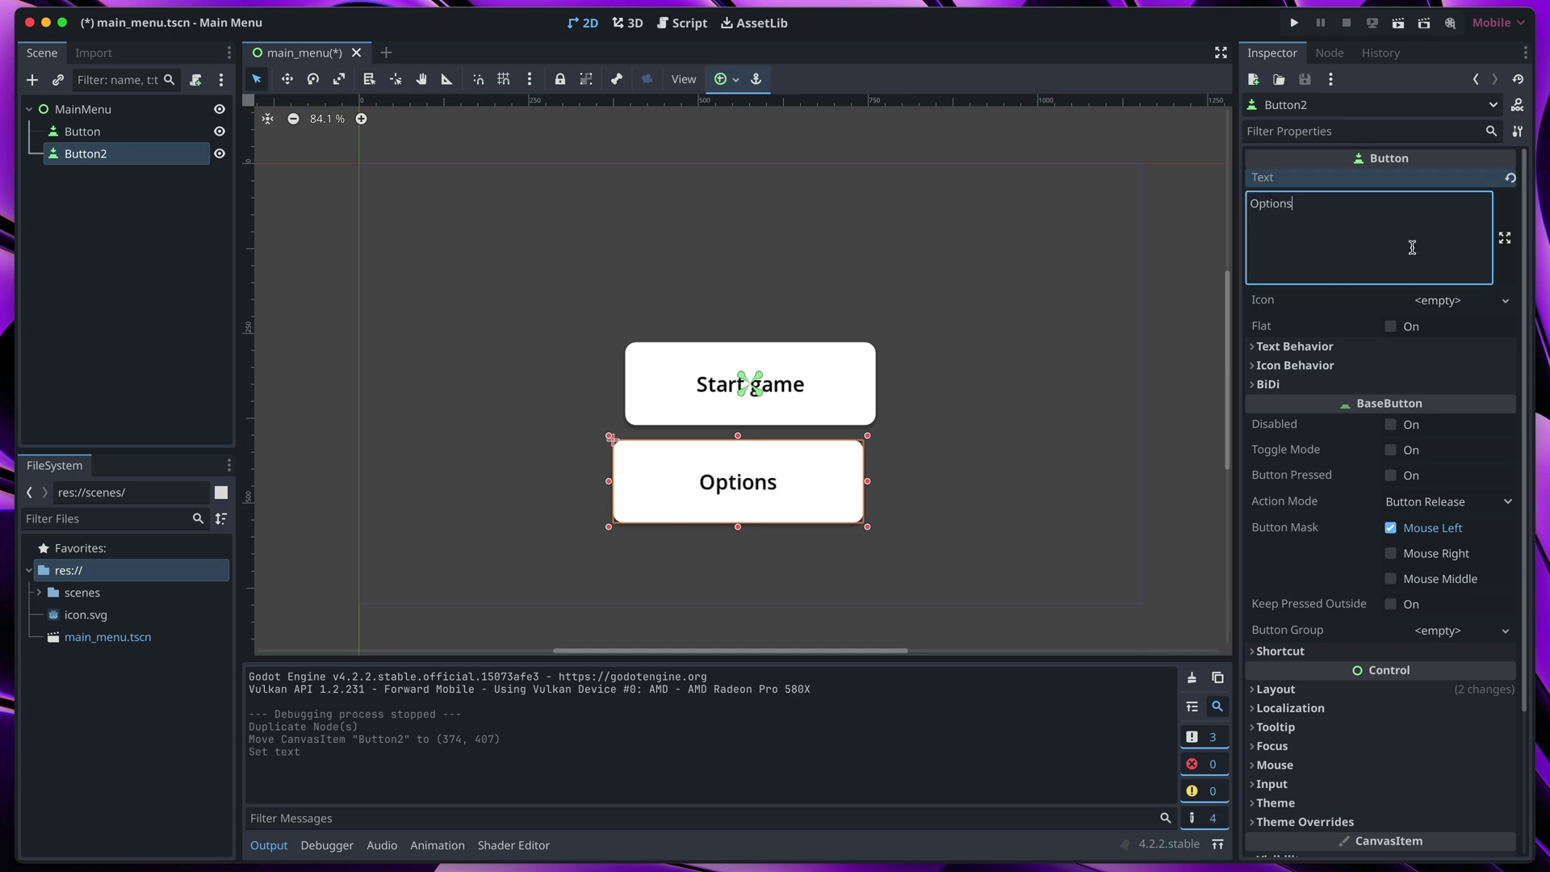
- Duplicate the Options button, place it below, relabel it 'Exit' and select all three buttons
right_click(120, 159)
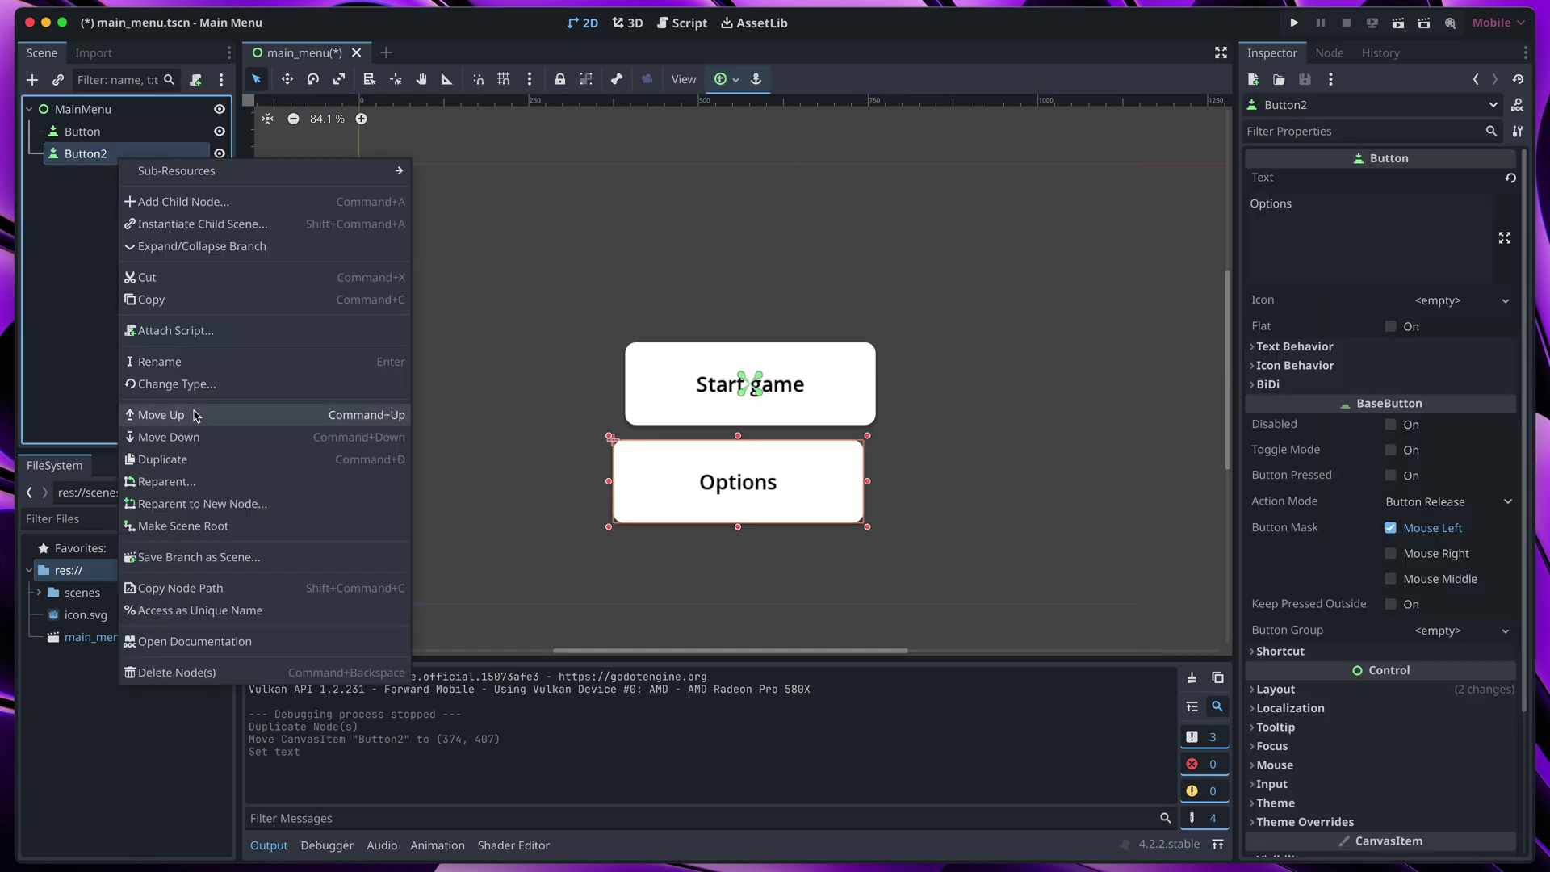
left_click(184, 459)
left_click_drag(797, 474, 848, 565)
left_click(1328, 246)
key("ctrl+a")
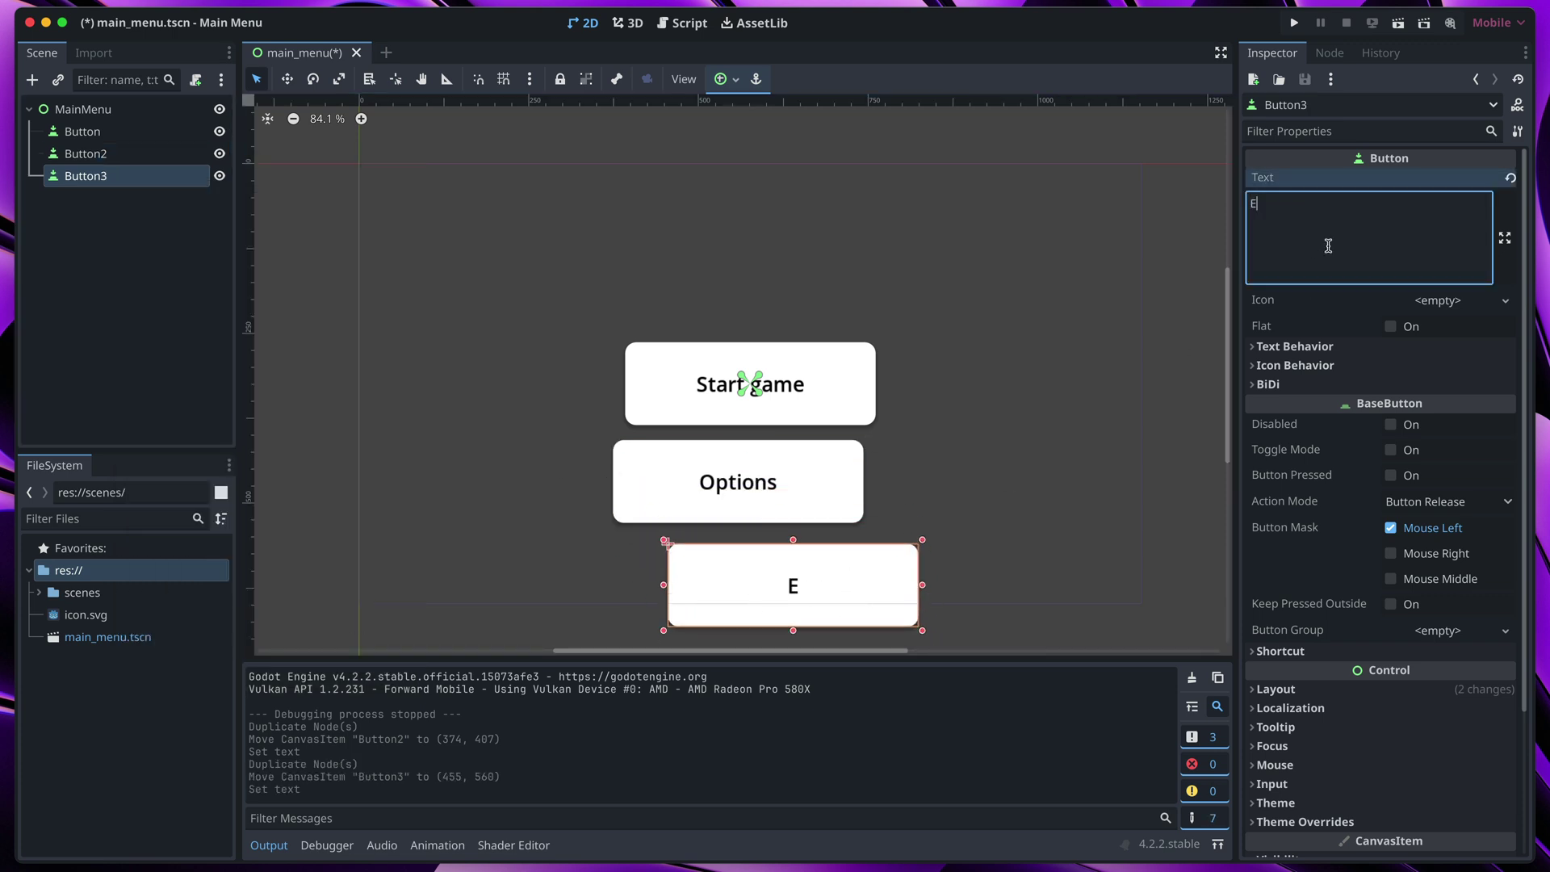
type("xit")
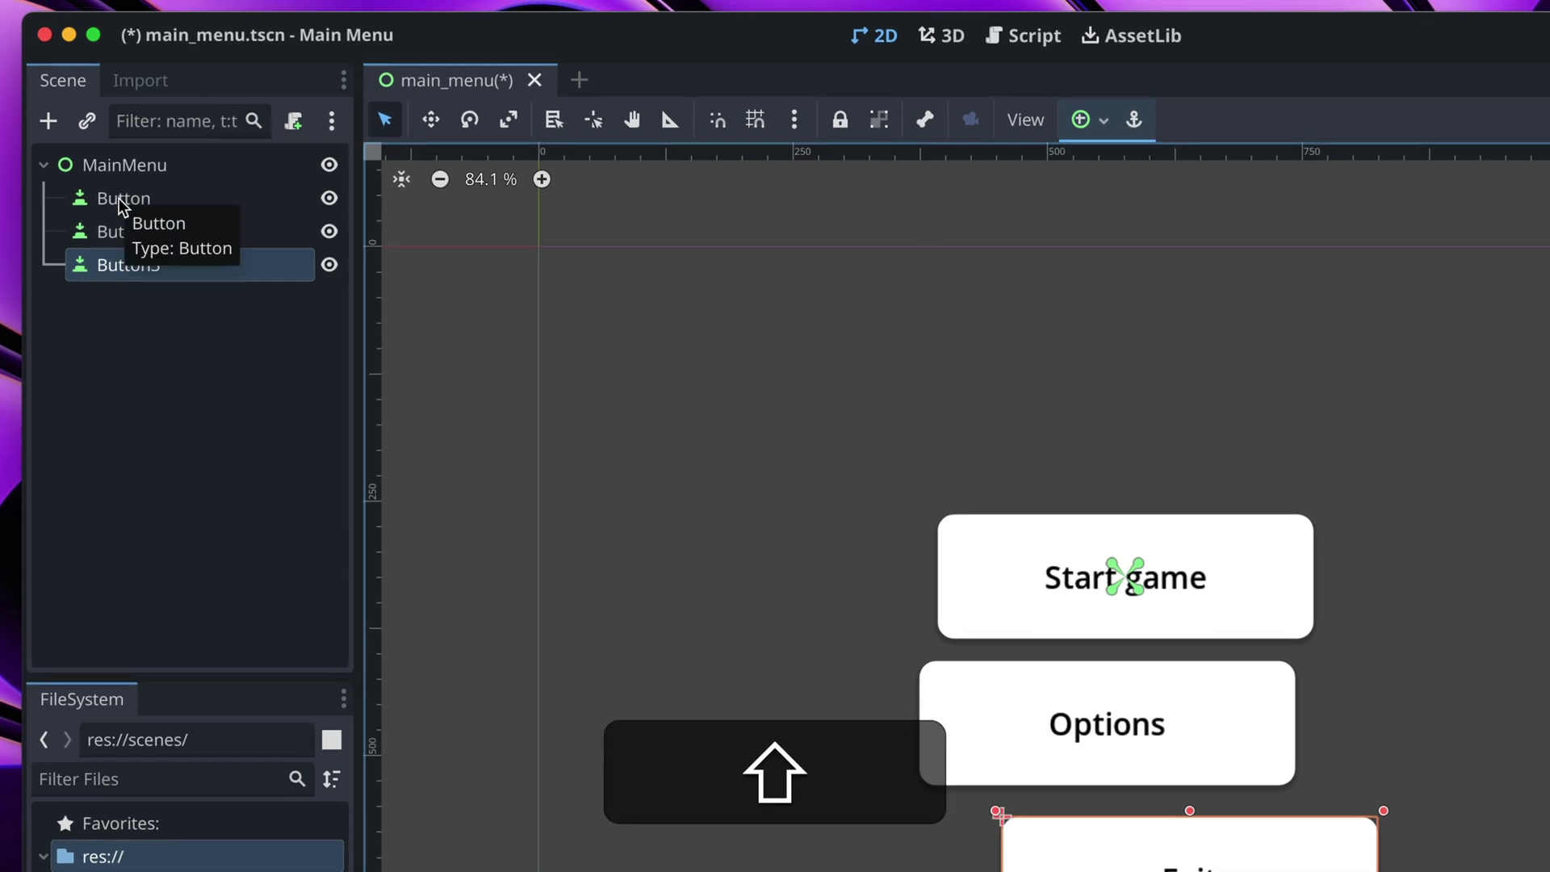
left_click(123, 204, "shift")
- Reparent the three selected buttons into a new VBoxContainer (Control > Container > BoxContainer)
right_click(129, 203)
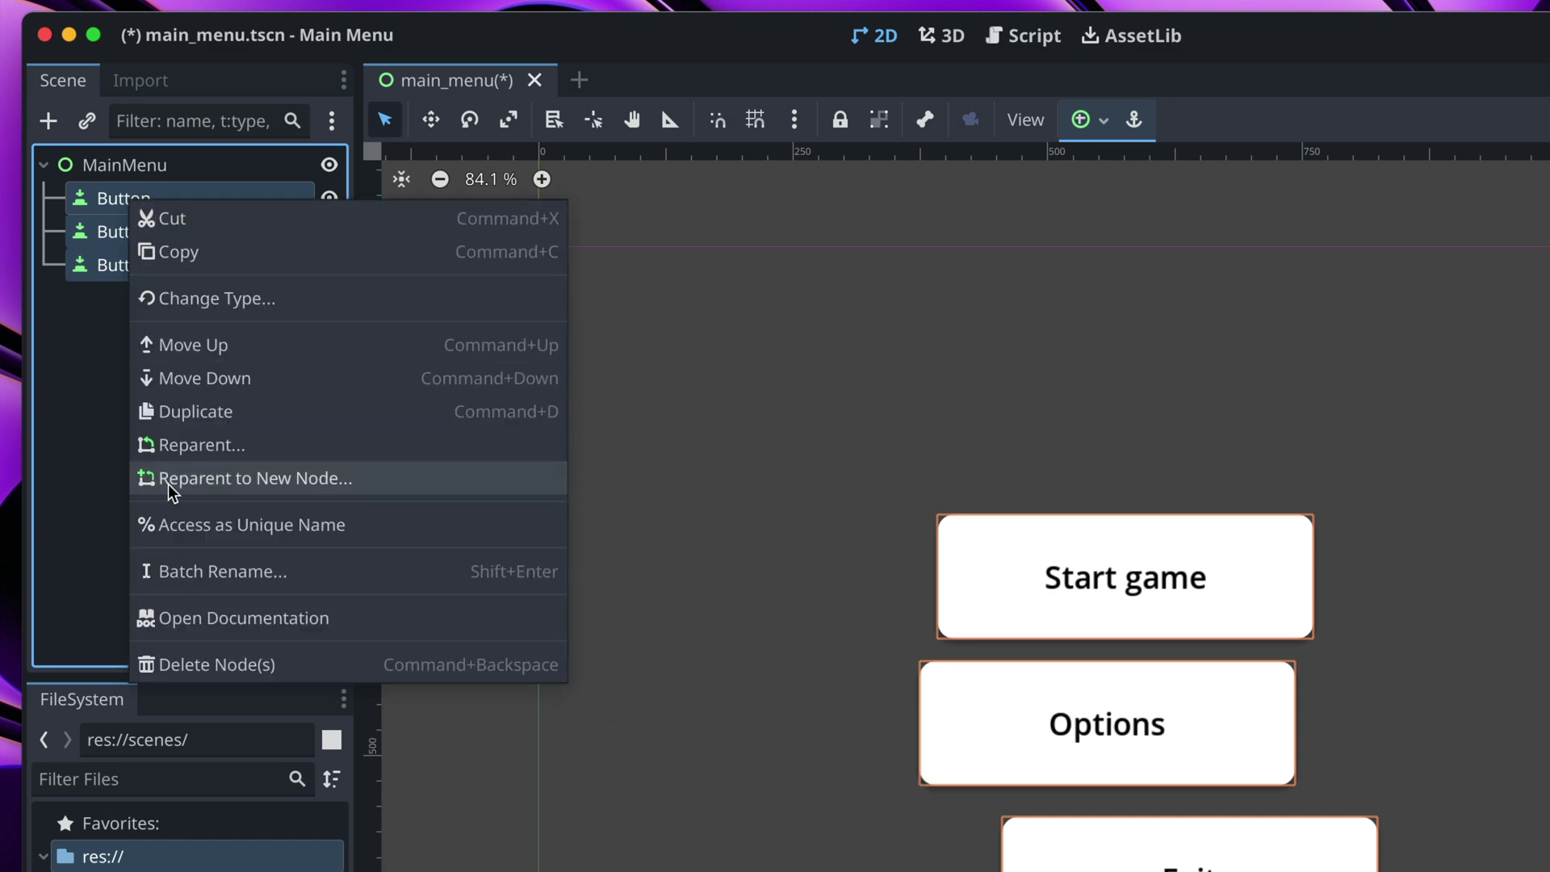
left_click(222, 480)
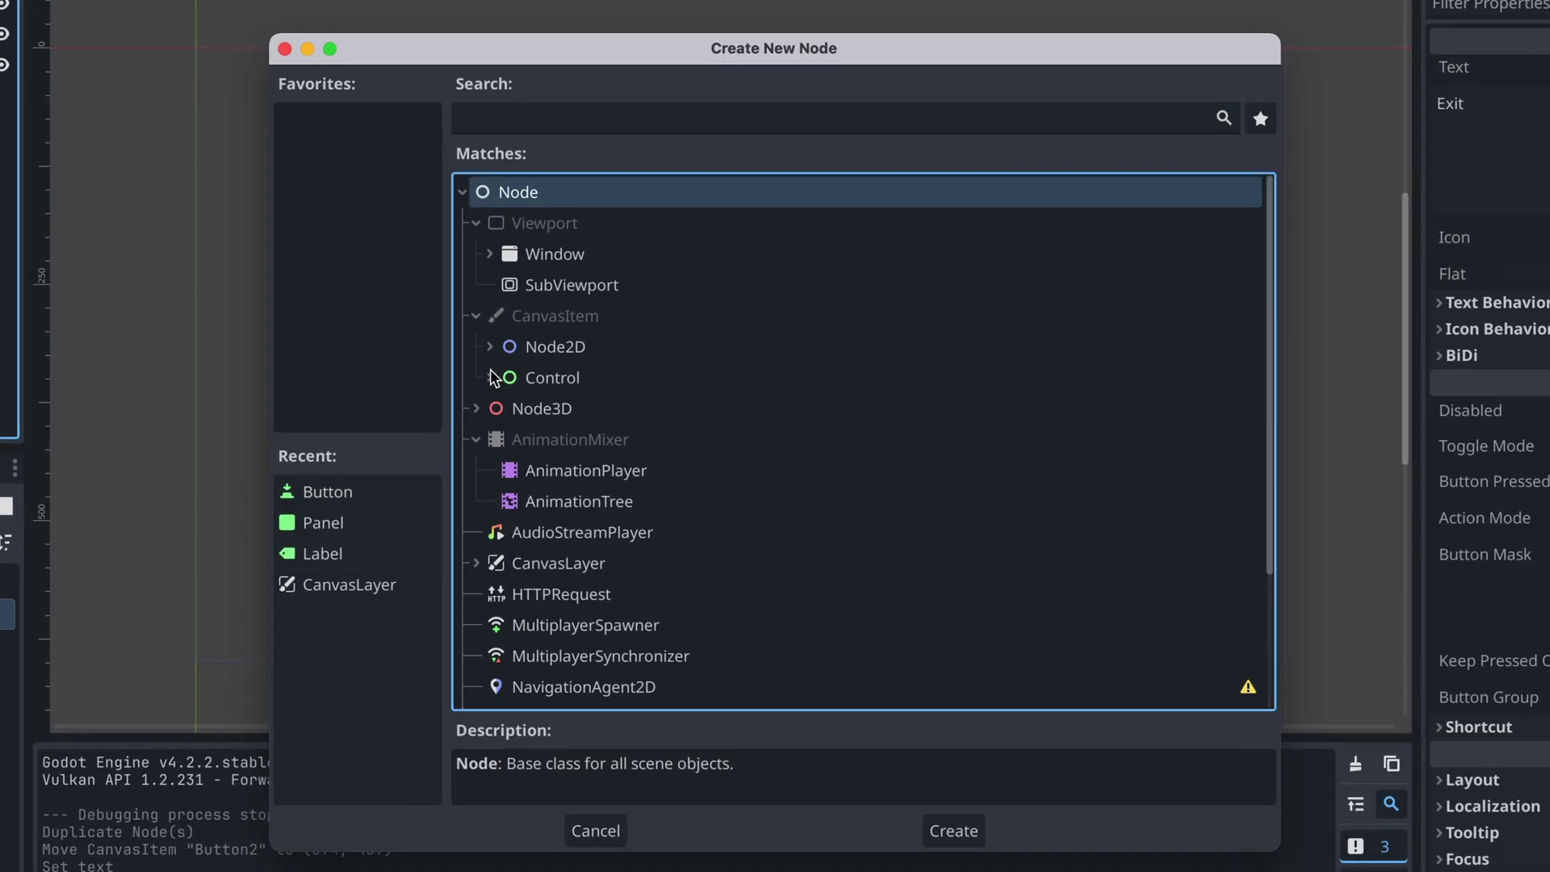
left_click(490, 378)
scroll(494, 378, "down", 3)
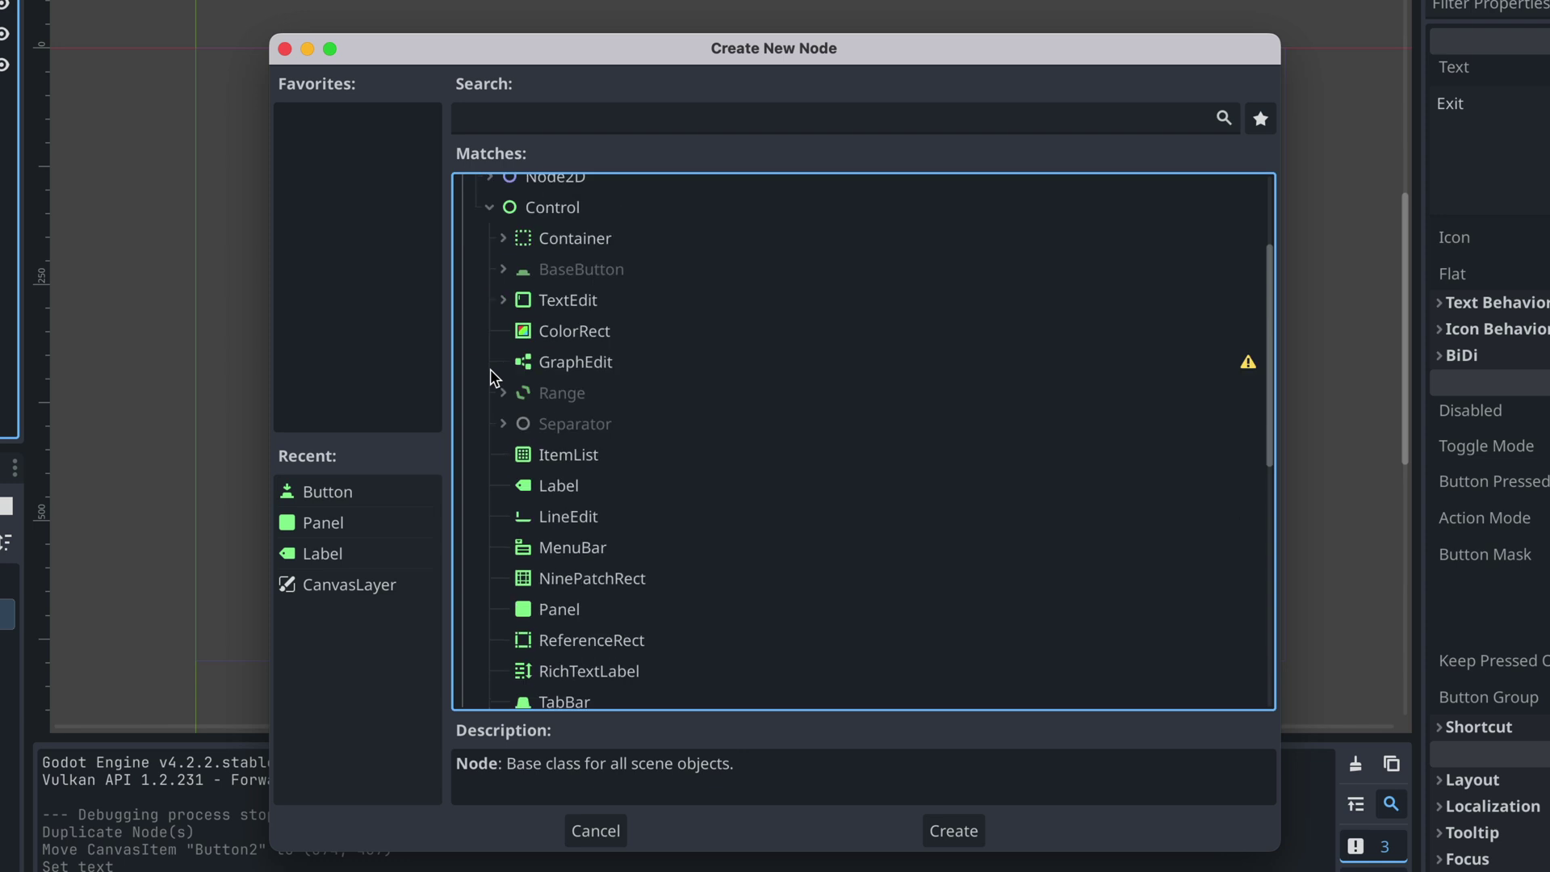
left_click(502, 239)
left_click(517, 301)
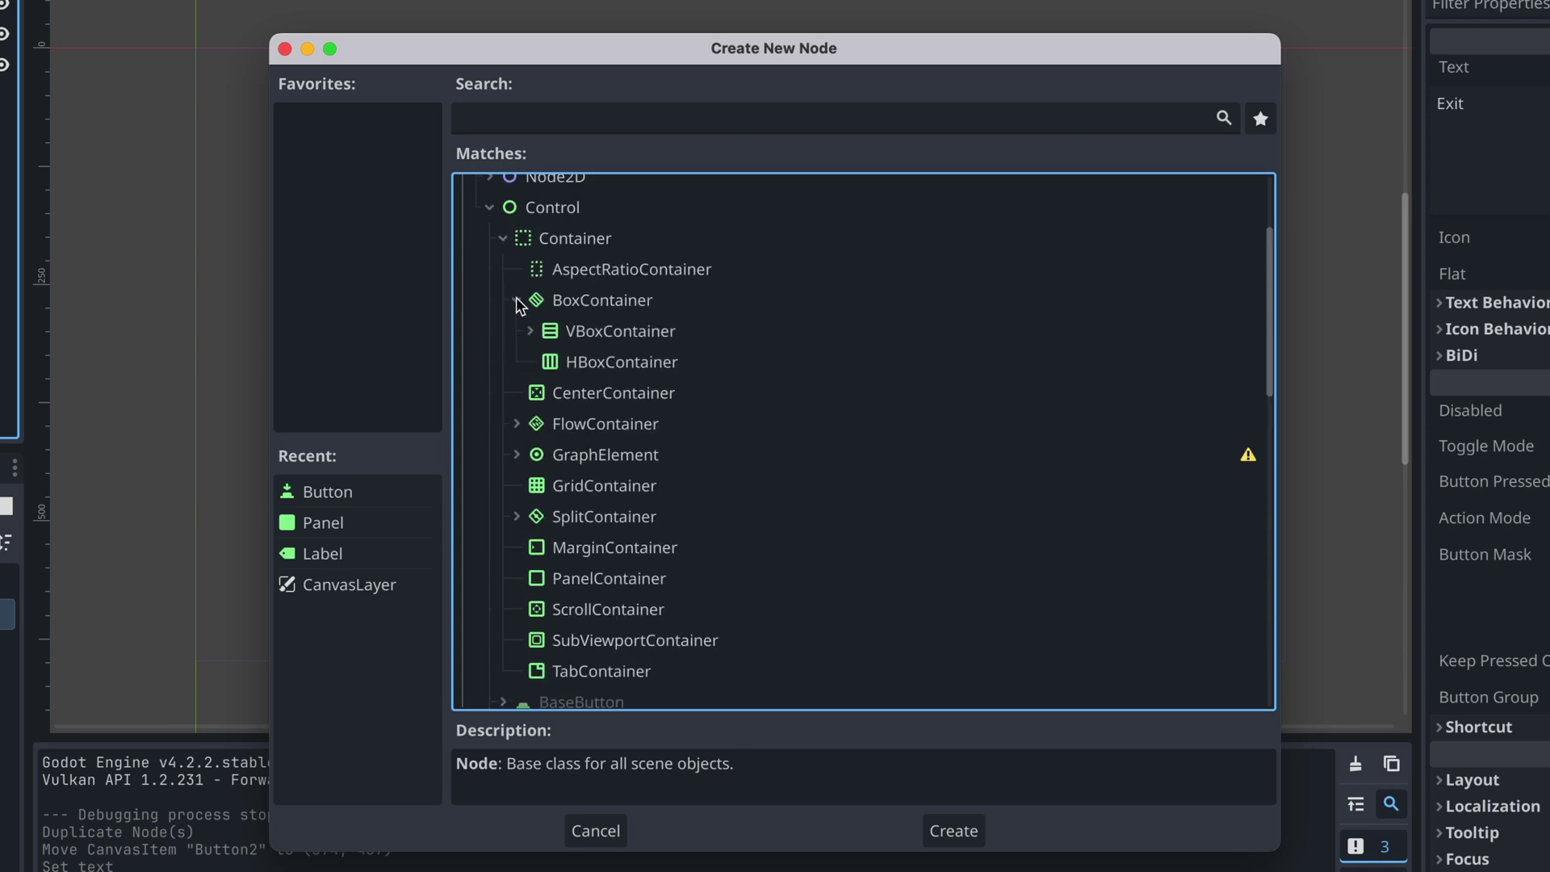
left_click(581, 336)
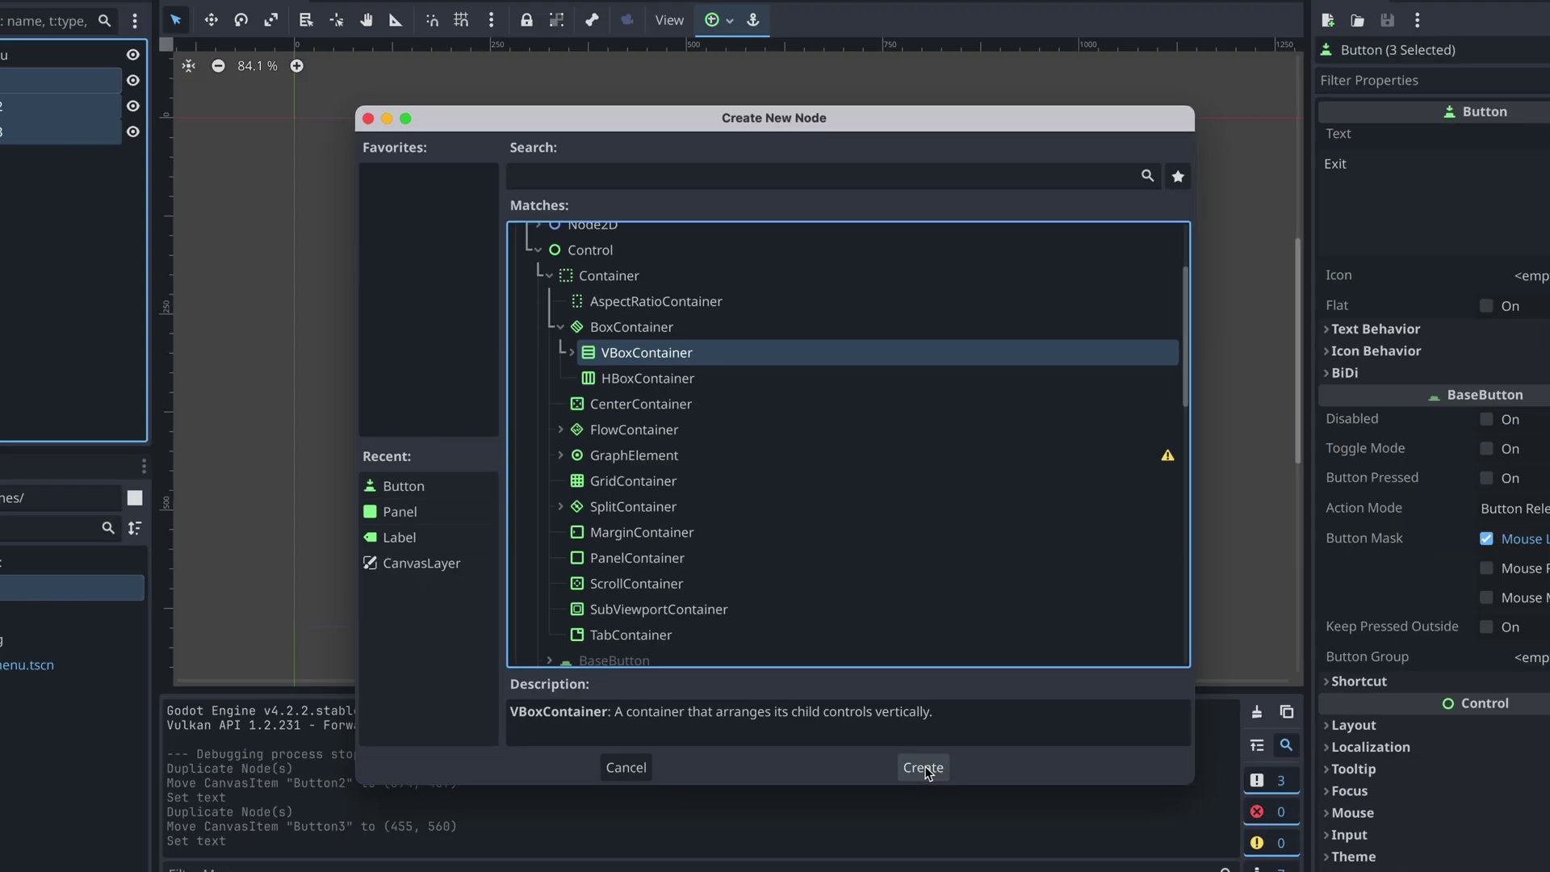
left_click(953, 835)
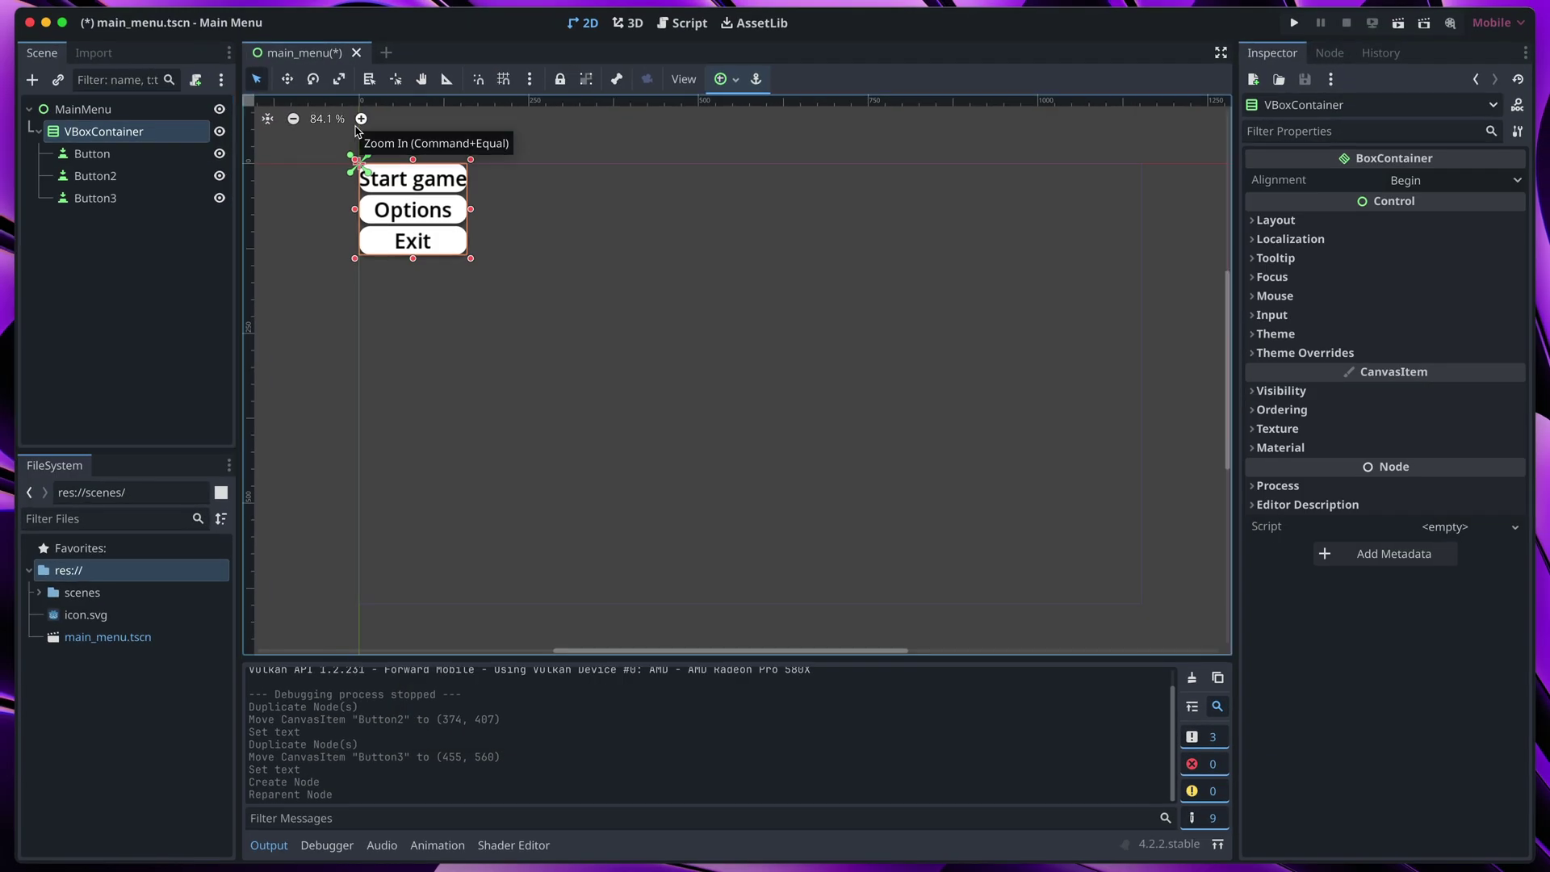
- Resize the VBoxContainer by its corner handle and apply the Center anchor preset
left_click_drag(475, 263, 611, 313)
left_click_drag(573, 286, 783, 446)
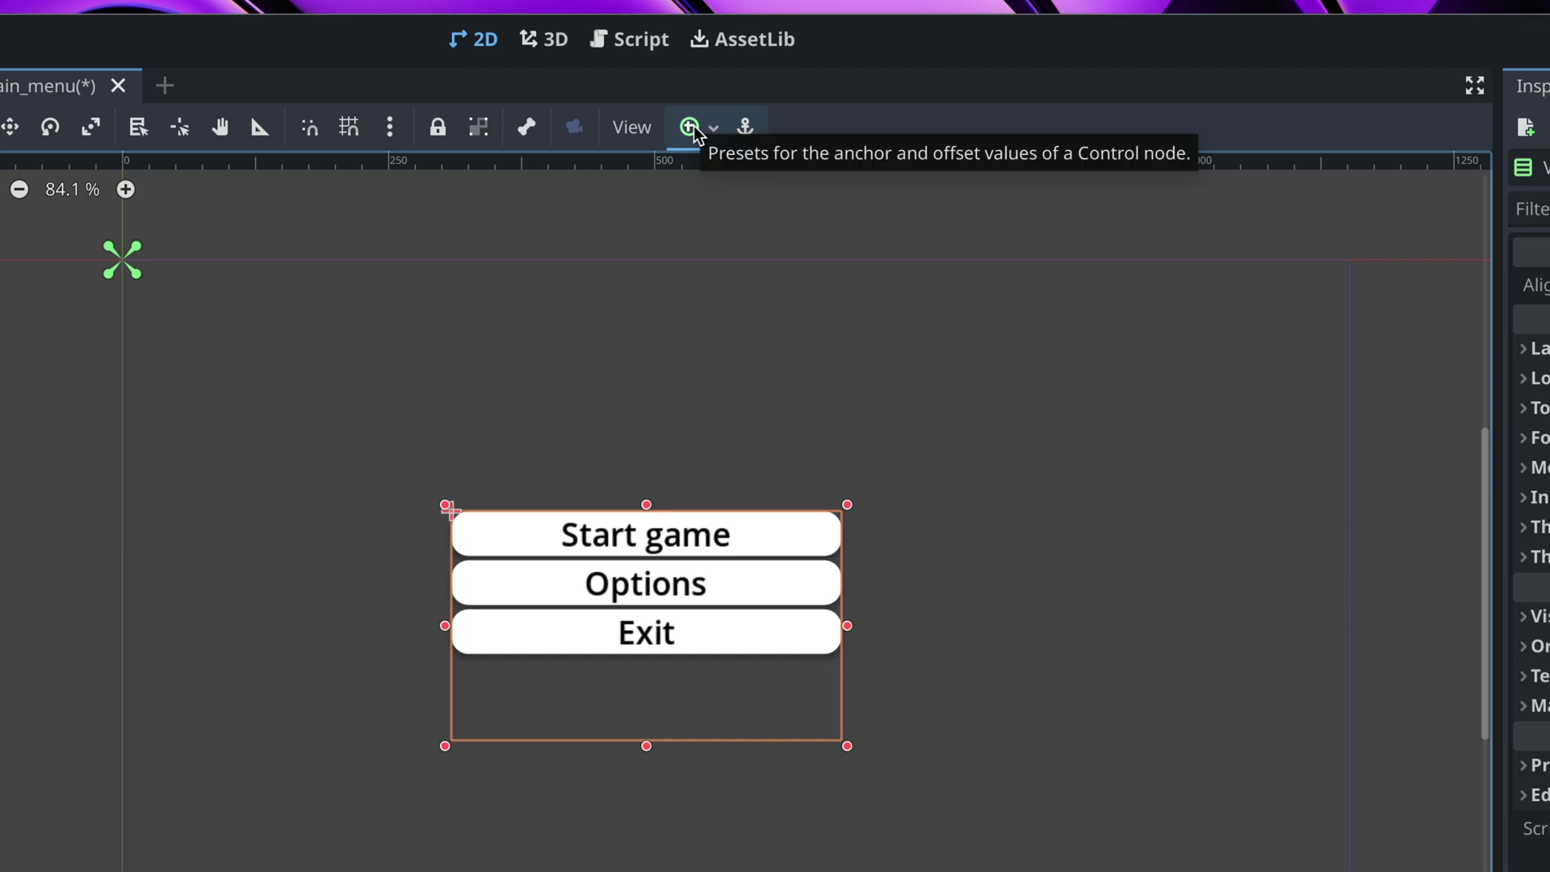
left_click(694, 126)
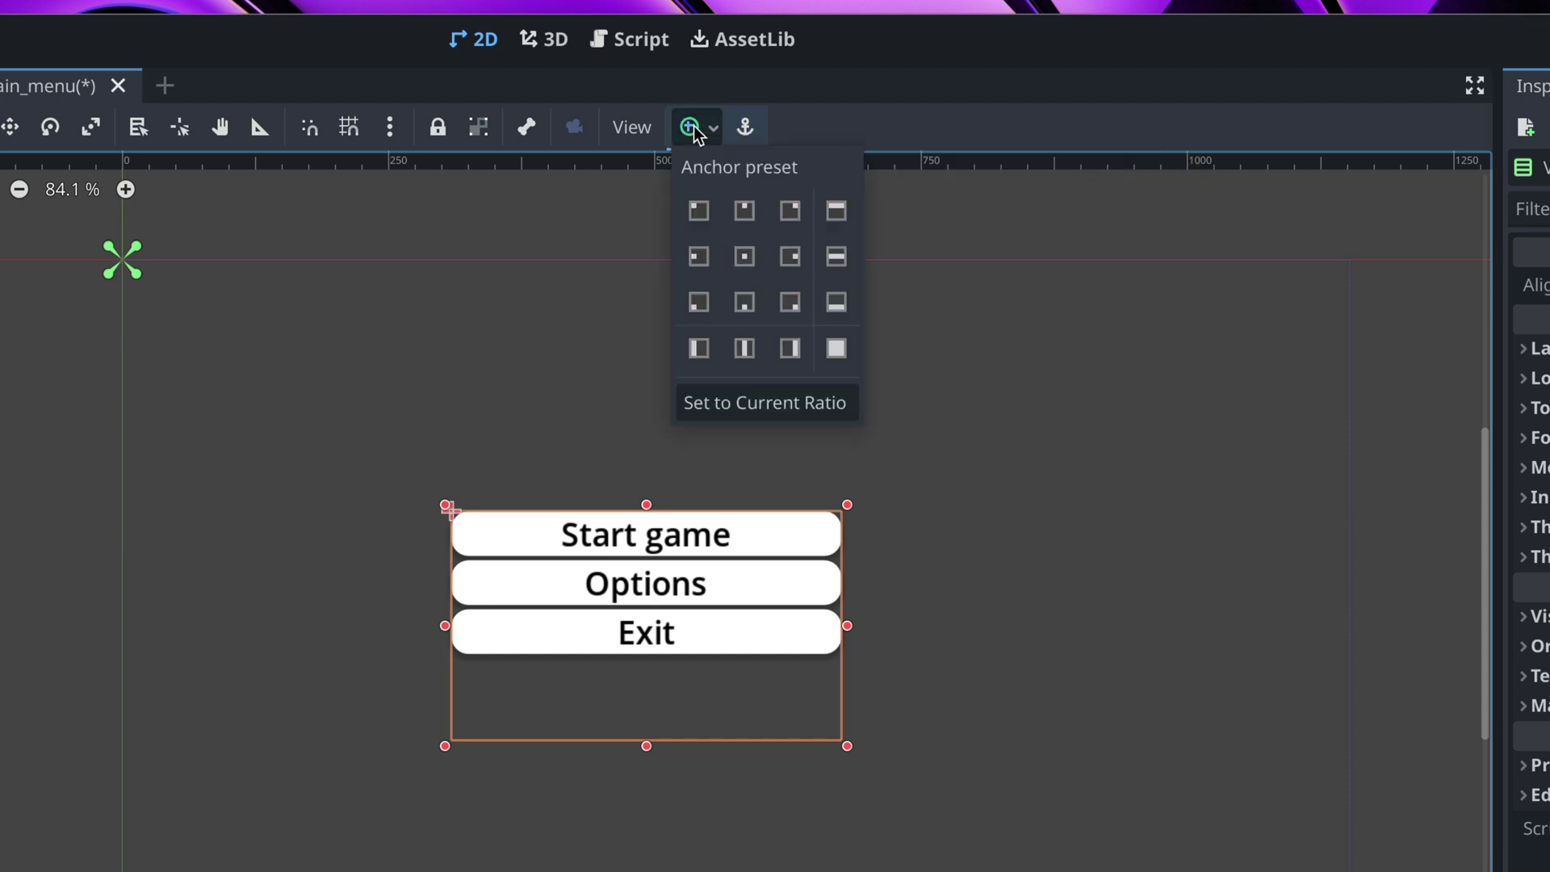
left_click(745, 257)
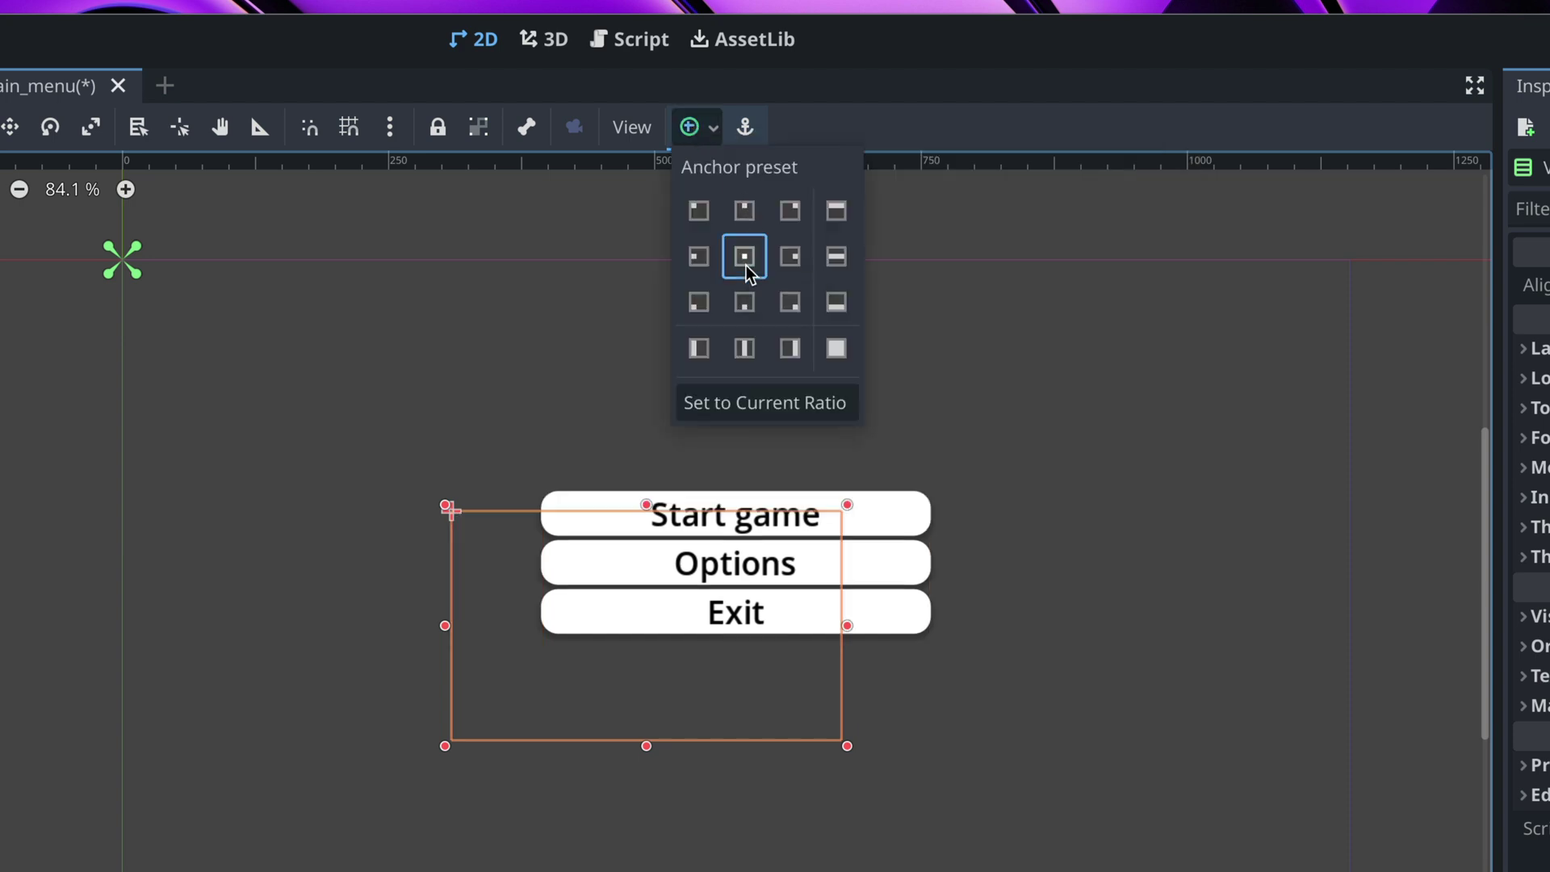
left_click(1053, 656)
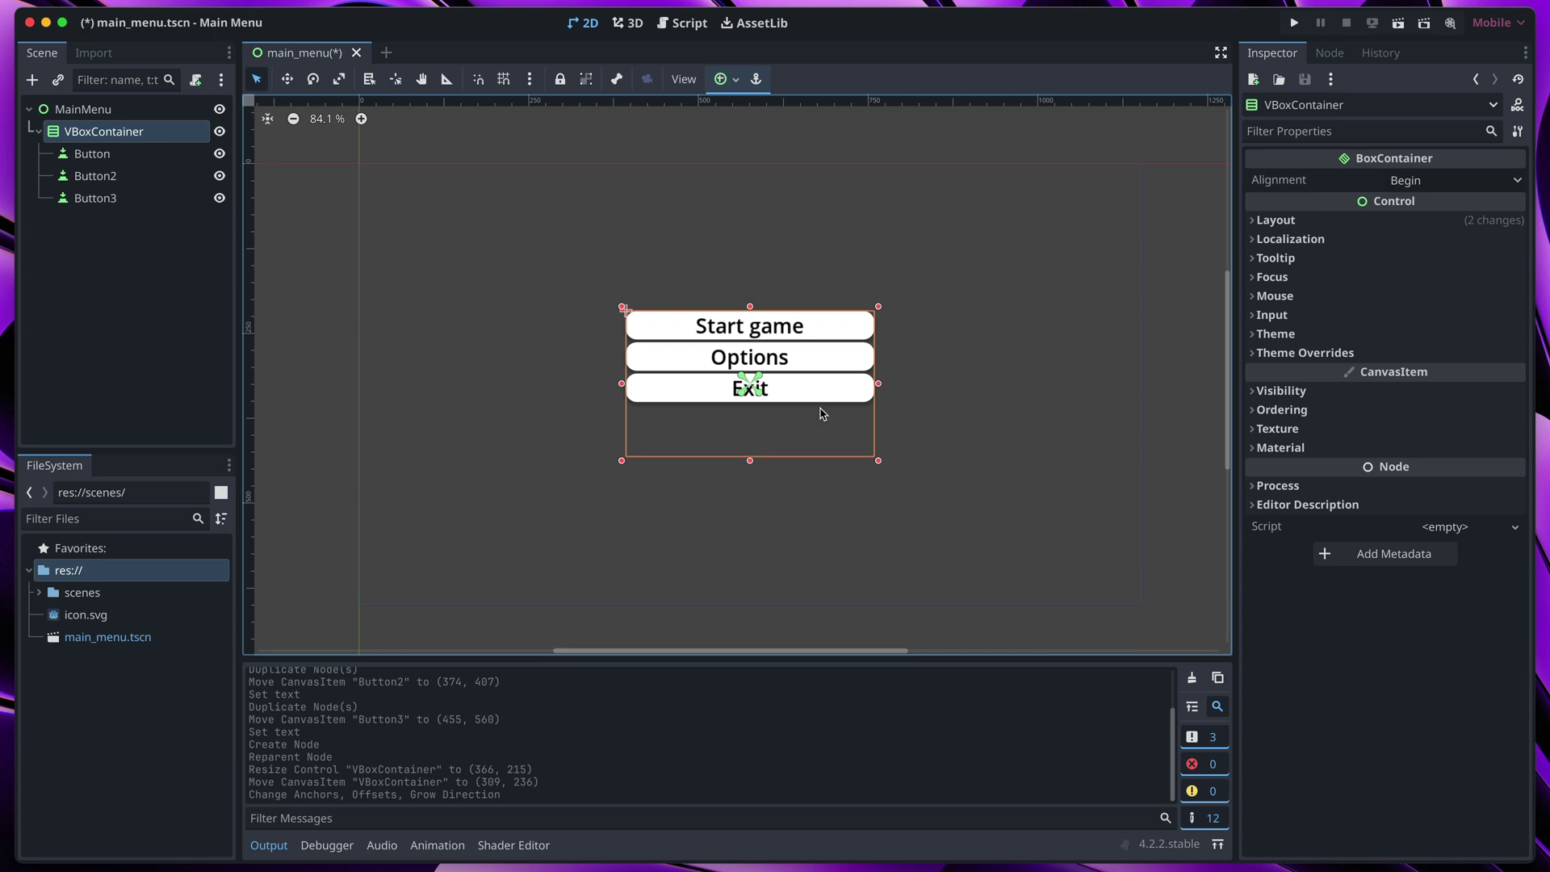
- Select all three menu buttons and expand their Layout > Container Sizing options in the Inspector
left_click(149, 268)
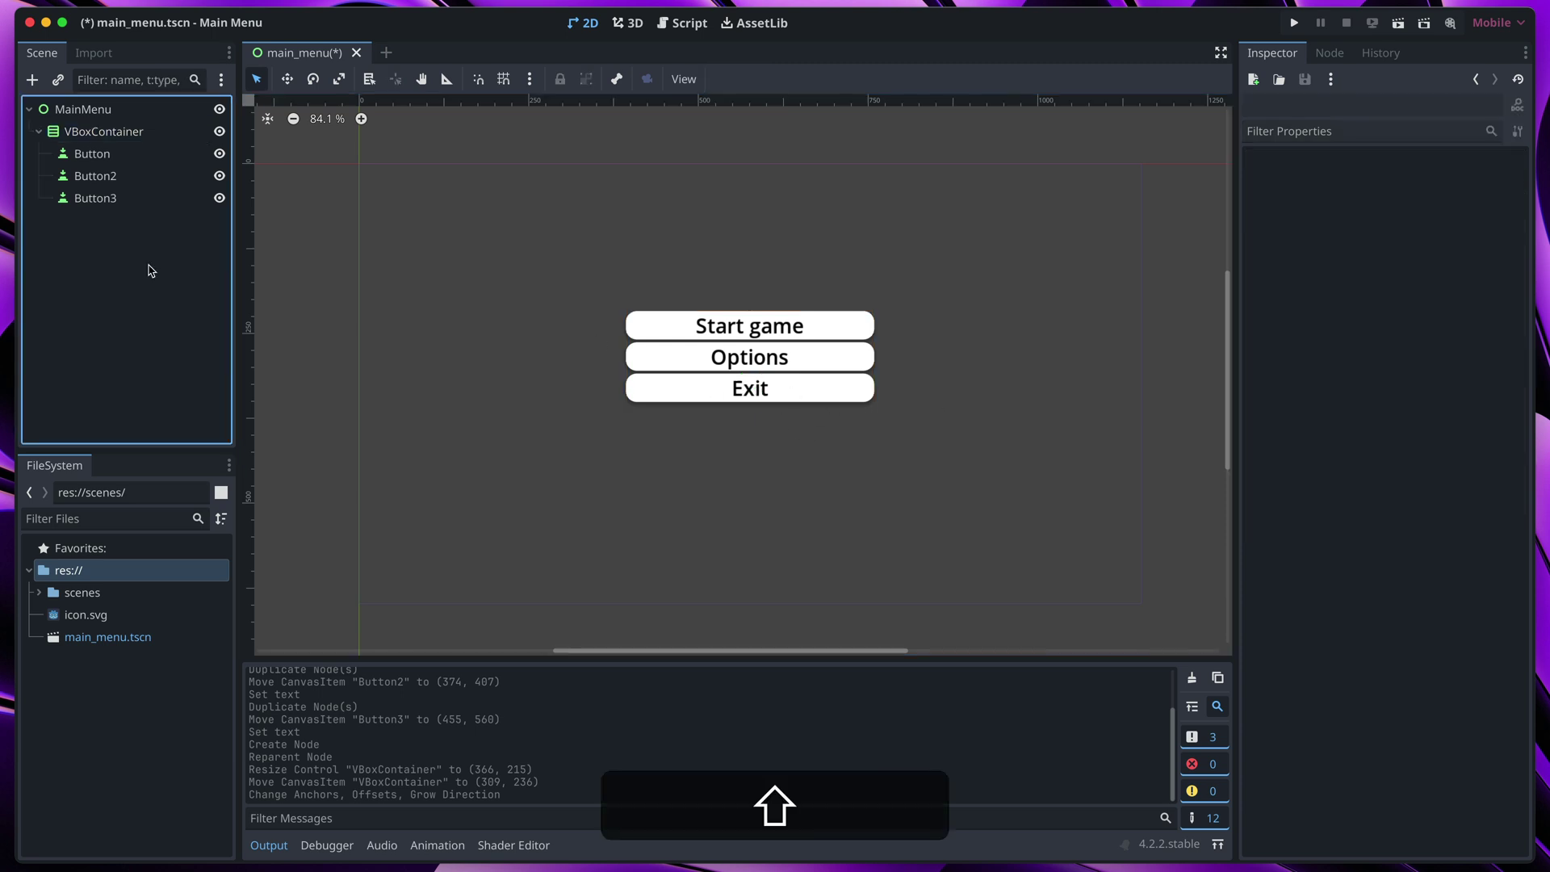
left_click(96, 155)
left_click(100, 201, "shift")
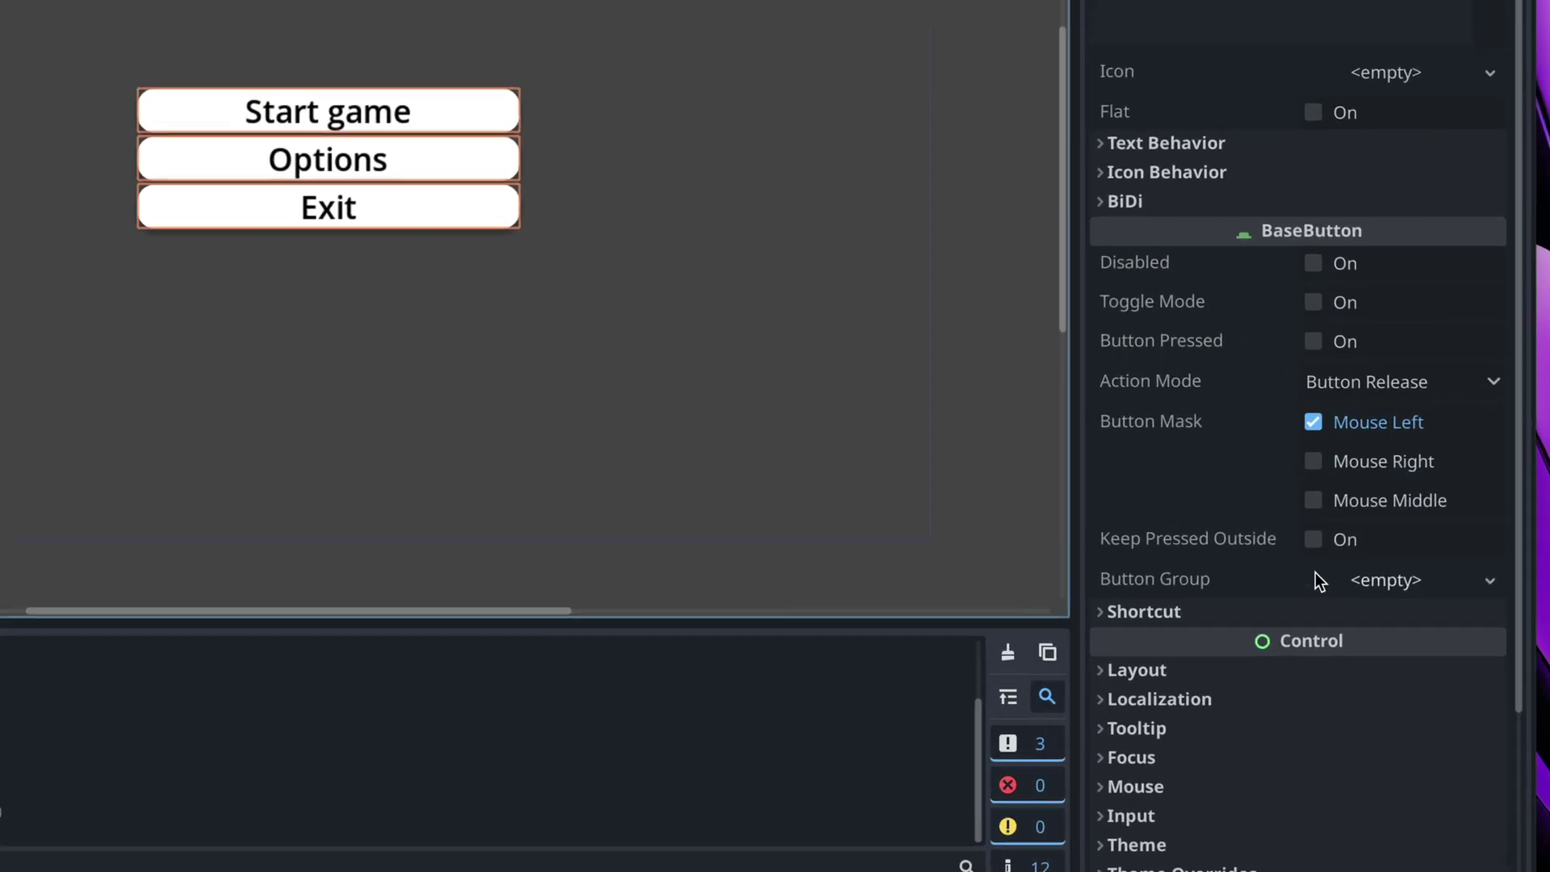
scroll(1376, 617, "down", 1)
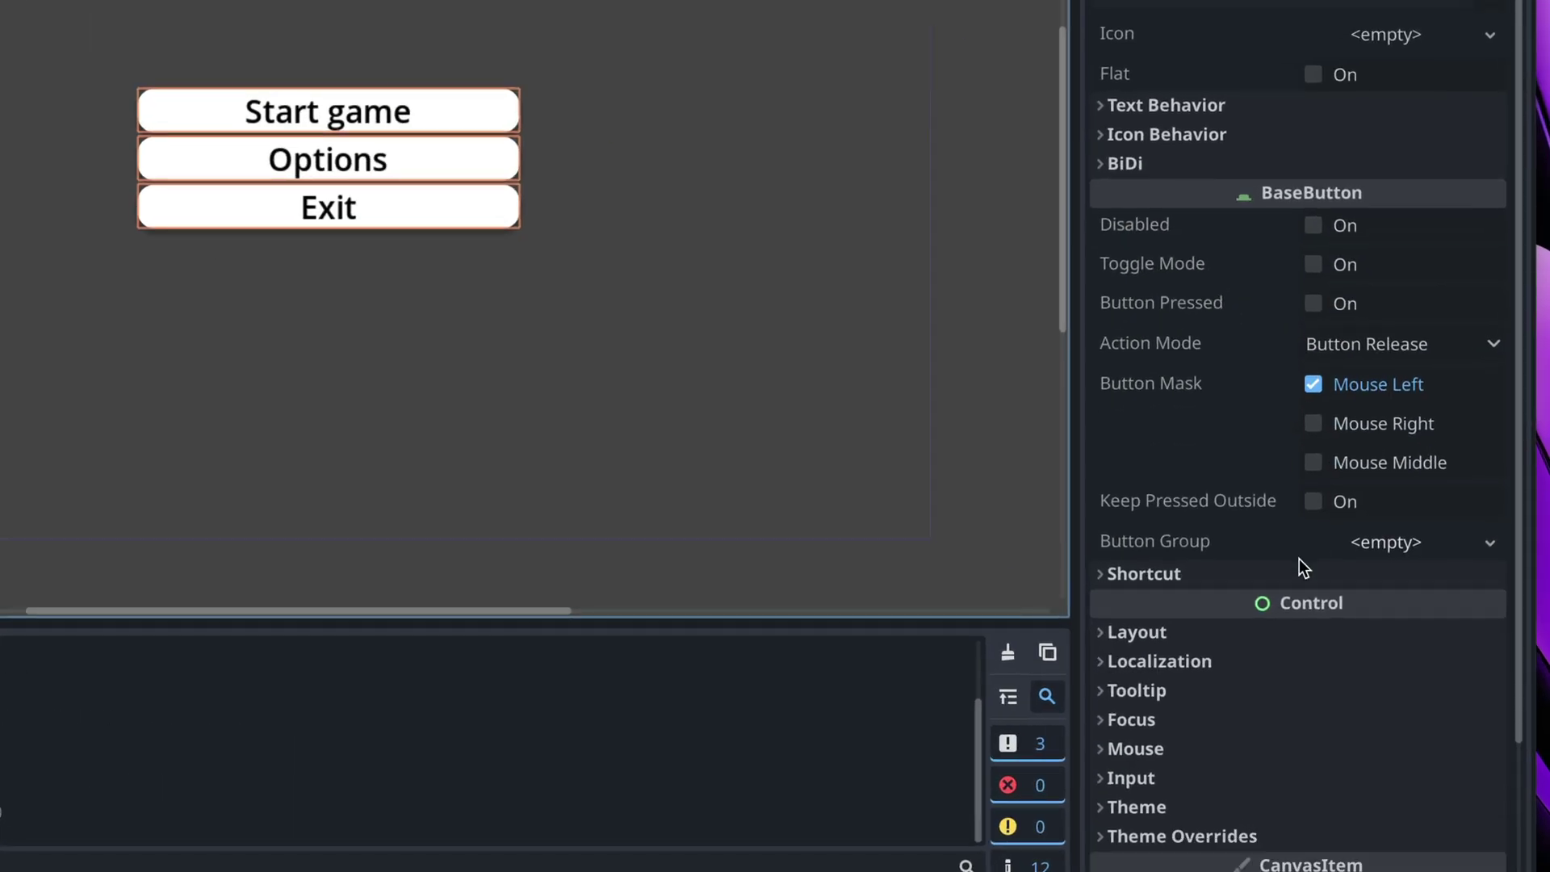
left_click(1108, 632)
scroll(1111, 627, "down", 5)
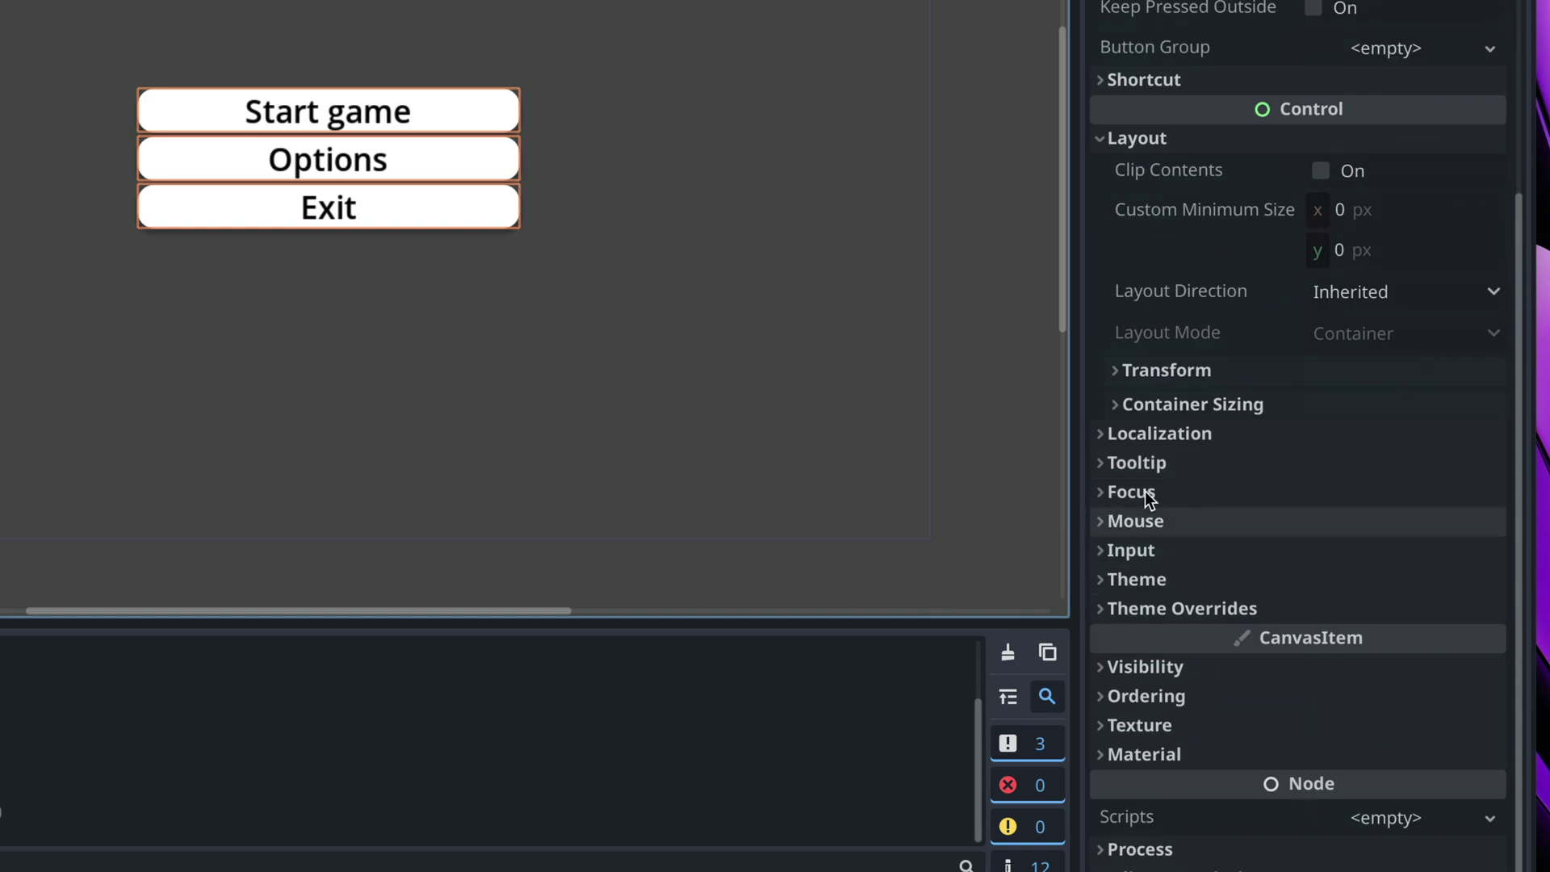
left_click(1128, 409)
left_click(1127, 436)
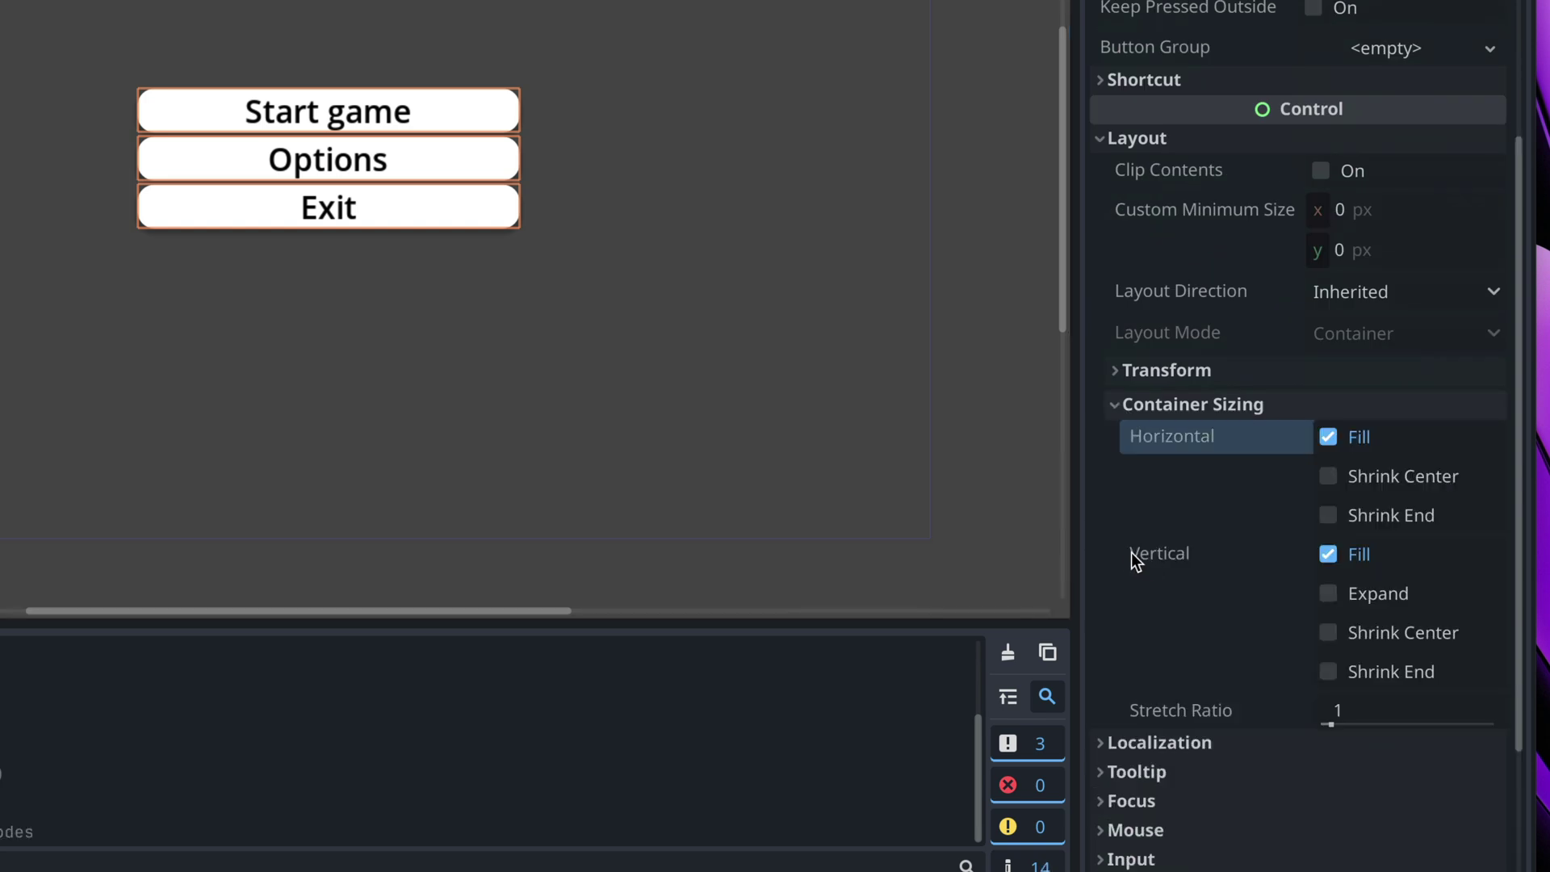
- Make the buttons expand vertically to fill the container, then enlarge the button container
left_click(1376, 594)
left_click(521, 87)
left_click_drag(544, 113, 561, 105)
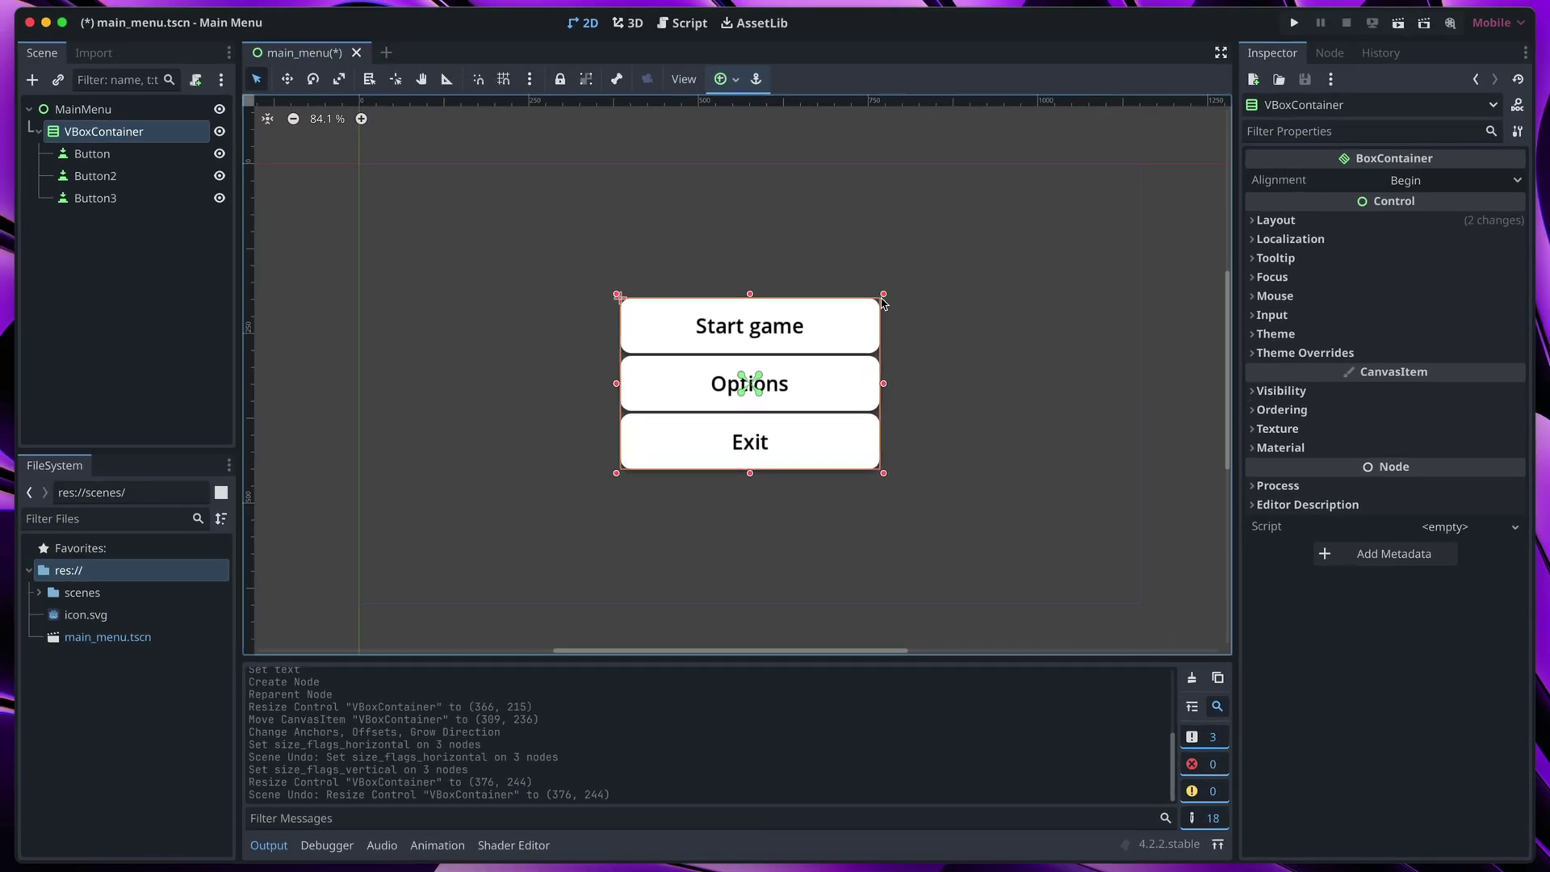
left_click_drag(884, 303, 883, 298)
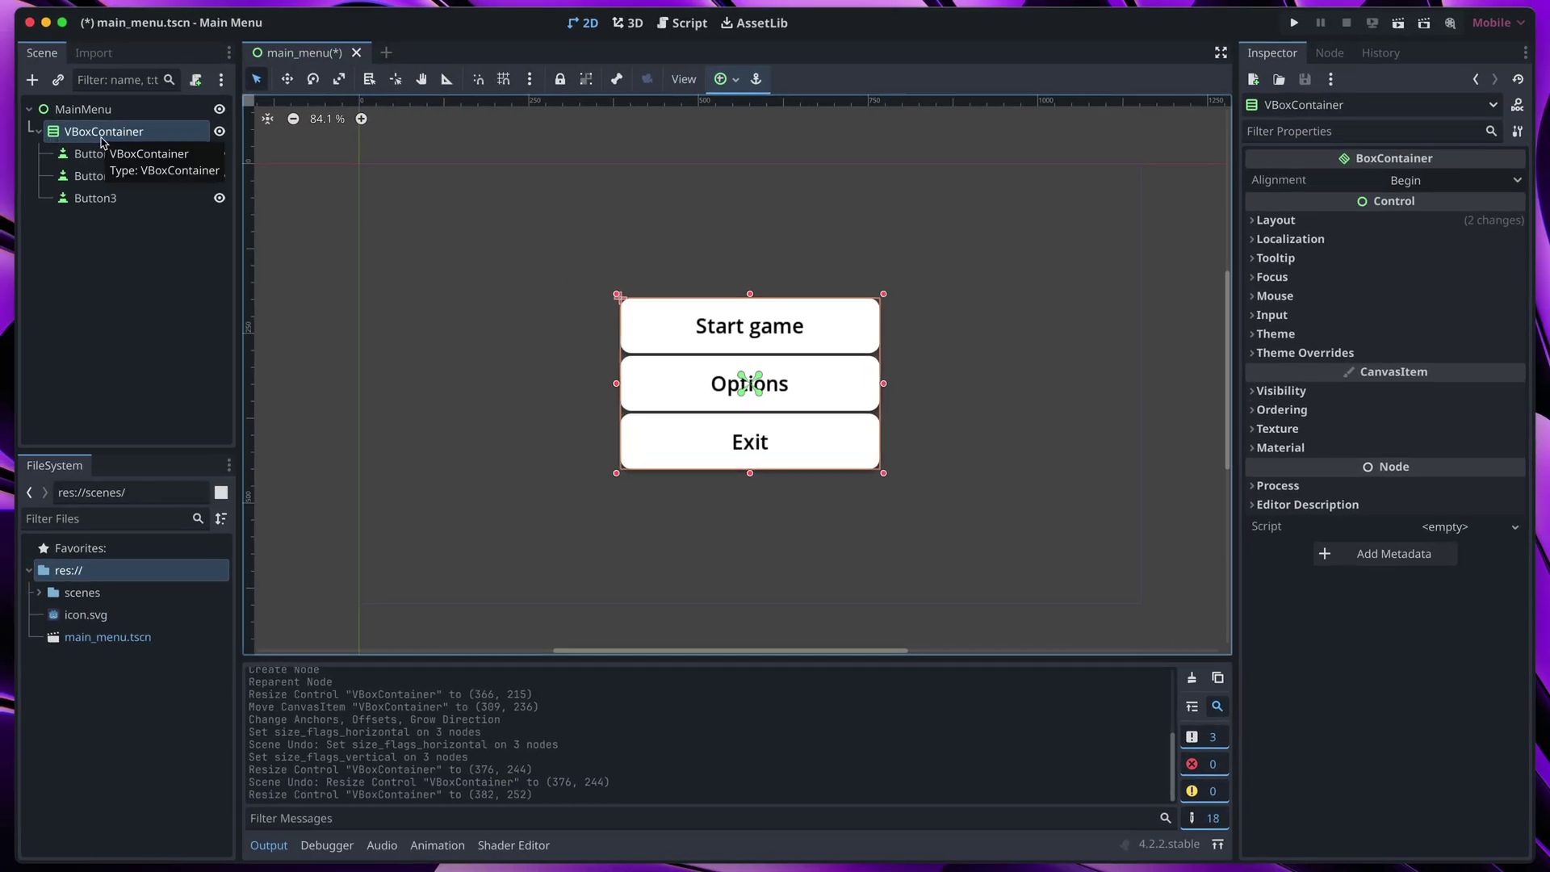
- Raise the button container's Separation theme constant to 9
left_click(1251, 353)
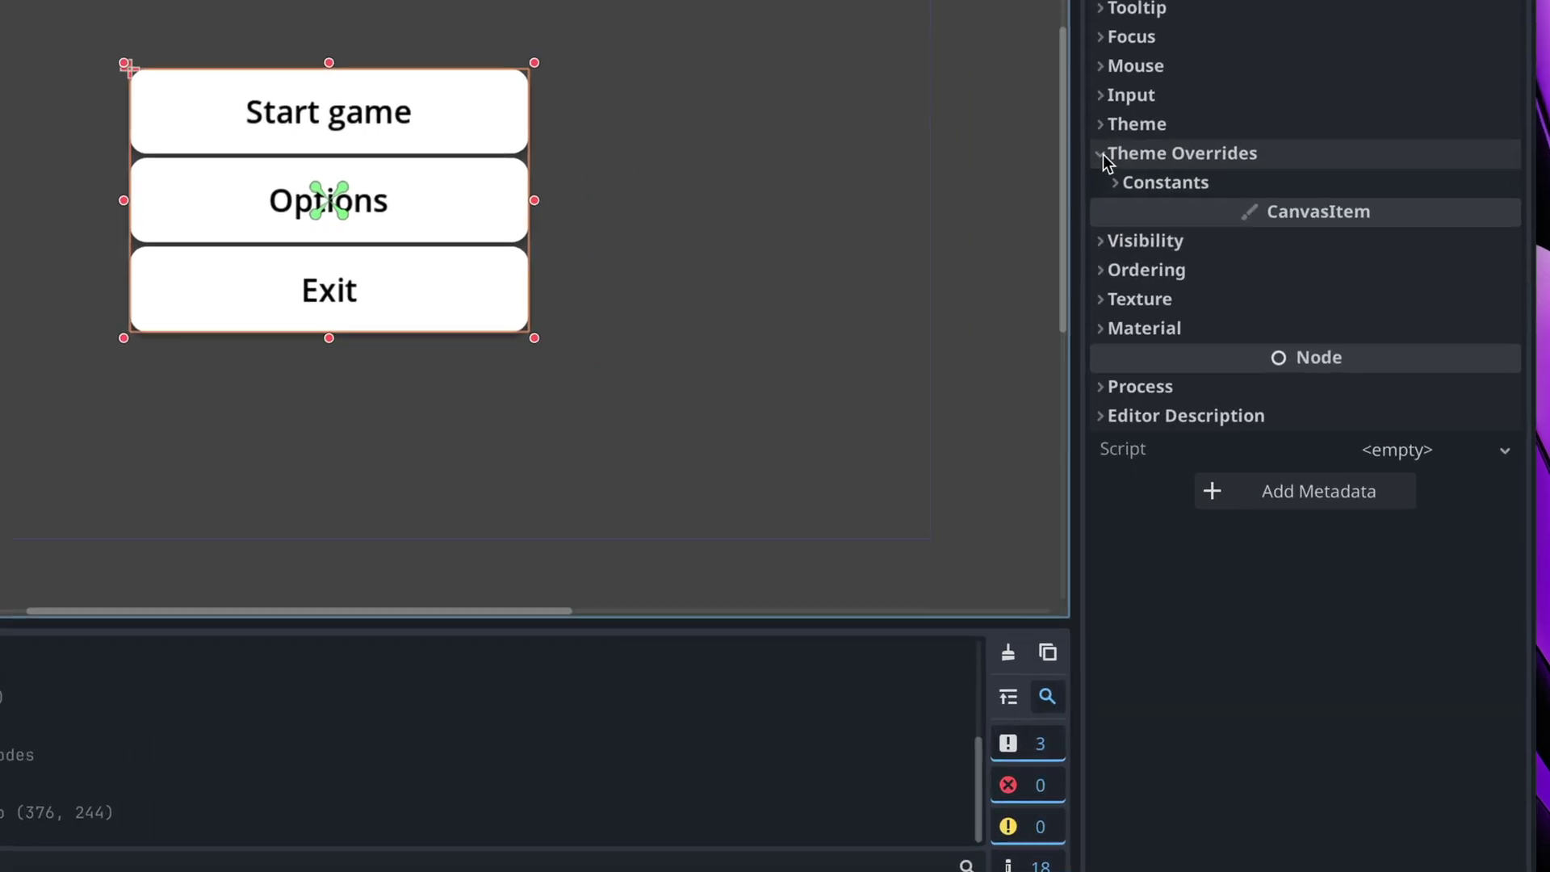
left_click(1122, 180)
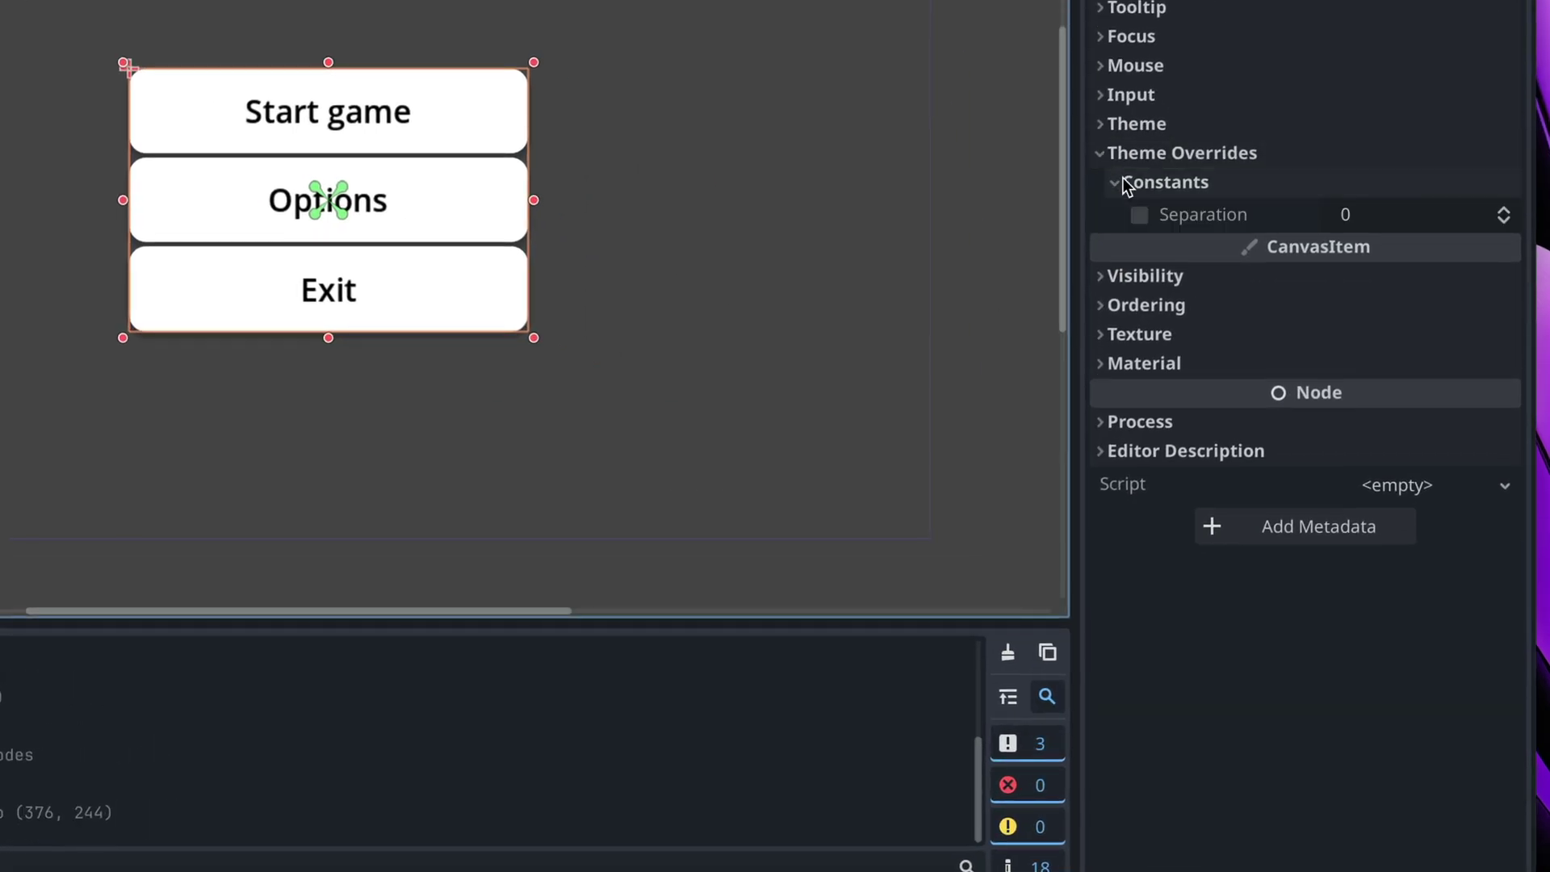
left_click(1505, 209)
left_click(1505, 209)
left_click(1504, 209)
left_click(1505, 210)
left_click(1505, 210)
left_click(1505, 210)
left_click(1505, 210)
left_click(1505, 209)
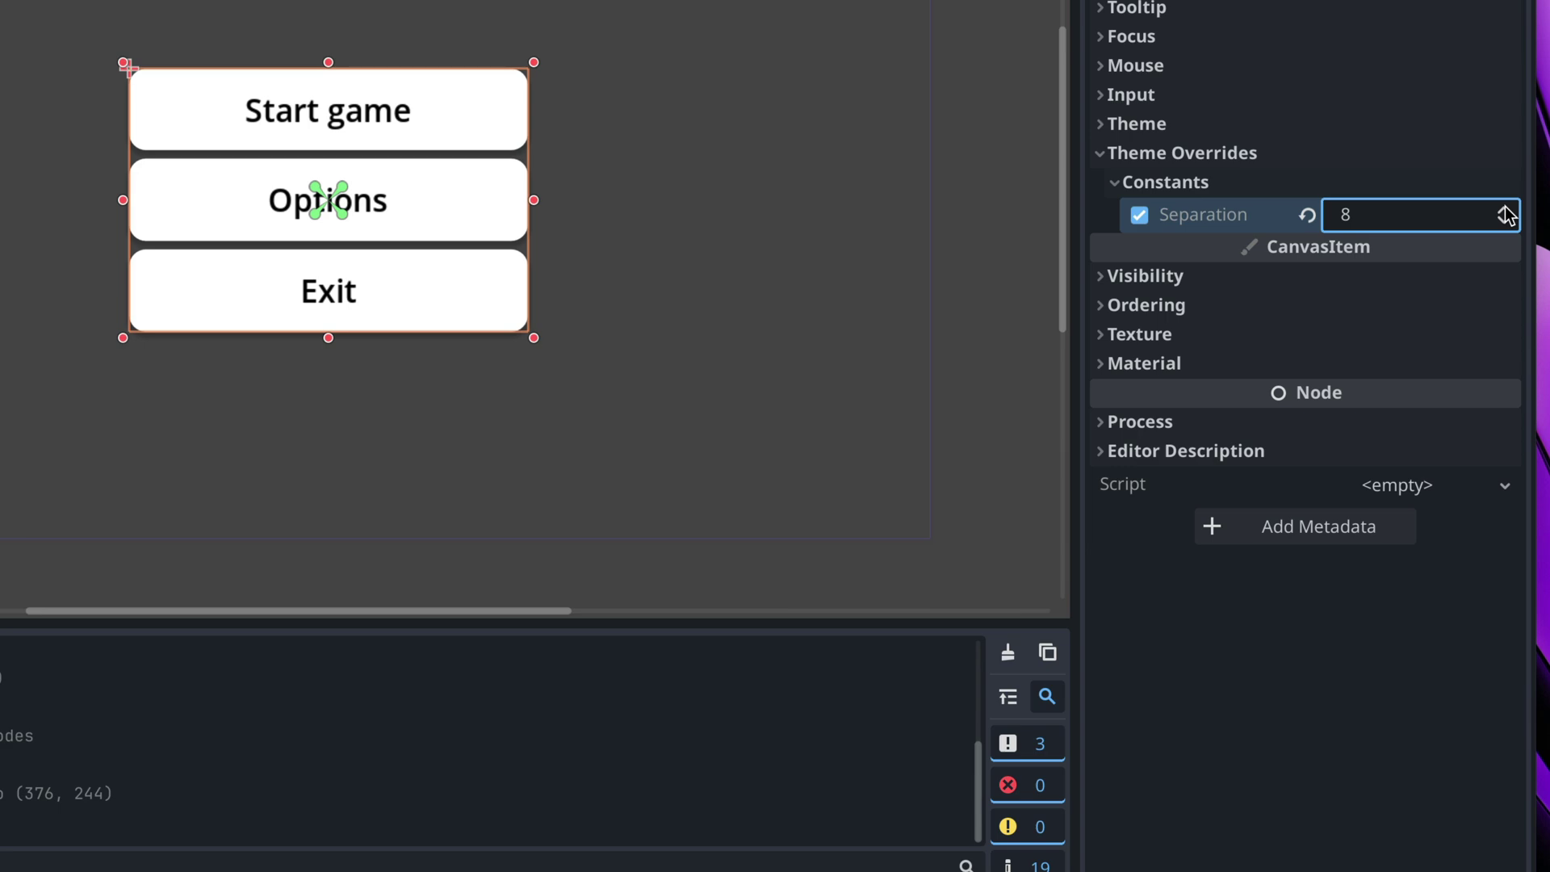
left_click(1505, 210)
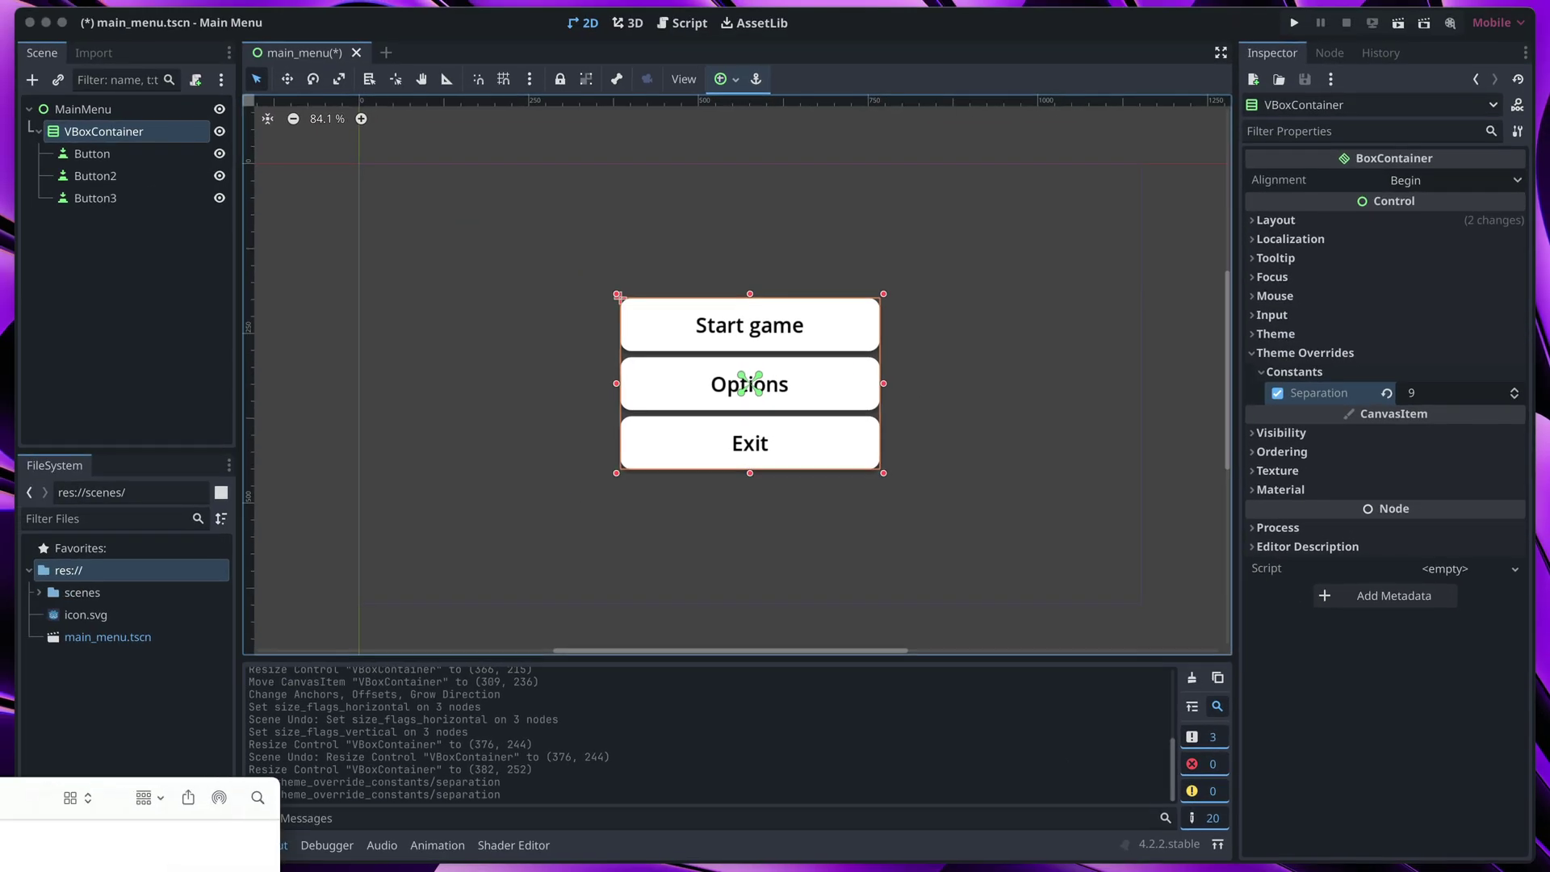
- Preview Background.png full size with Quick Look in Finder
left_click(396, 604)
left_click(264, 622)
key("space")
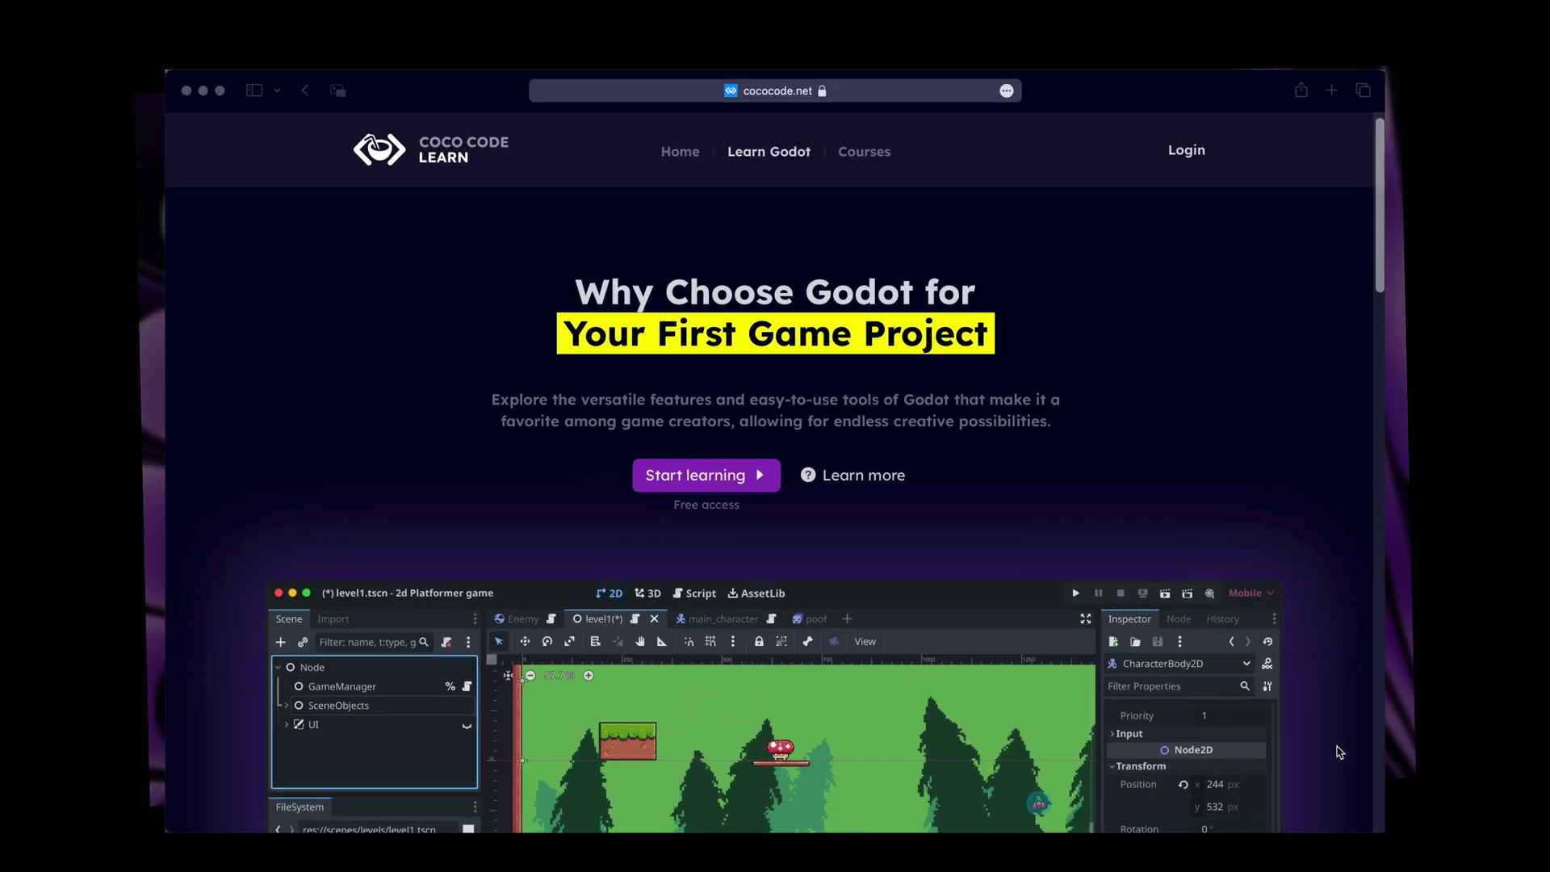
- Scroll cococode.net down to the 'Best place to start?' section and student testimonials
scroll(1340, 752, "down", 3)
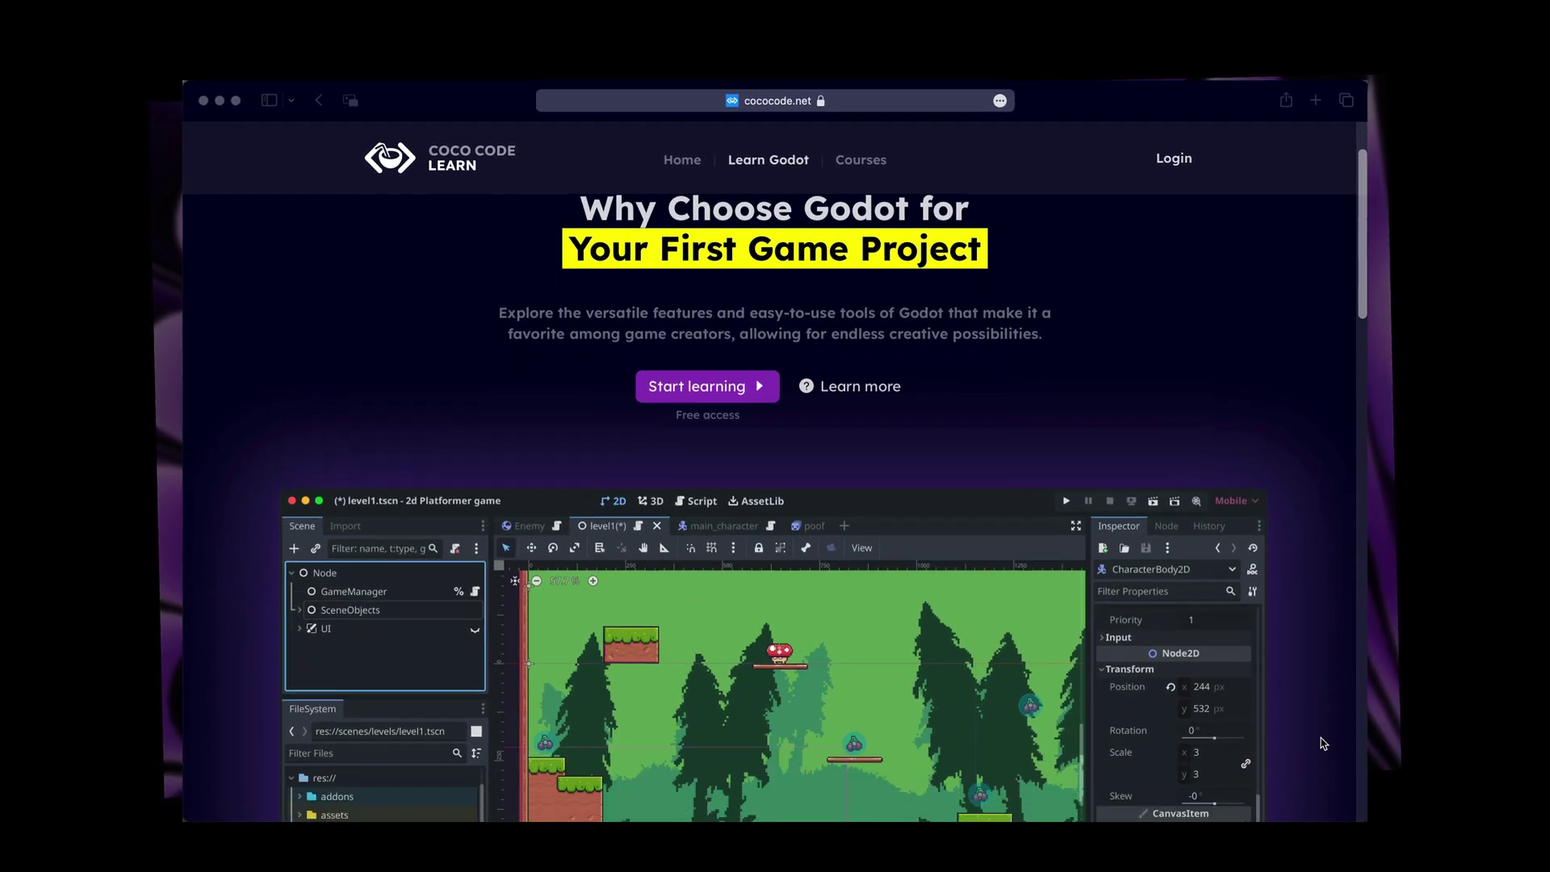
scroll(1323, 742, "down", 3)
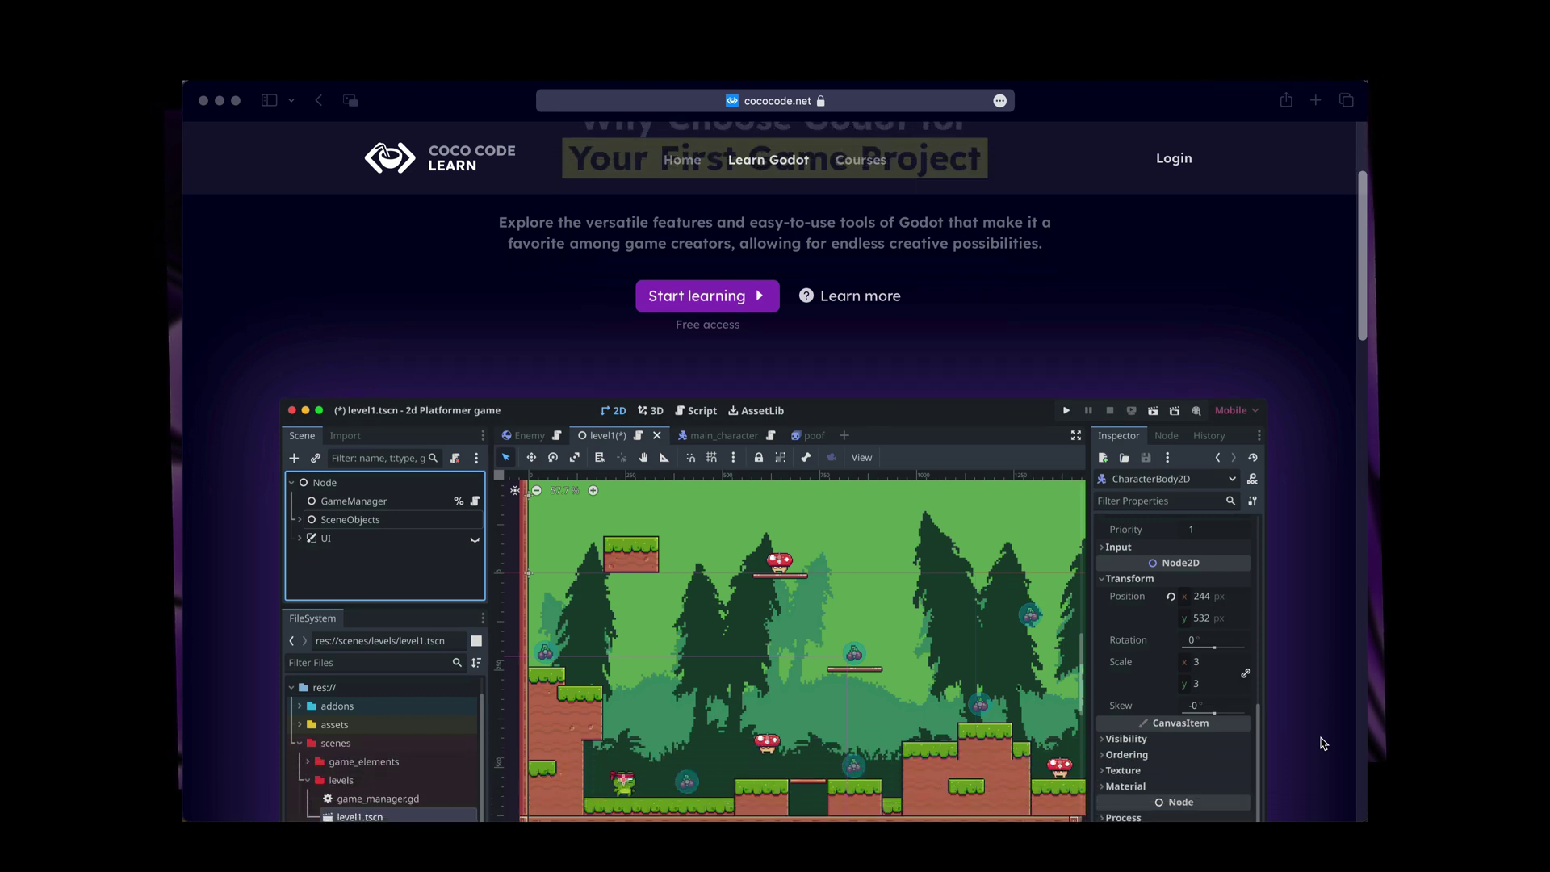
scroll(1324, 743, "down", 3)
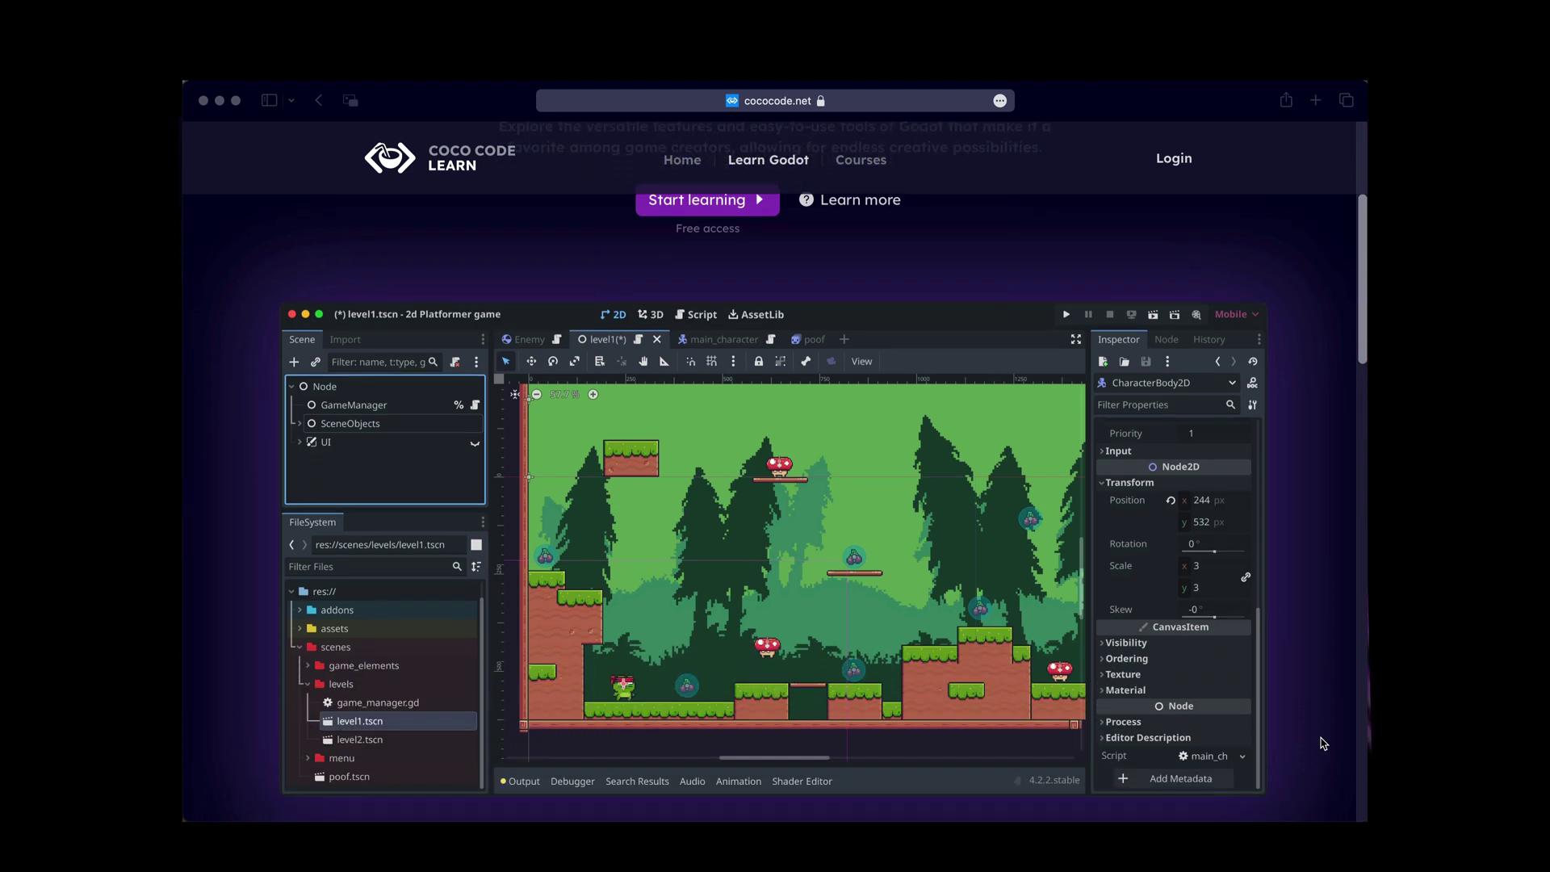
scroll(1324, 742, "down", 10)
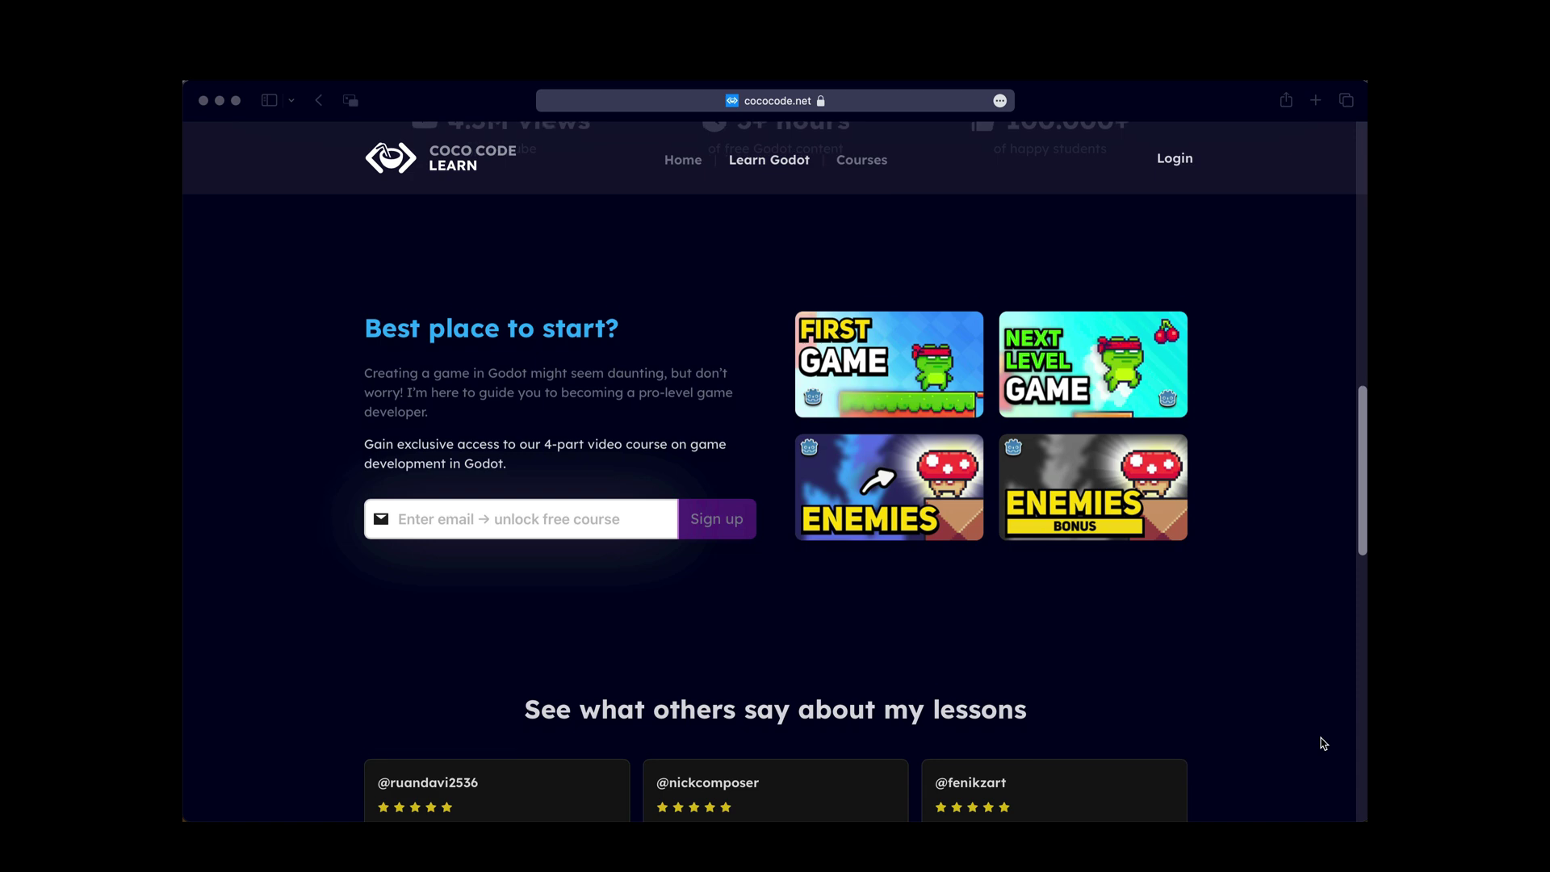
scroll(1324, 743, "down", 3)
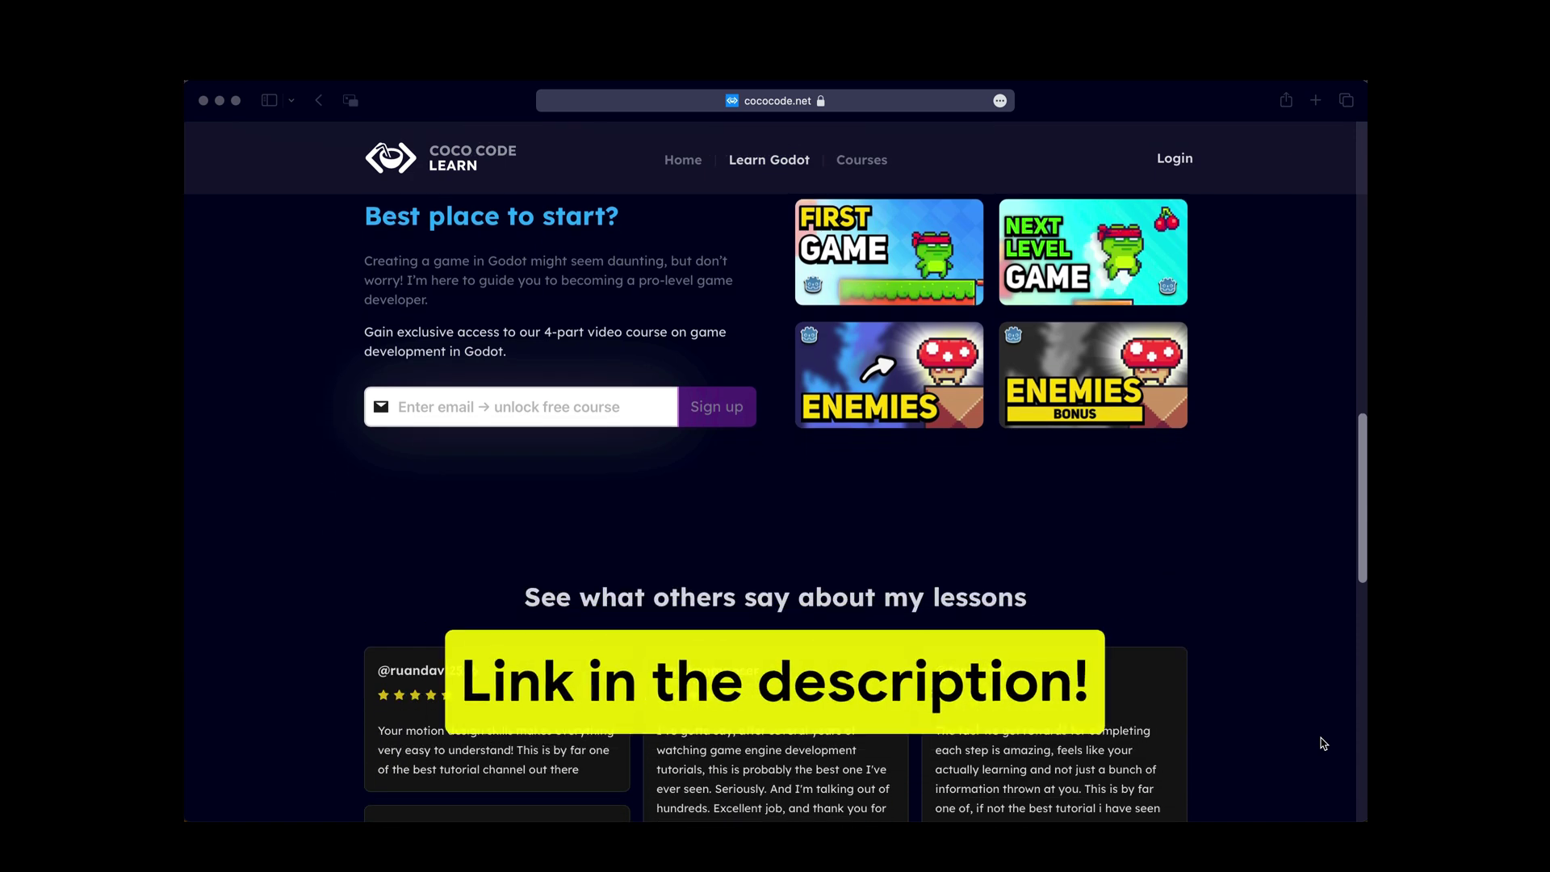
scroll(1324, 742, "down", 2)
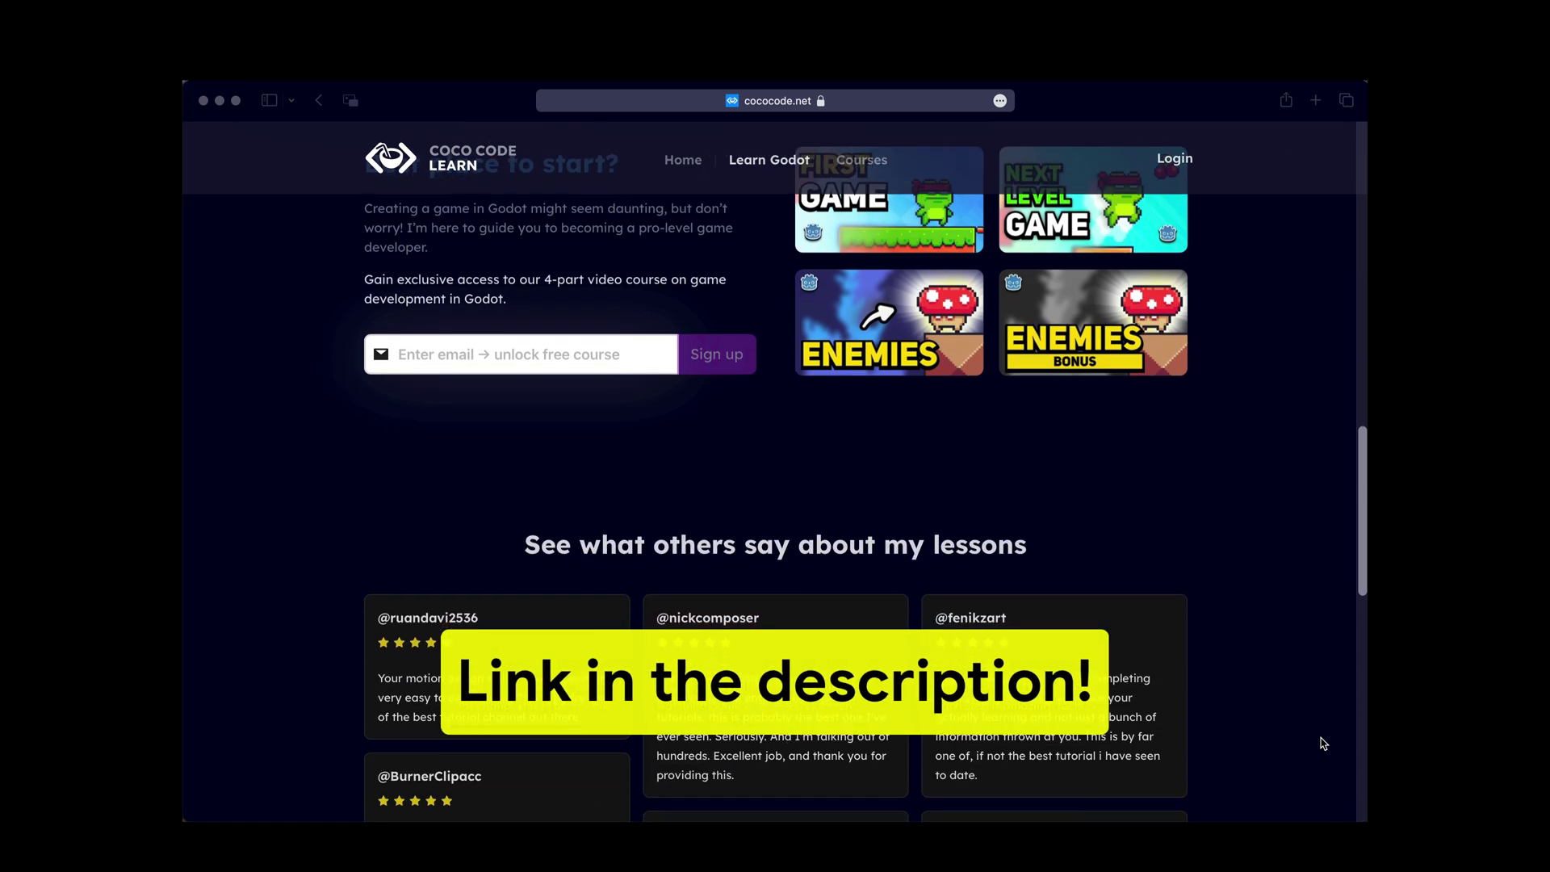
scroll(1324, 743, "down", 1)
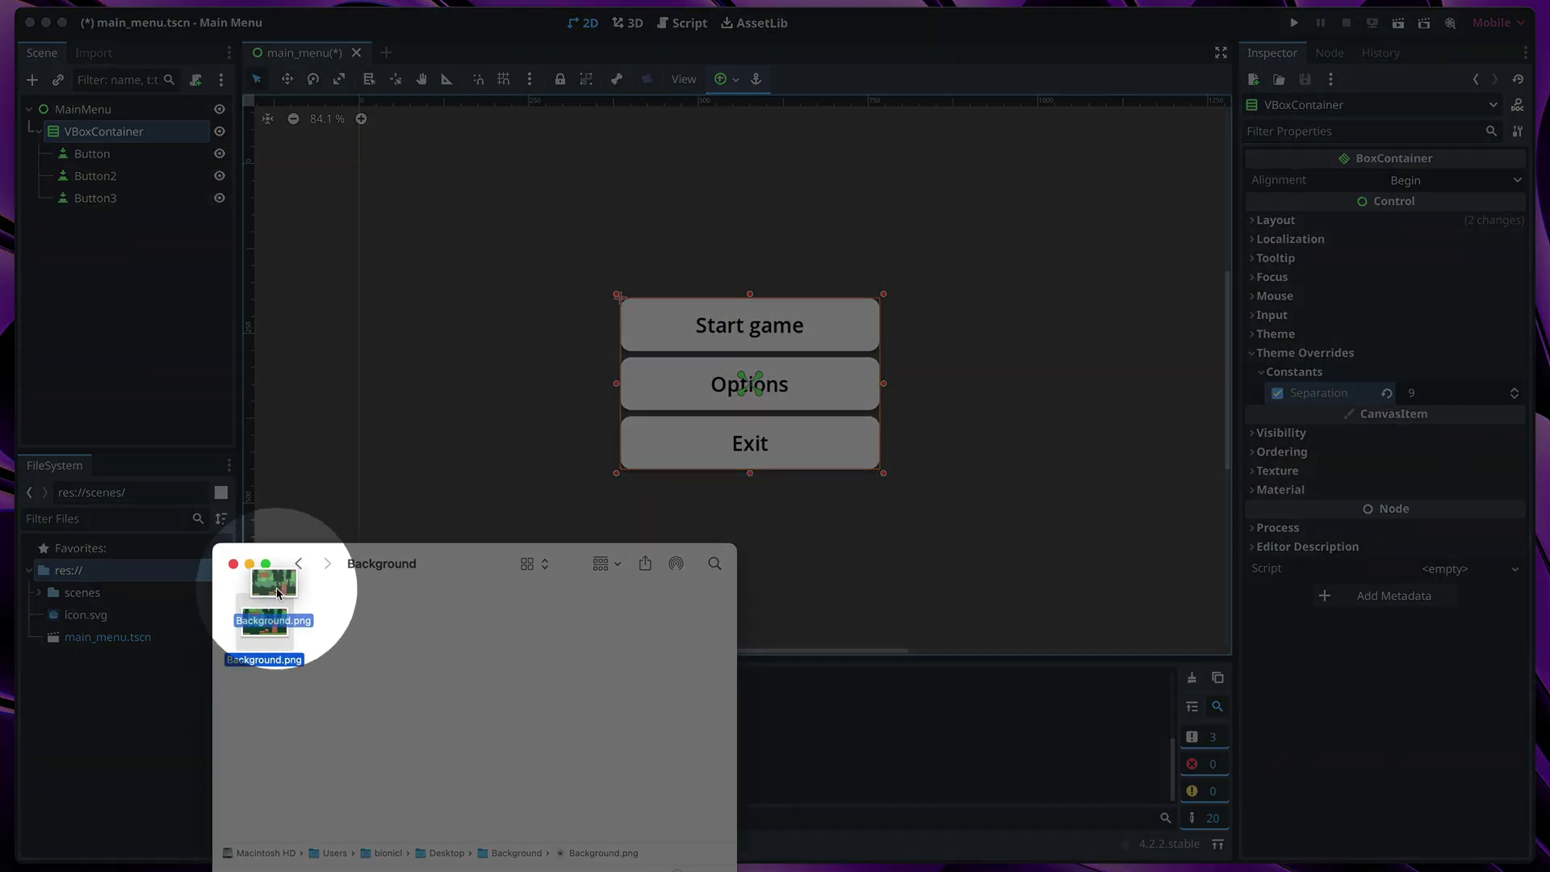
- Drag Background.png from Finder into Godot's FileSystem dock
left_click_drag(269, 642, 96, 695)
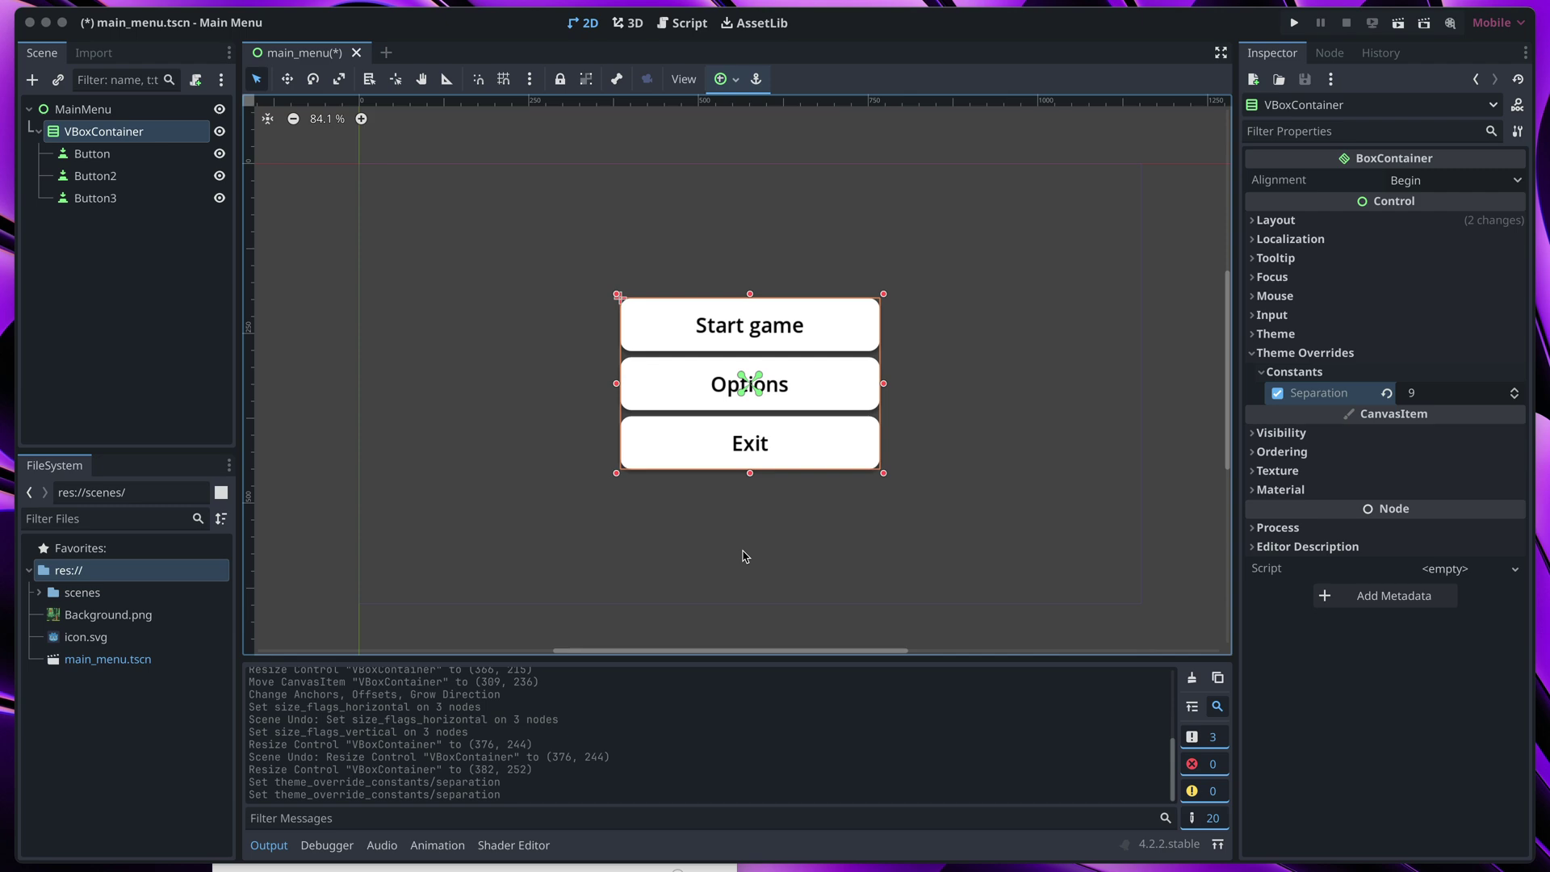
- Add a Panel child node under MainMenu
left_click(62, 114)
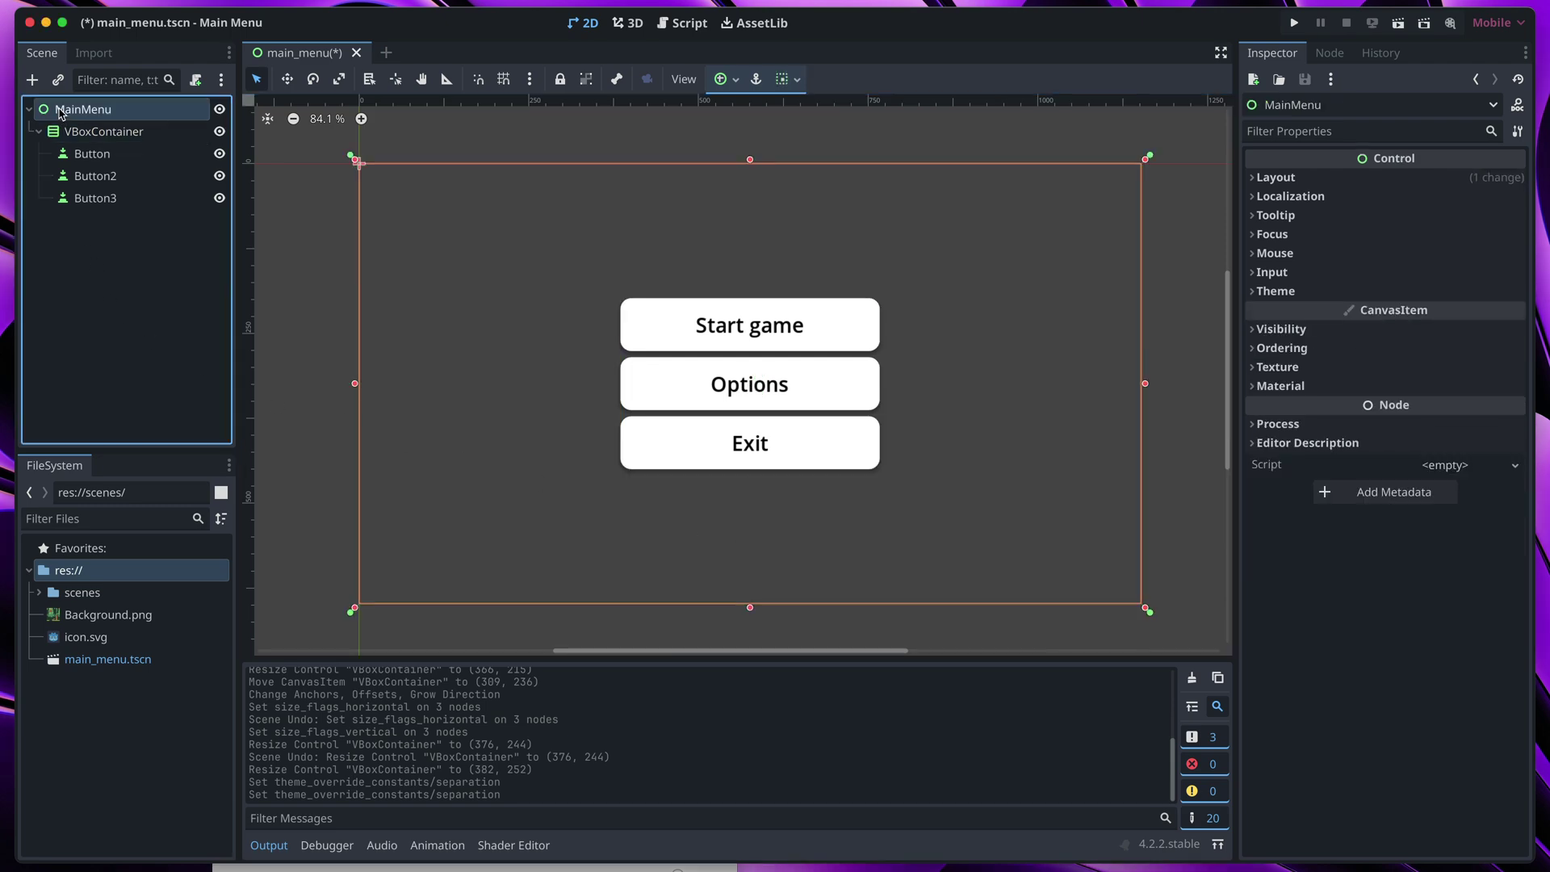
right_click(59, 114)
left_click(93, 123)
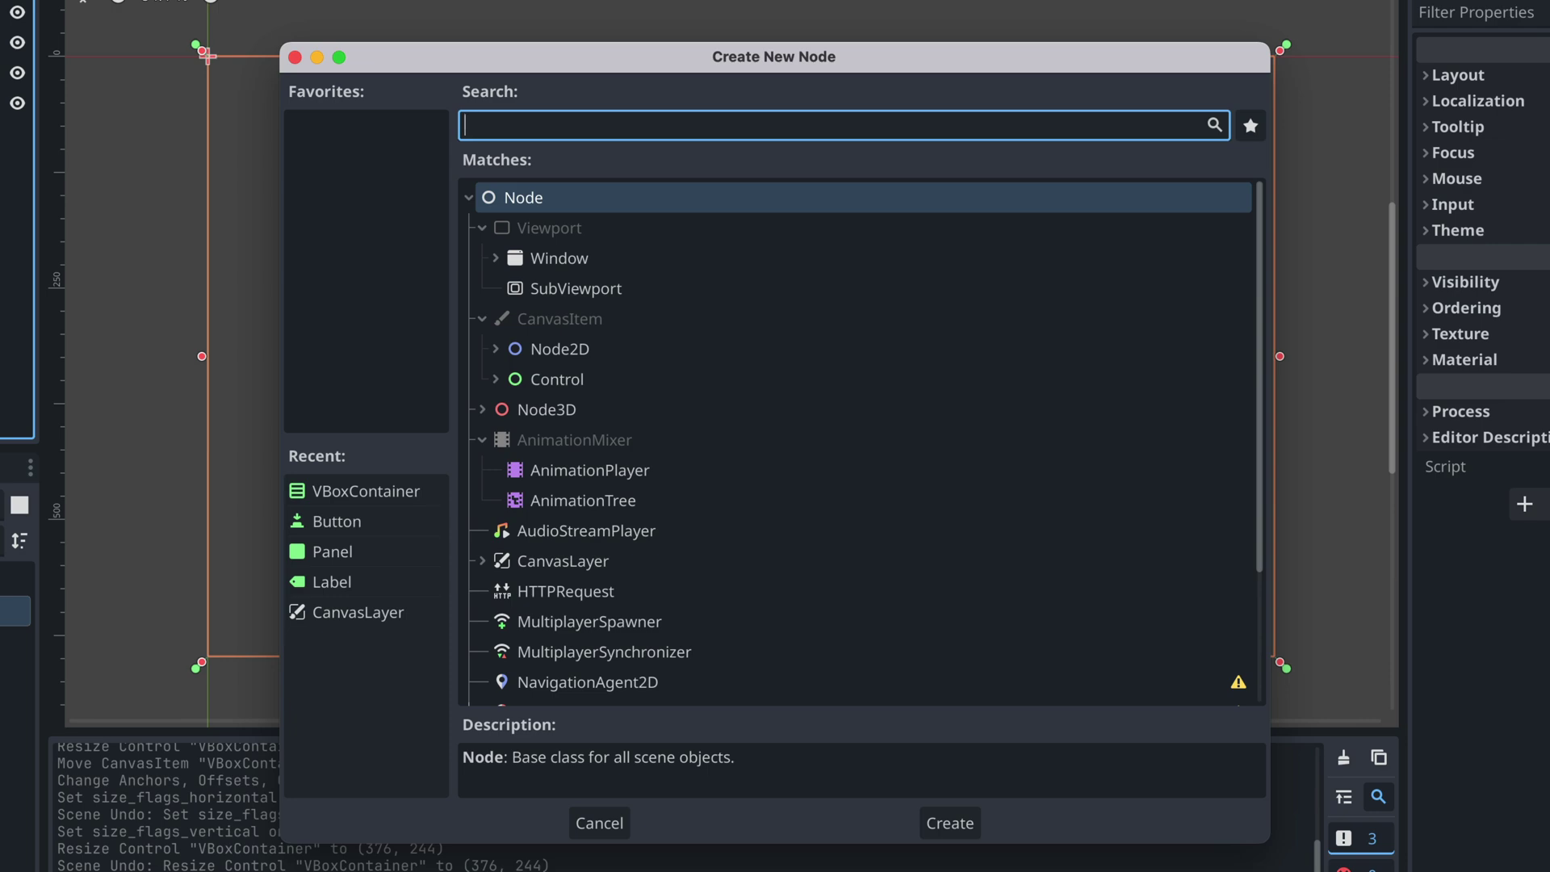
type("panel")
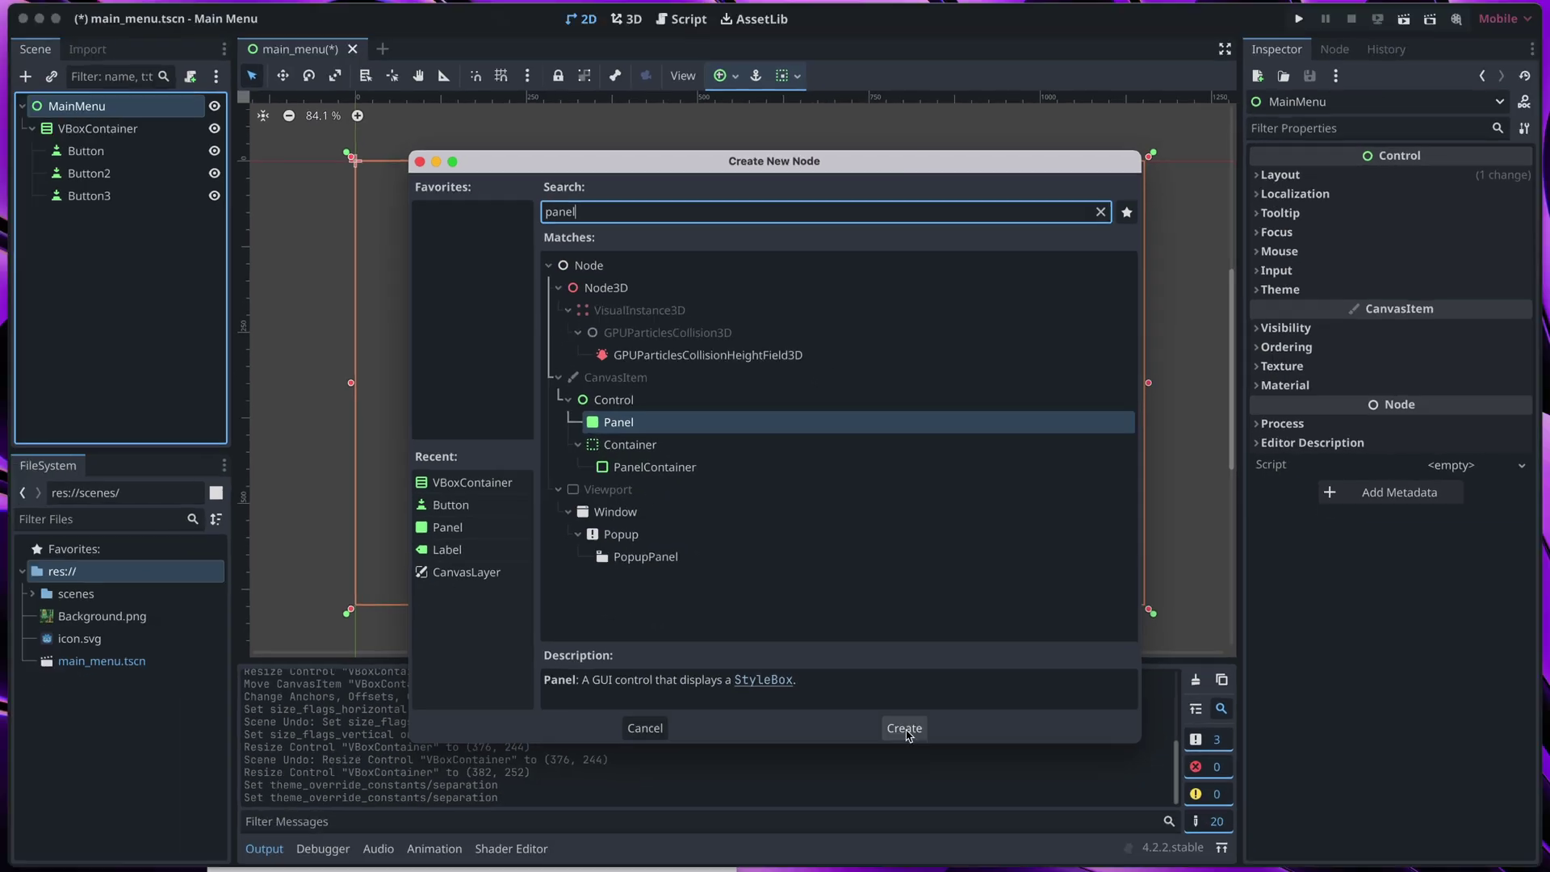
left_click(950, 823)
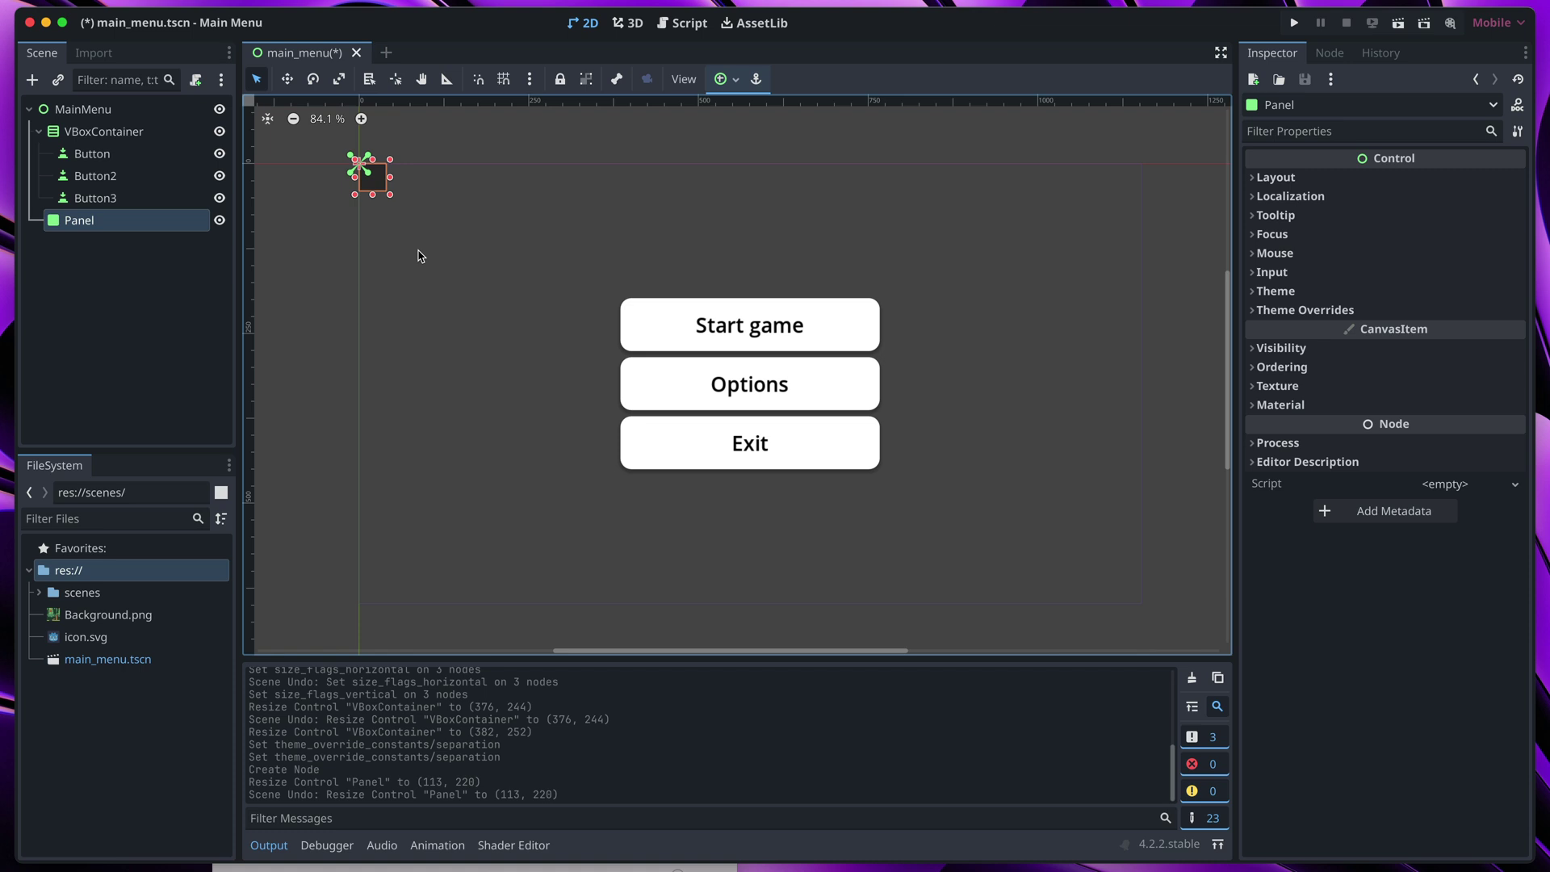
- Resize the Panel and apply the Full Rect anchor preset so it fills the screen
left_click_drag(390, 194, 1047, 548)
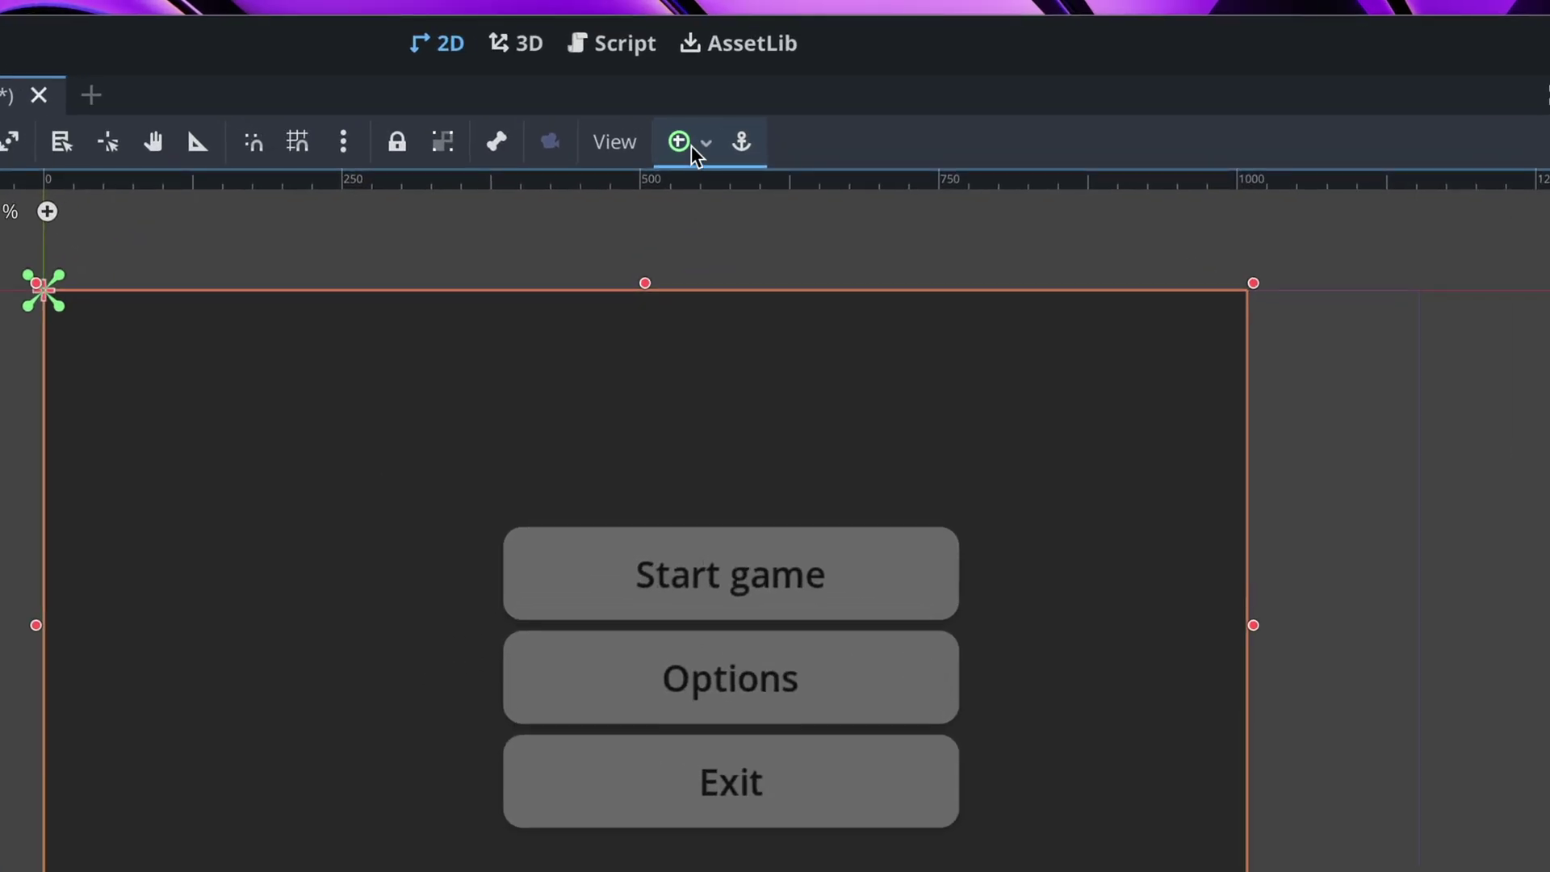
left_click(691, 145)
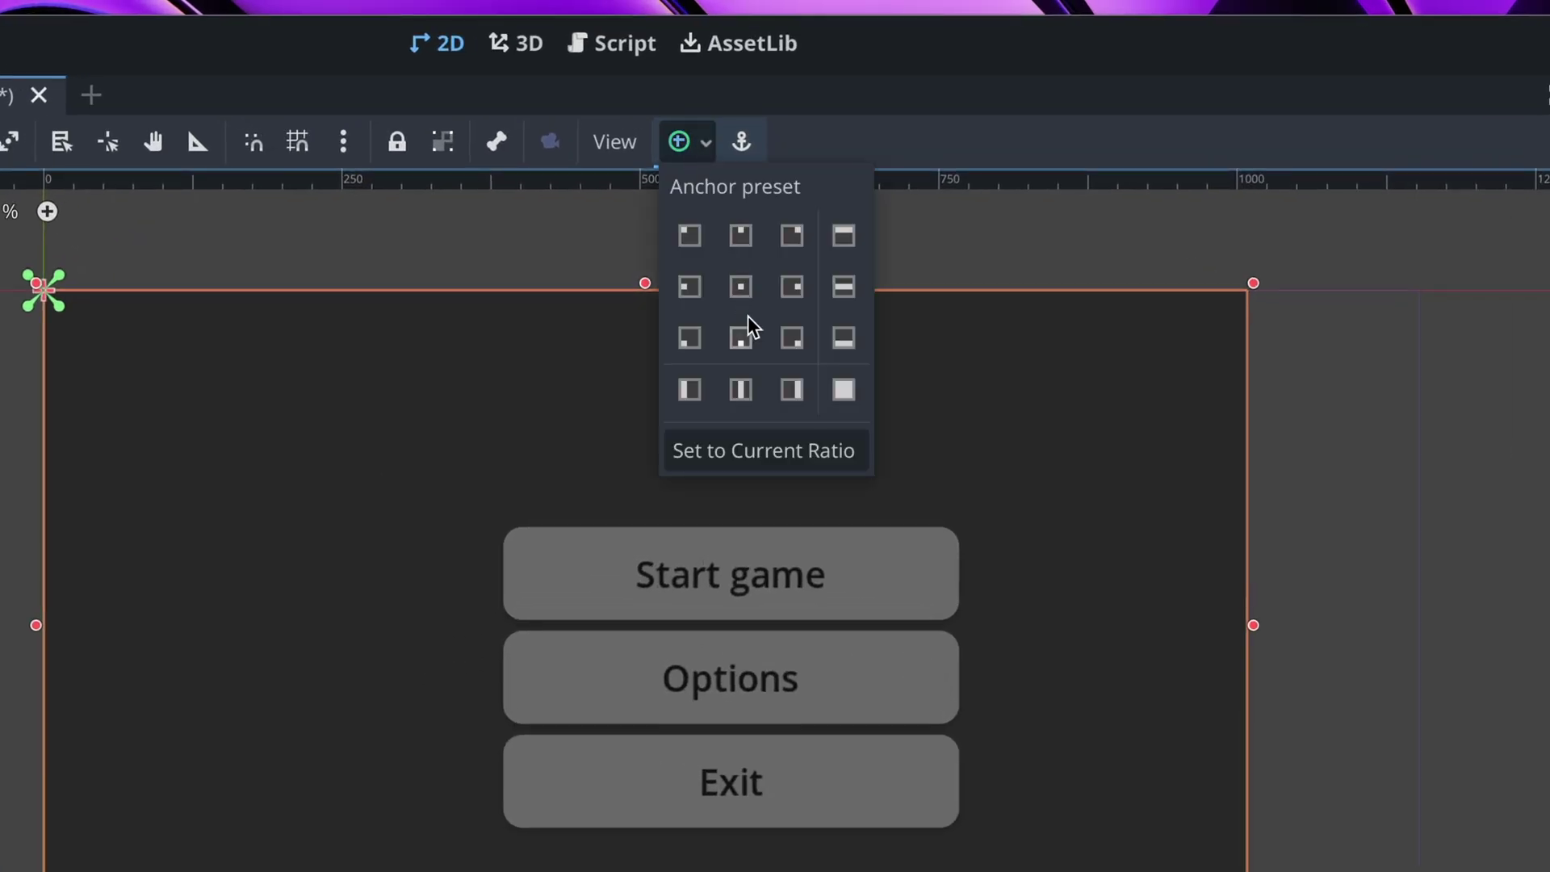
left_click(845, 399)
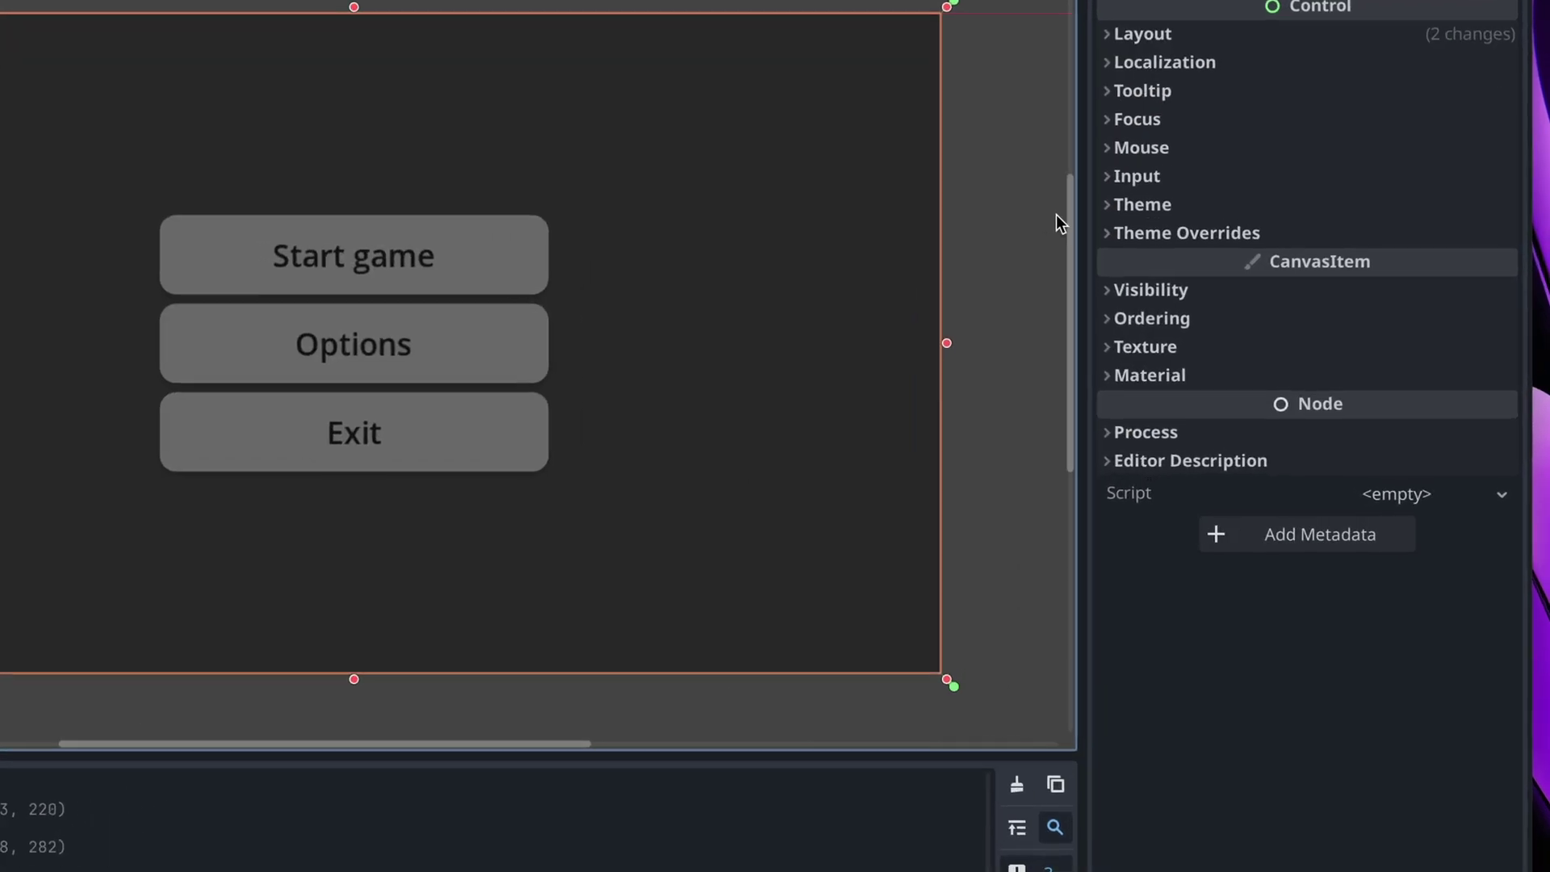
- Give the Panel a StyleBoxTexture style override with Background.png as its texture
left_click(1319, 311)
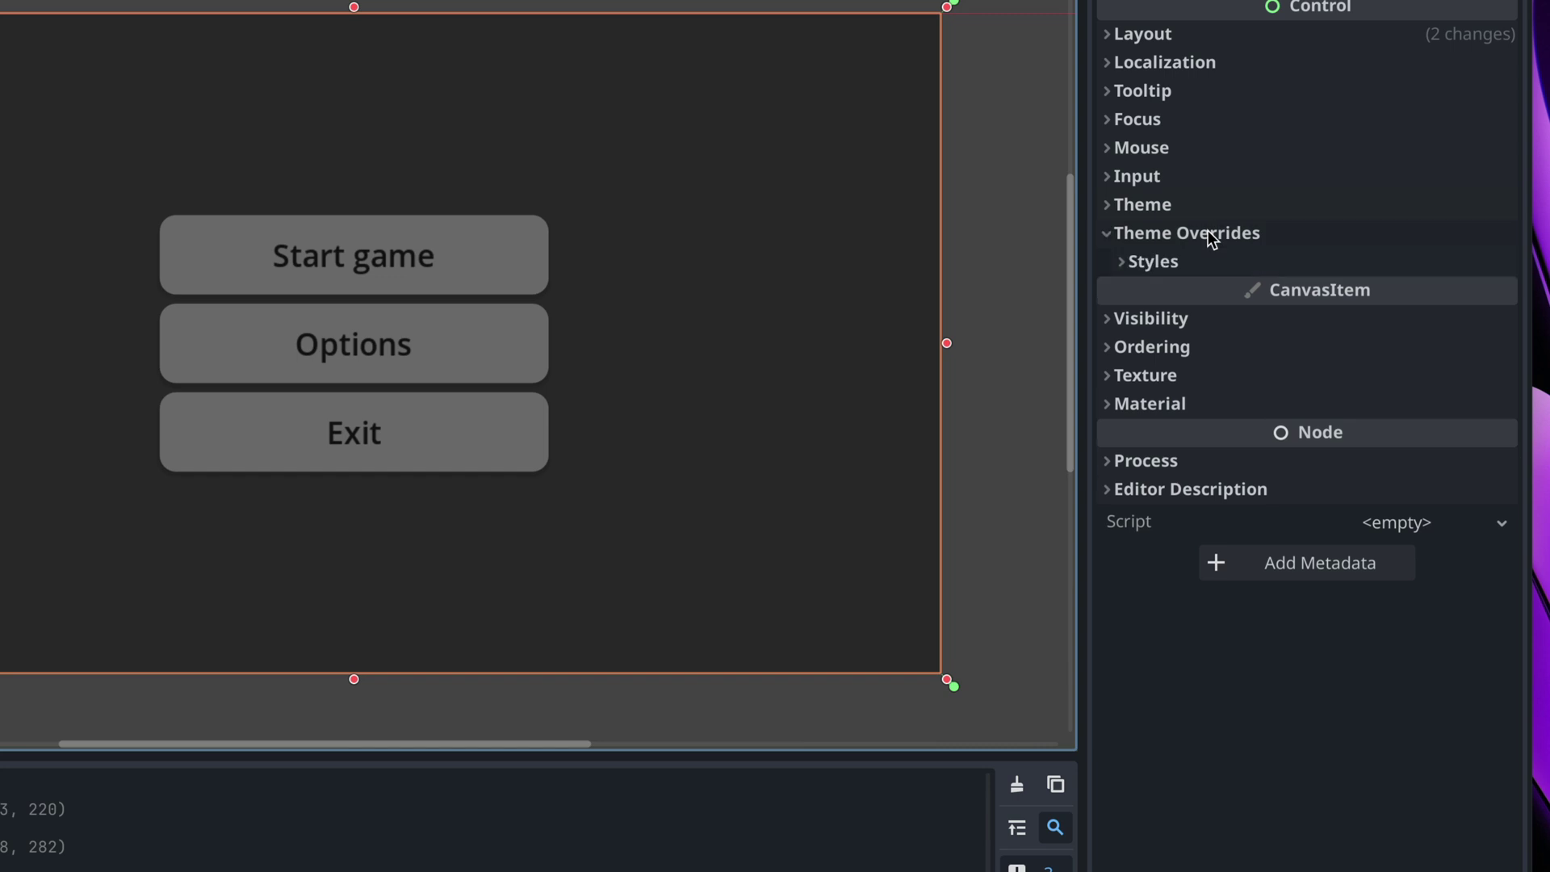
left_click(1153, 261)
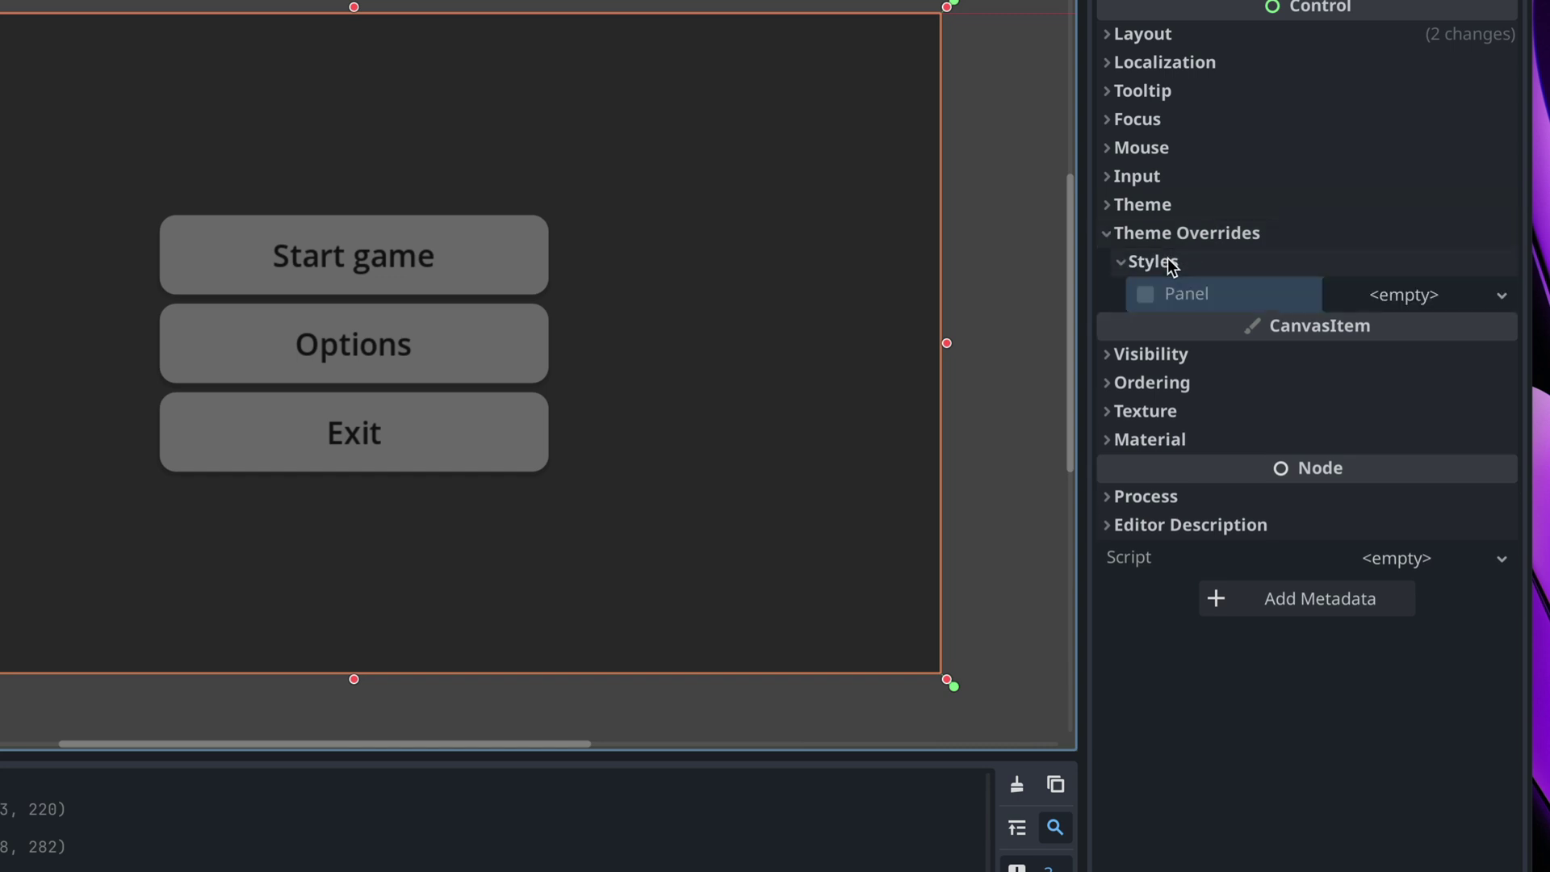
left_click(1500, 297)
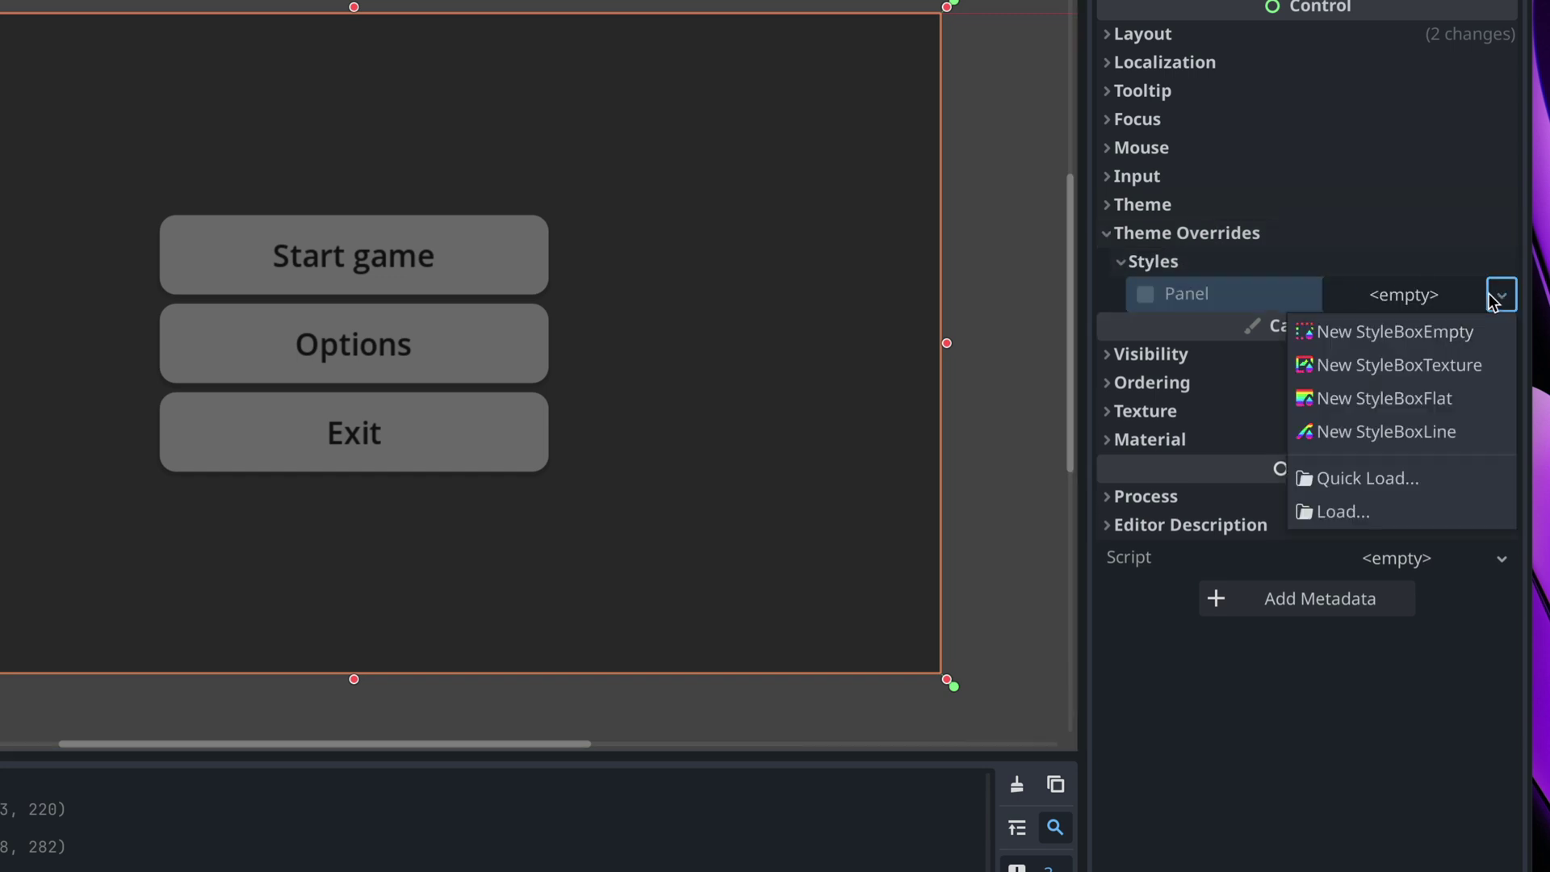
left_click(1375, 364)
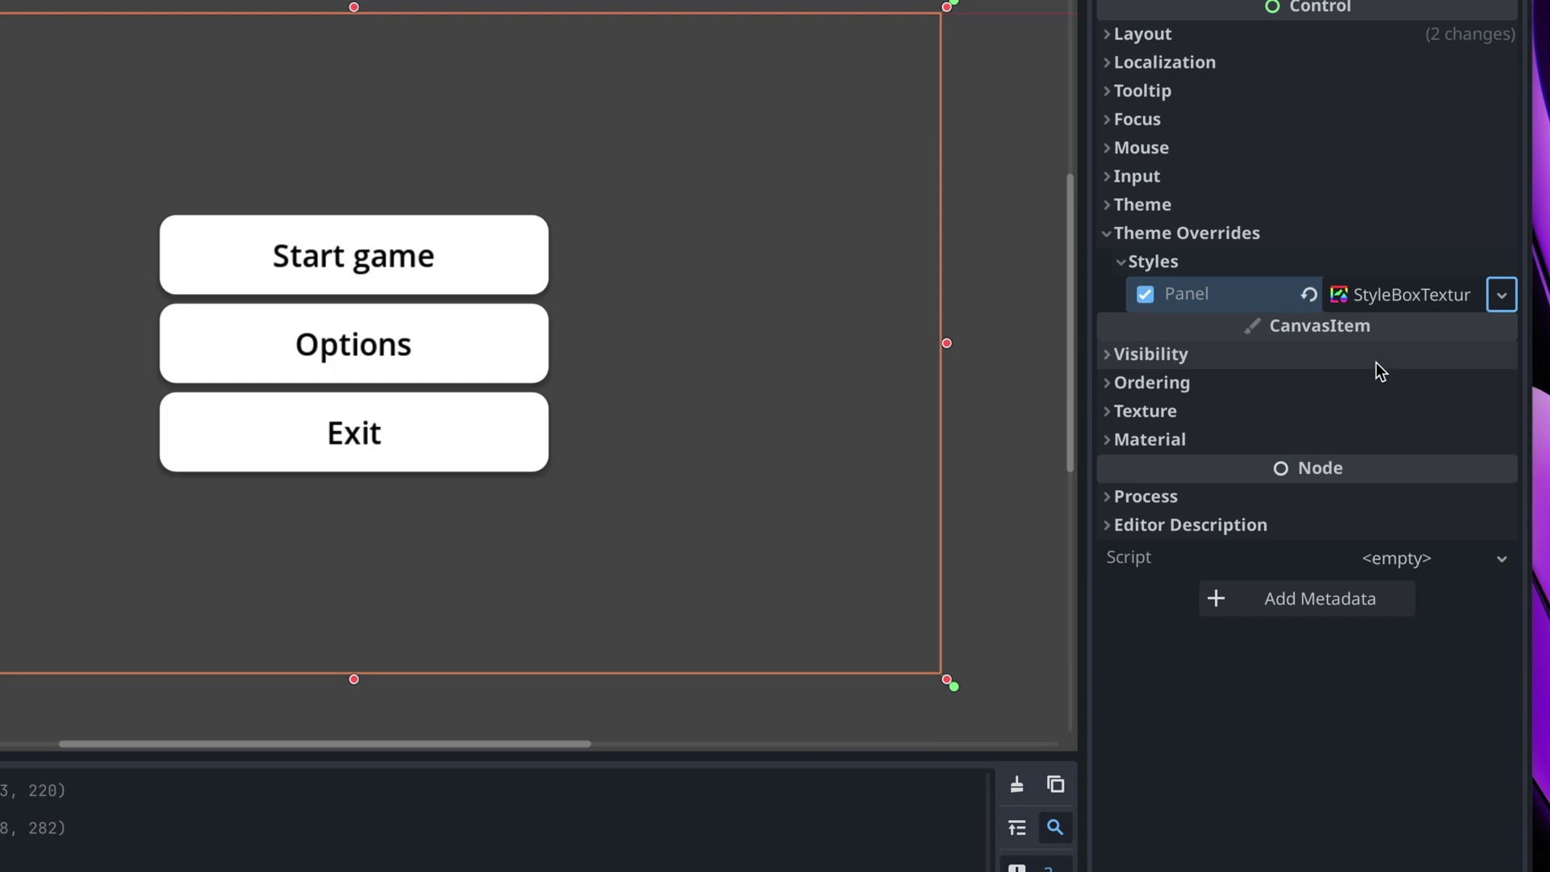
left_click(1469, 291)
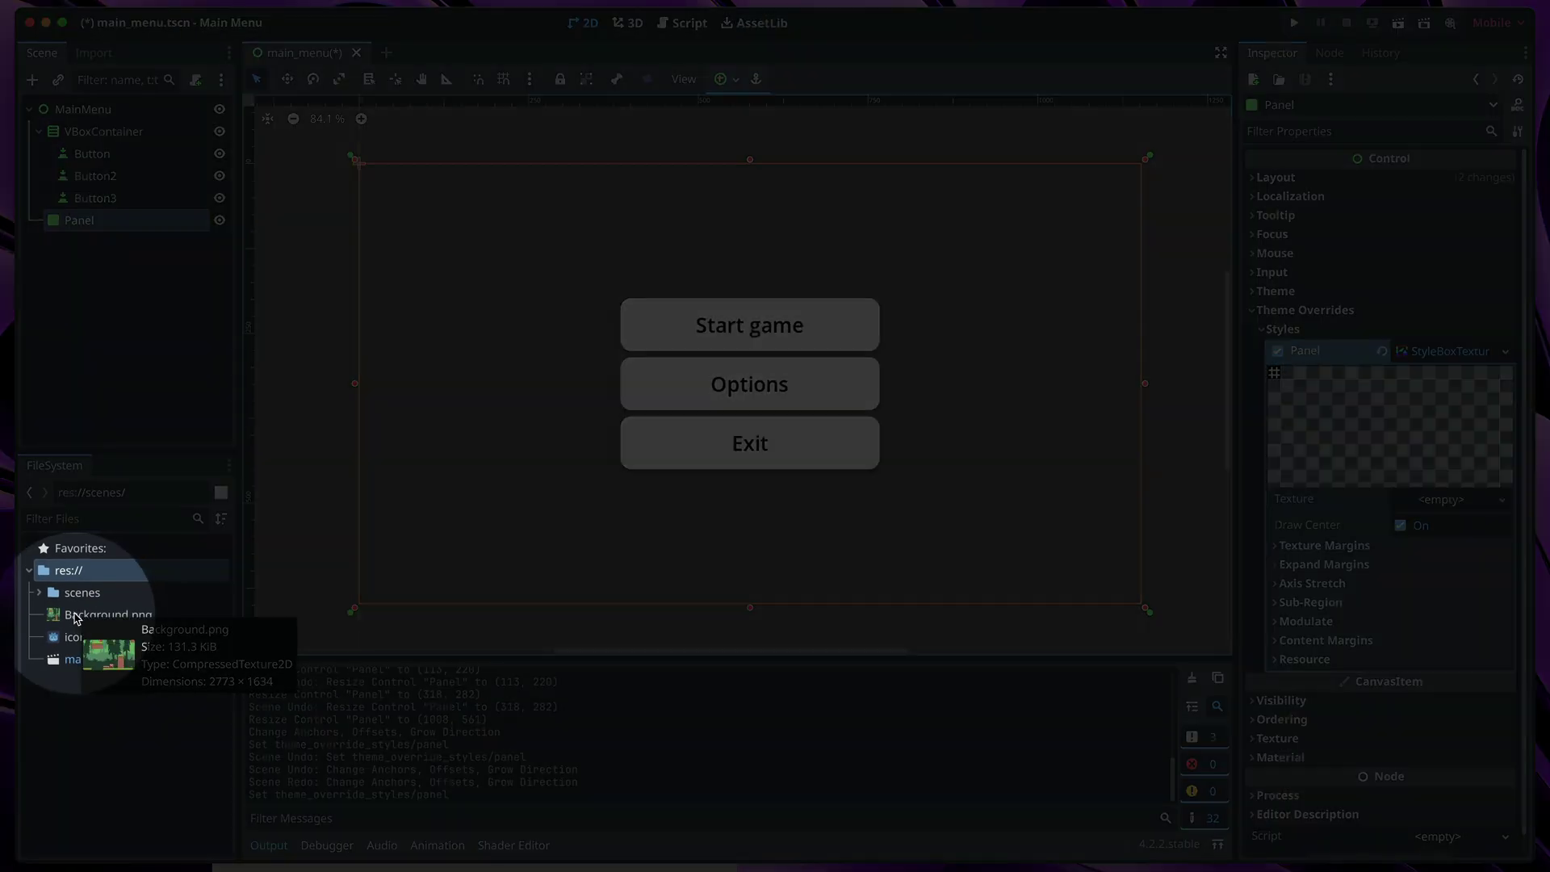
left_click_drag(79, 618, 1424, 499)
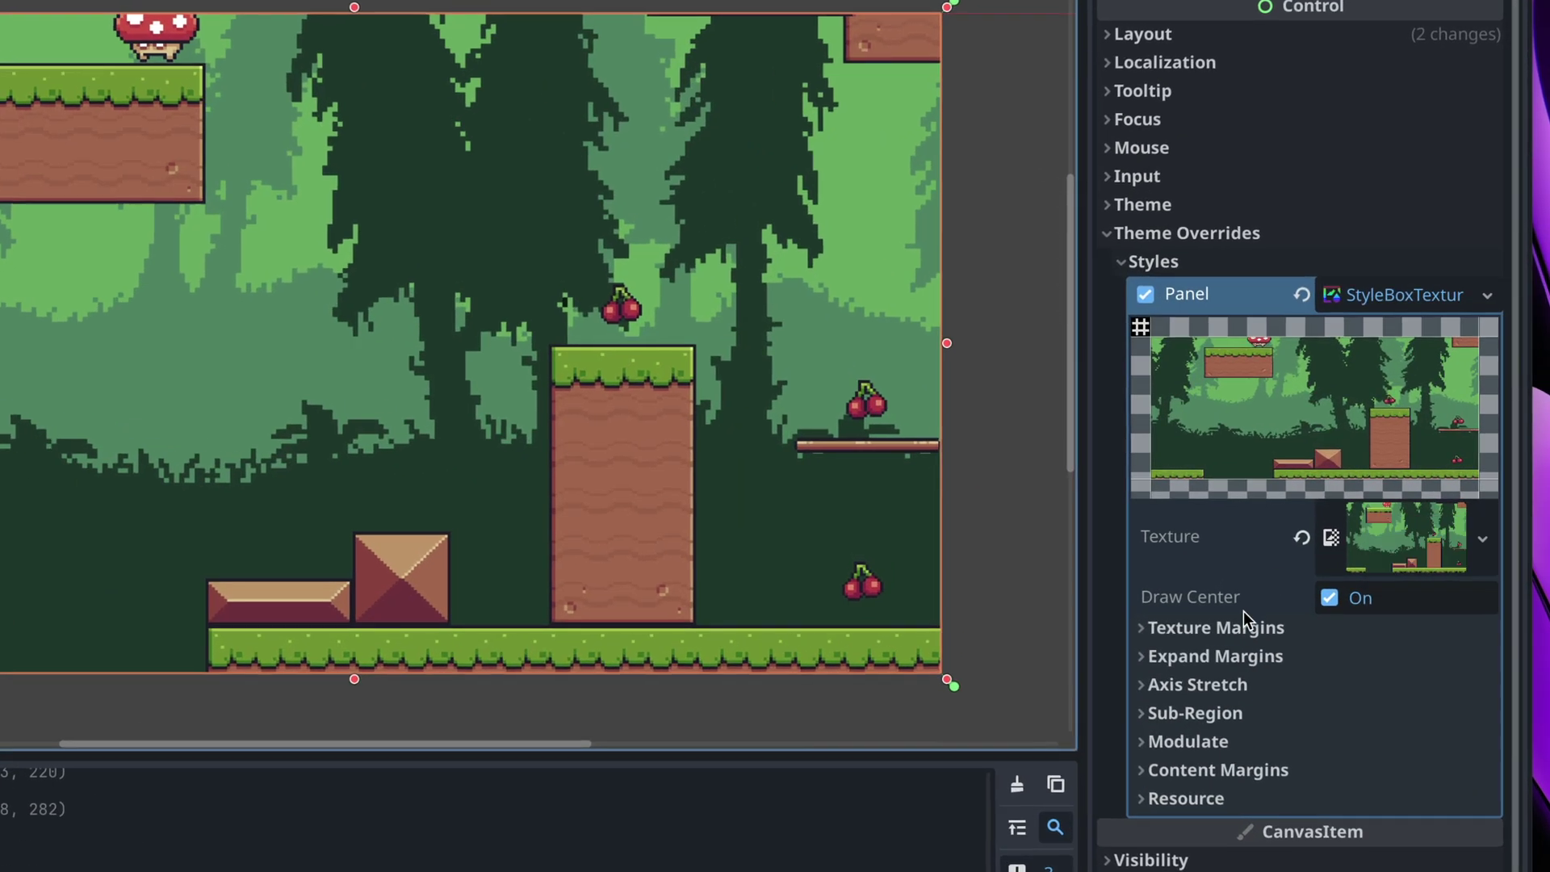
- Tint the background texture's Modulate to d2d2d2 and move Panel above VBoxContainer
left_click(1298, 649)
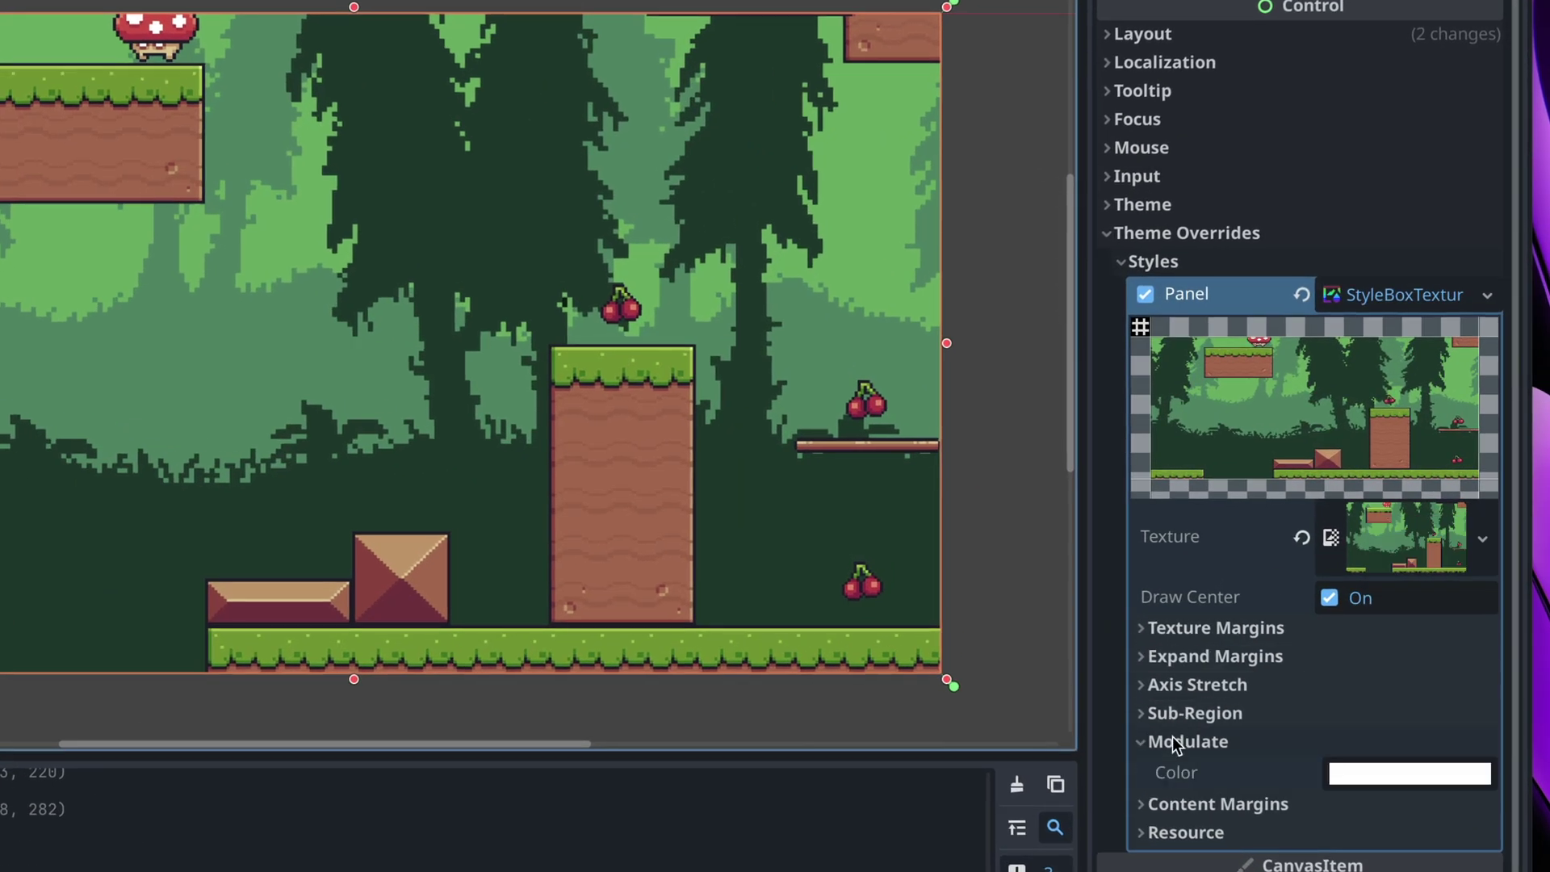
left_click(1364, 783)
left_click_drag(1503, 121, 1499, 322)
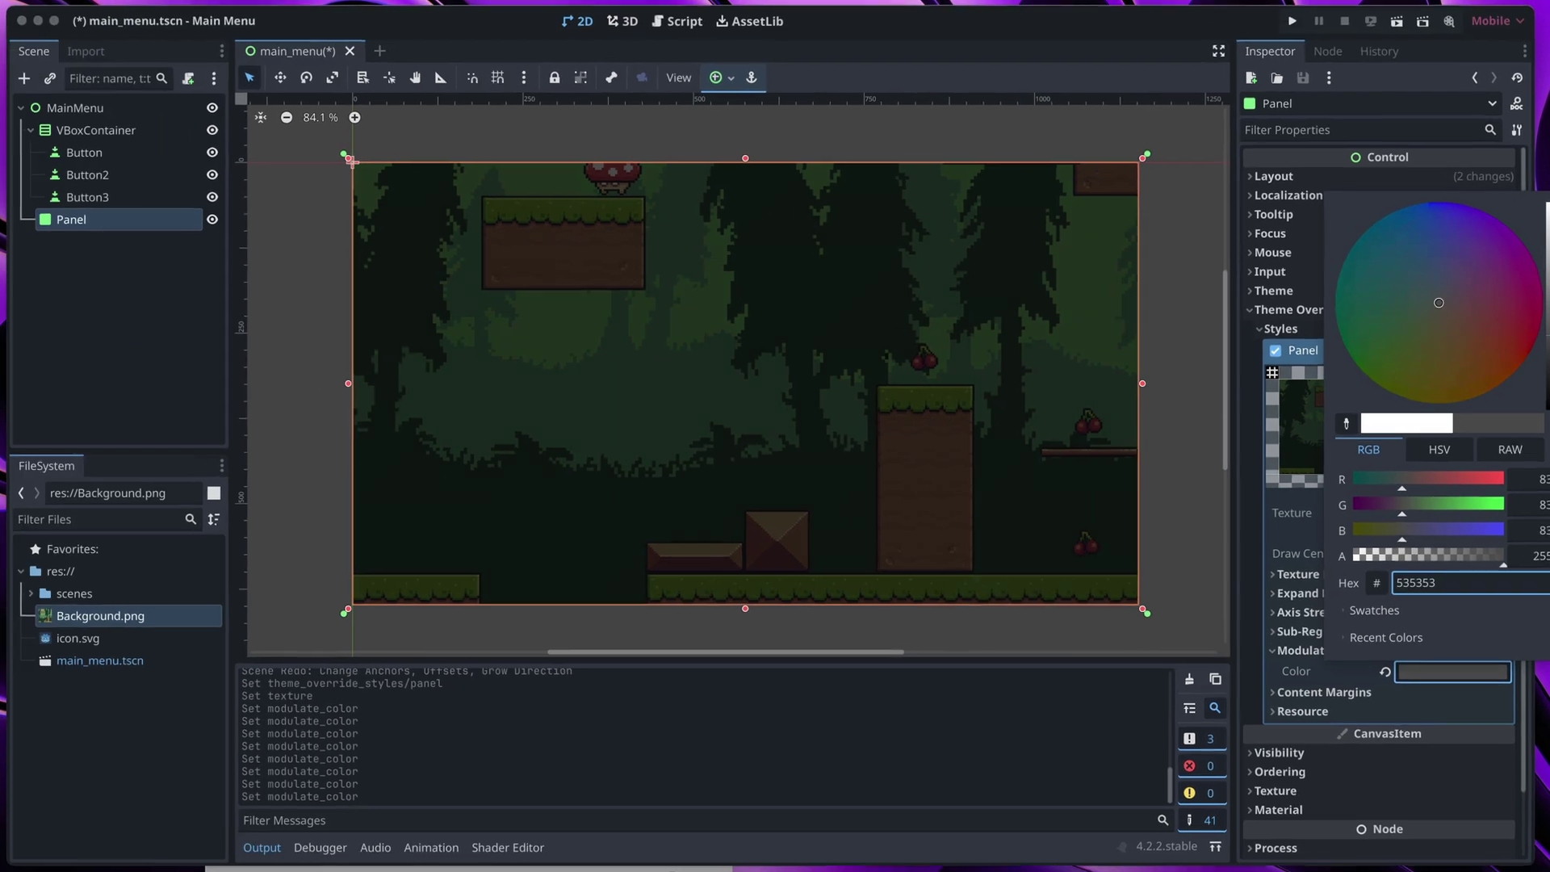
left_click(1238, 586)
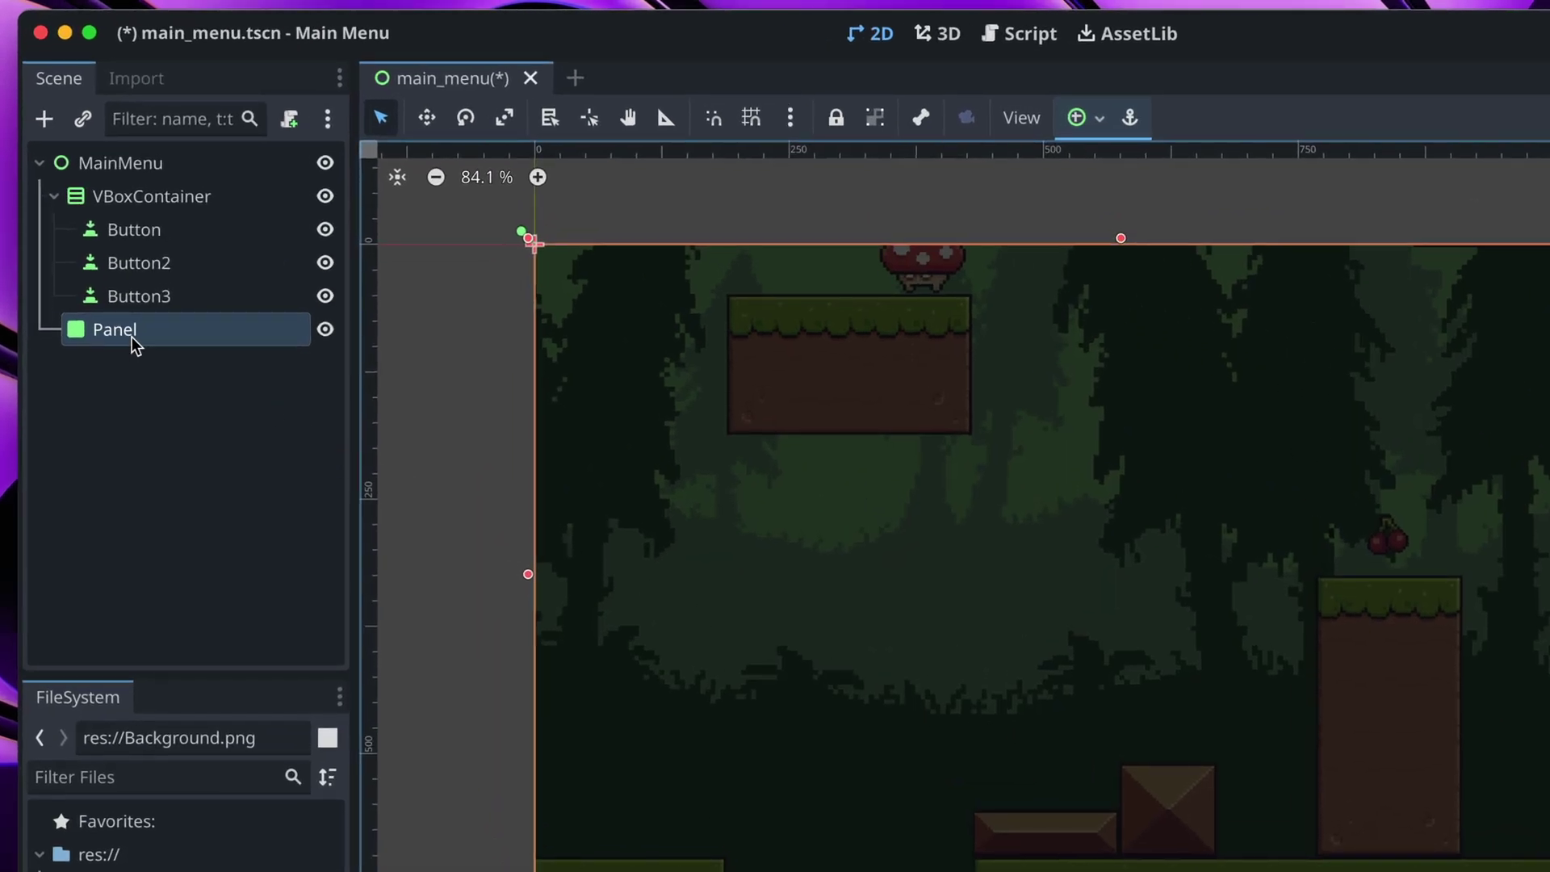
left_click_drag(133, 336, 129, 179)
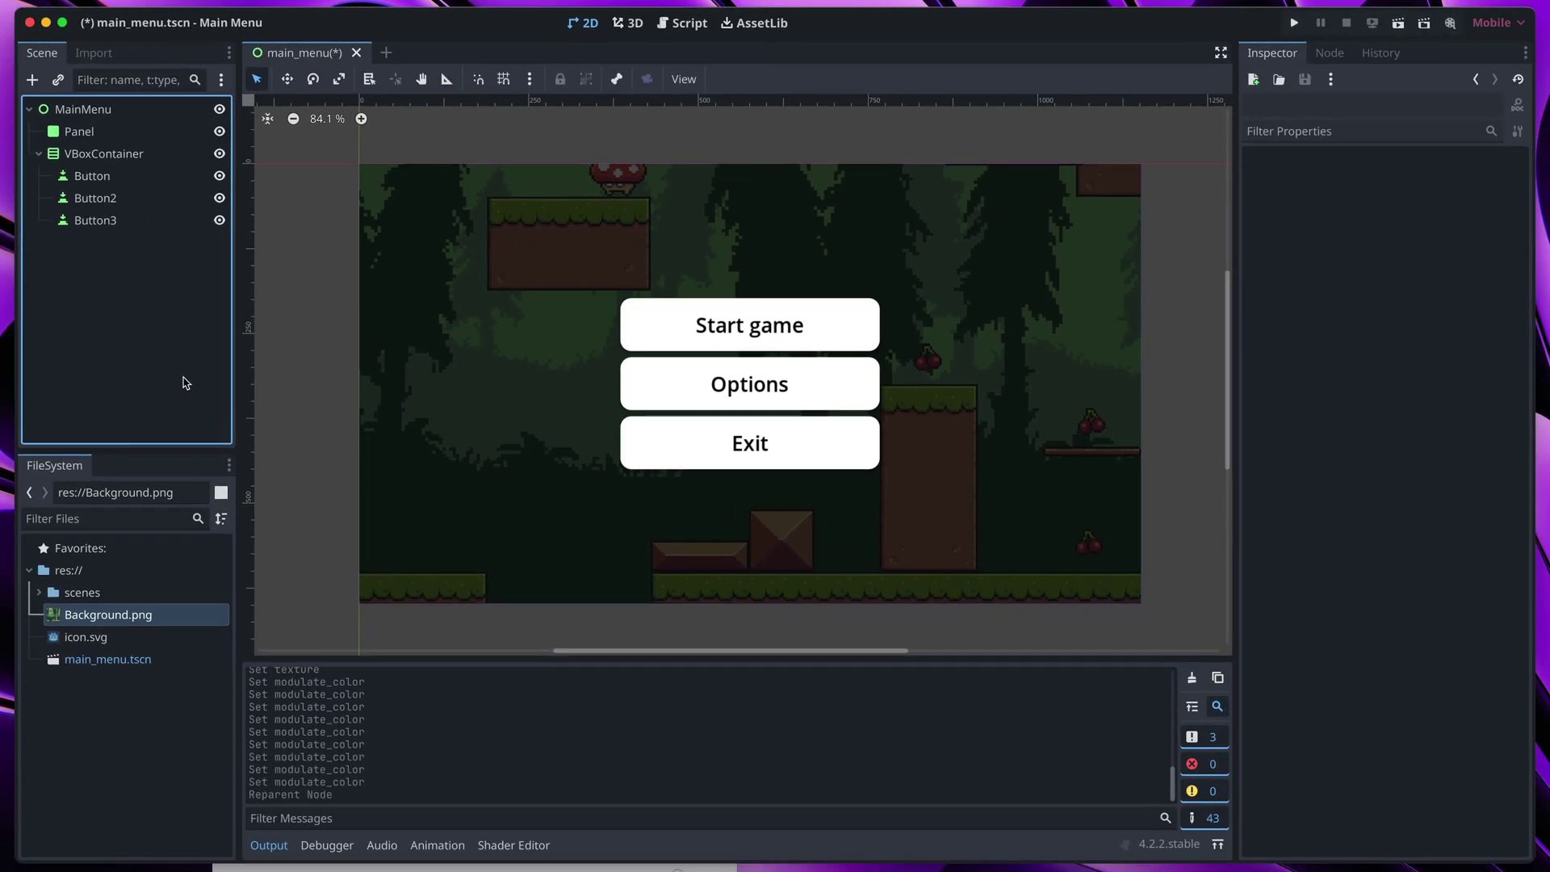
- Create a Label under MainMenu and set its text to 'Godot Adventure'
left_click(32, 79)
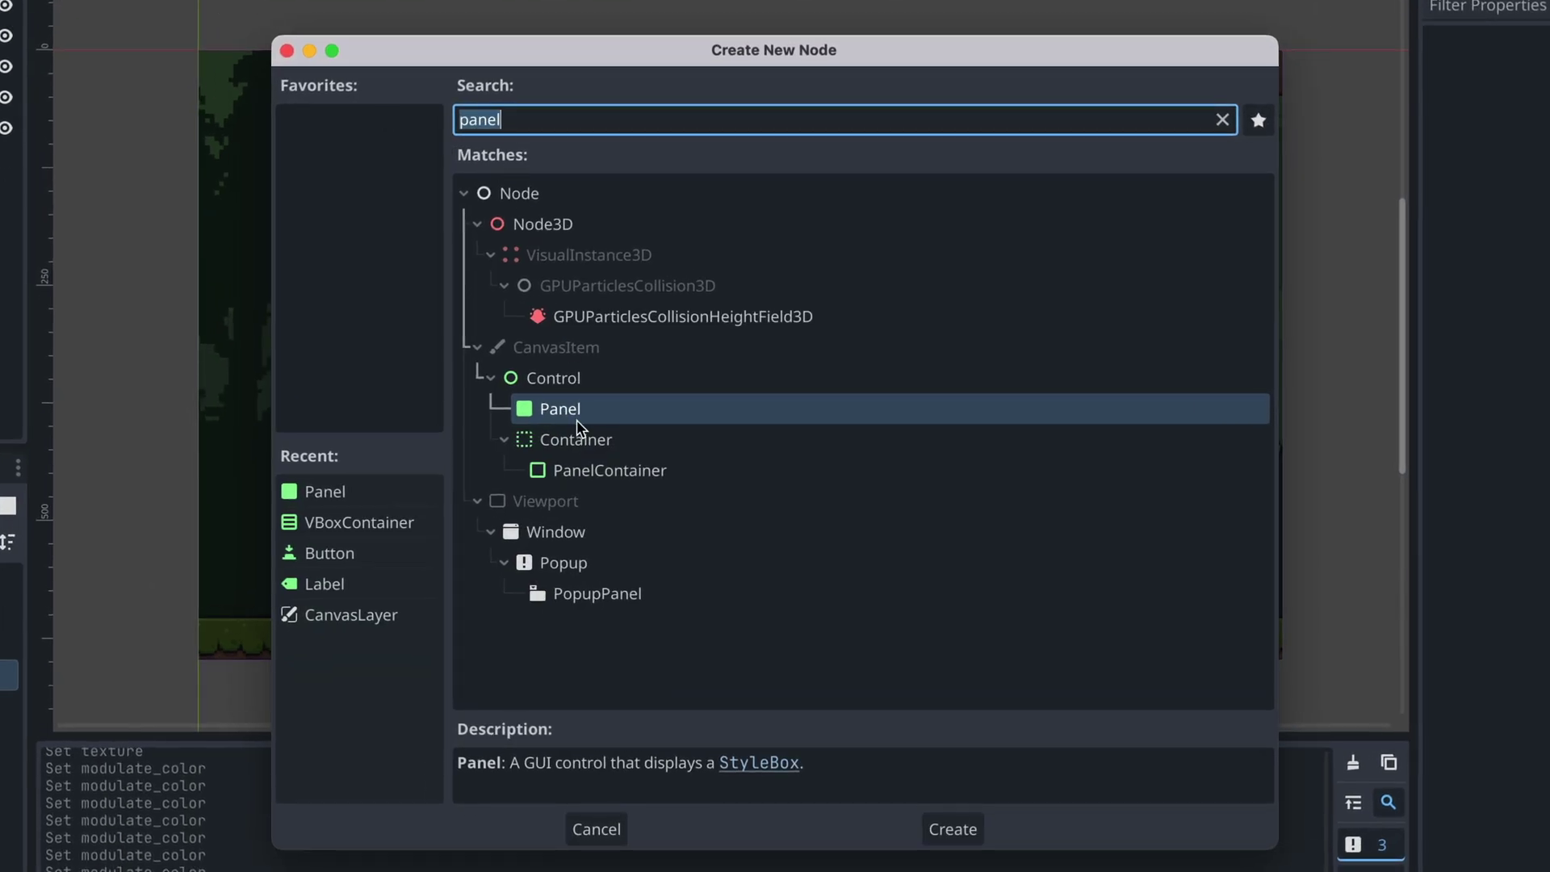
type("textu")
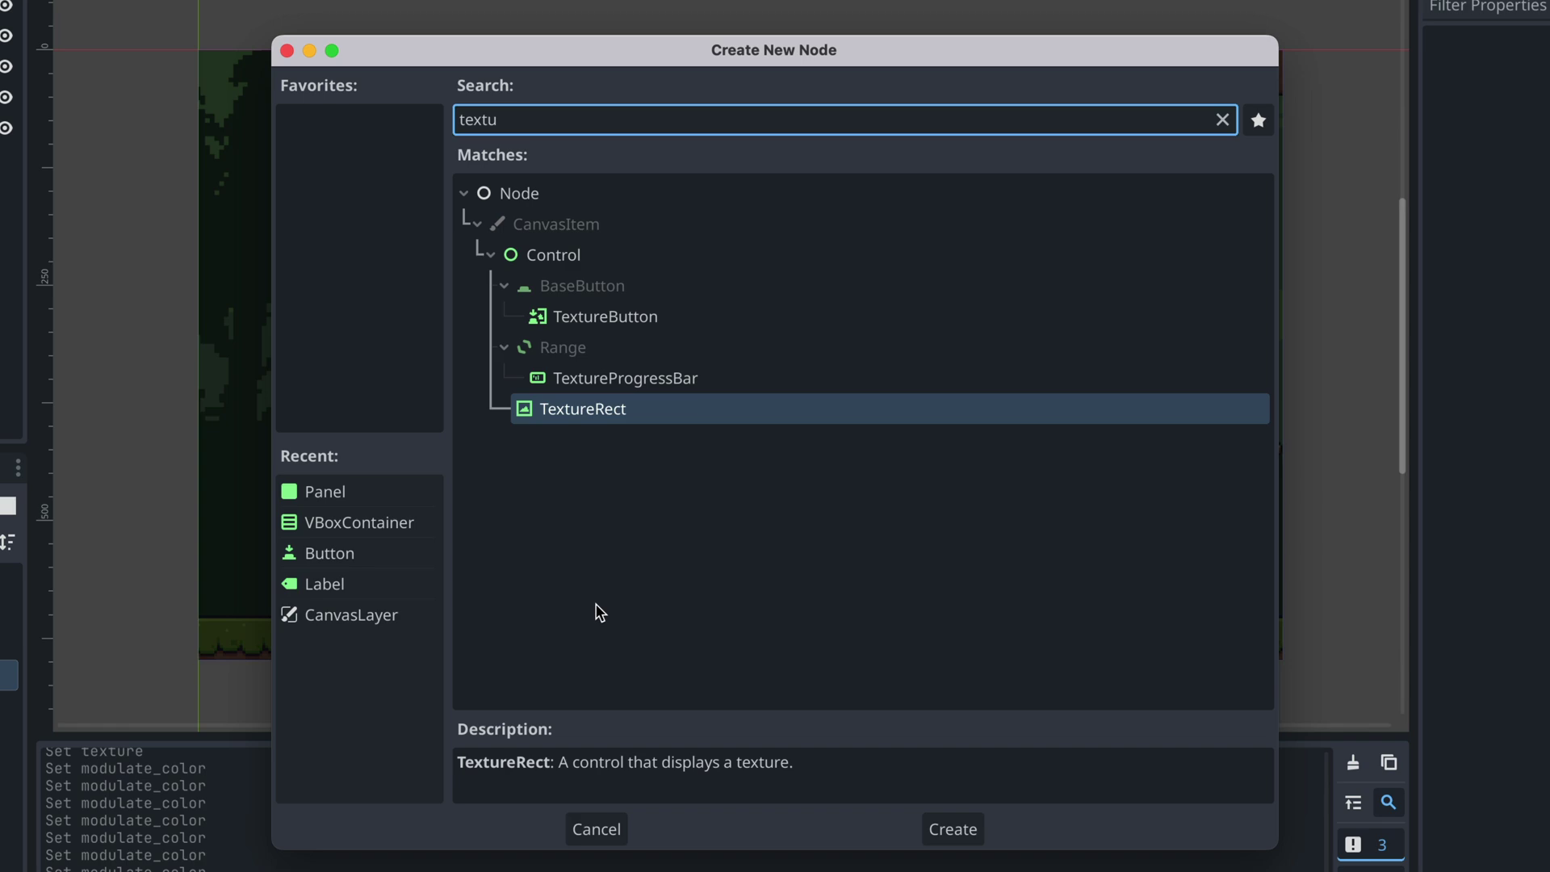
key("ctrl+a")
type("labe")
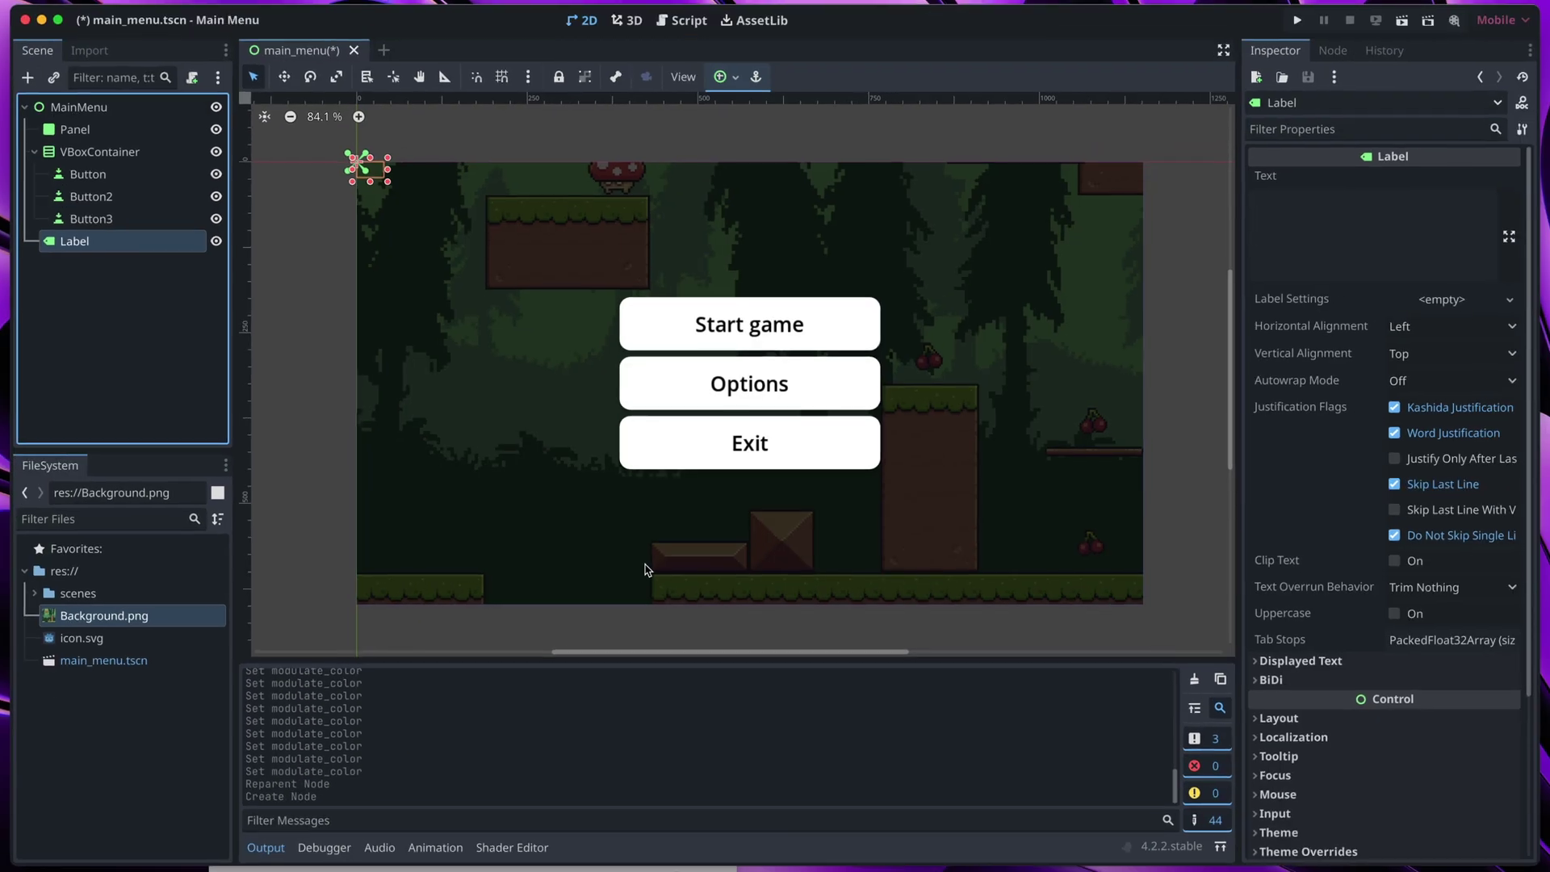
left_click(1292, 223)
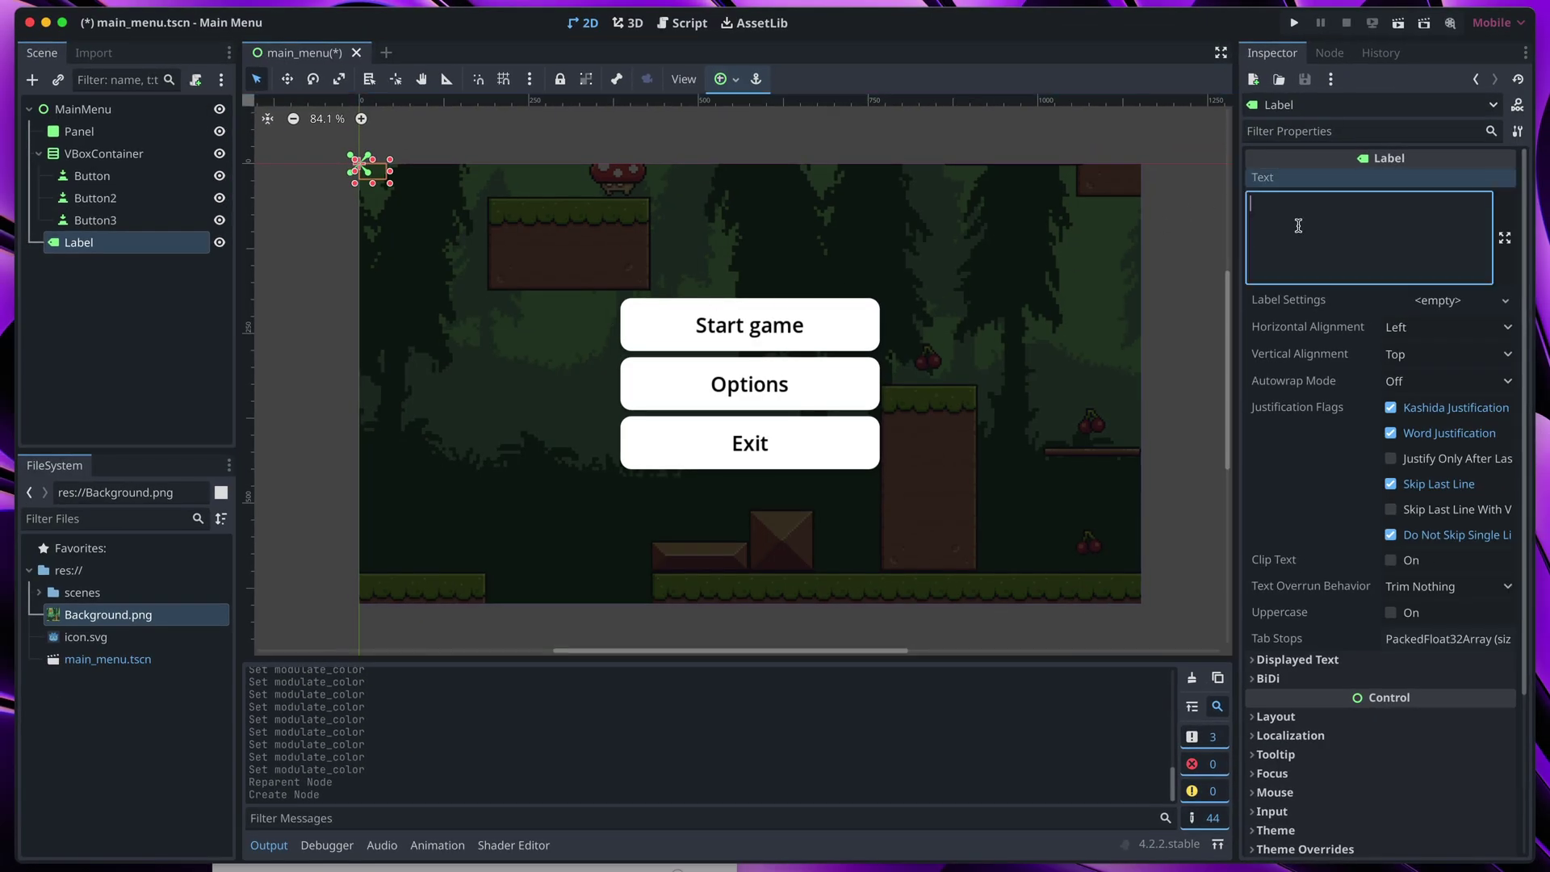
type("Godot Adventure")
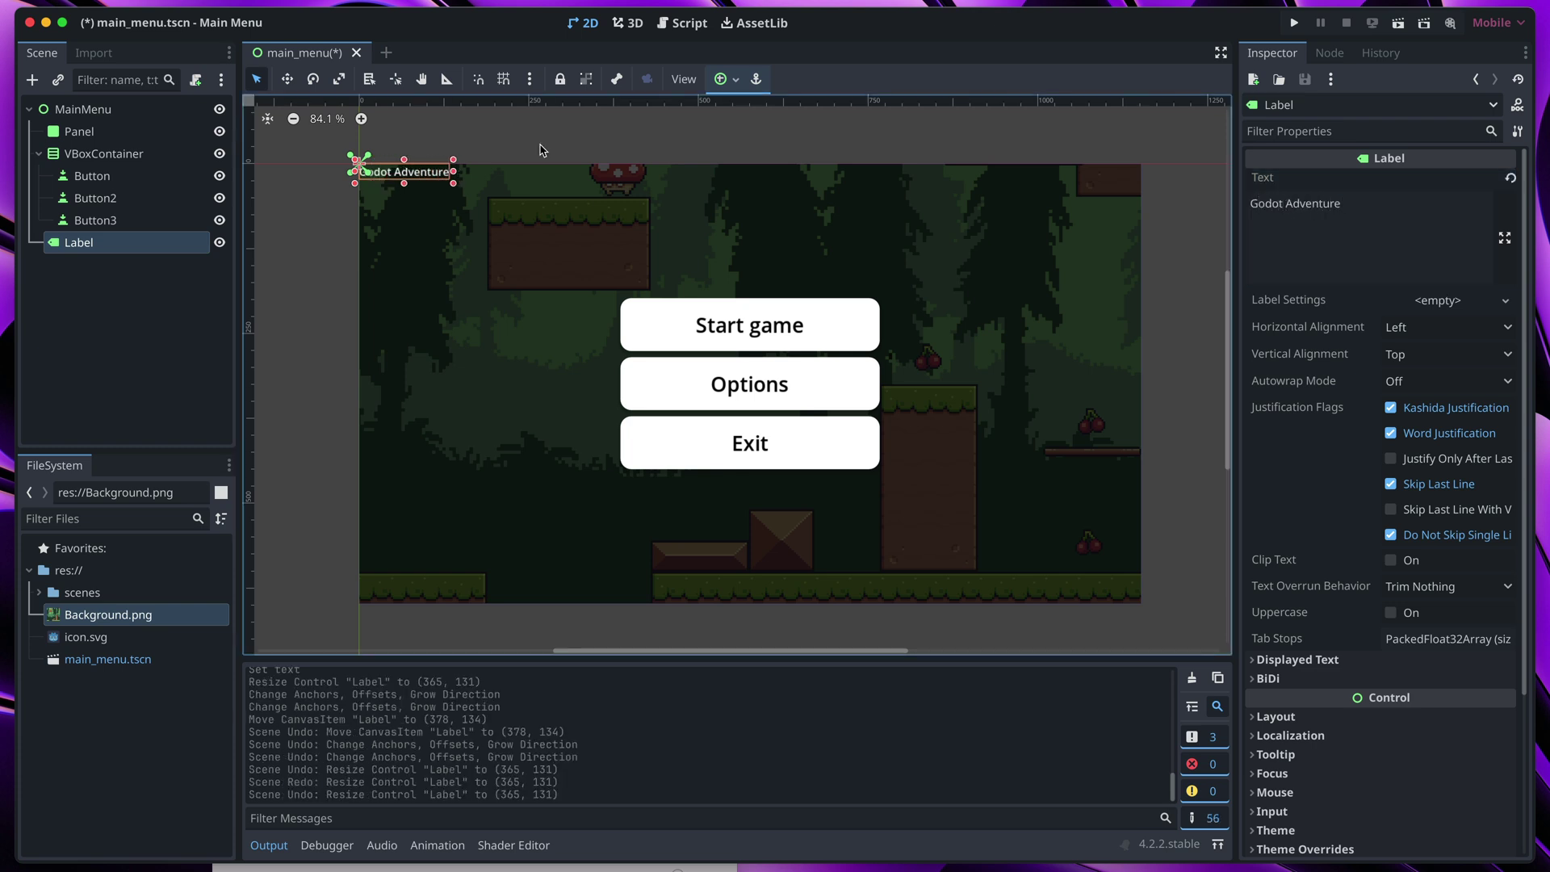
- Enlarge the title label, anchor it to Center, and move it above the buttons
left_click_drag(458, 188, 576, 251)
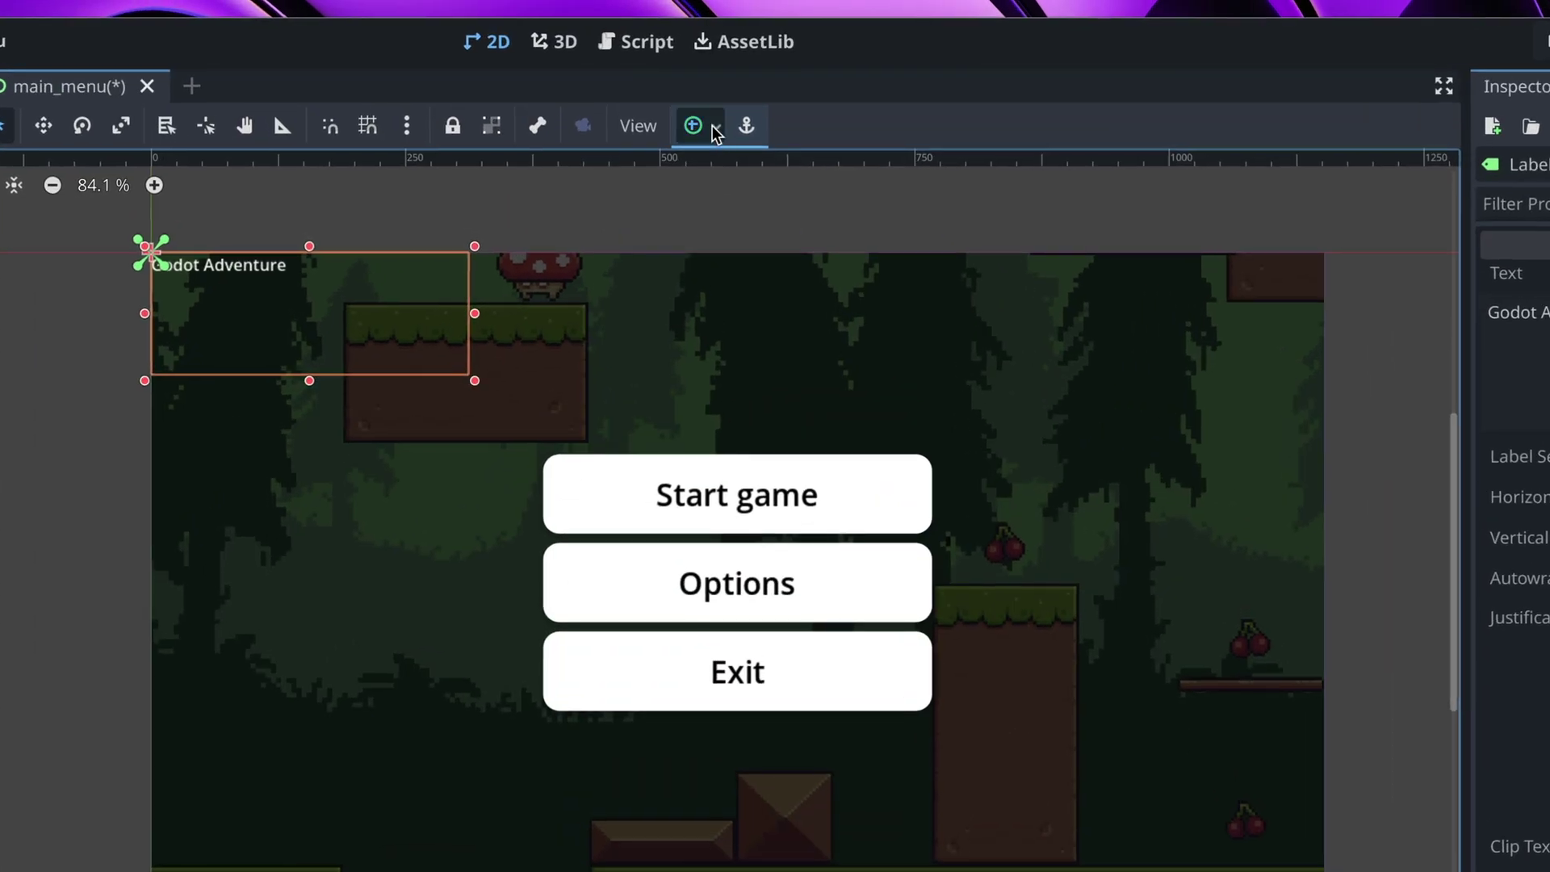
left_click(736, 81)
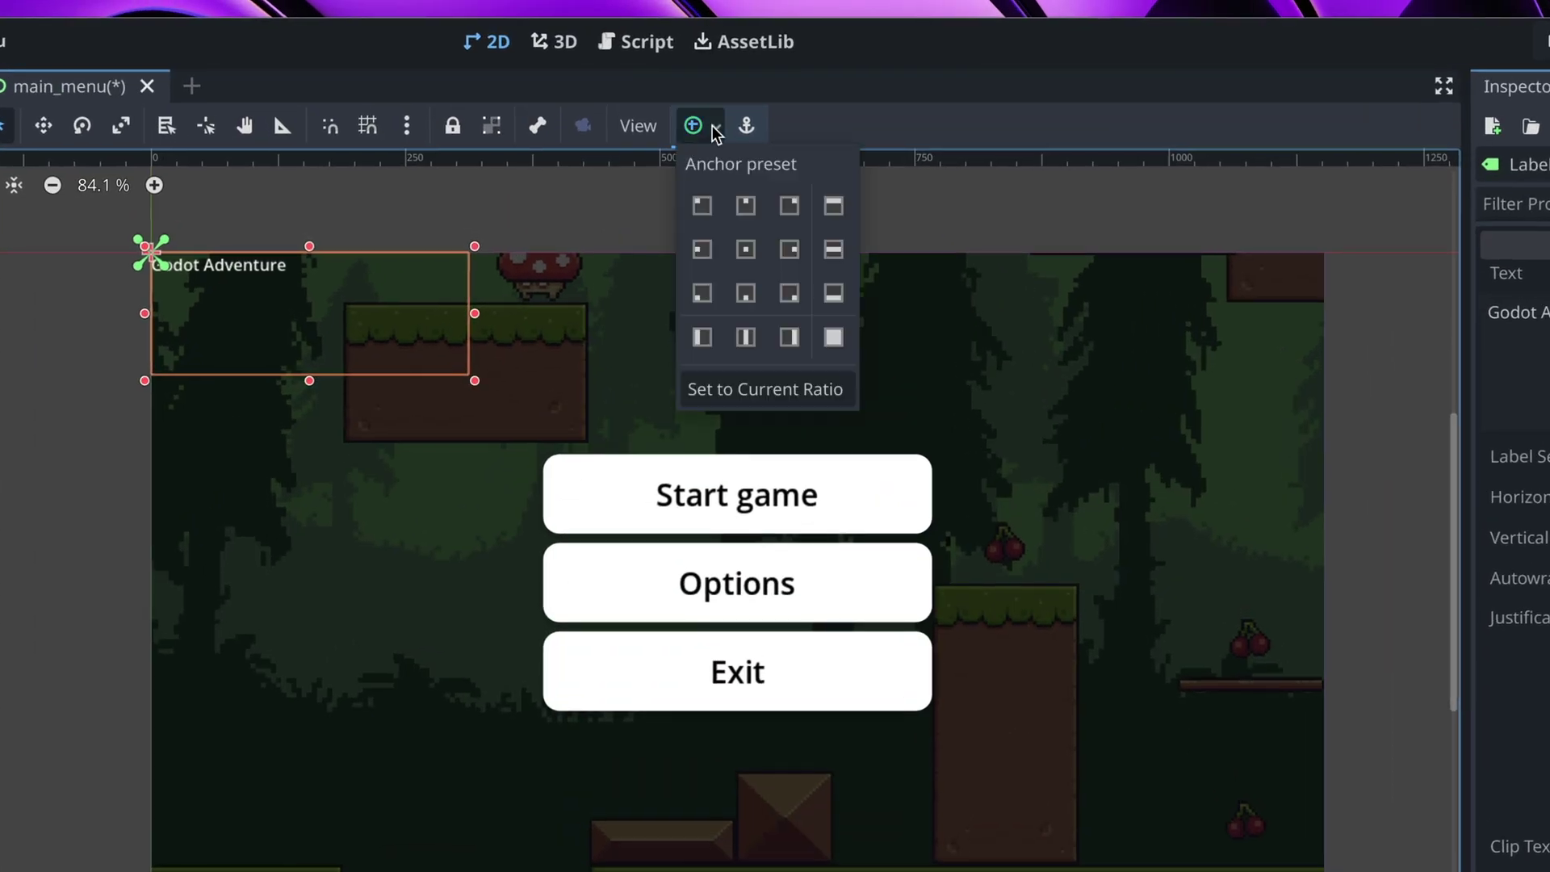
left_click(746, 253)
left_click(922, 161)
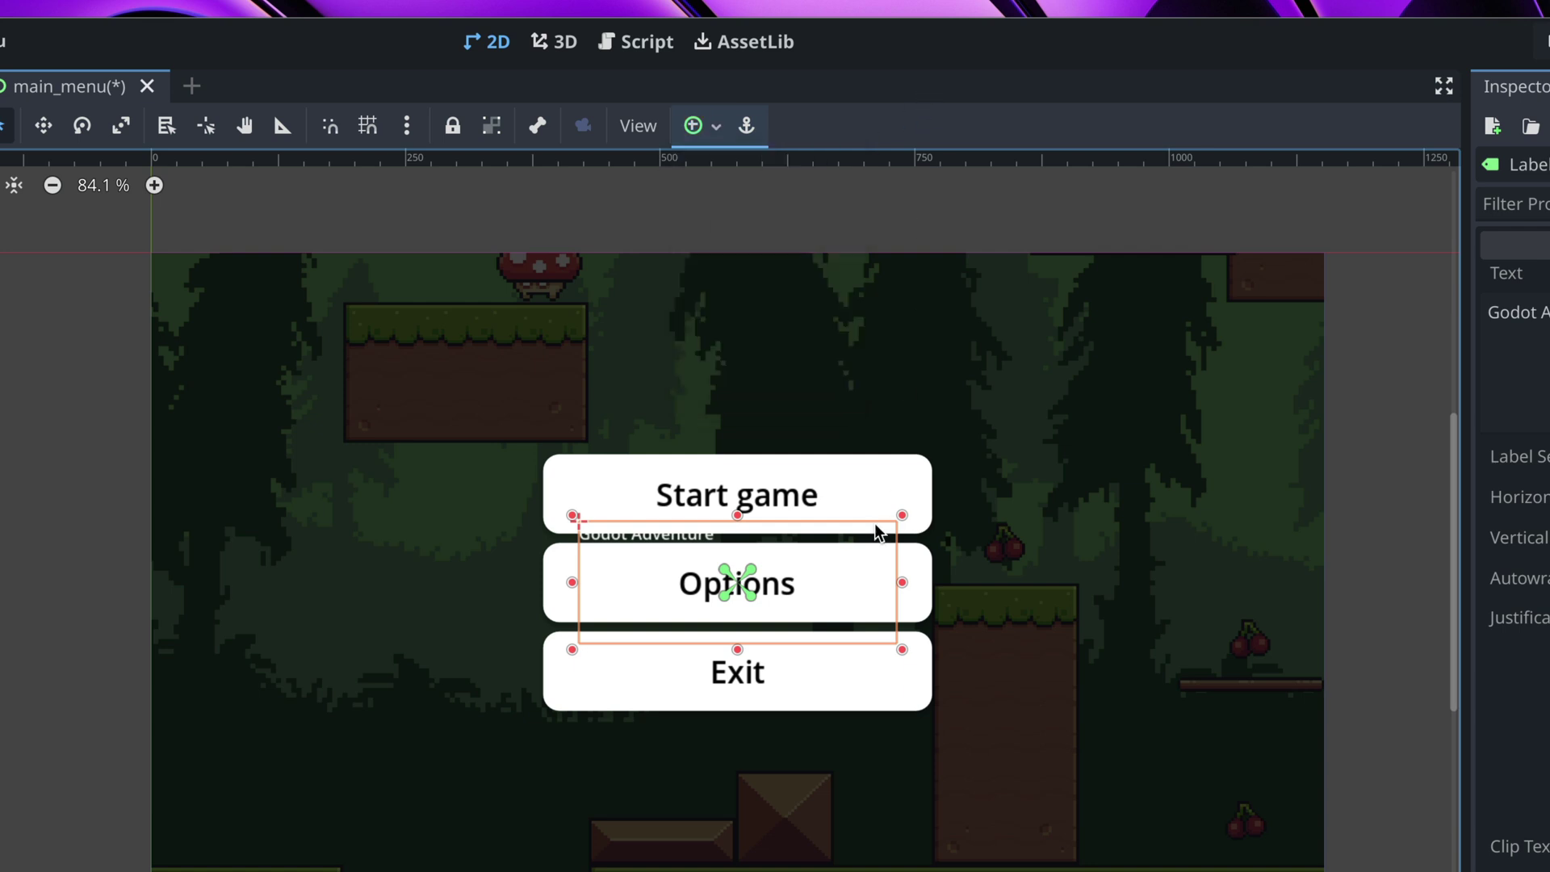
left_click_drag(854, 585, 870, 365)
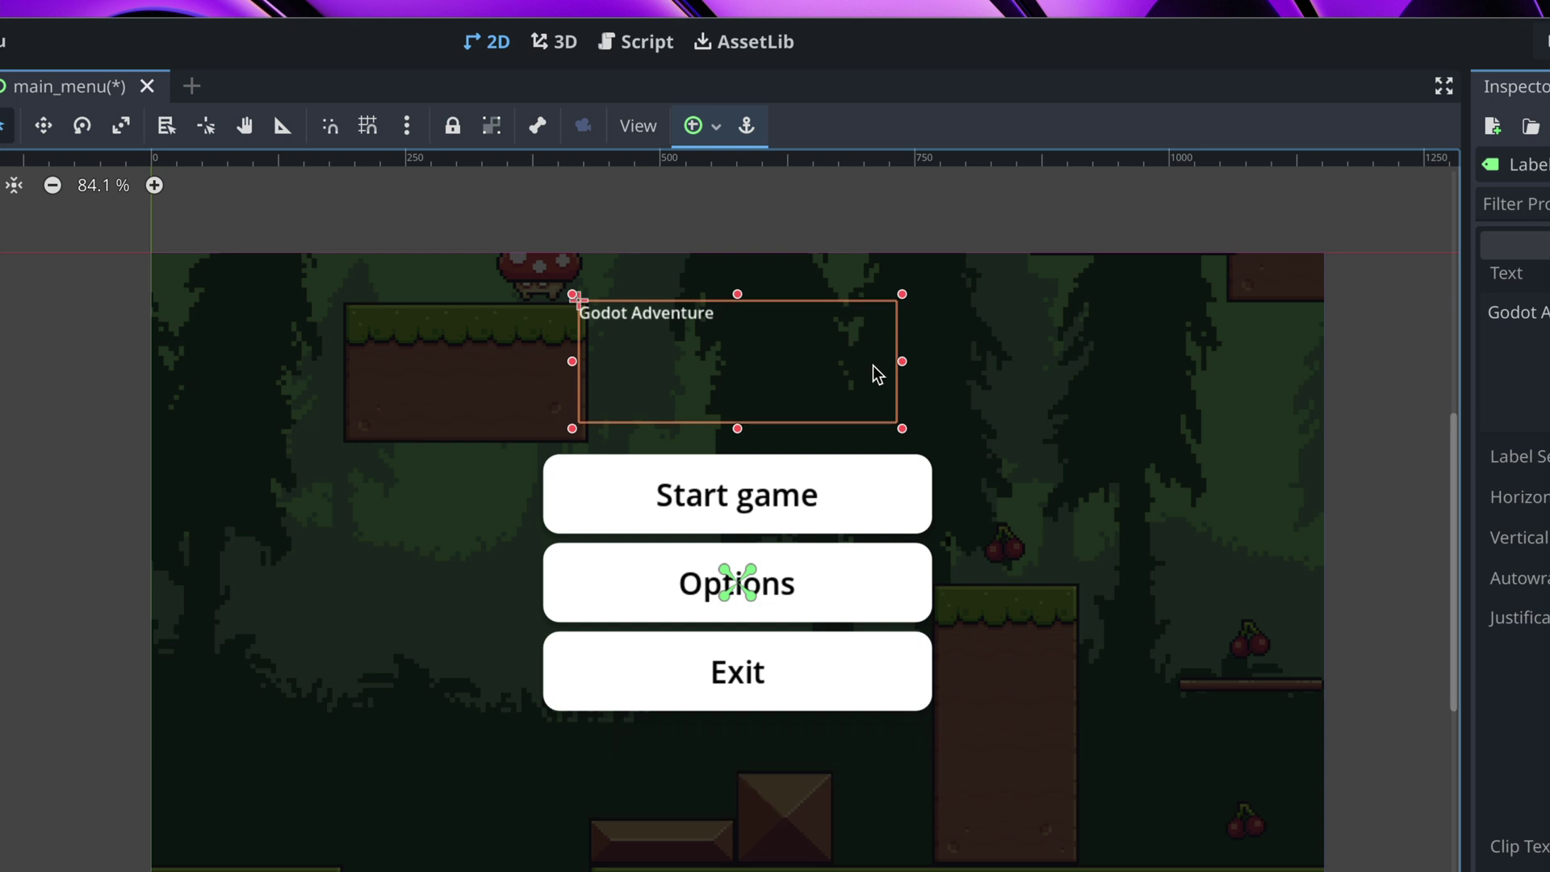
- Center the title text horizontally and vertically and set its font size override to 61
left_click(1517, 497)
left_click(1517, 539)
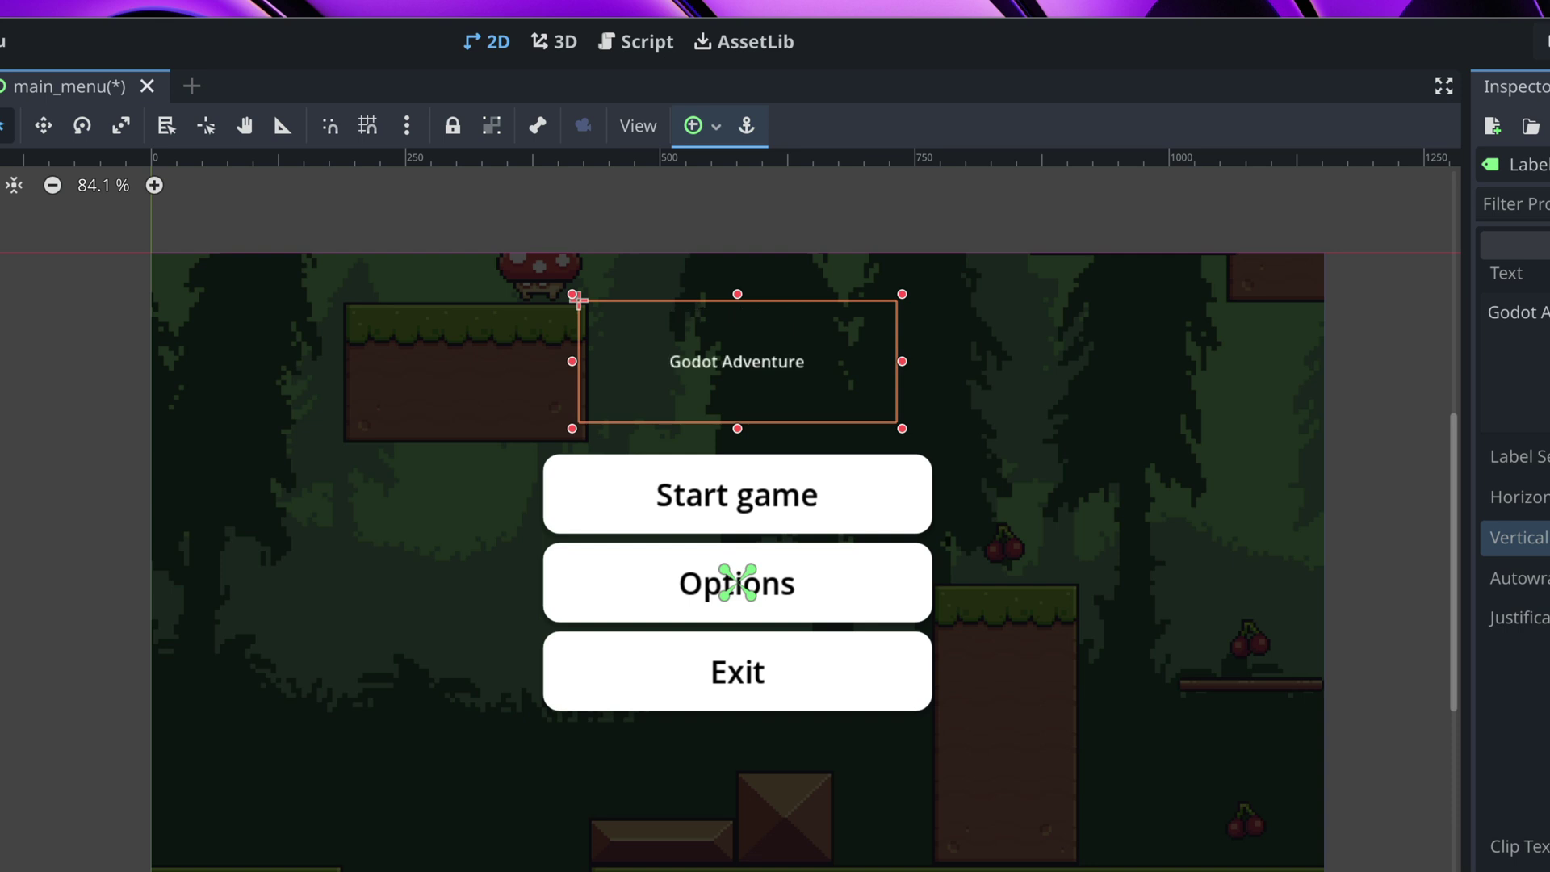
scroll(1514, 525, "down", 4)
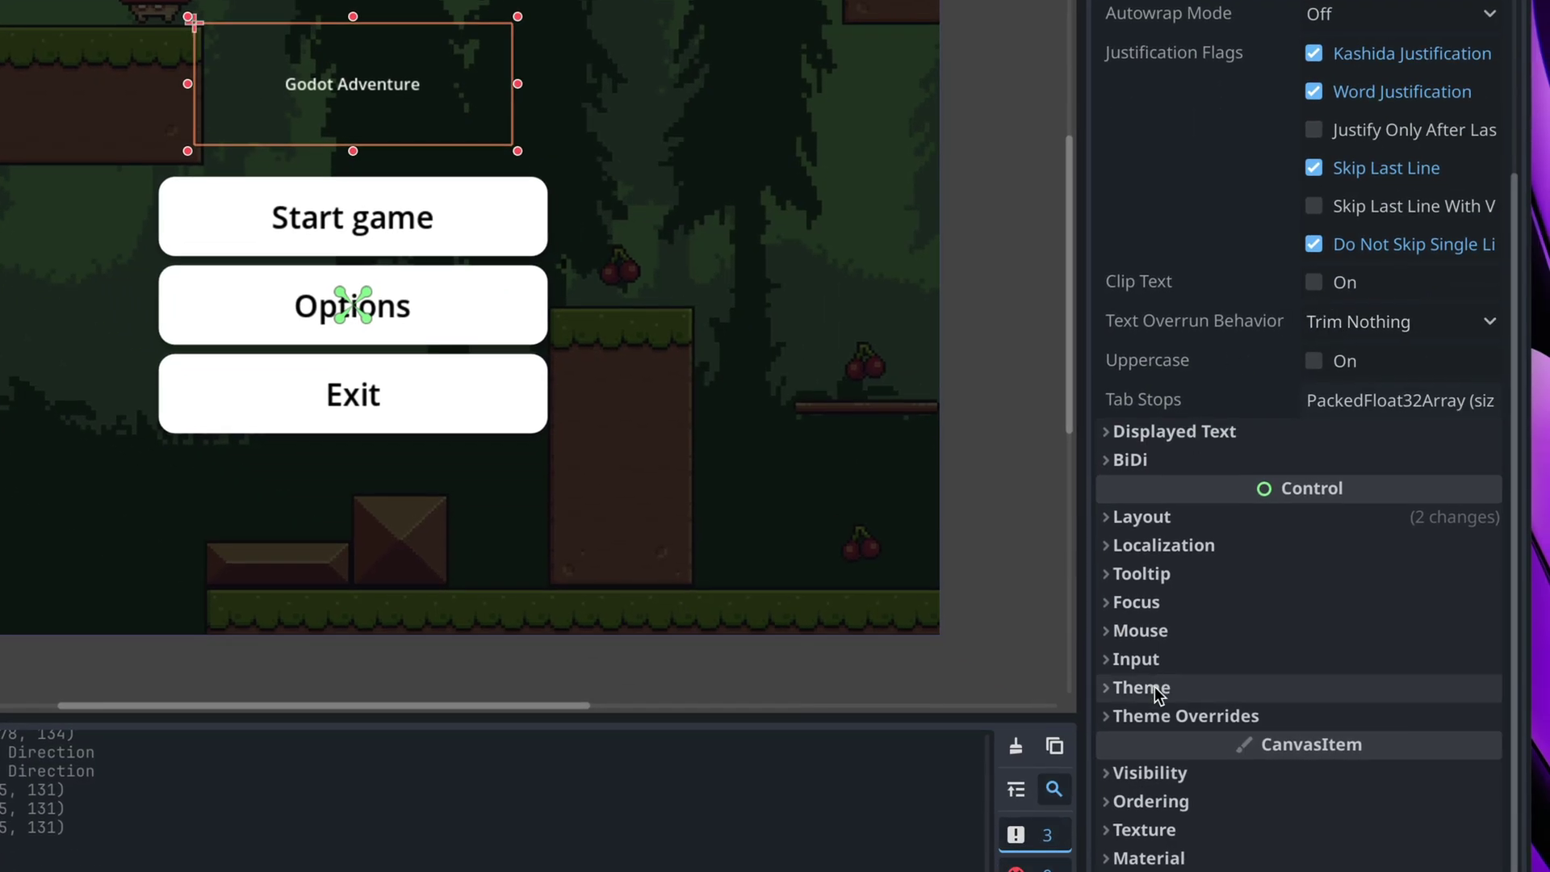
left_click(1148, 714)
scroll(1148, 710, "down", 2)
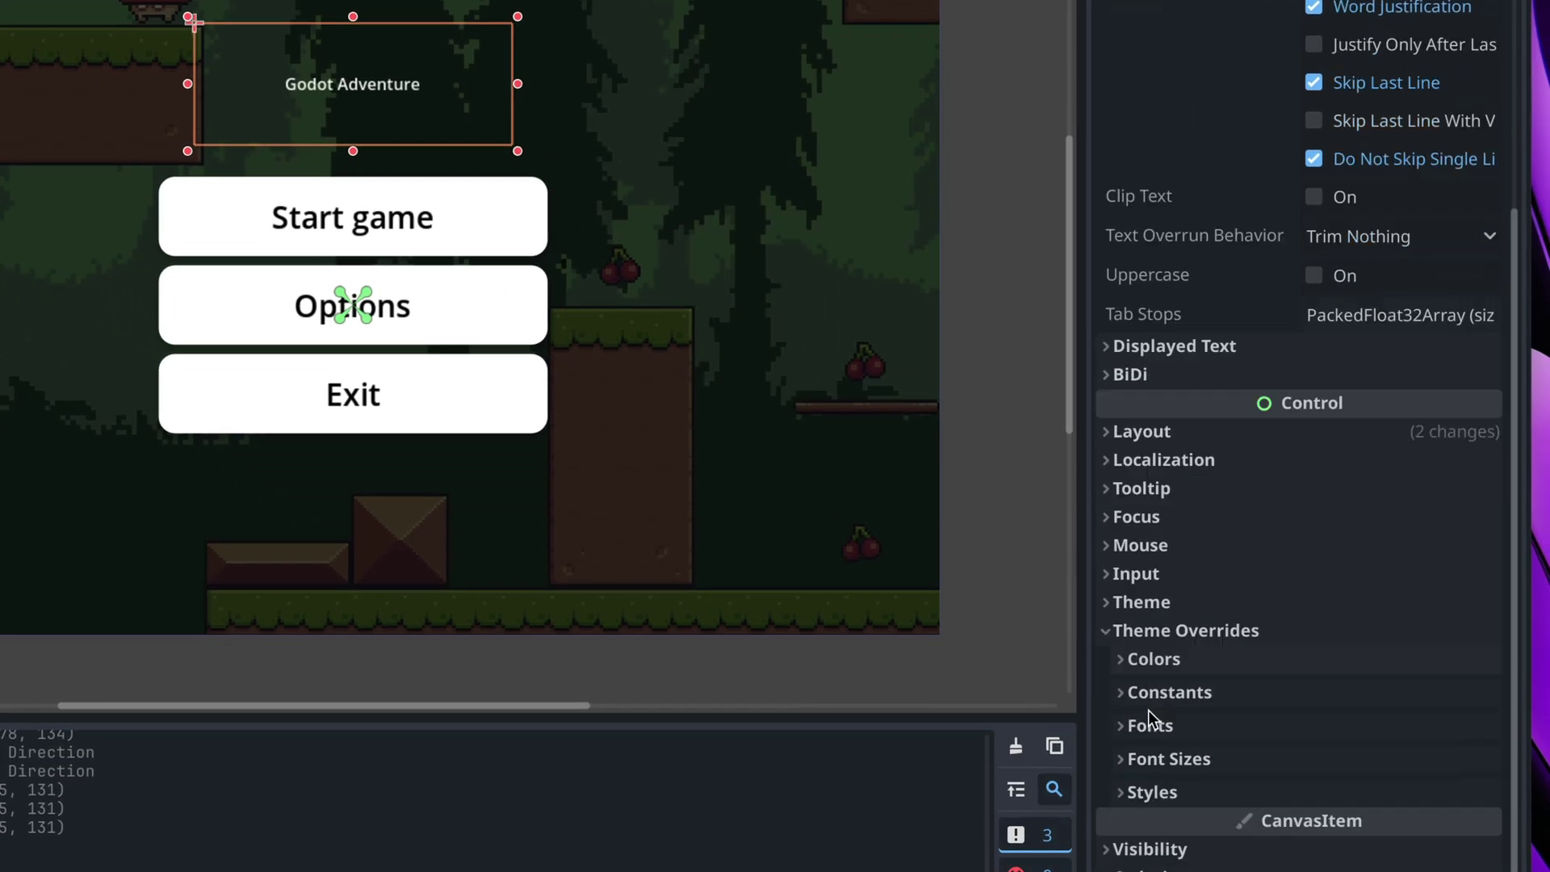
left_click(1149, 756)
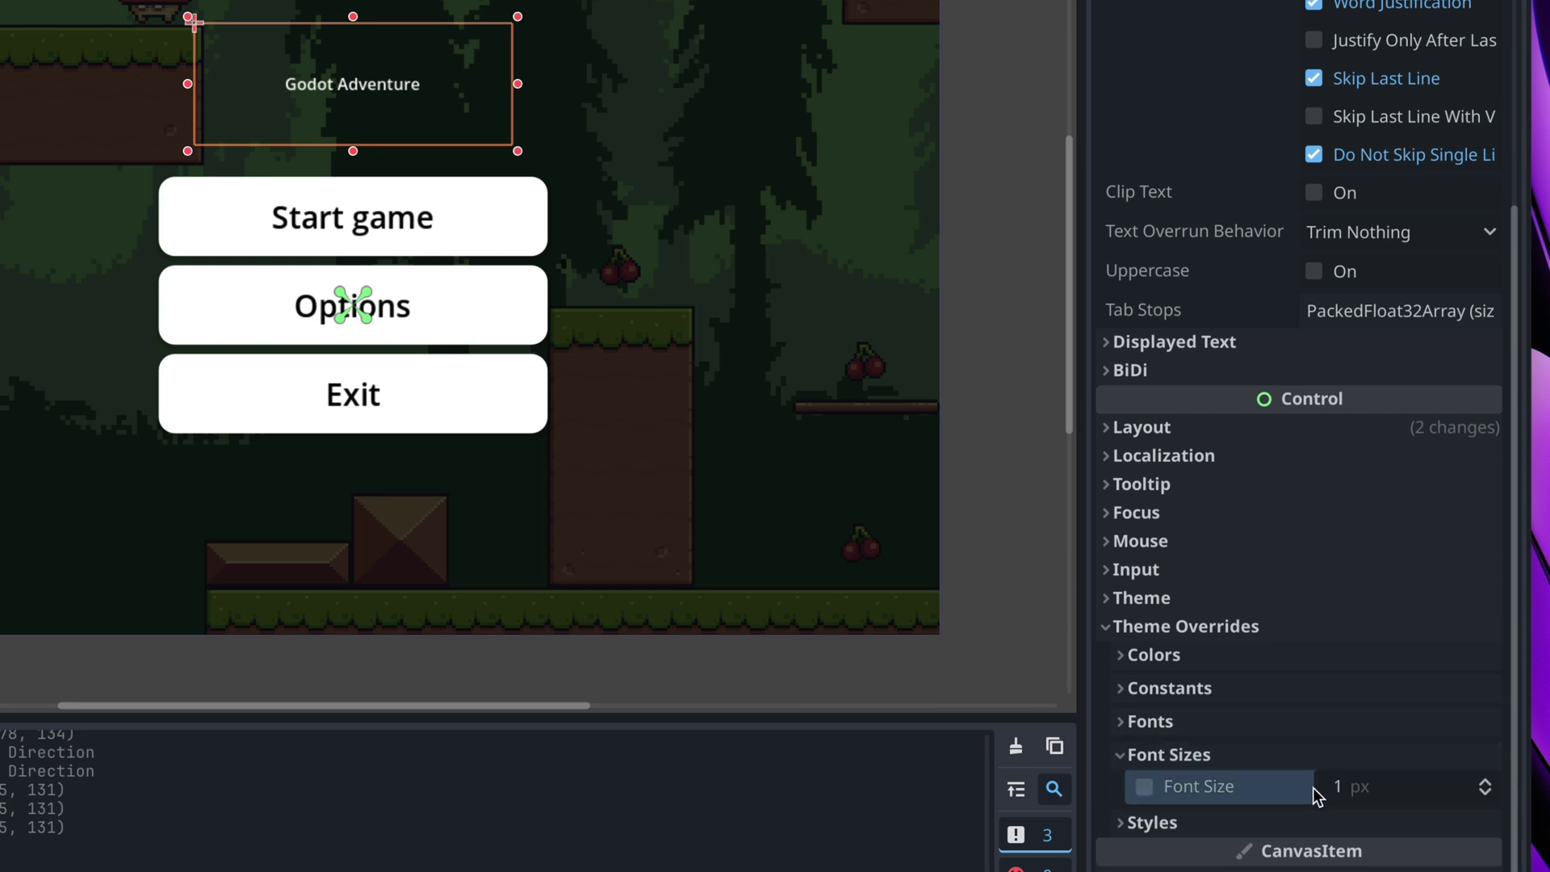
left_click(1332, 795)
type("61")
key("Return")
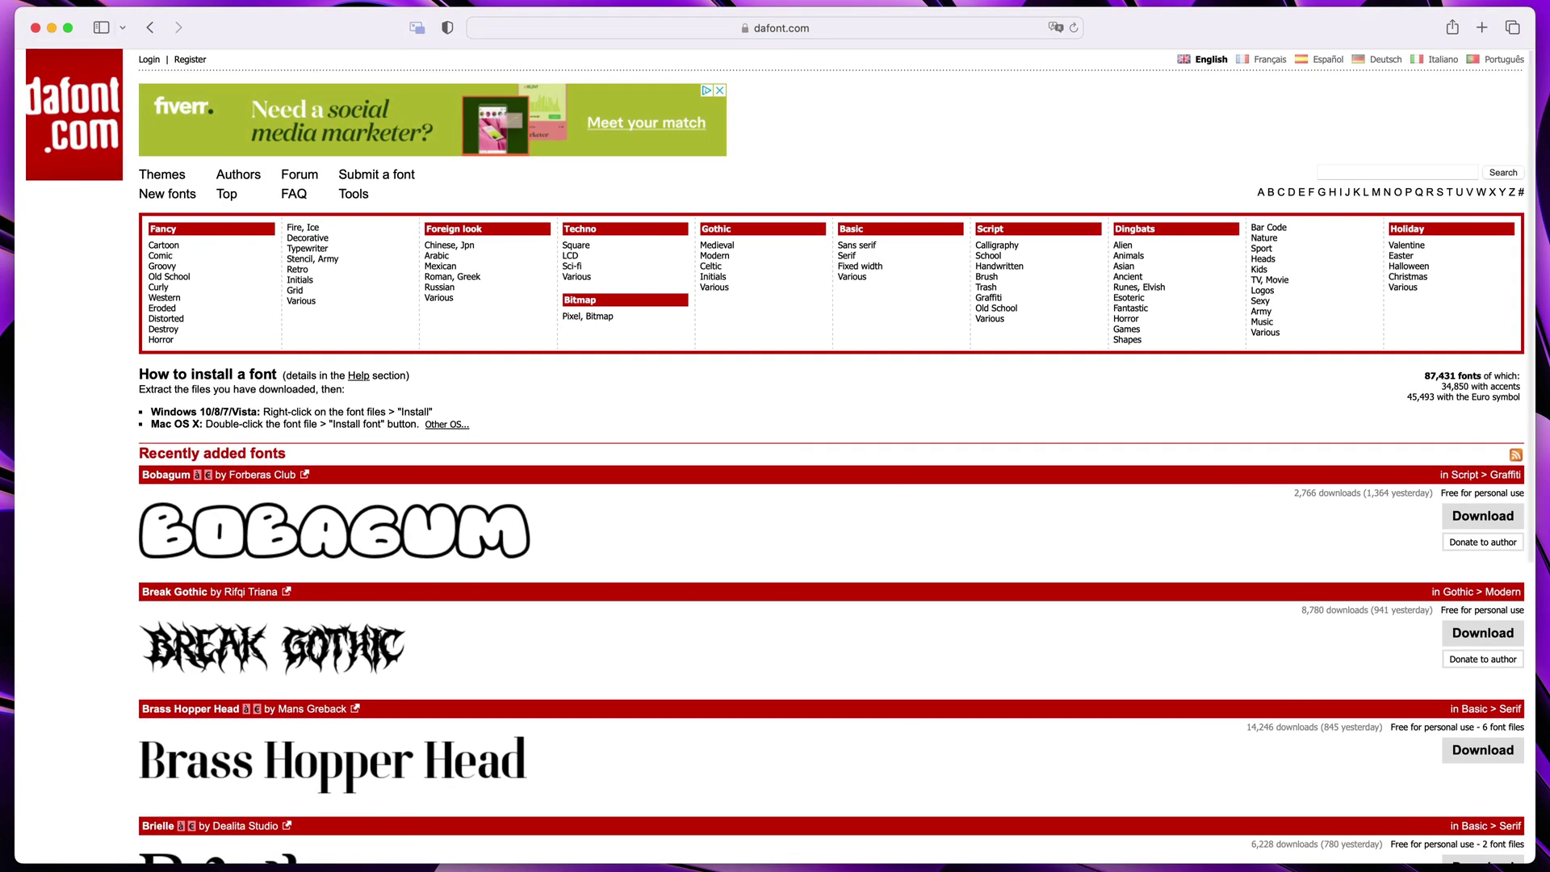
- Download the 16 px Grape Soda pixel font from DaFont's Pixel, Bitmap listings
scroll(1104, 489, "down", 6)
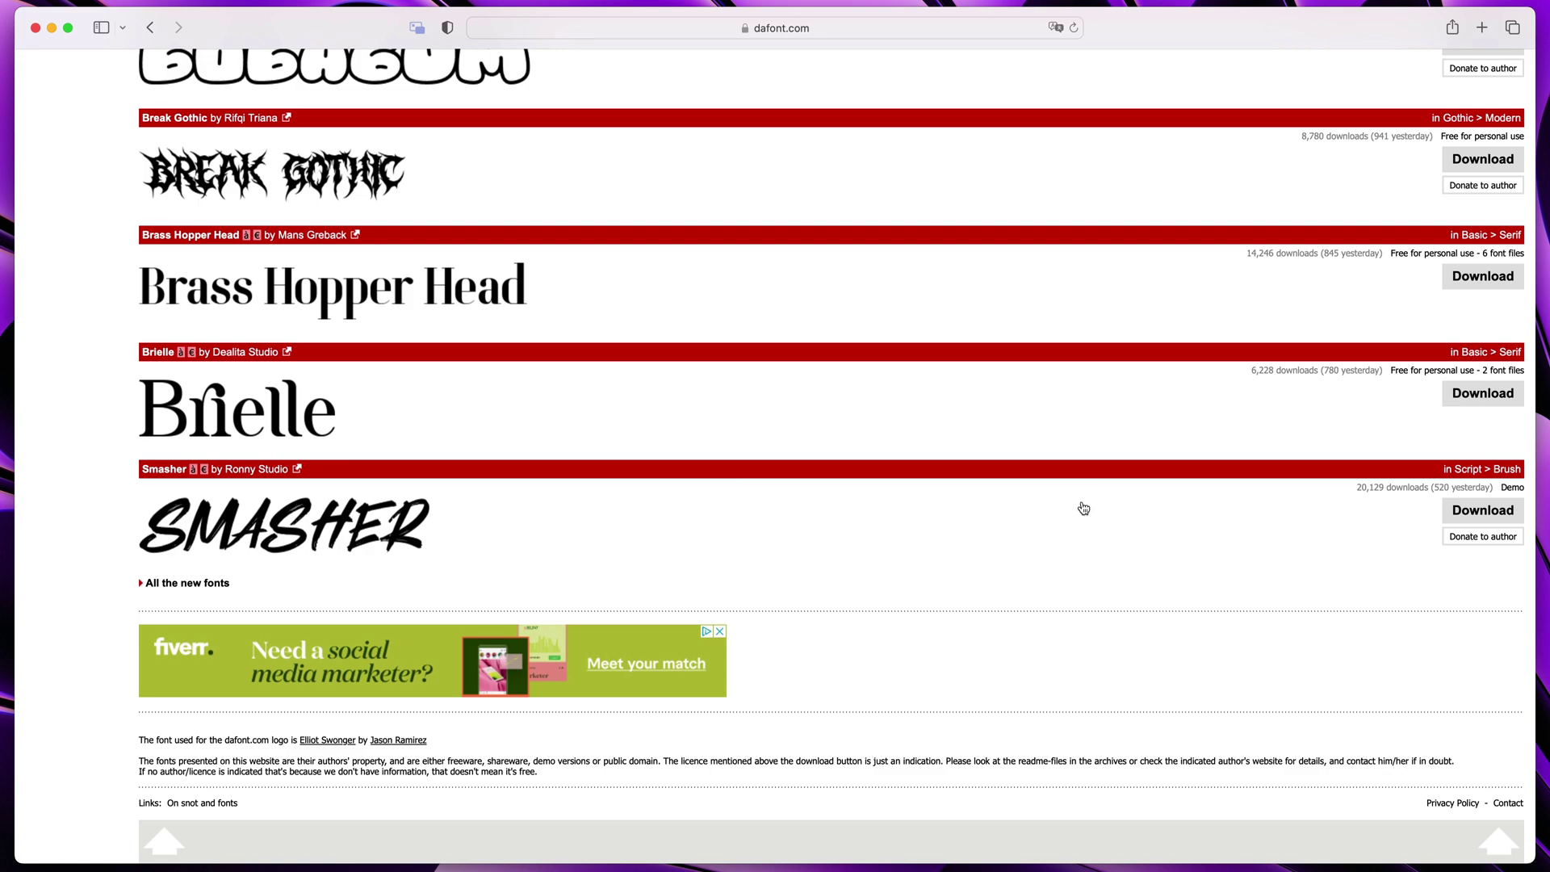
scroll(1082, 492, "up", 2)
scroll(1061, 499, "up", 5)
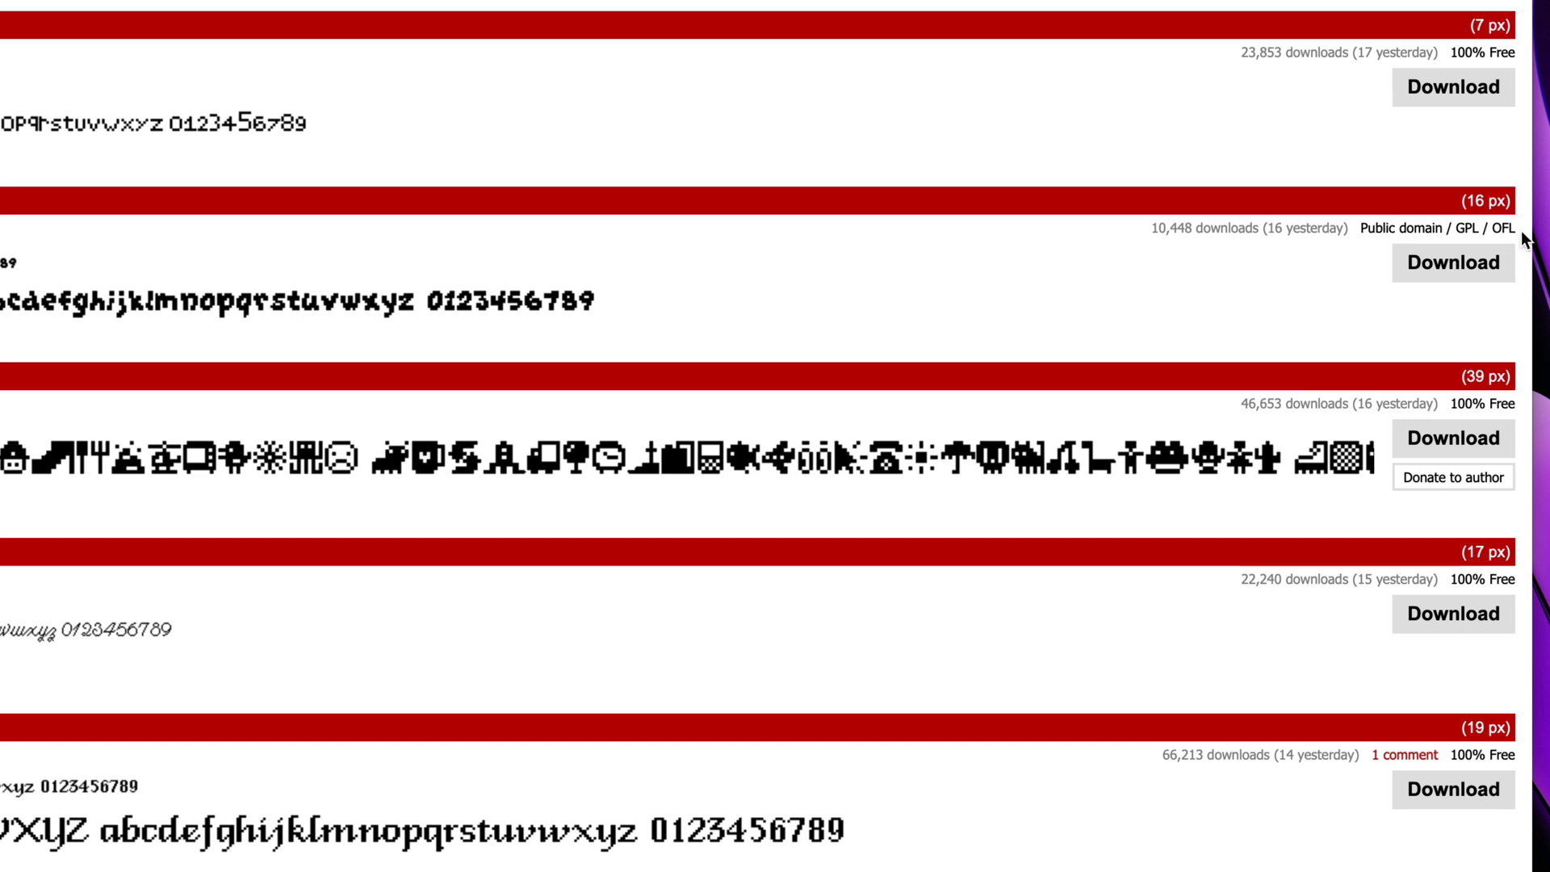
left_click(1469, 269)
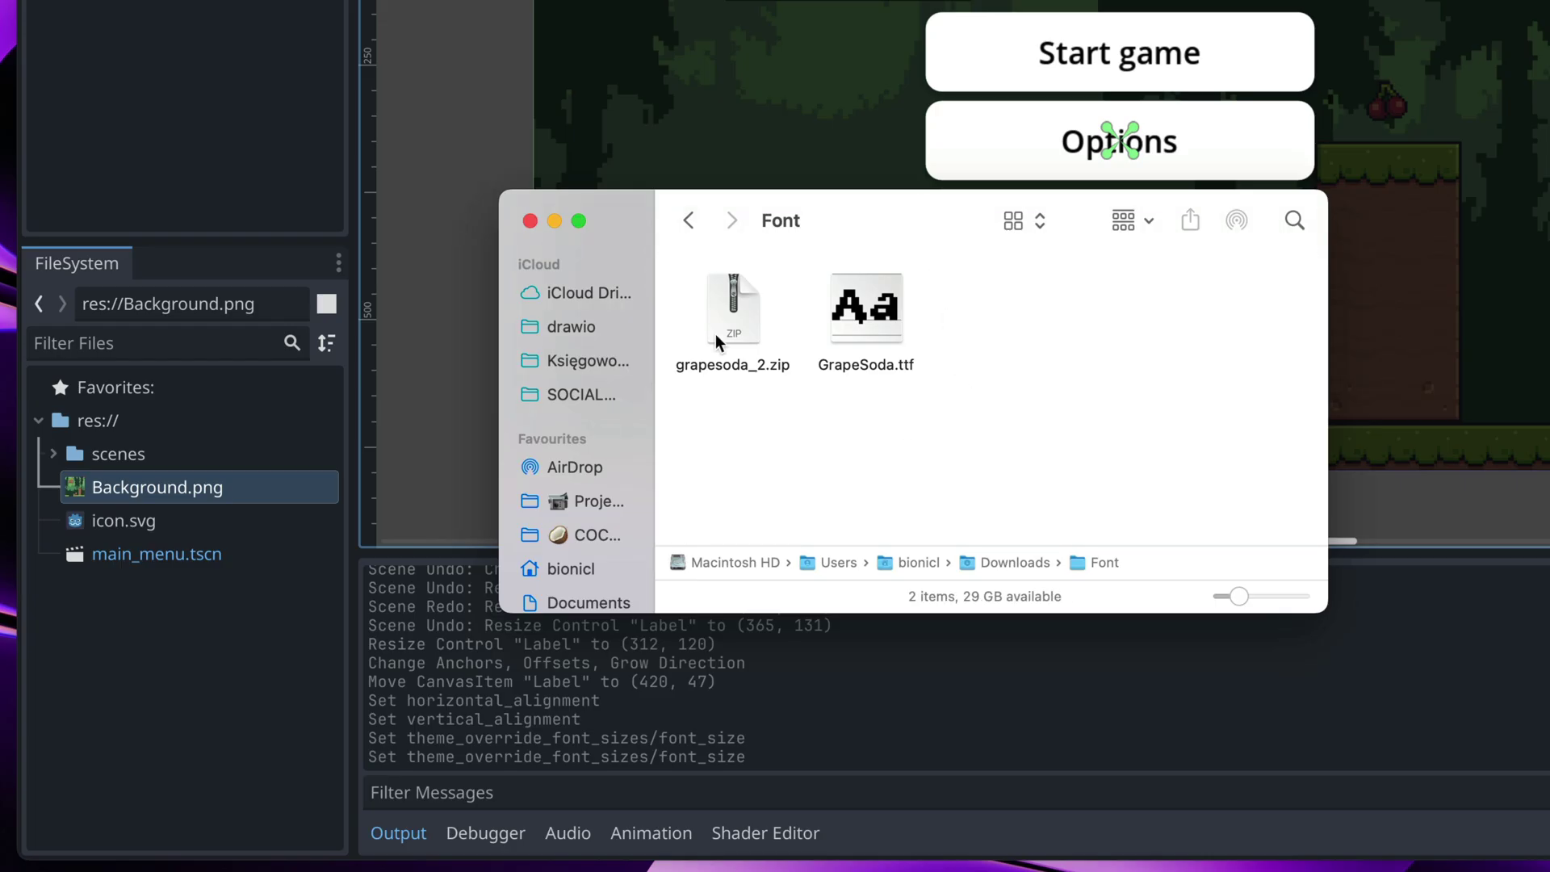
- Drag GrapeSoda.ttf from the Finder font folder into the project's res:// files
left_click(721, 309)
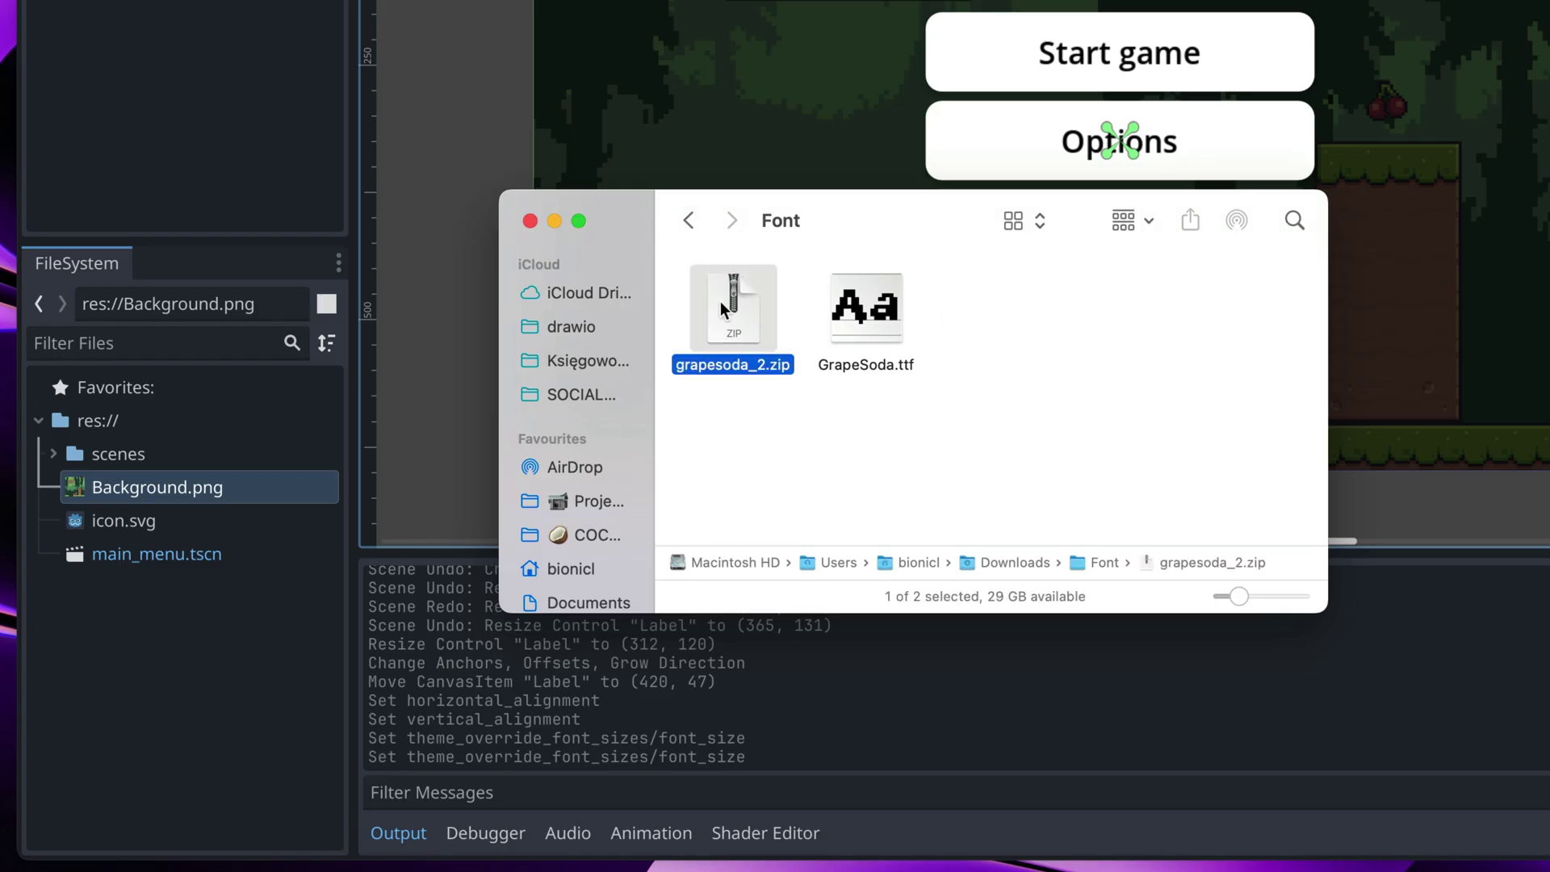
left_click(841, 305)
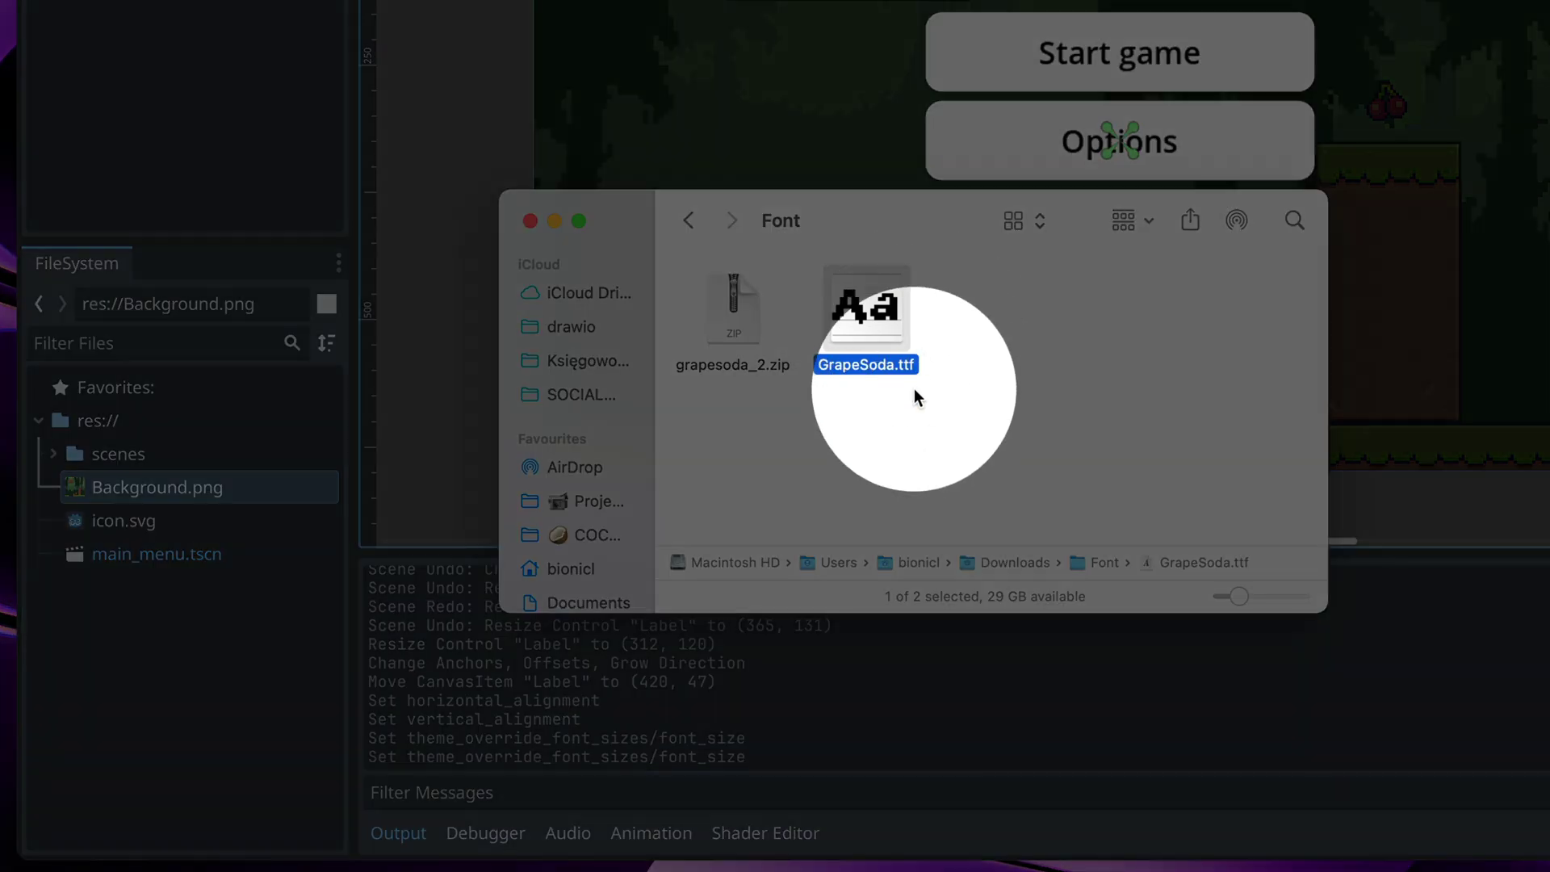
left_click_drag(876, 315, 150, 638)
left_click(148, 638)
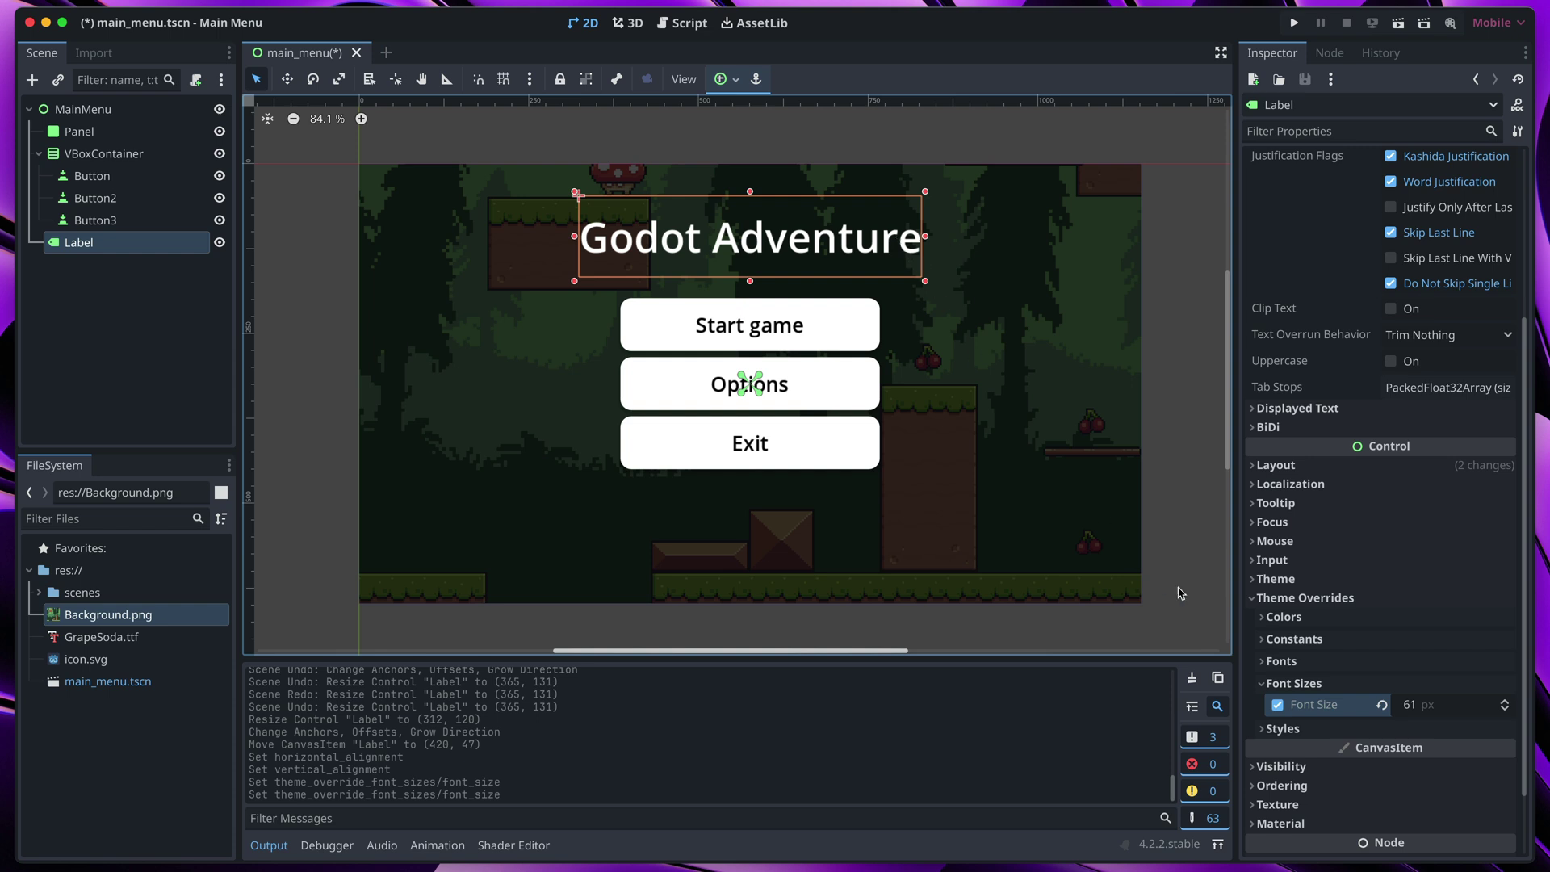
- Apply the GrapeSoda font to the title at a font size of 101 px
left_click(1265, 661)
scroll(1283, 650, "down", 3)
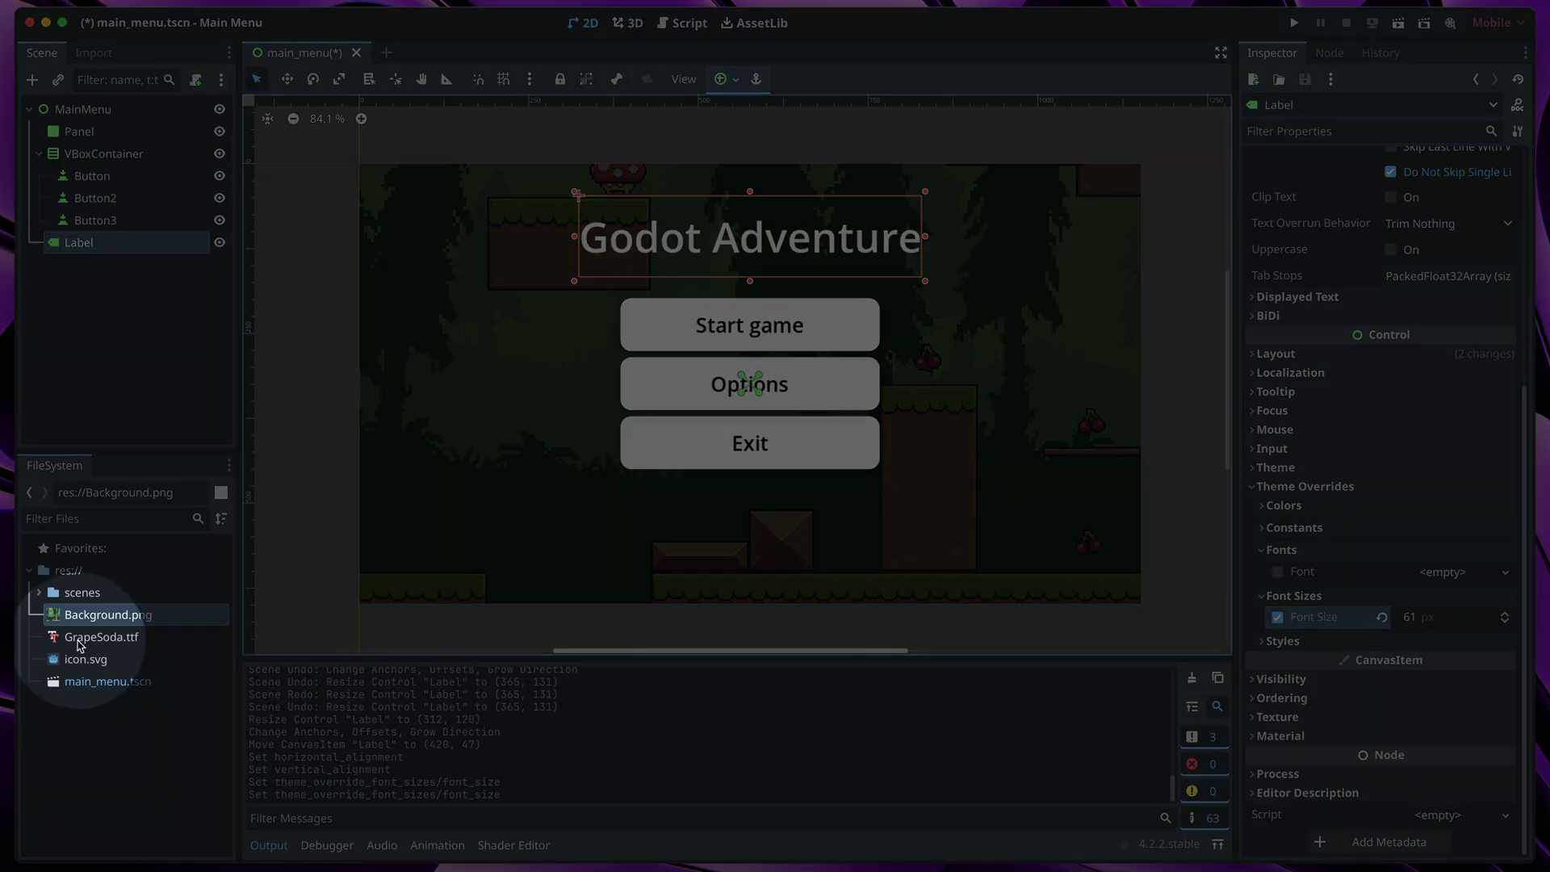
left_click_drag(101, 636, 1405, 575)
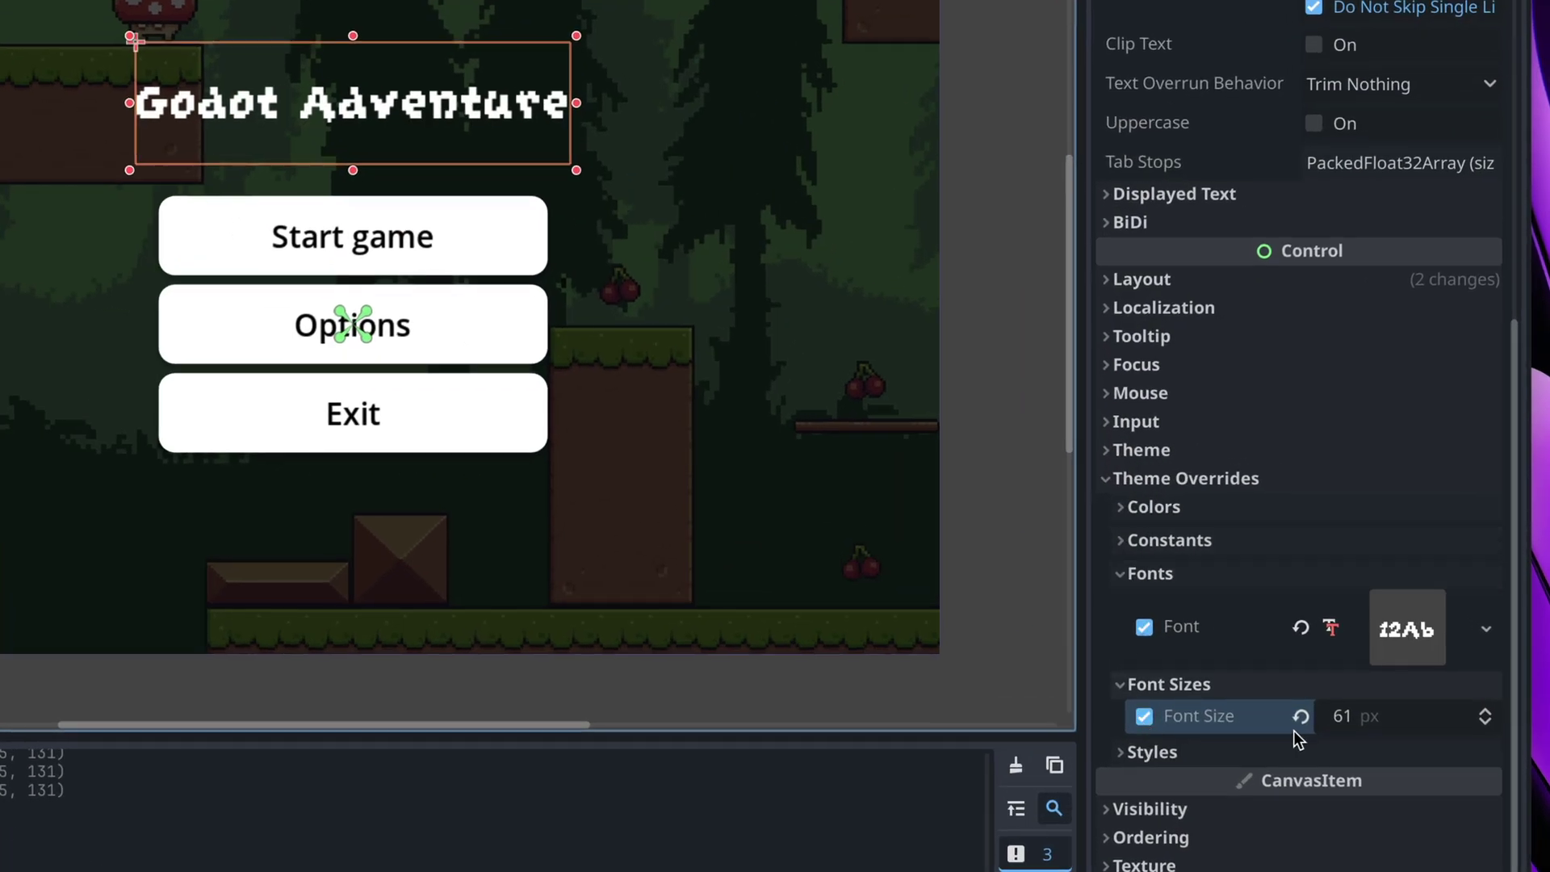
left_click_drag(1340, 717, 1407, 661)
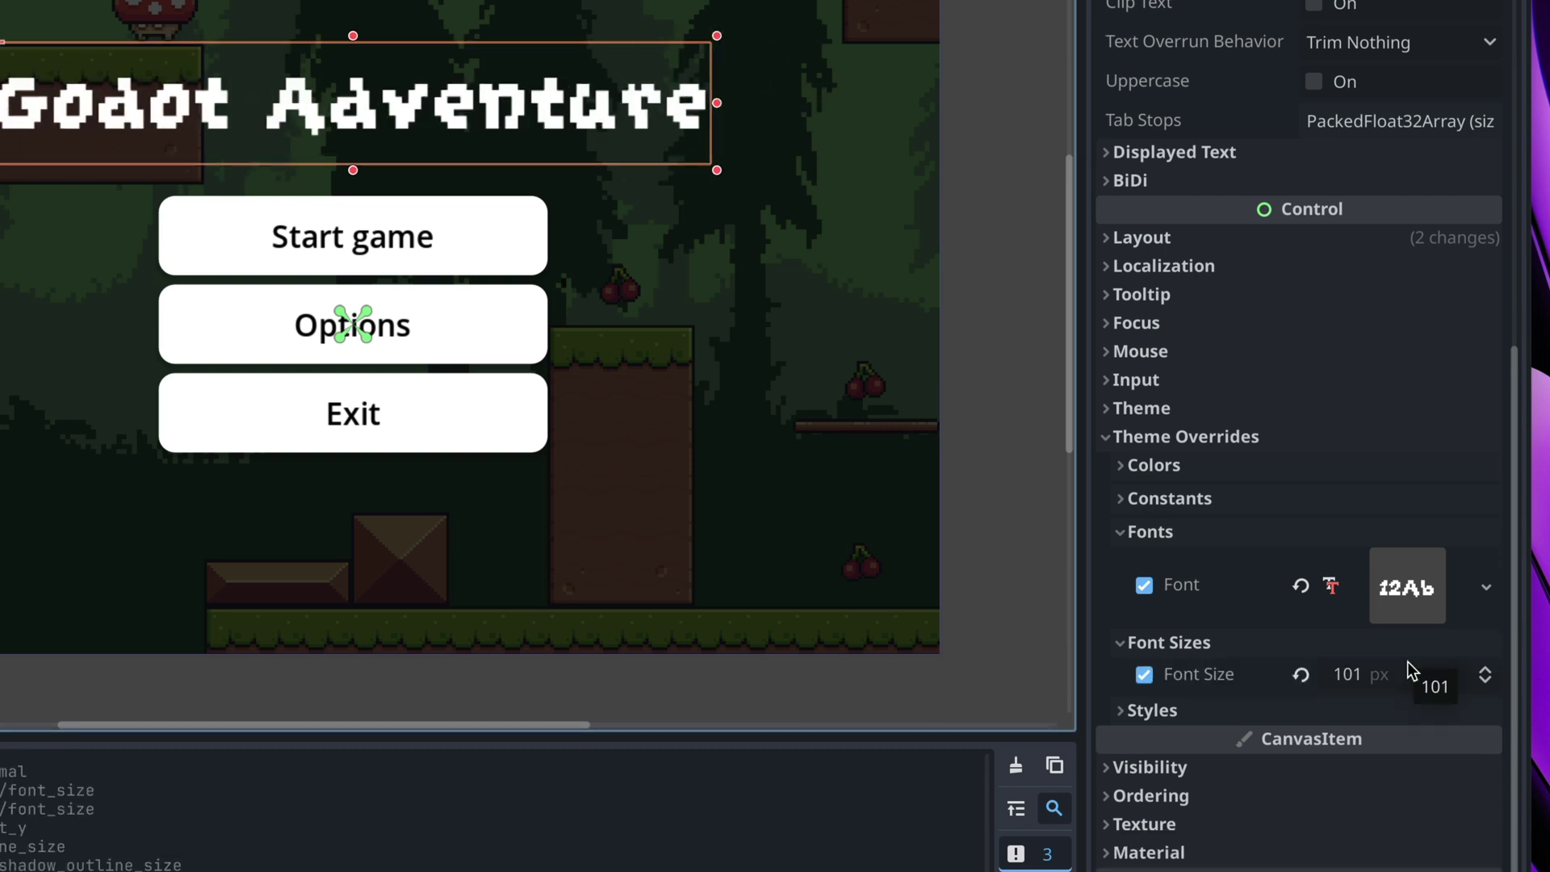
- Give the title a black font shadow offset 10 px downward
left_click(1149, 477)
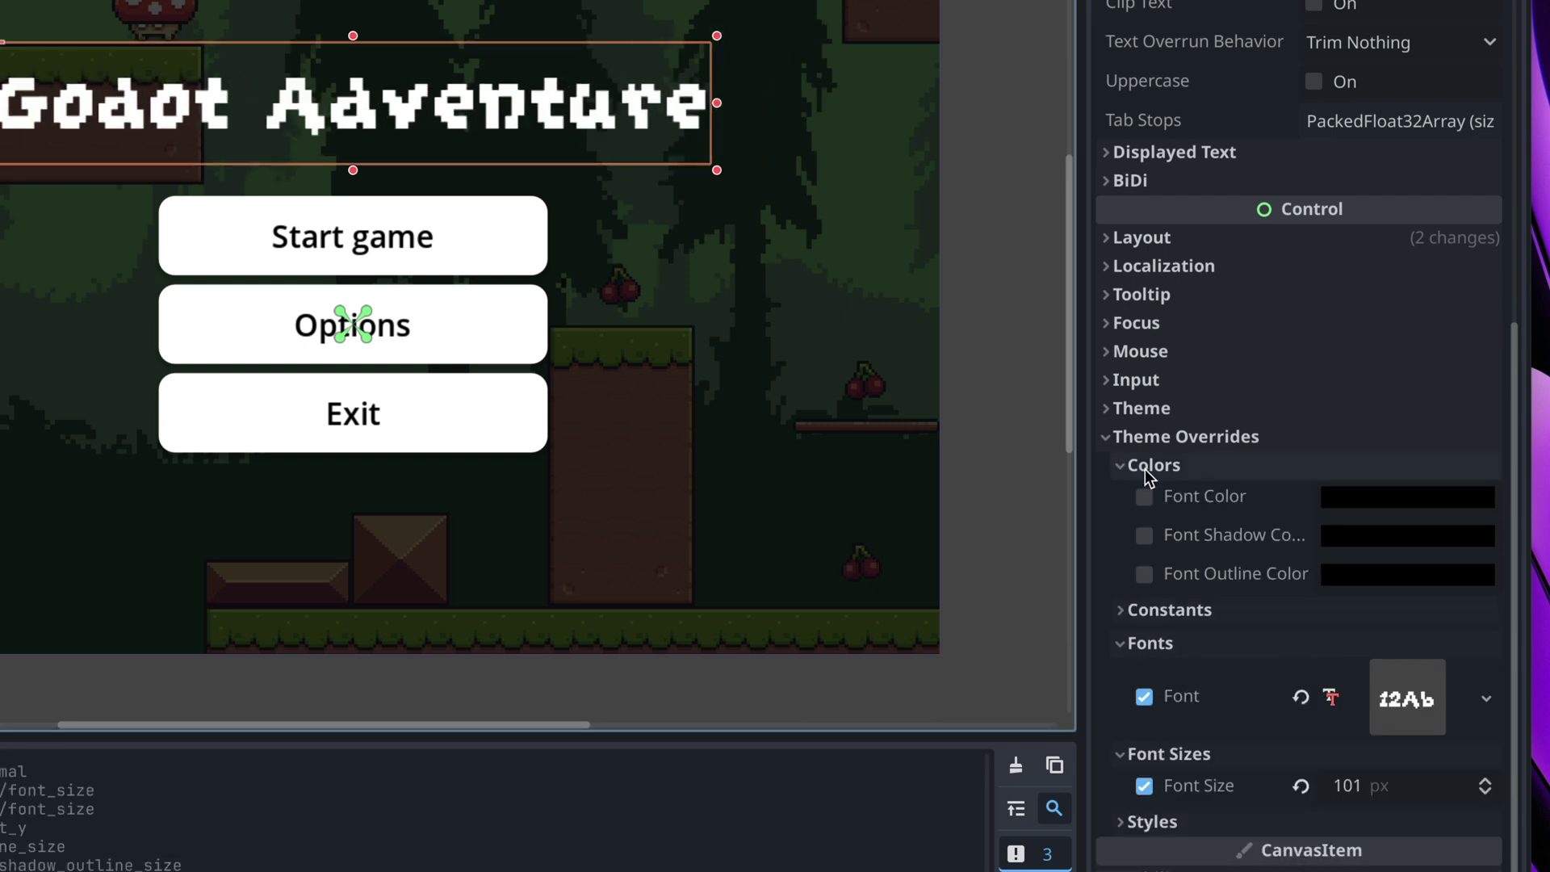
left_click(1143, 536)
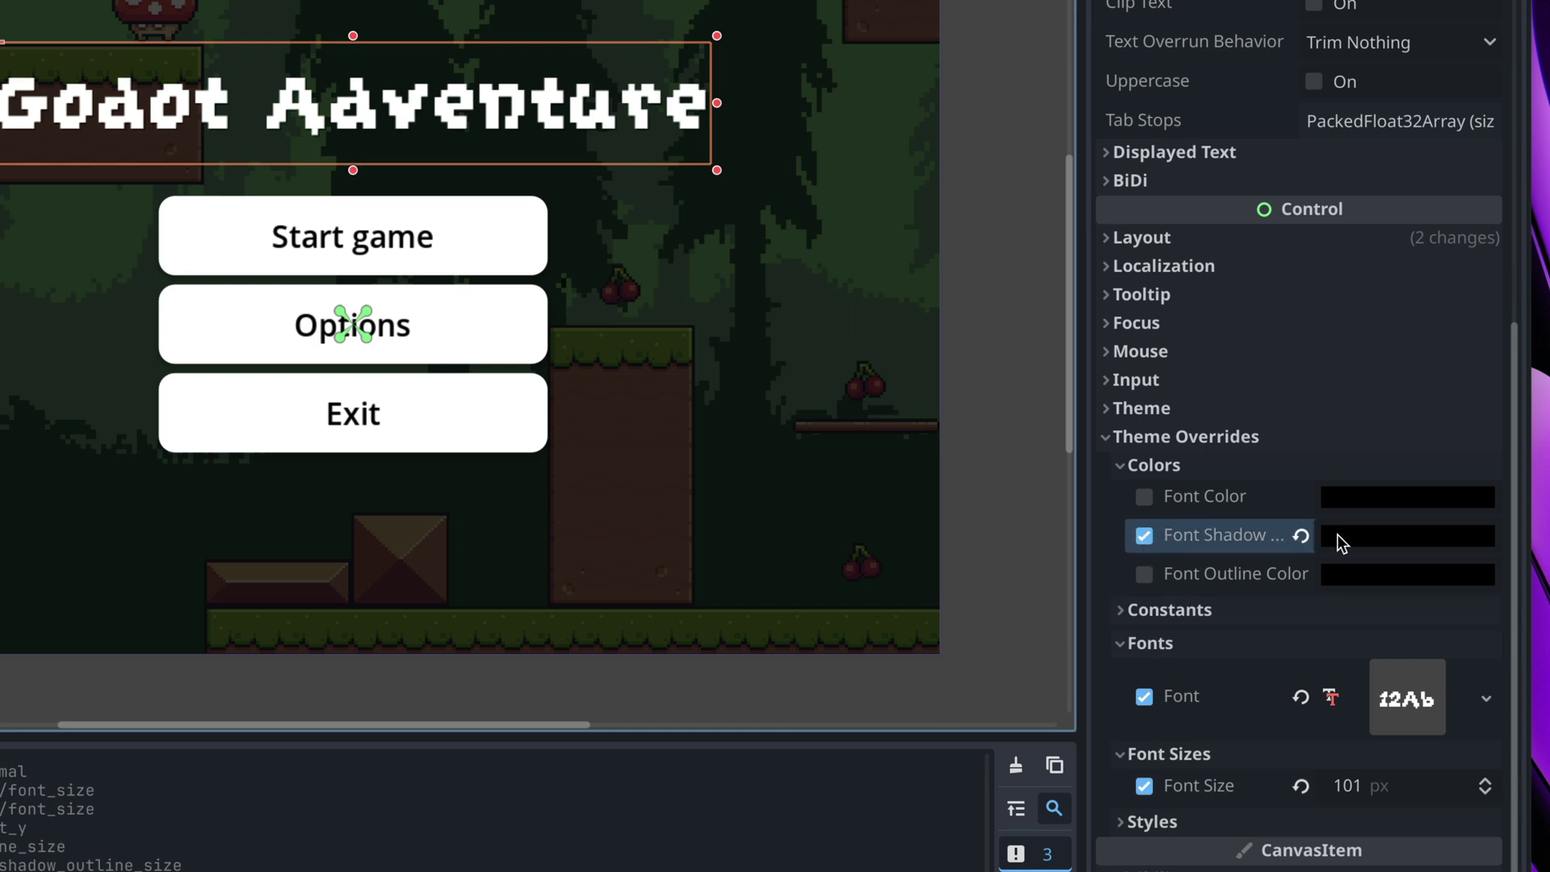
left_click(1121, 611)
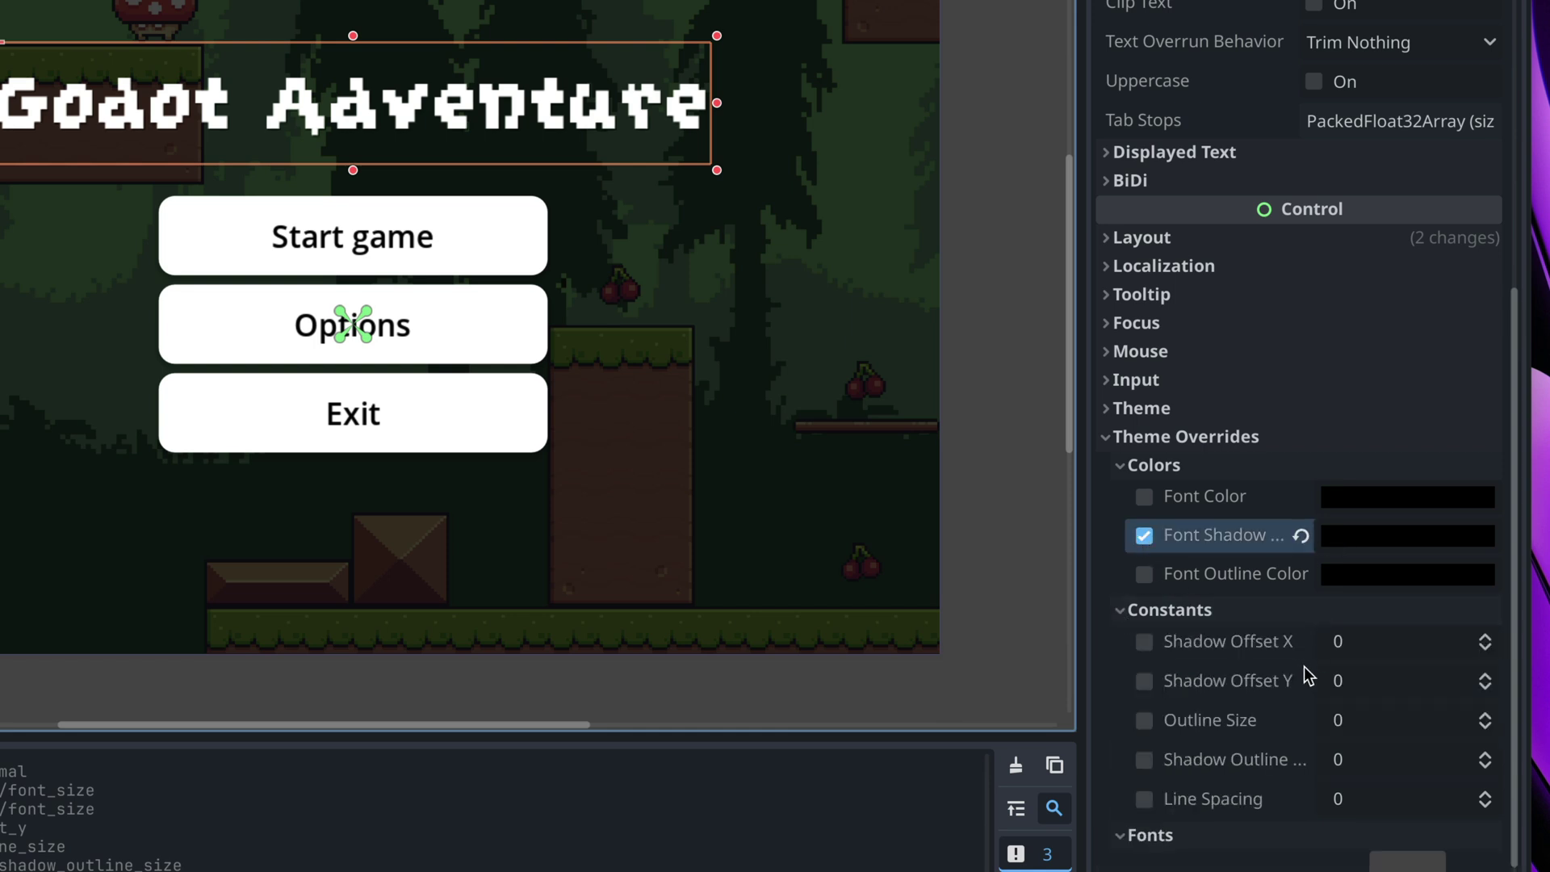
left_click(1332, 682)
type("80")
key("Down")
key("Down")
key("Down")
key("Down")
key("Down")
key("Down")
key("Down")
key("Down")
key("Down")
key("Down")
key("Down")
key("Down")
key("Down")
key("Down")
key("Down")
key("Down")
key("Down")
key("Down")
key("Down")
key("Down")
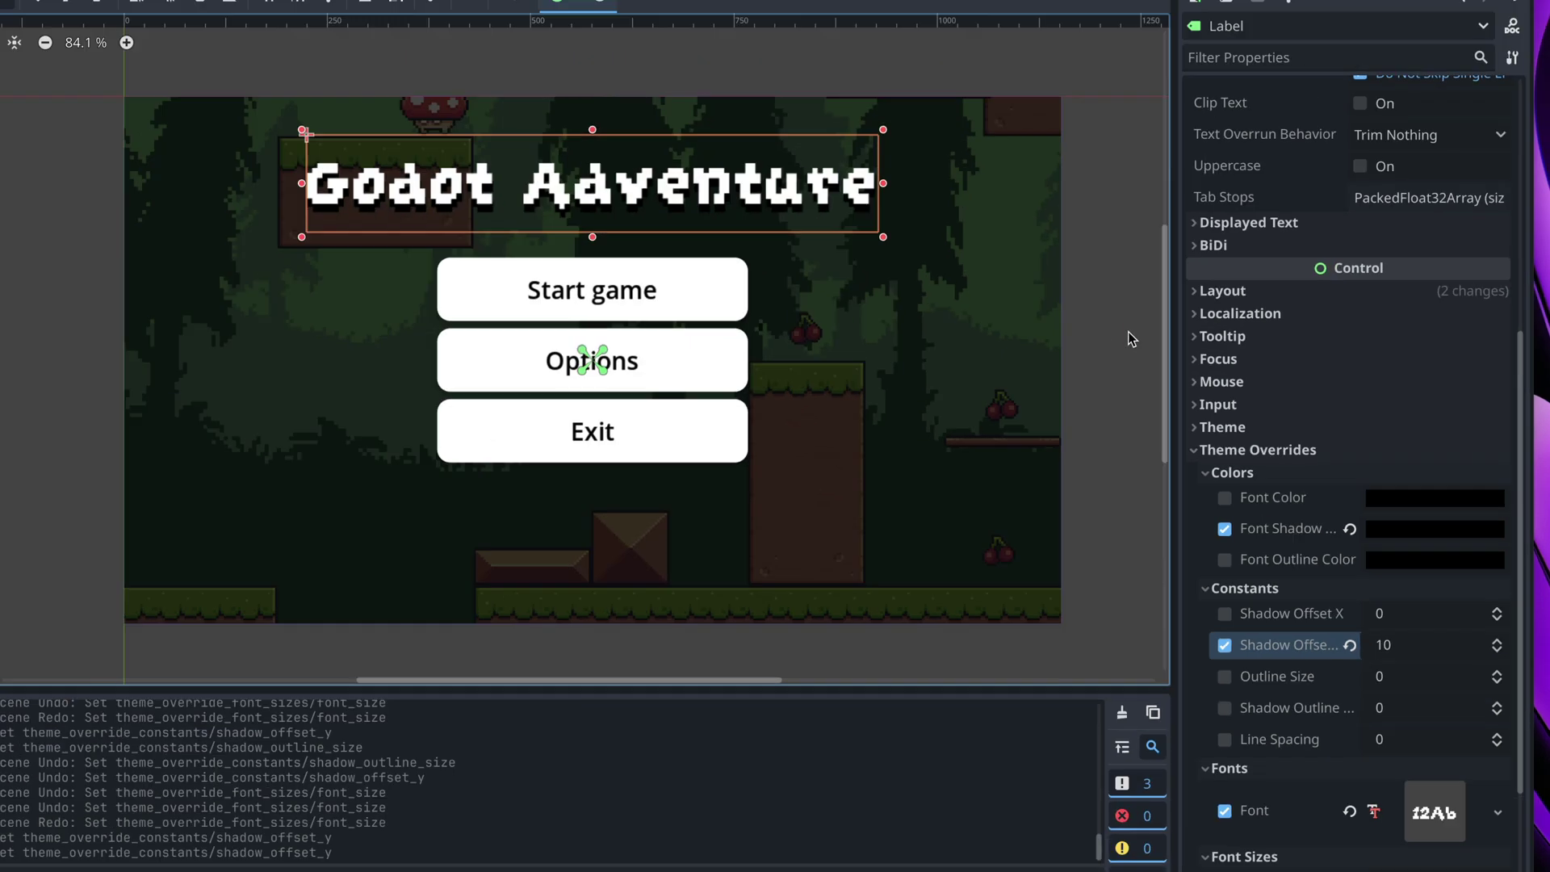
left_click(1027, 296)
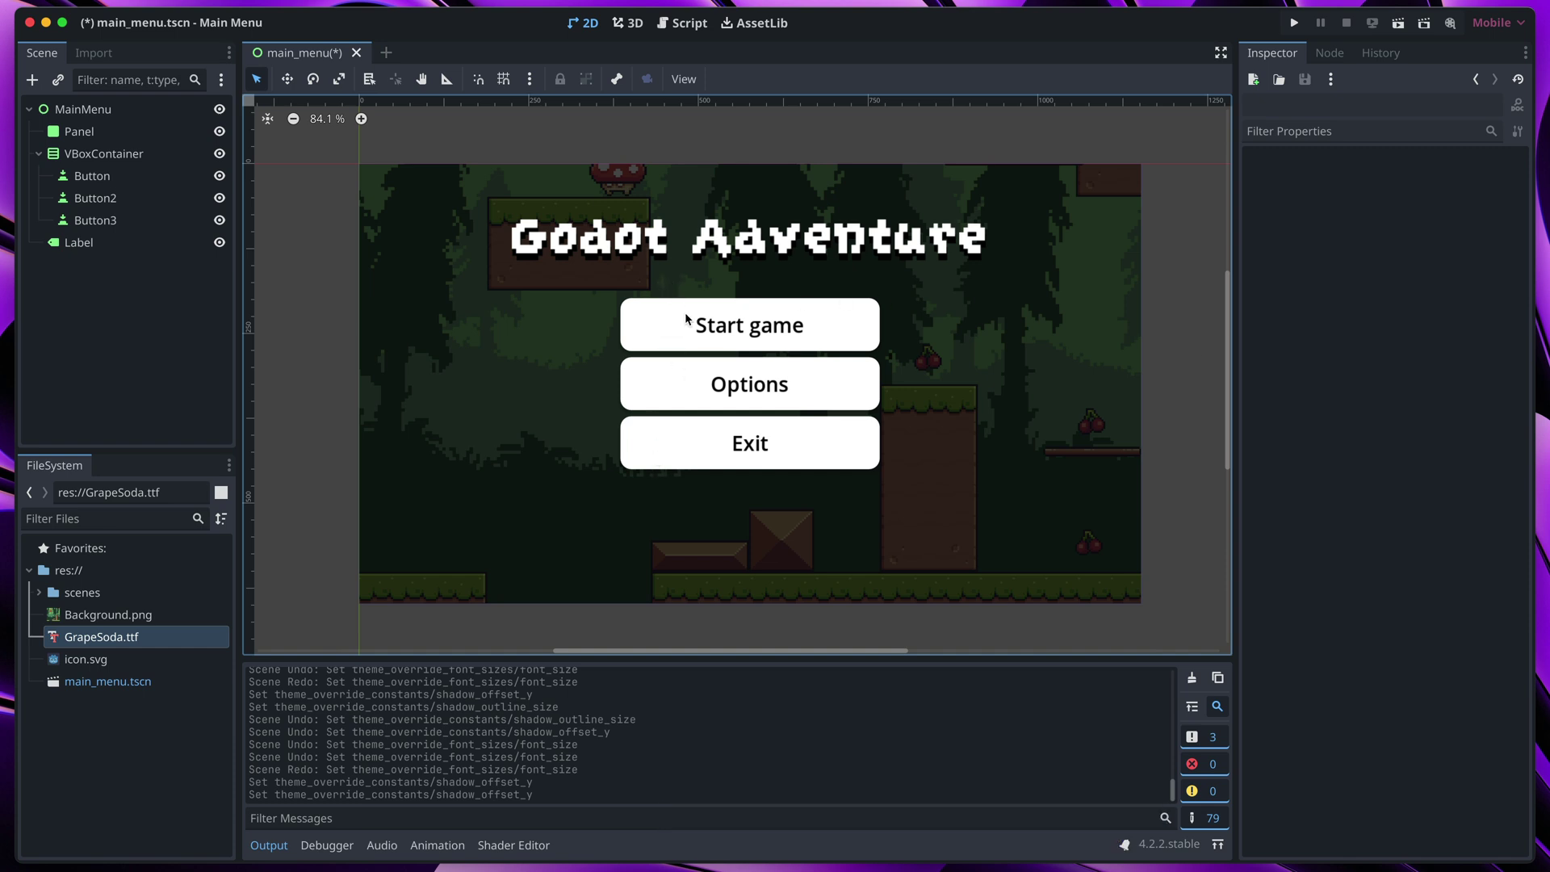
- Select the VBoxContainer and drag the button column lower beneath the title
left_click(76, 155)
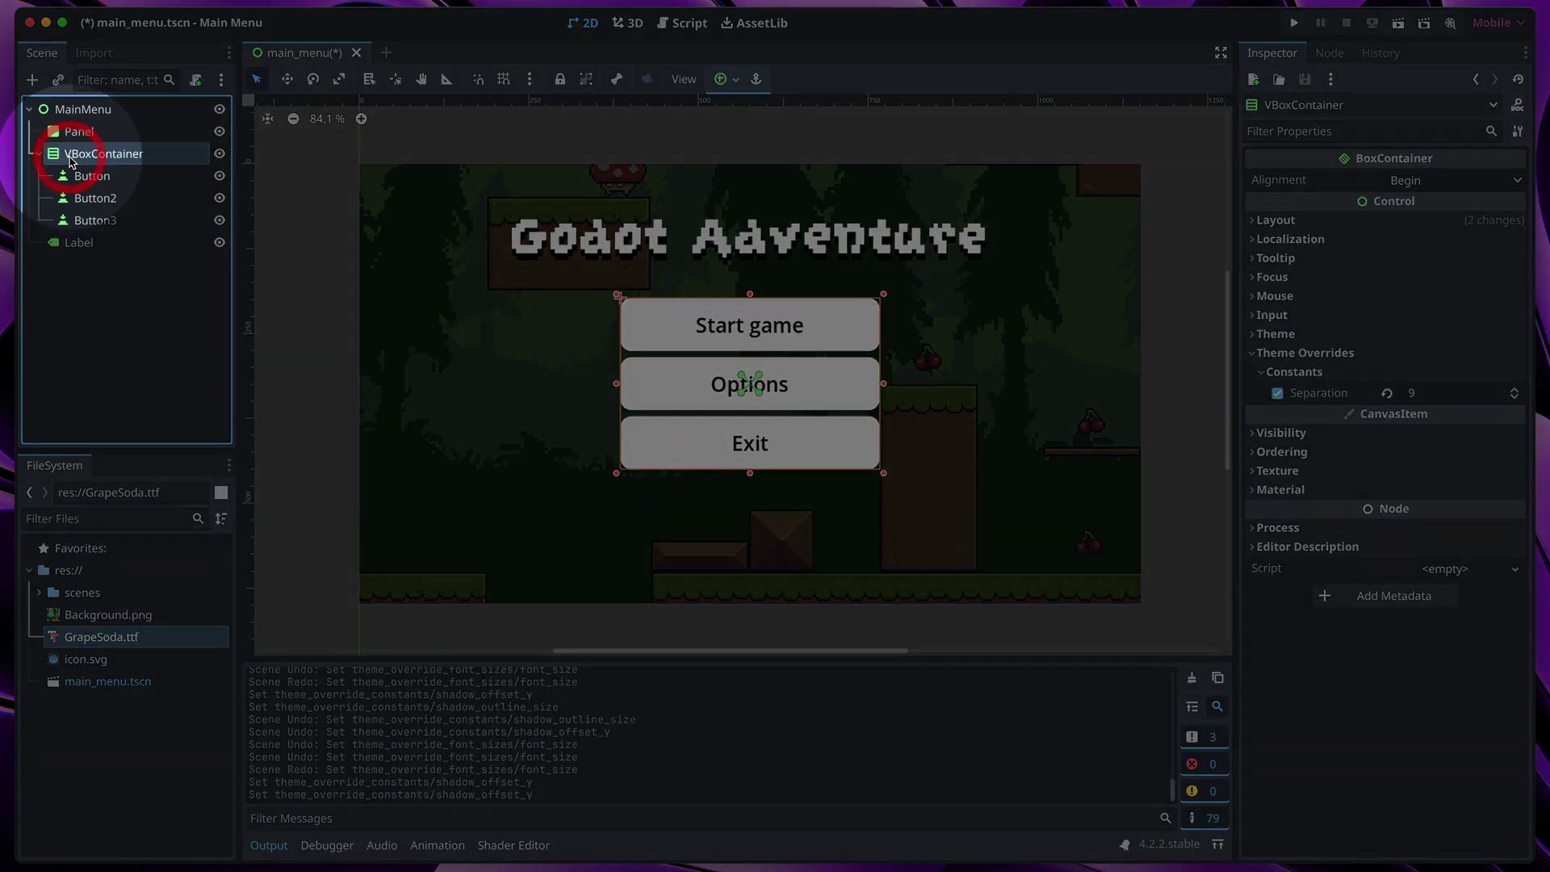
left_click(849, 333)
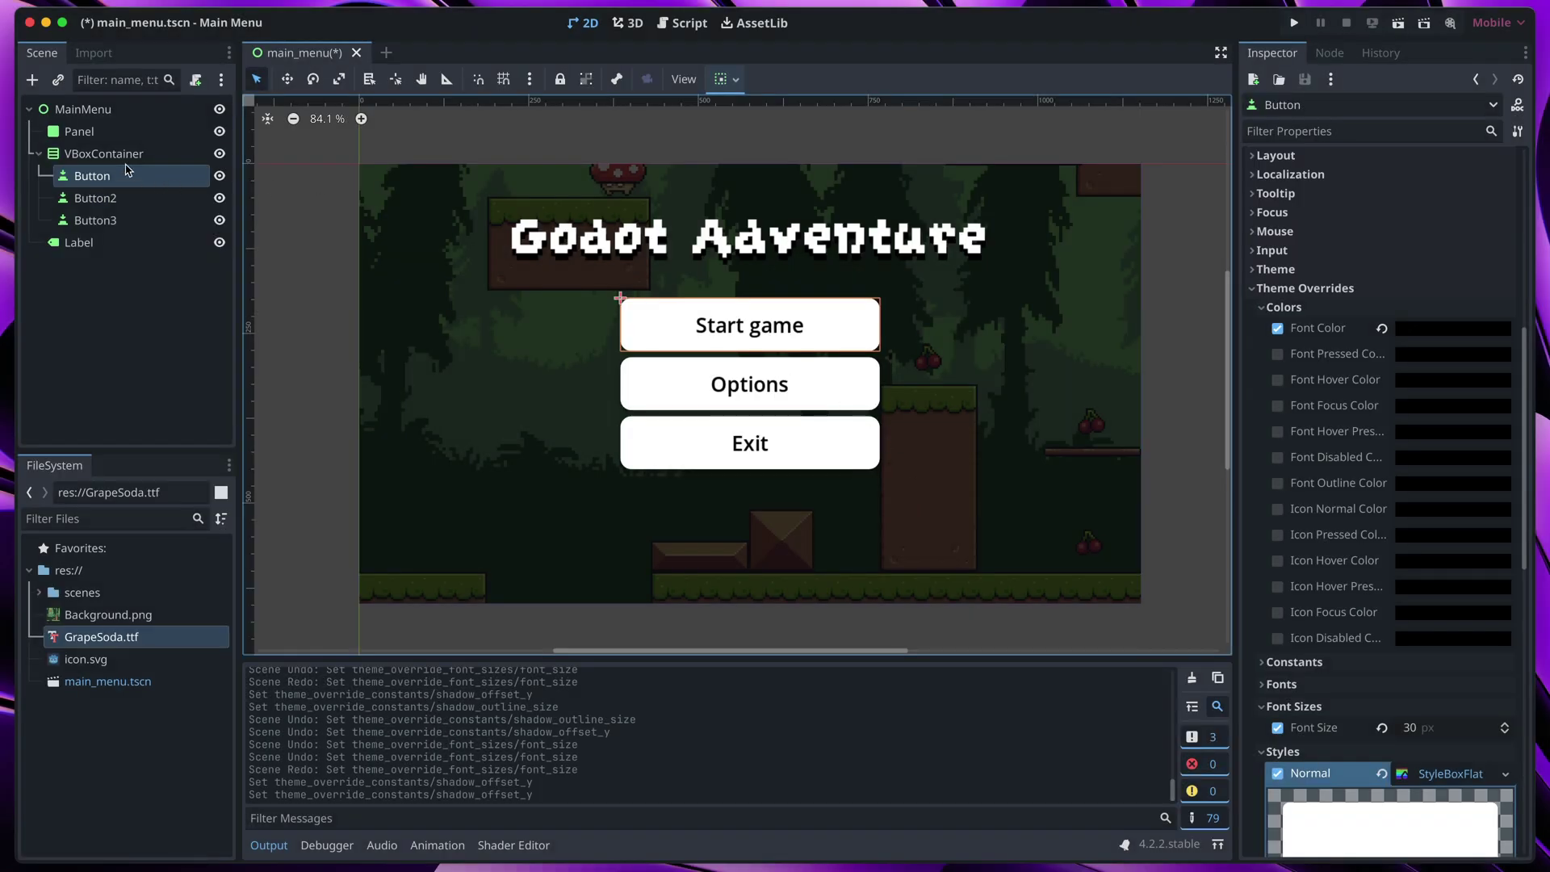
left_click(104, 154)
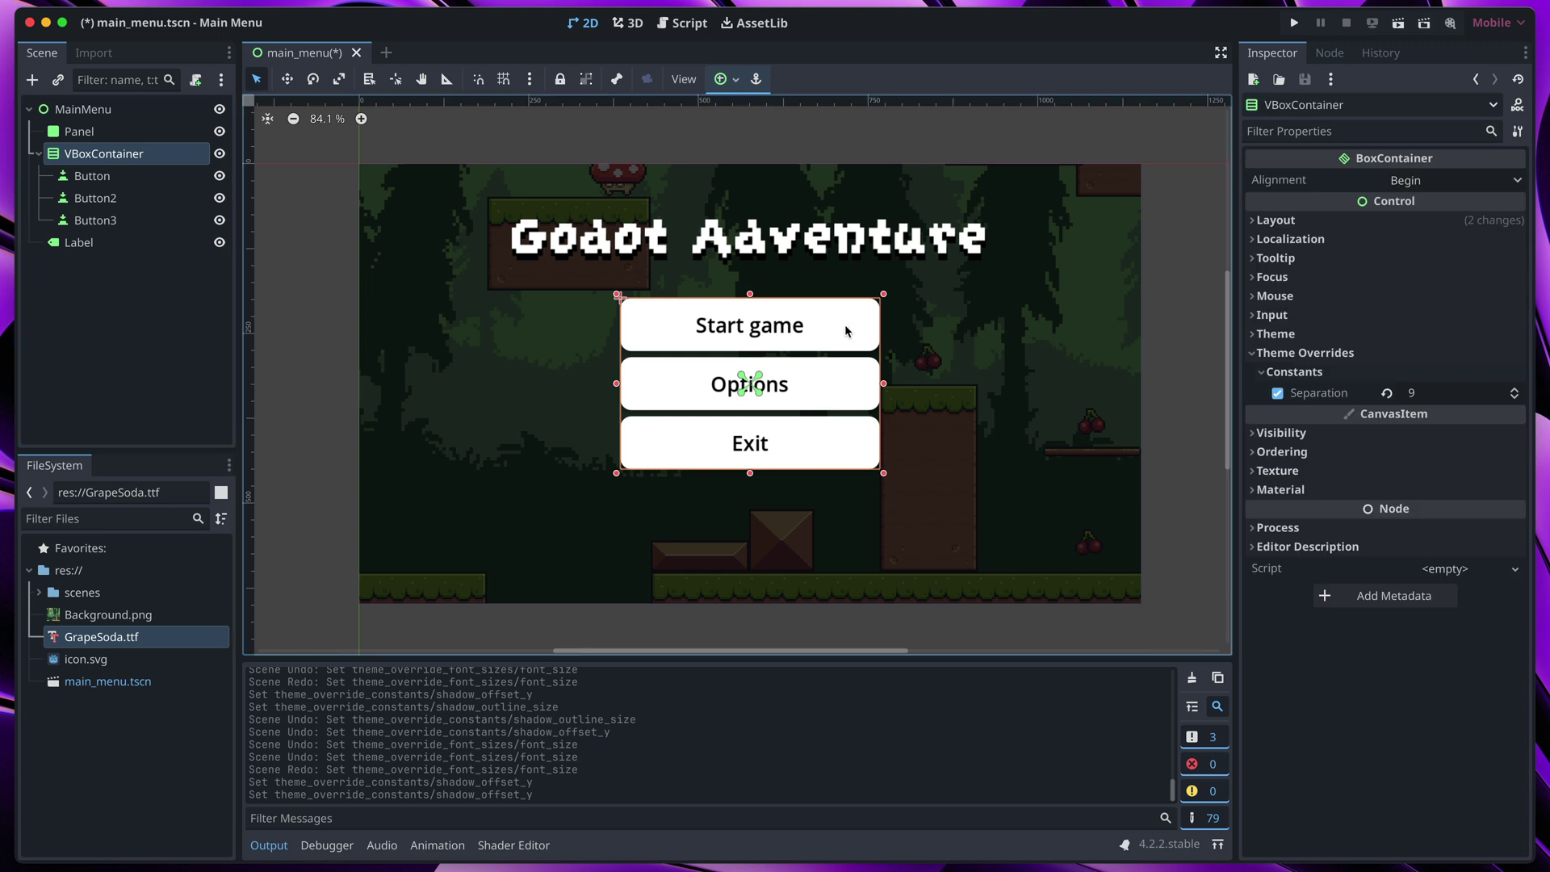
left_click_drag(847, 330, 838, 370, "alt")
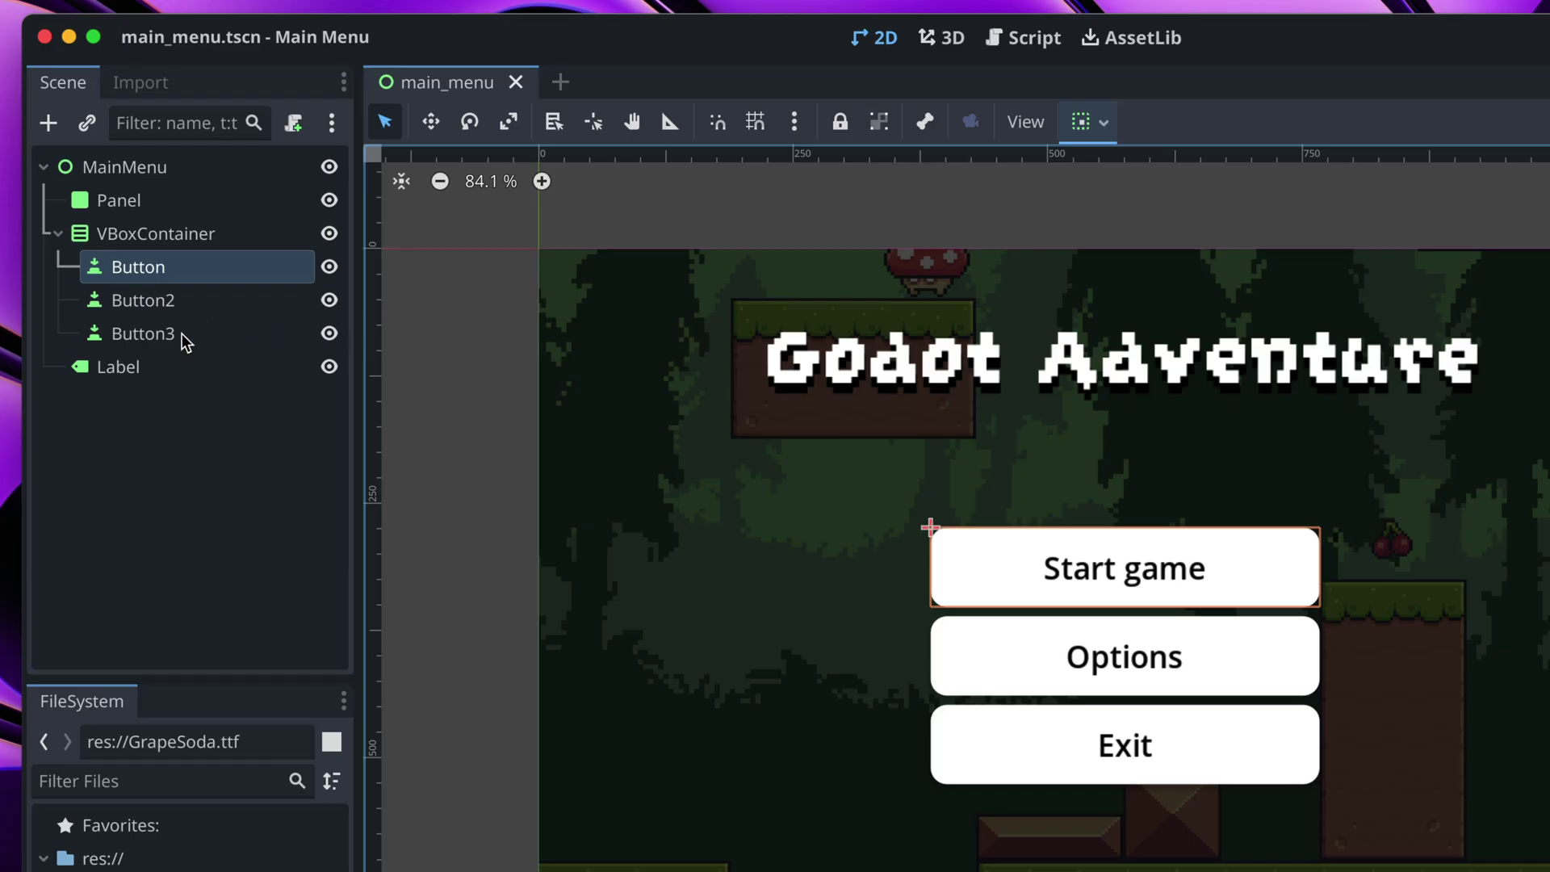
- Select all three buttons and copy their Normal StyleBoxFlat style
left_click(182, 333, "shift")
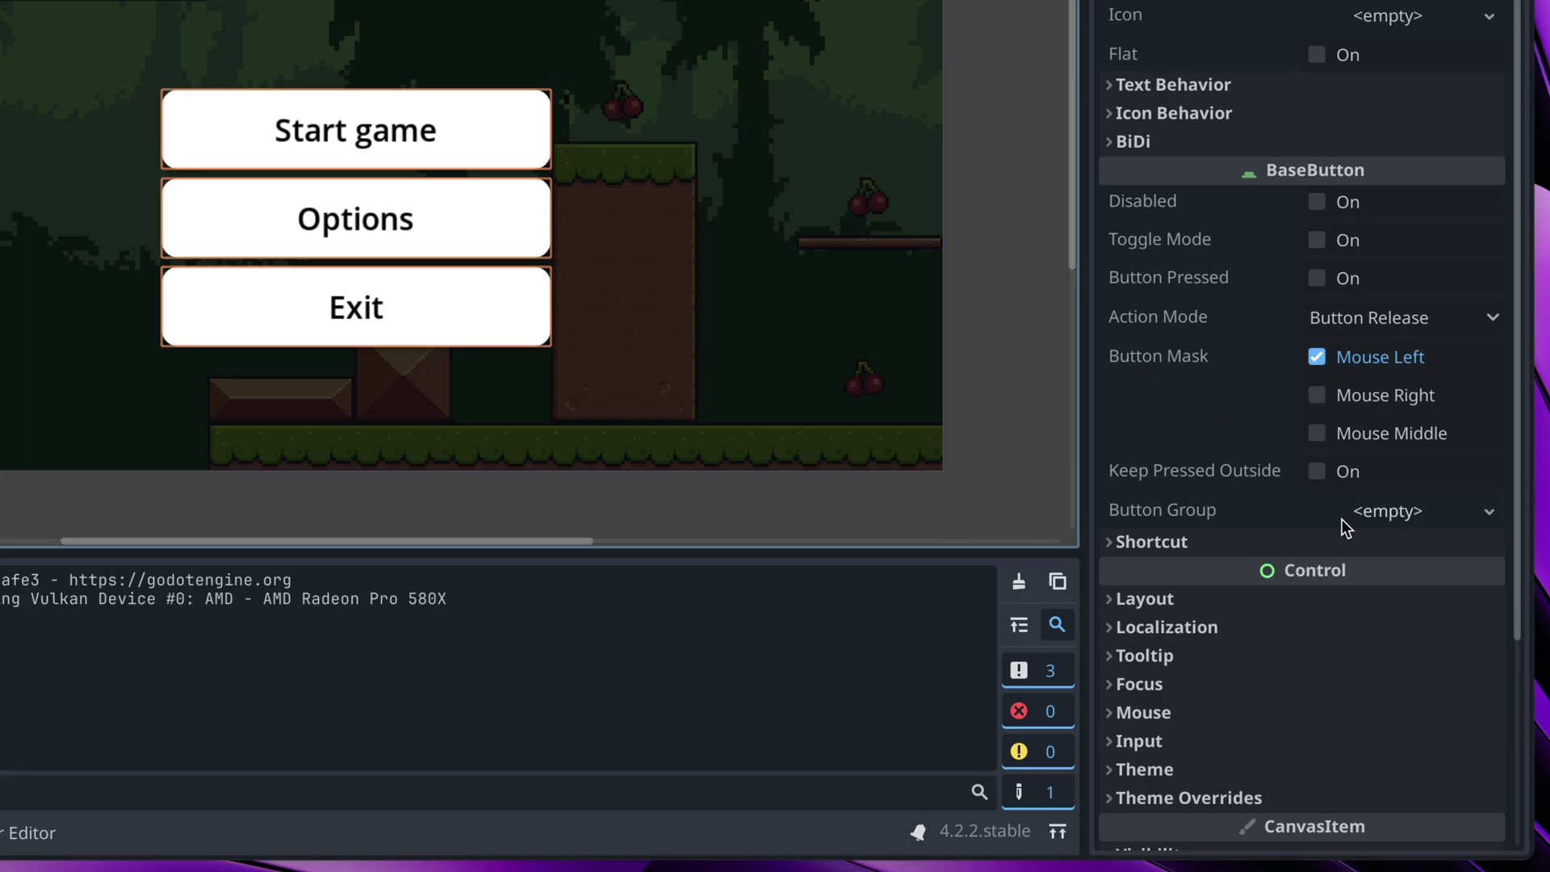
scroll(1328, 505, "down", 5)
left_click(1166, 537)
scroll(1287, 442, "down", 2)
left_click(1173, 539)
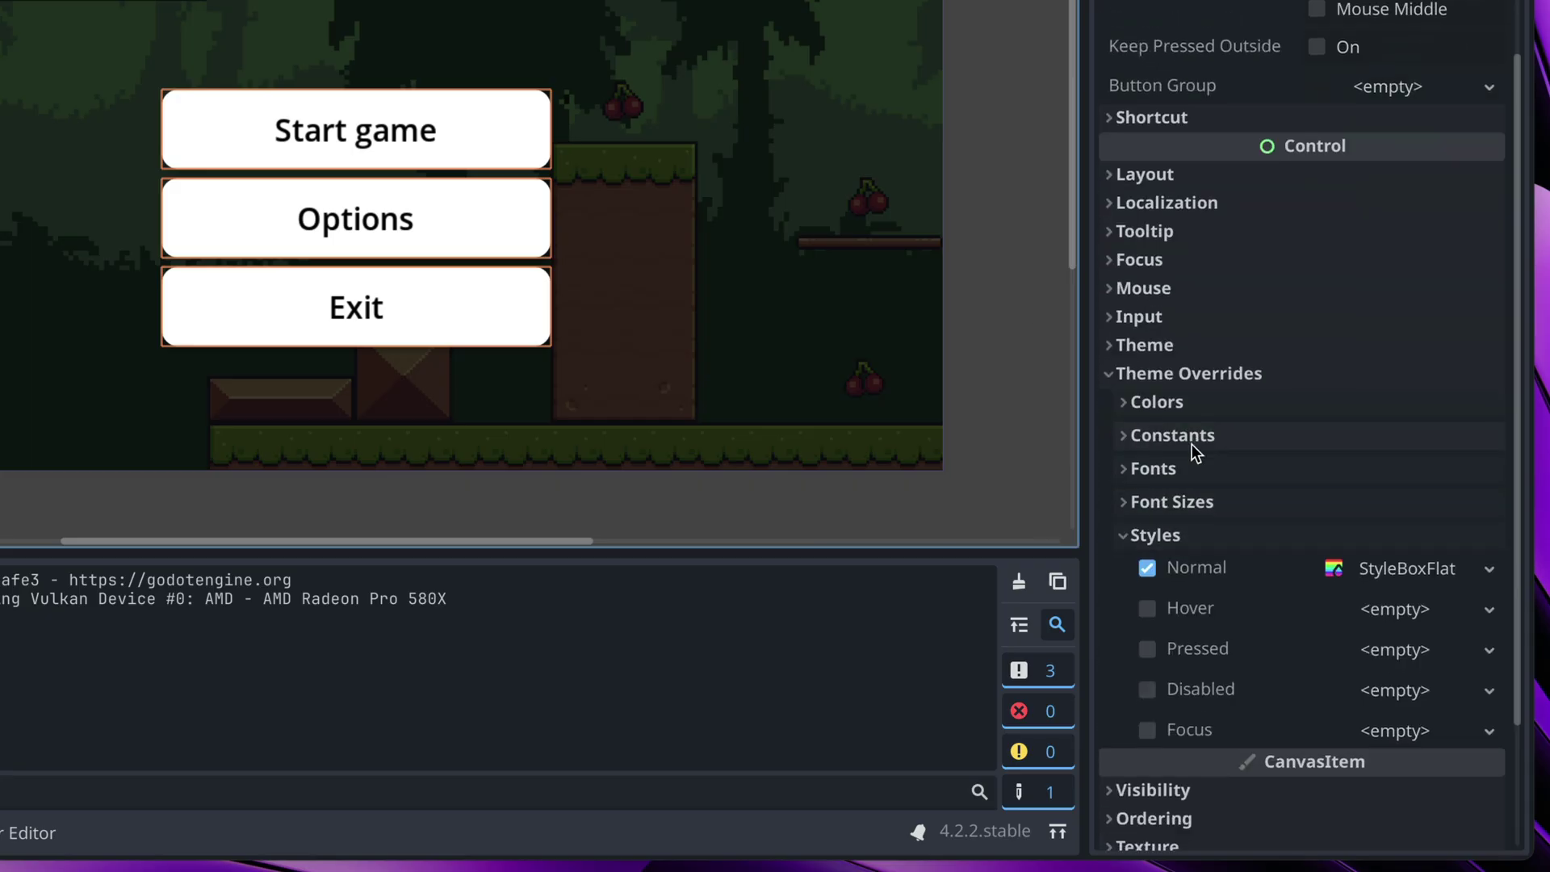
scroll(1201, 442, "down", 2)
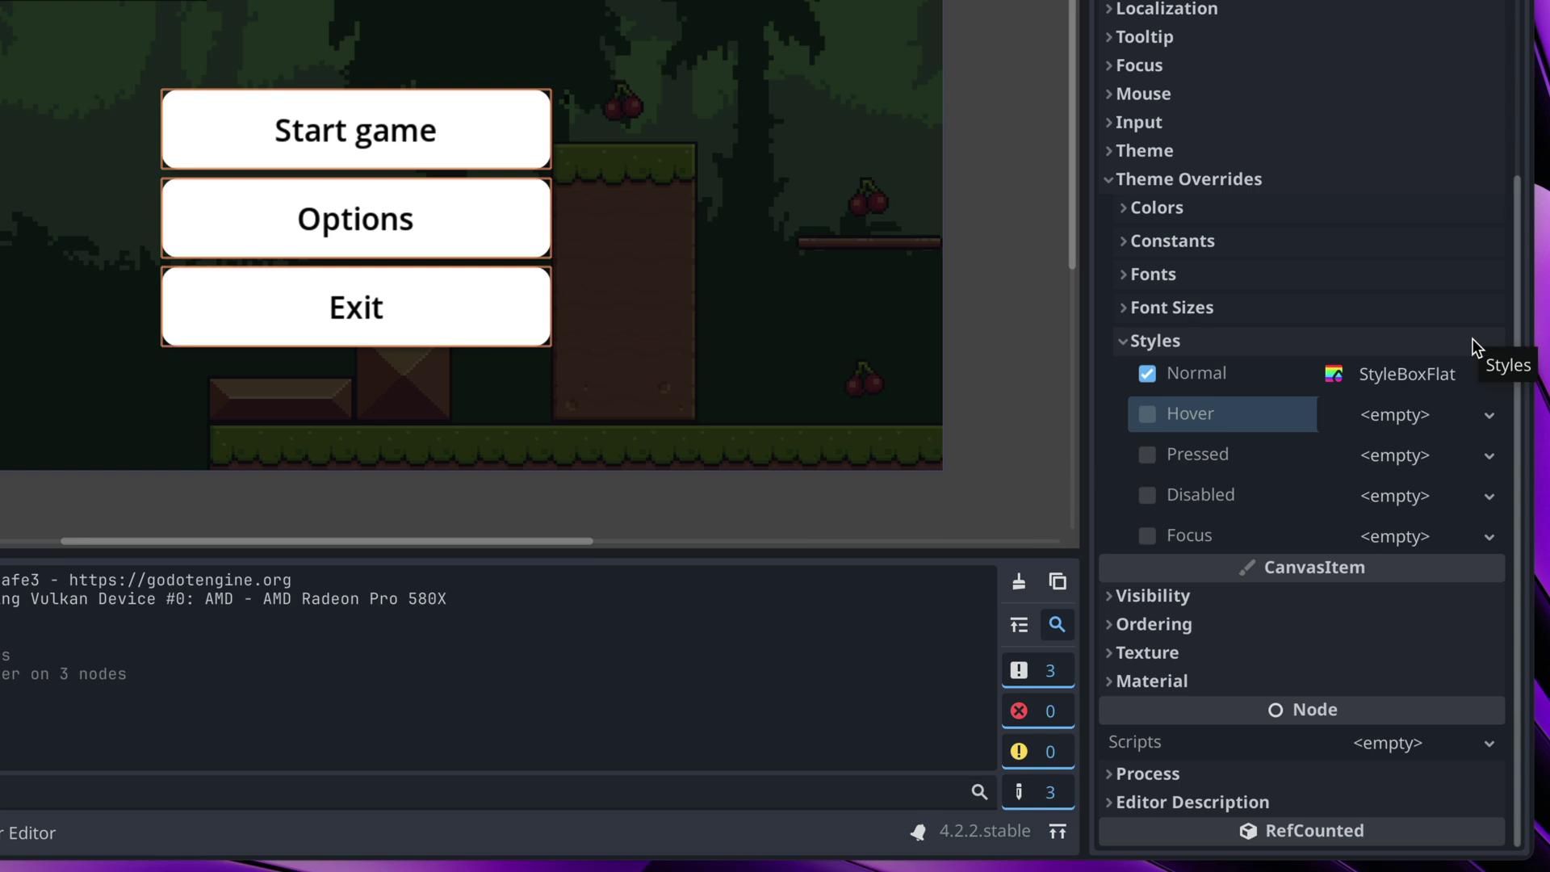
right_click(1399, 375)
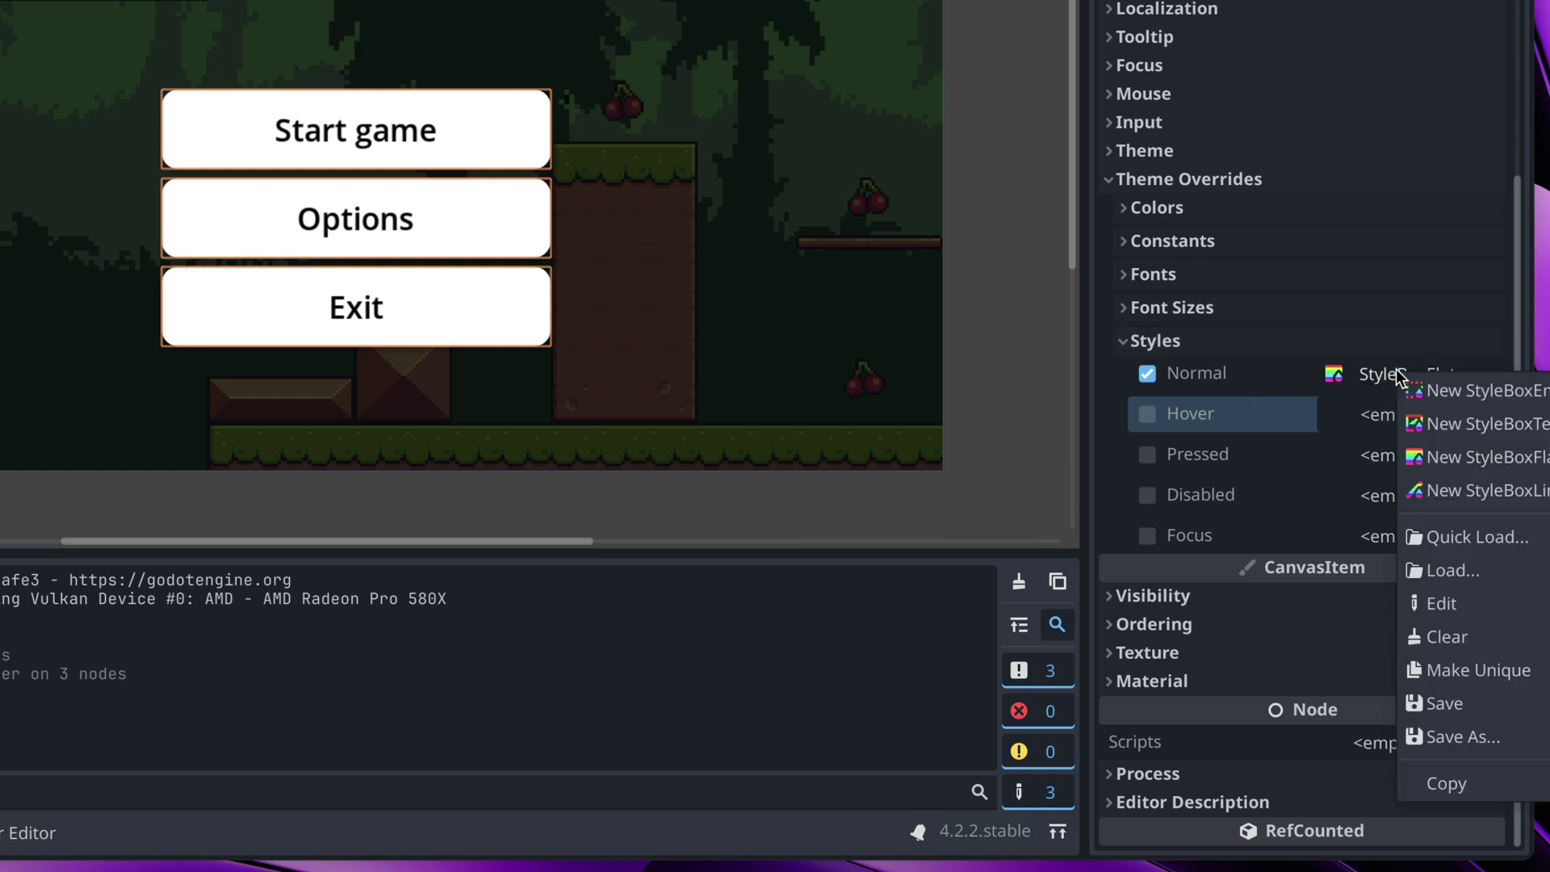
left_click(1468, 785)
- Paste the copied style as the Hover and Pressed styles, then save and run the scene
left_click(1402, 415)
left_click(1470, 659)
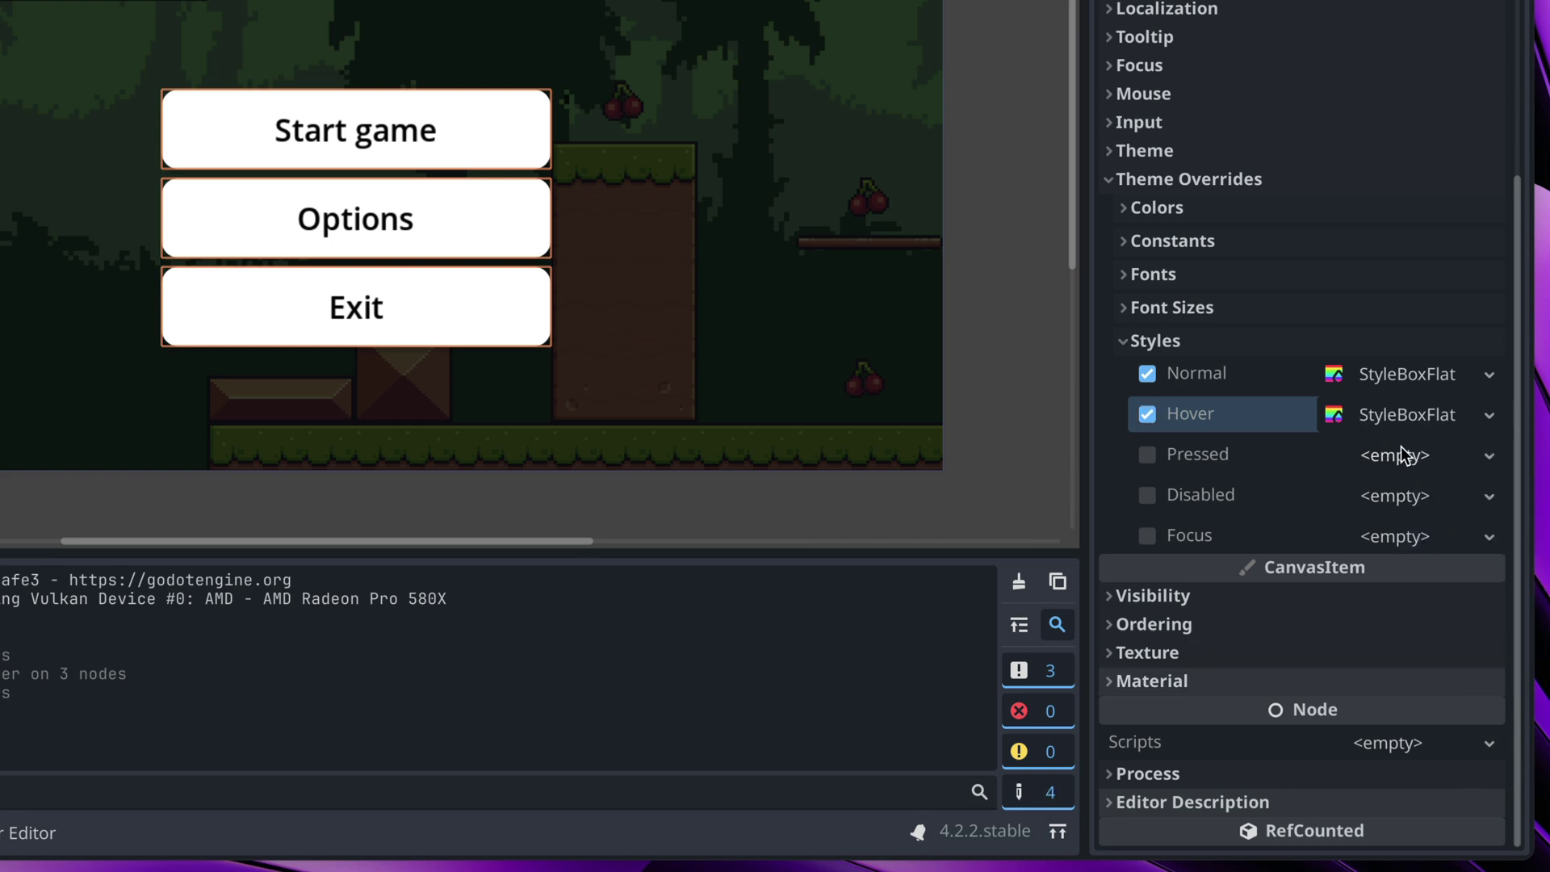
left_click(1403, 456)
left_click(1467, 696)
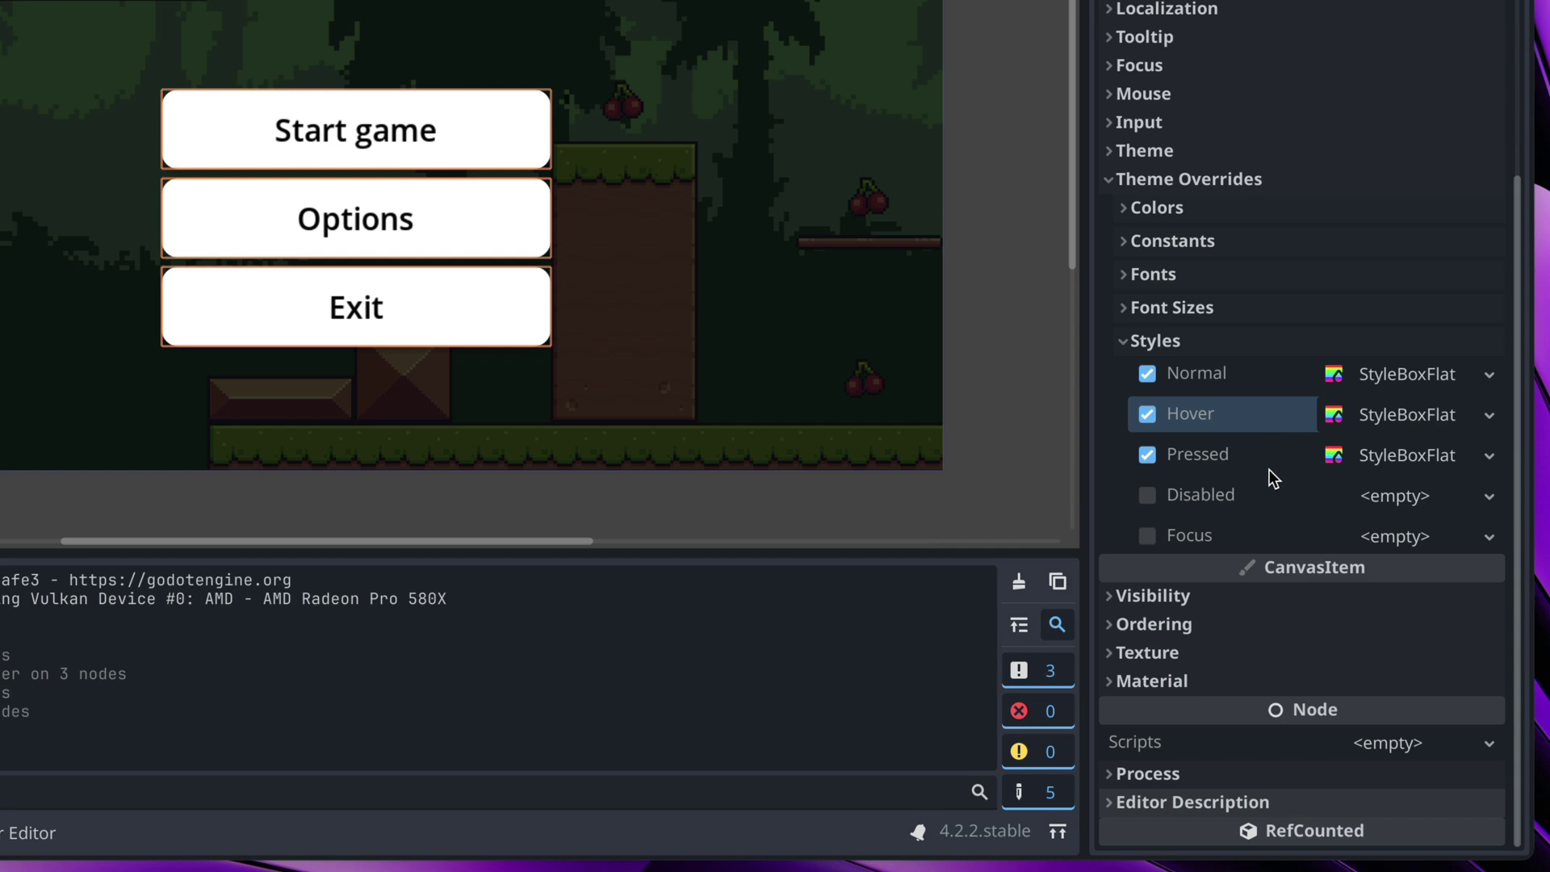
key("super+b")
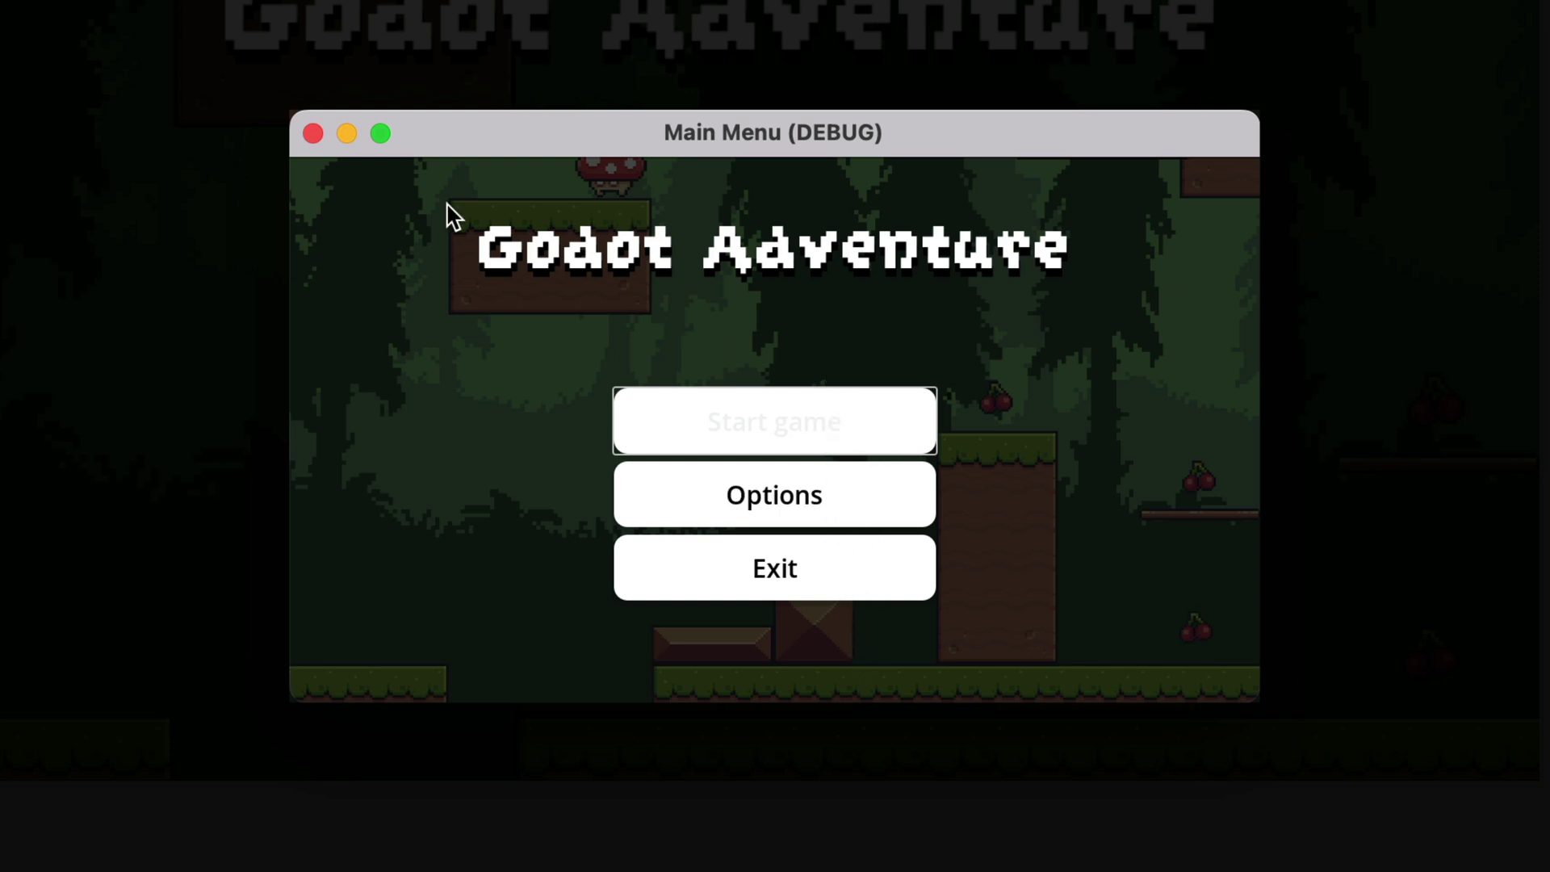
- Make the Hover style unique with a light grey d4d4d4 background colour
left_click(313, 133)
left_click(1406, 416)
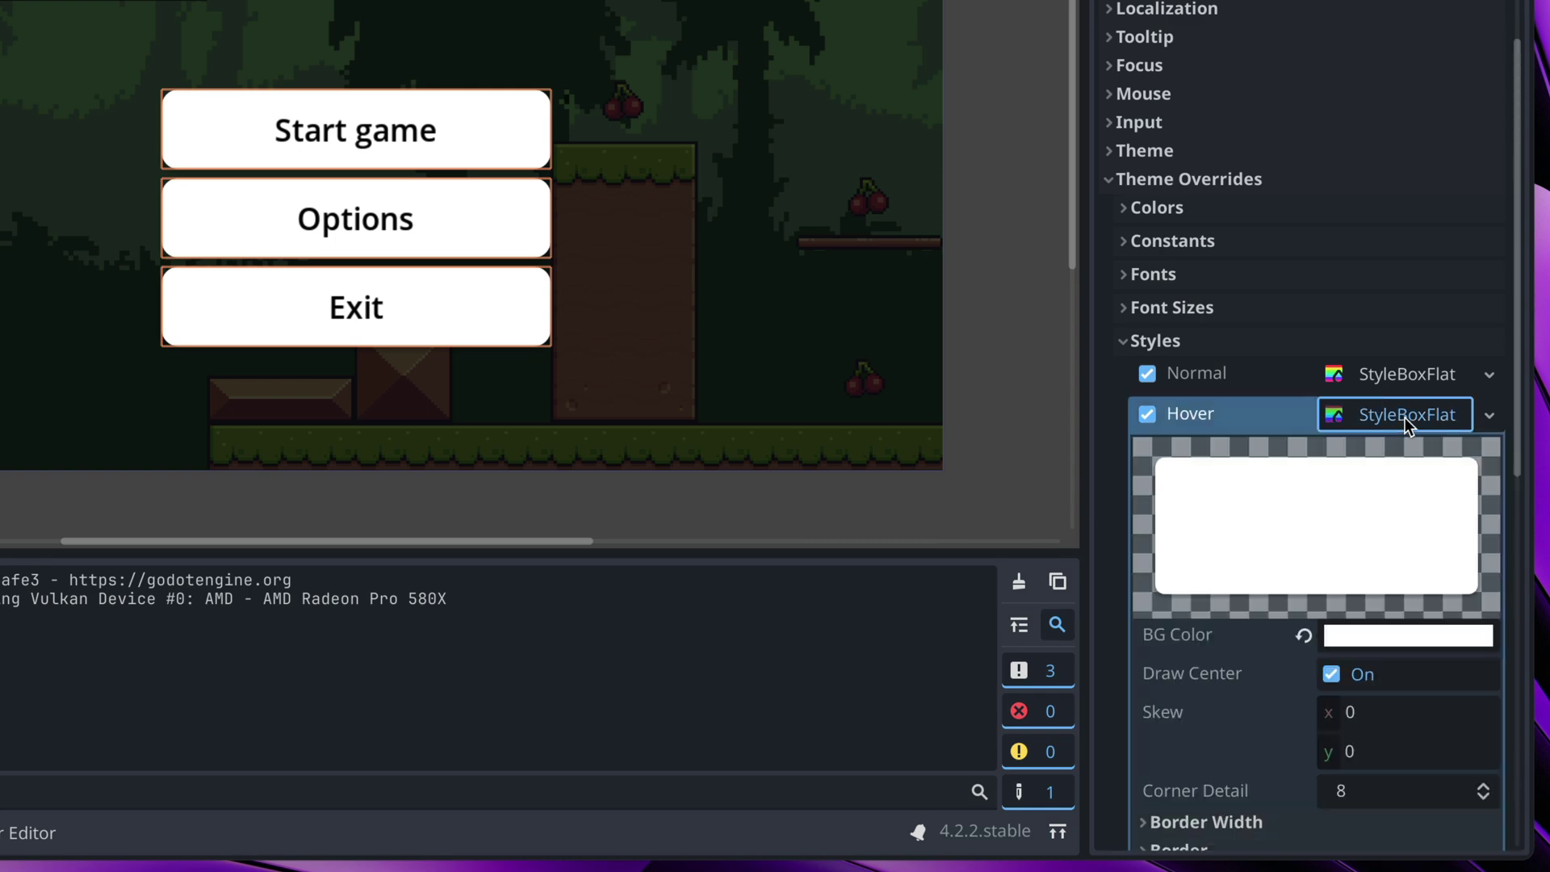
scroll(1405, 419, "down", 2)
left_click(1352, 541)
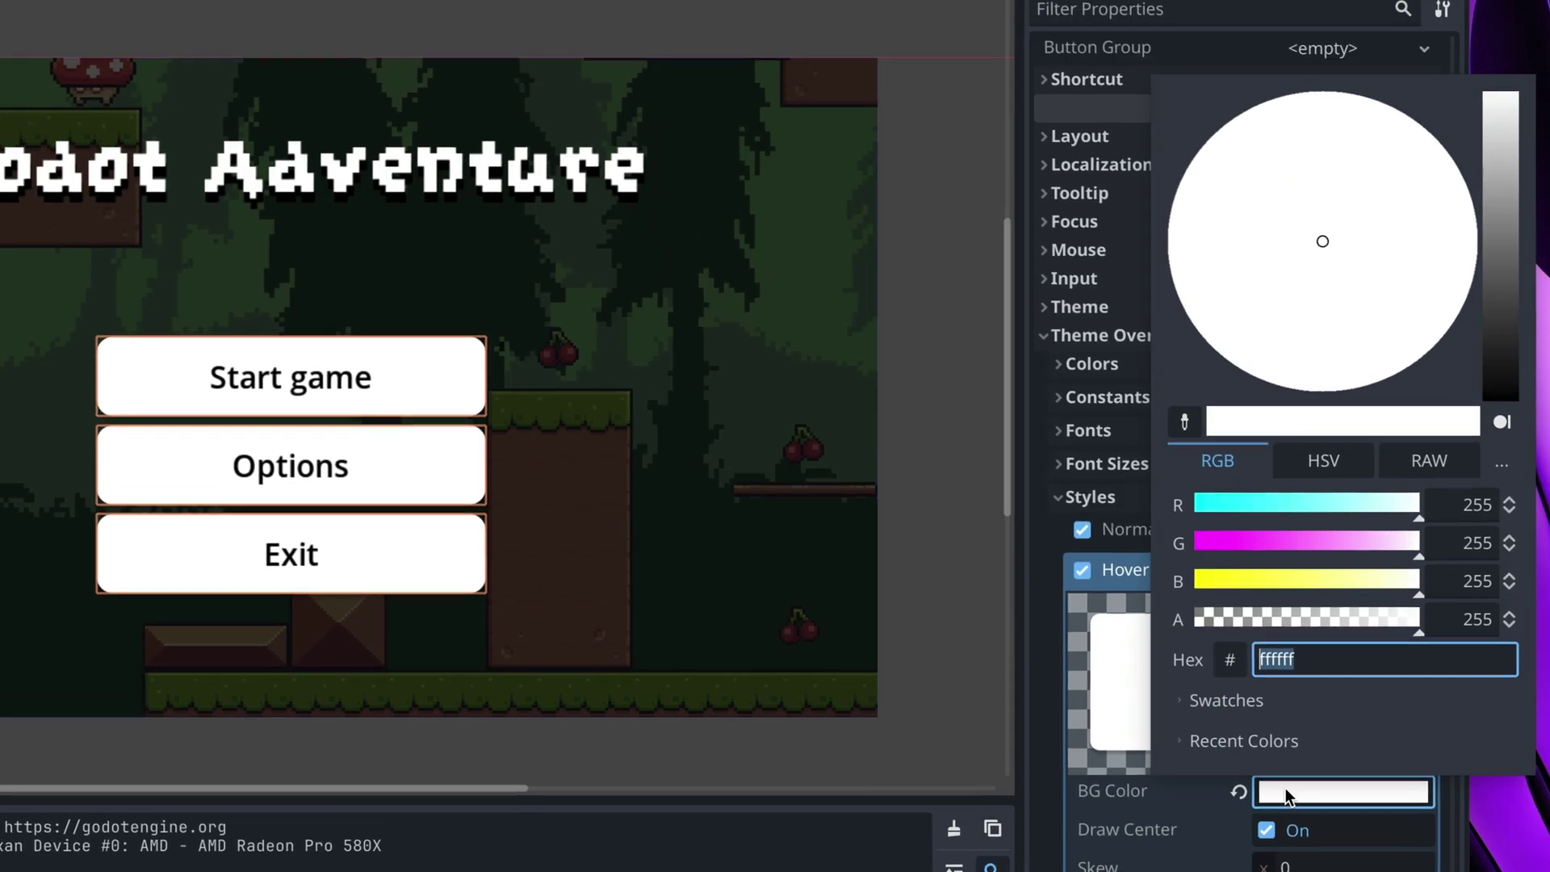
left_click_drag(1502, 101, 1495, 239)
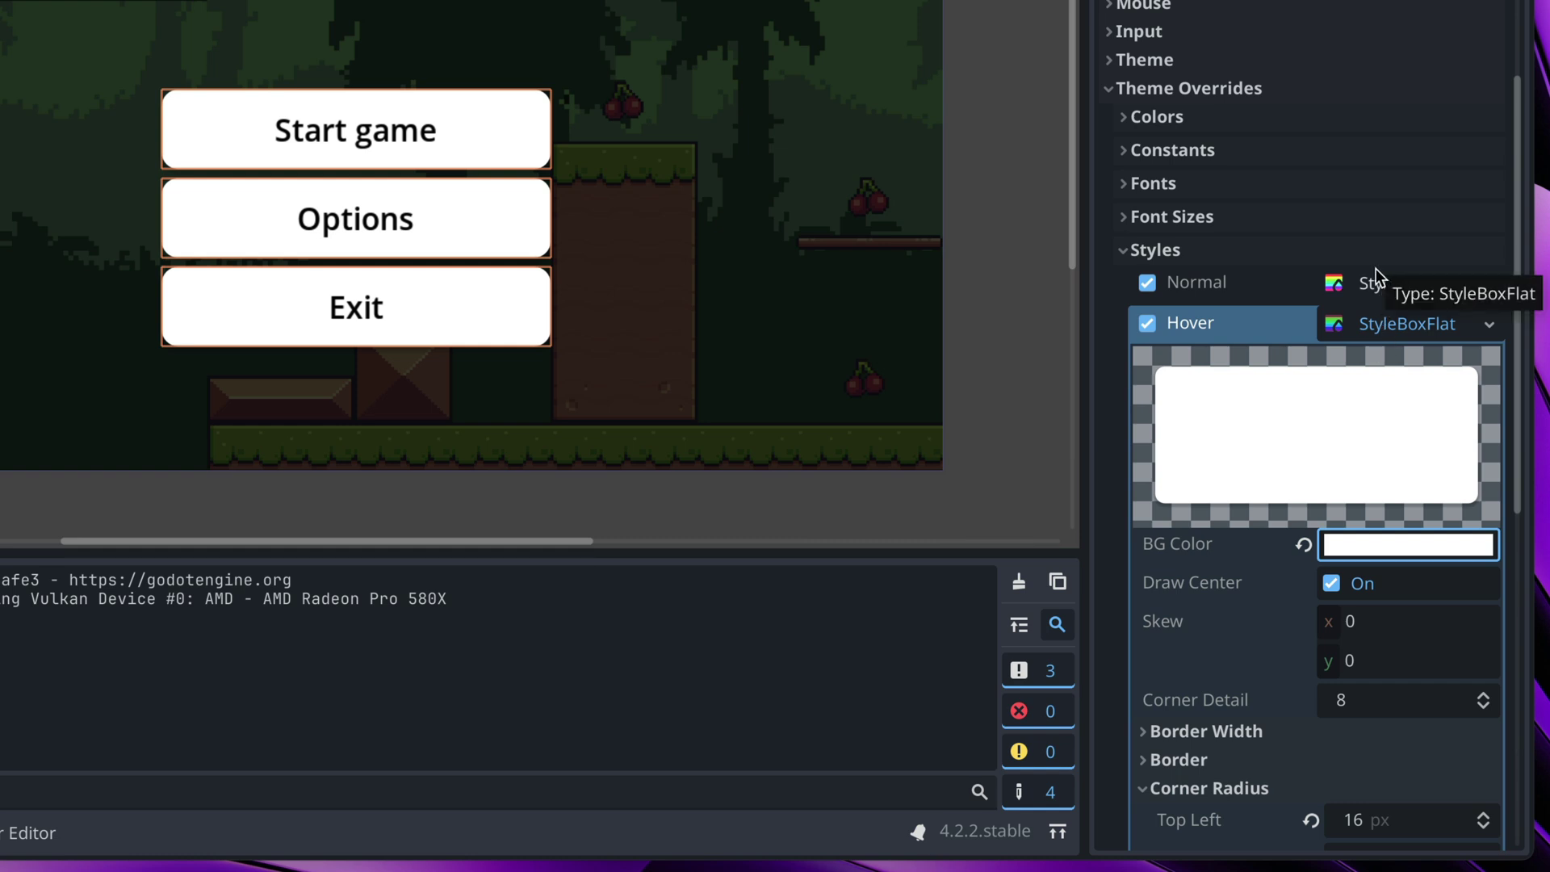
right_click(1379, 331)
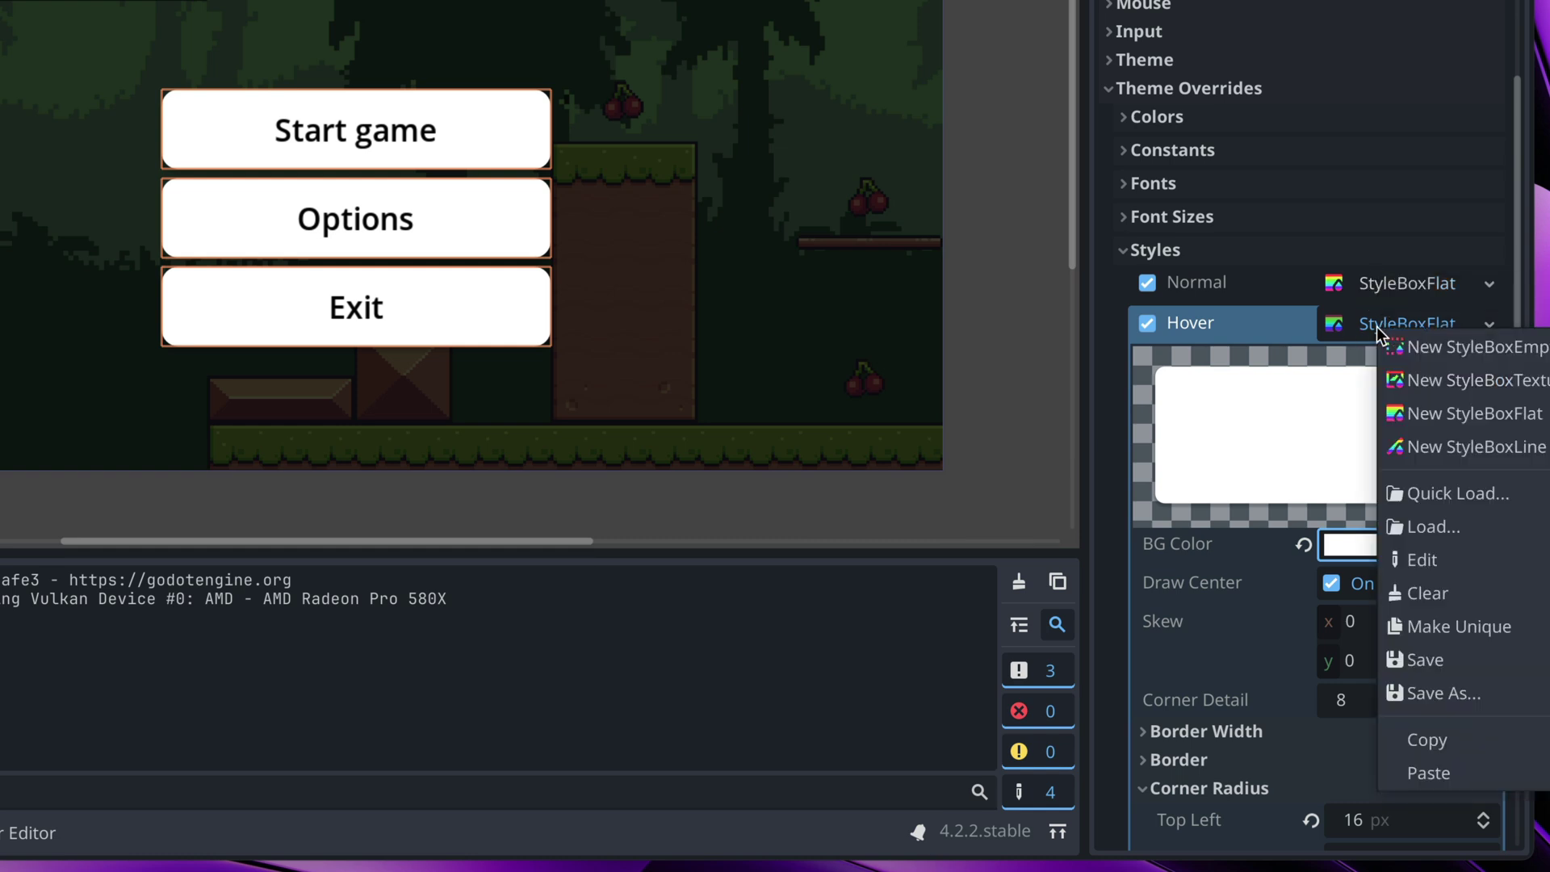
left_click(1446, 627)
left_click(1347, 545)
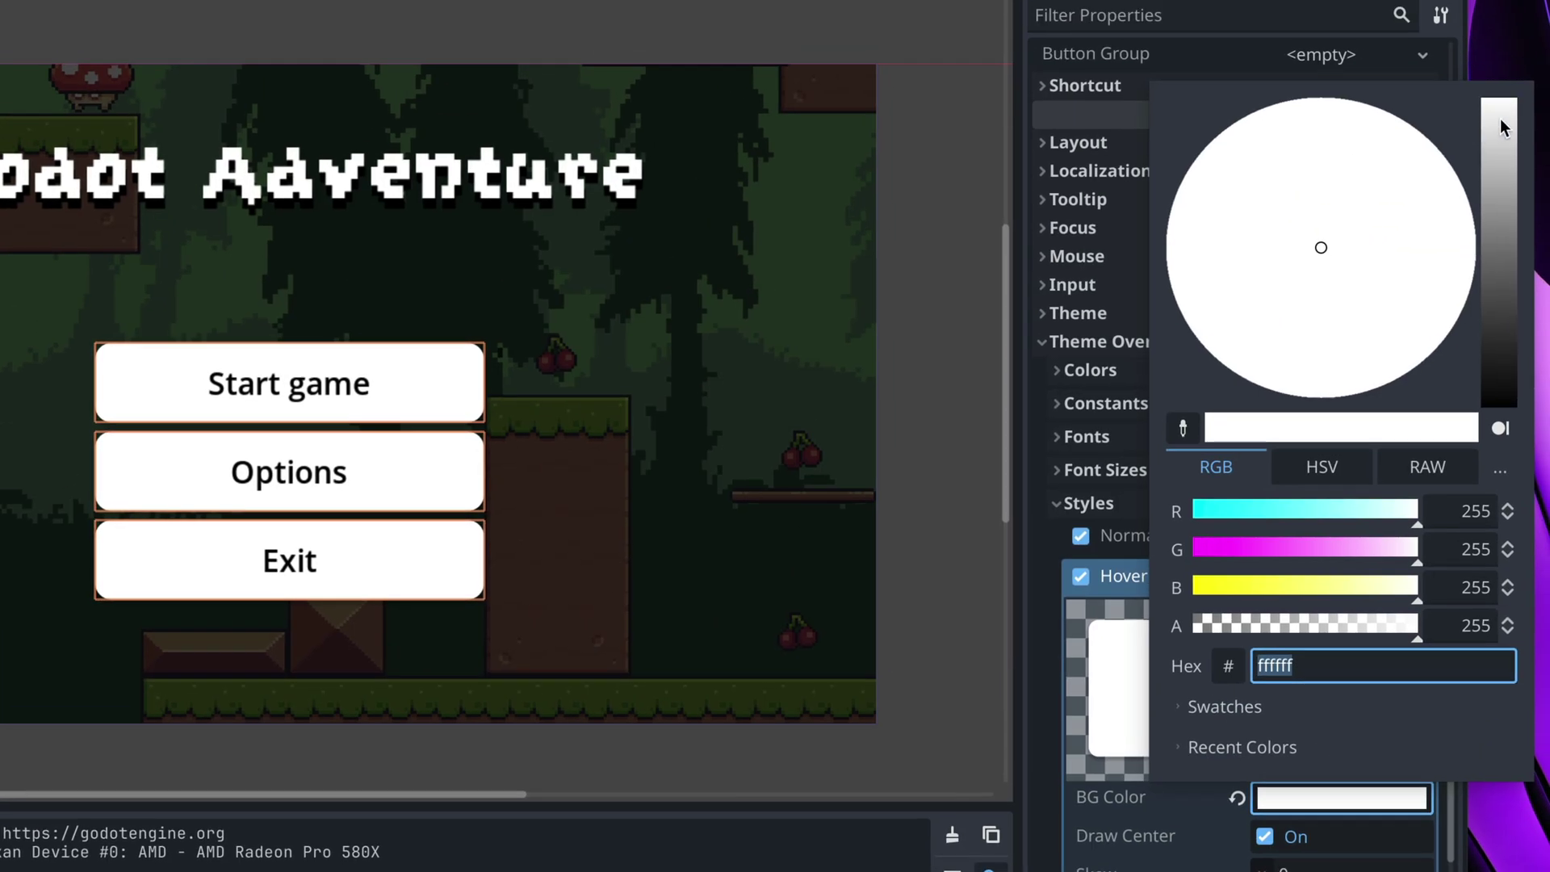
left_click_drag(1499, 116, 1498, 147)
left_click(1131, 586)
left_click(1267, 576)
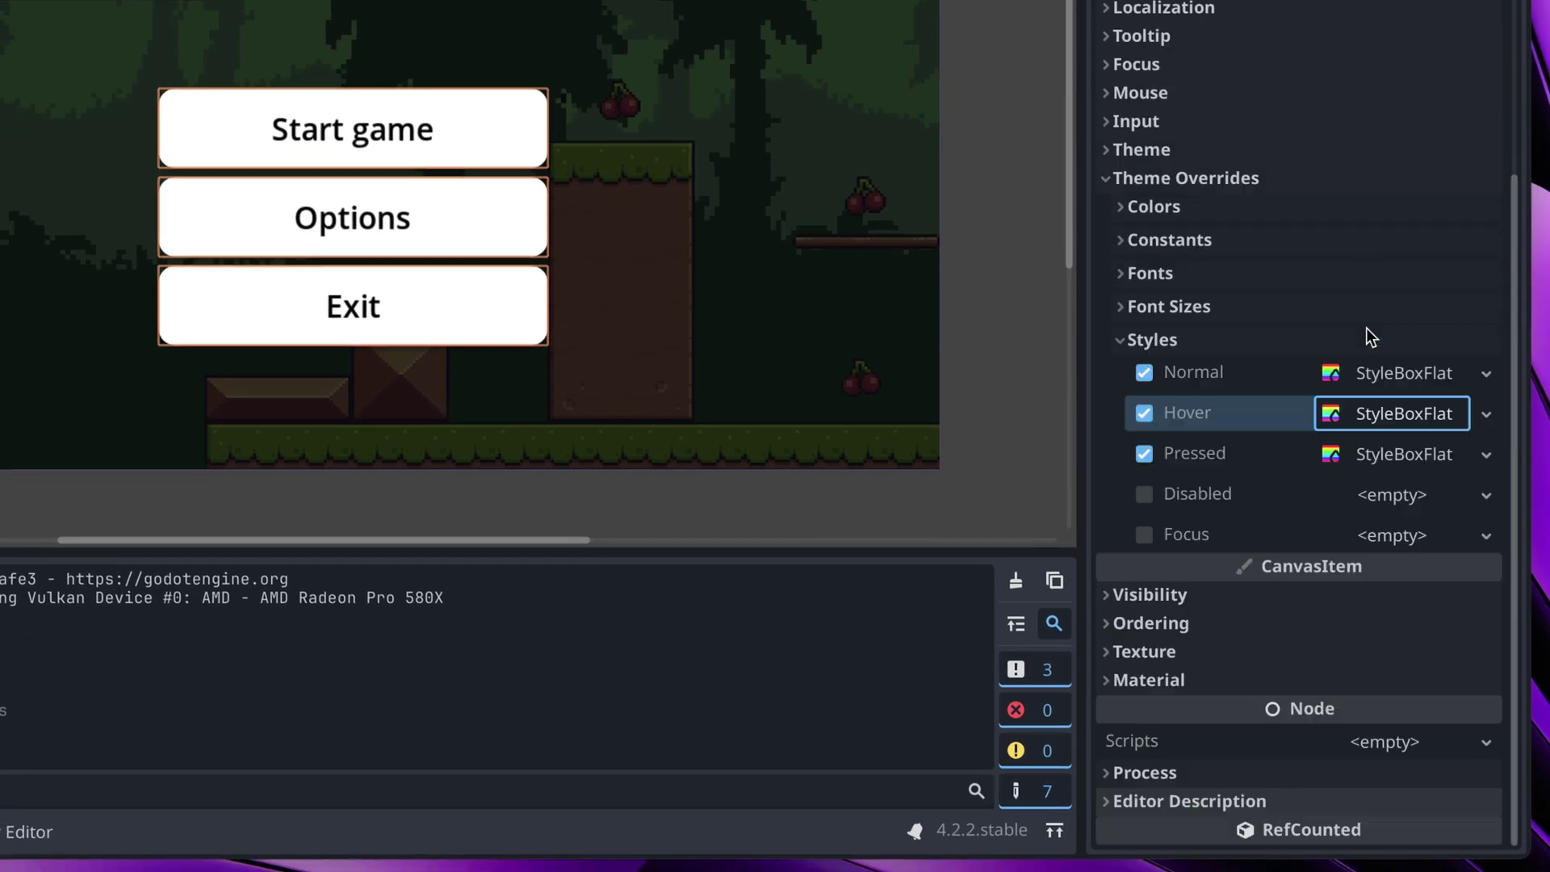
- Make the Pressed style unique with a darker grey adadad background colour
left_click(1378, 454)
right_click(1377, 459)
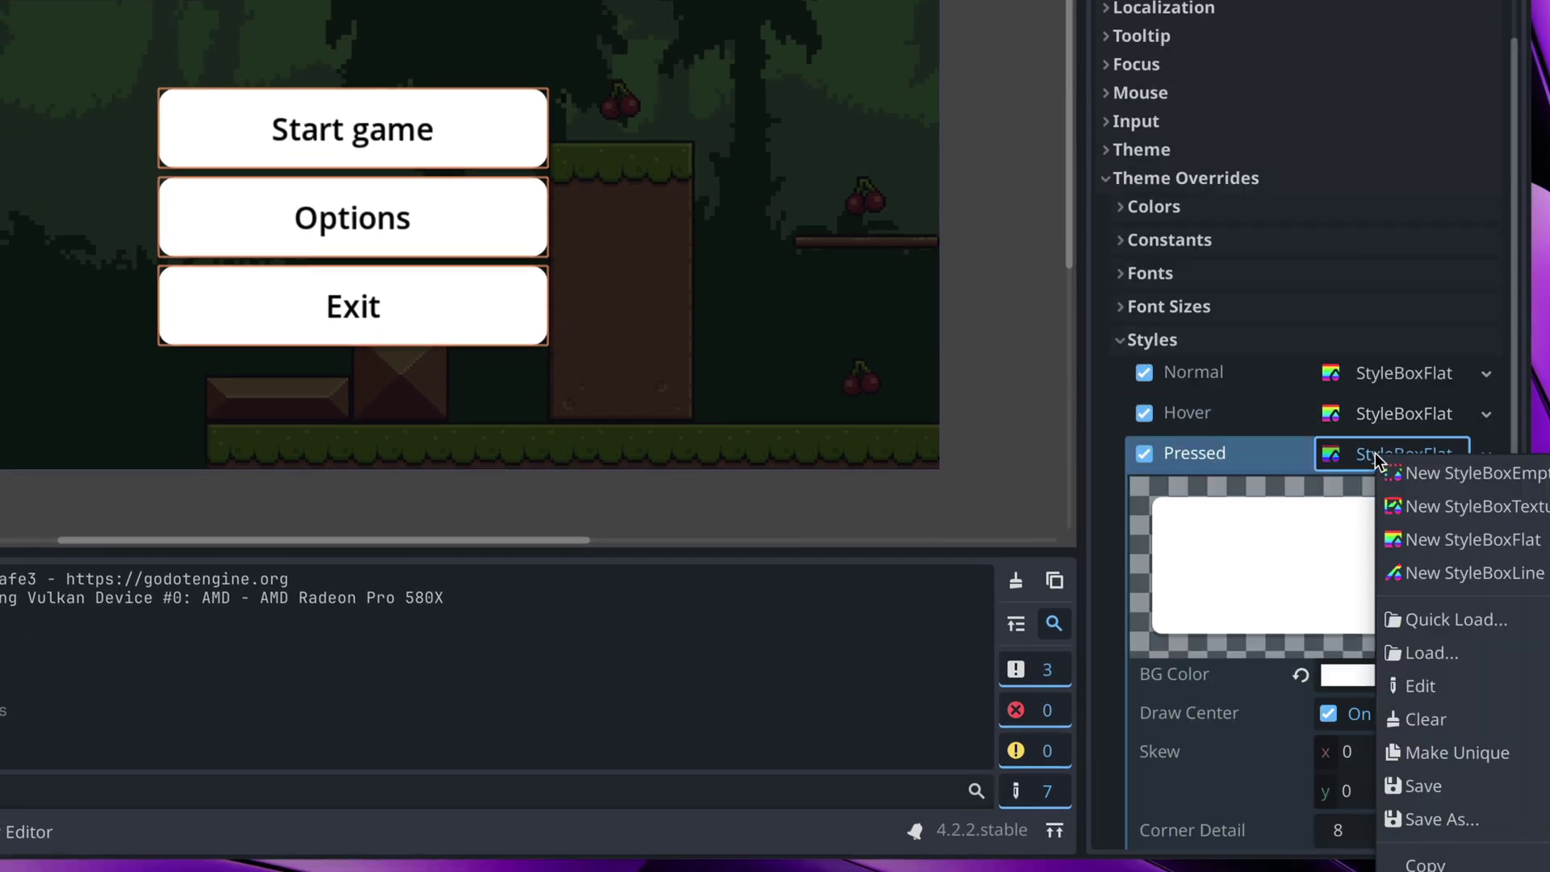
left_click(1453, 747)
left_click(1388, 675)
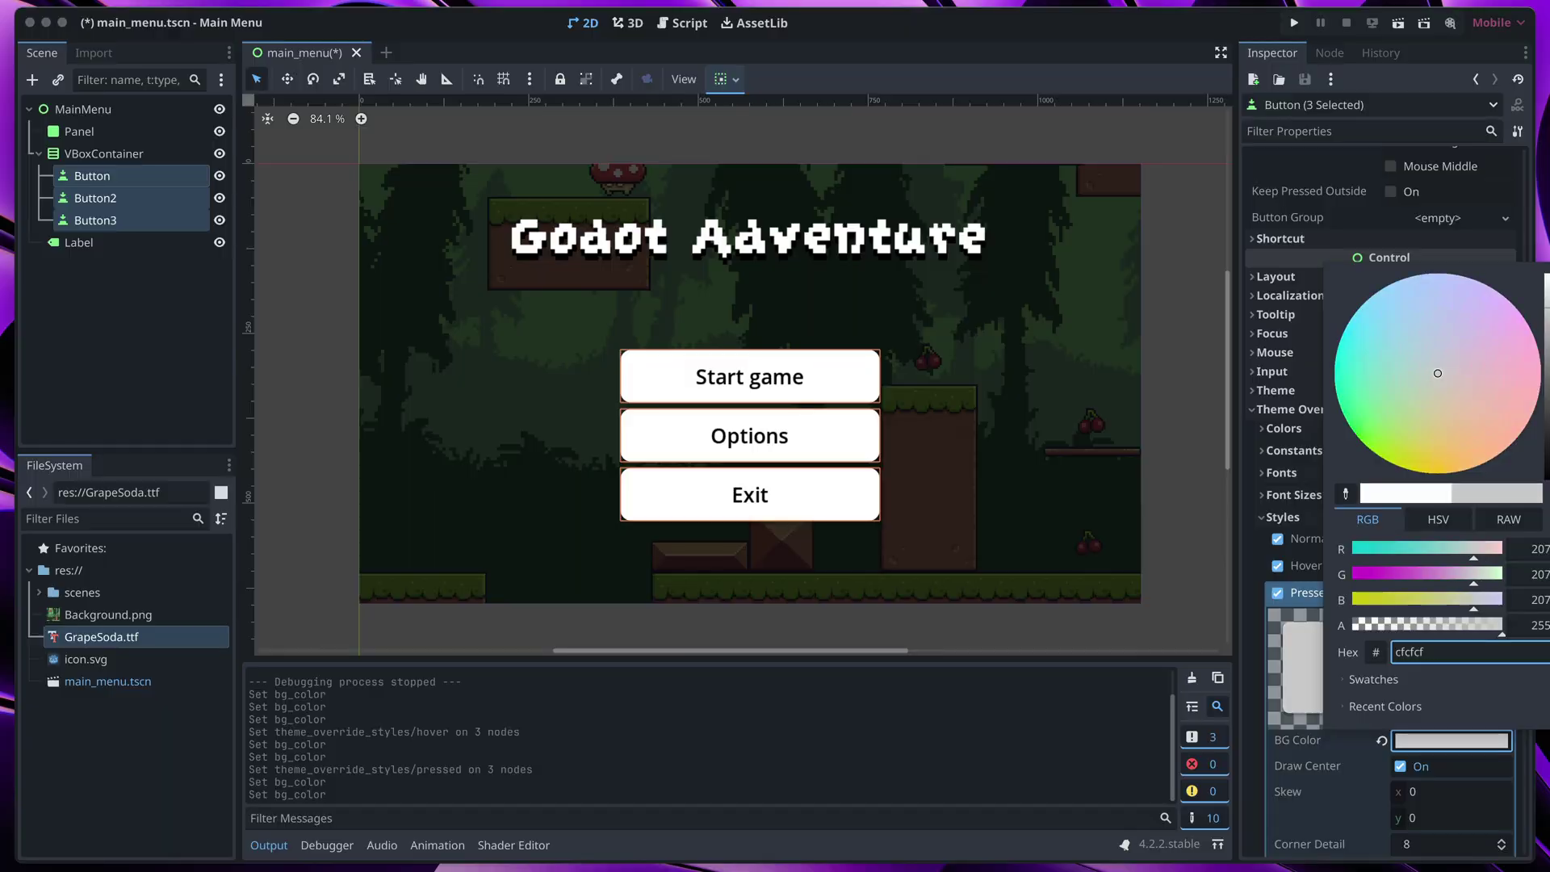
left_click_drag(1534, 271, 1499, 331)
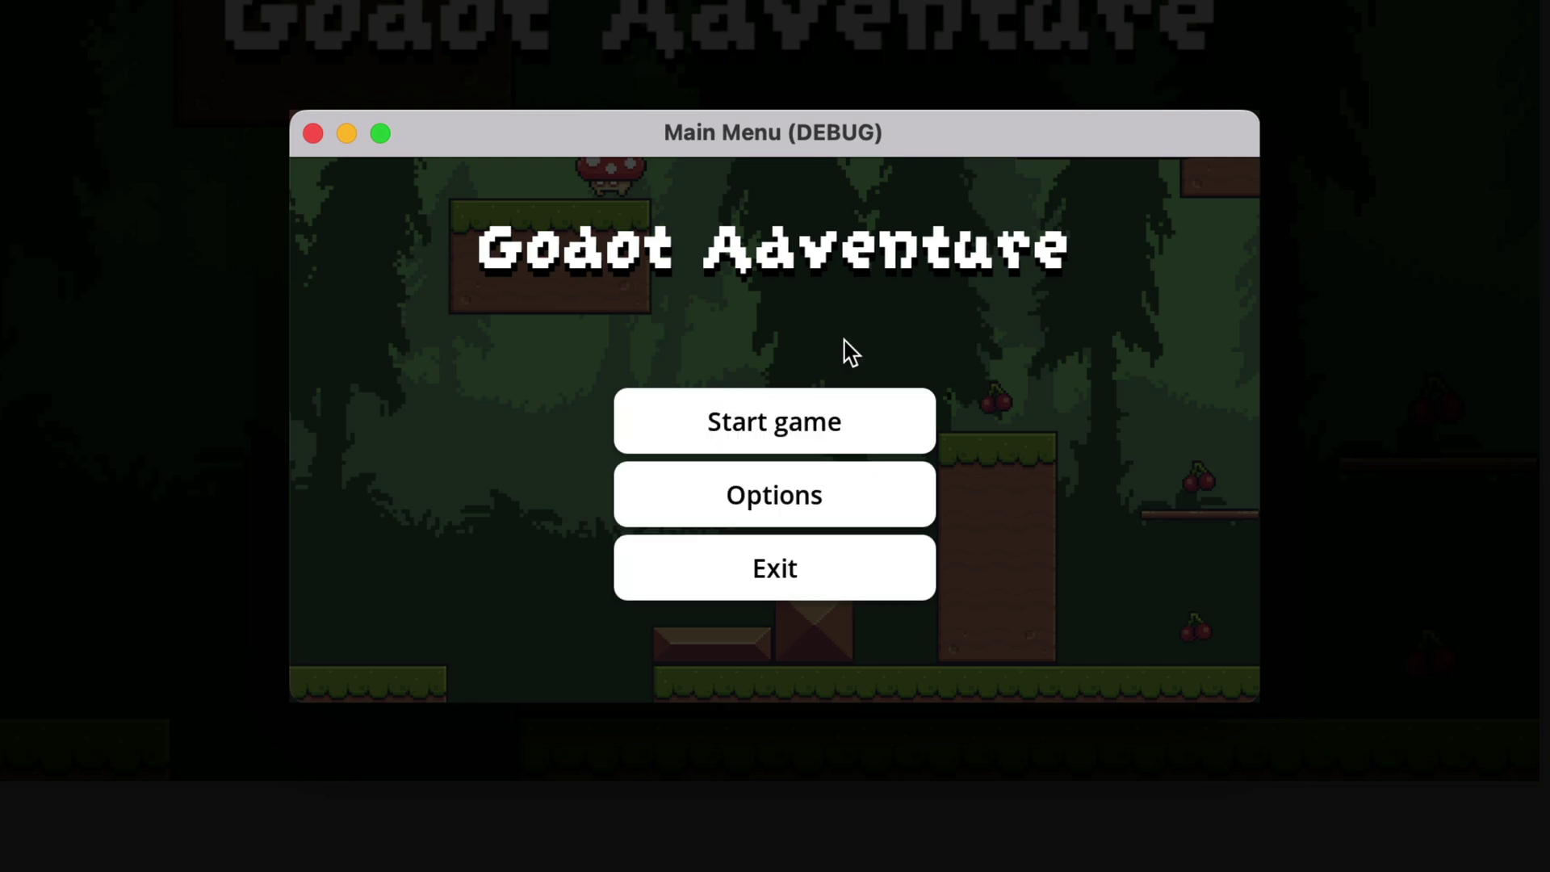
- Press Start game twice in the running menu to check its pressed look, then close the game
left_click(840, 434)
left_click(839, 434)
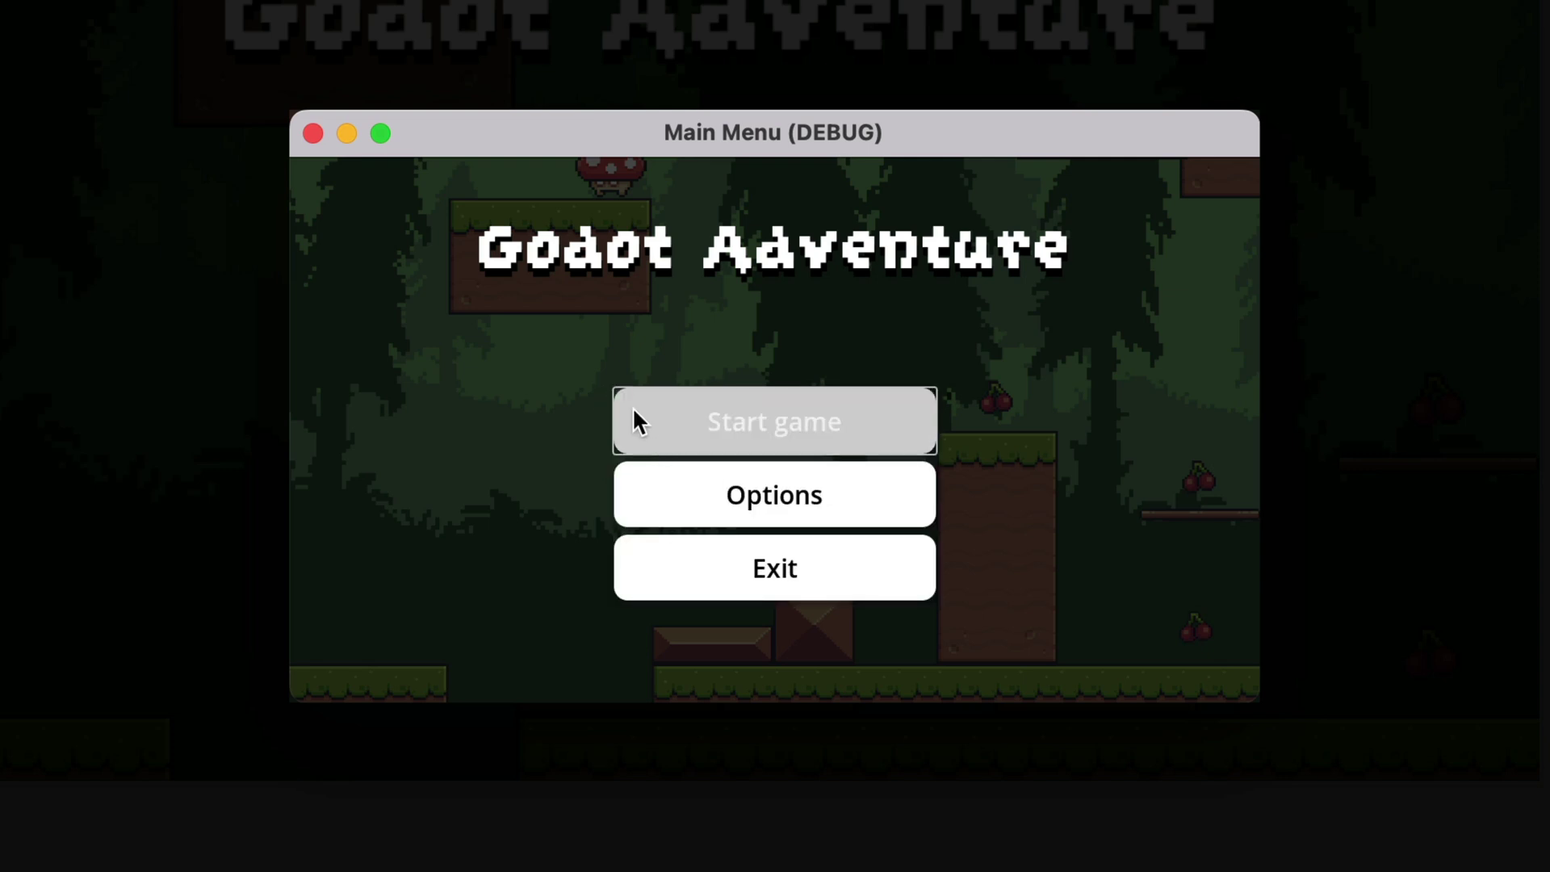
left_click(315, 137)
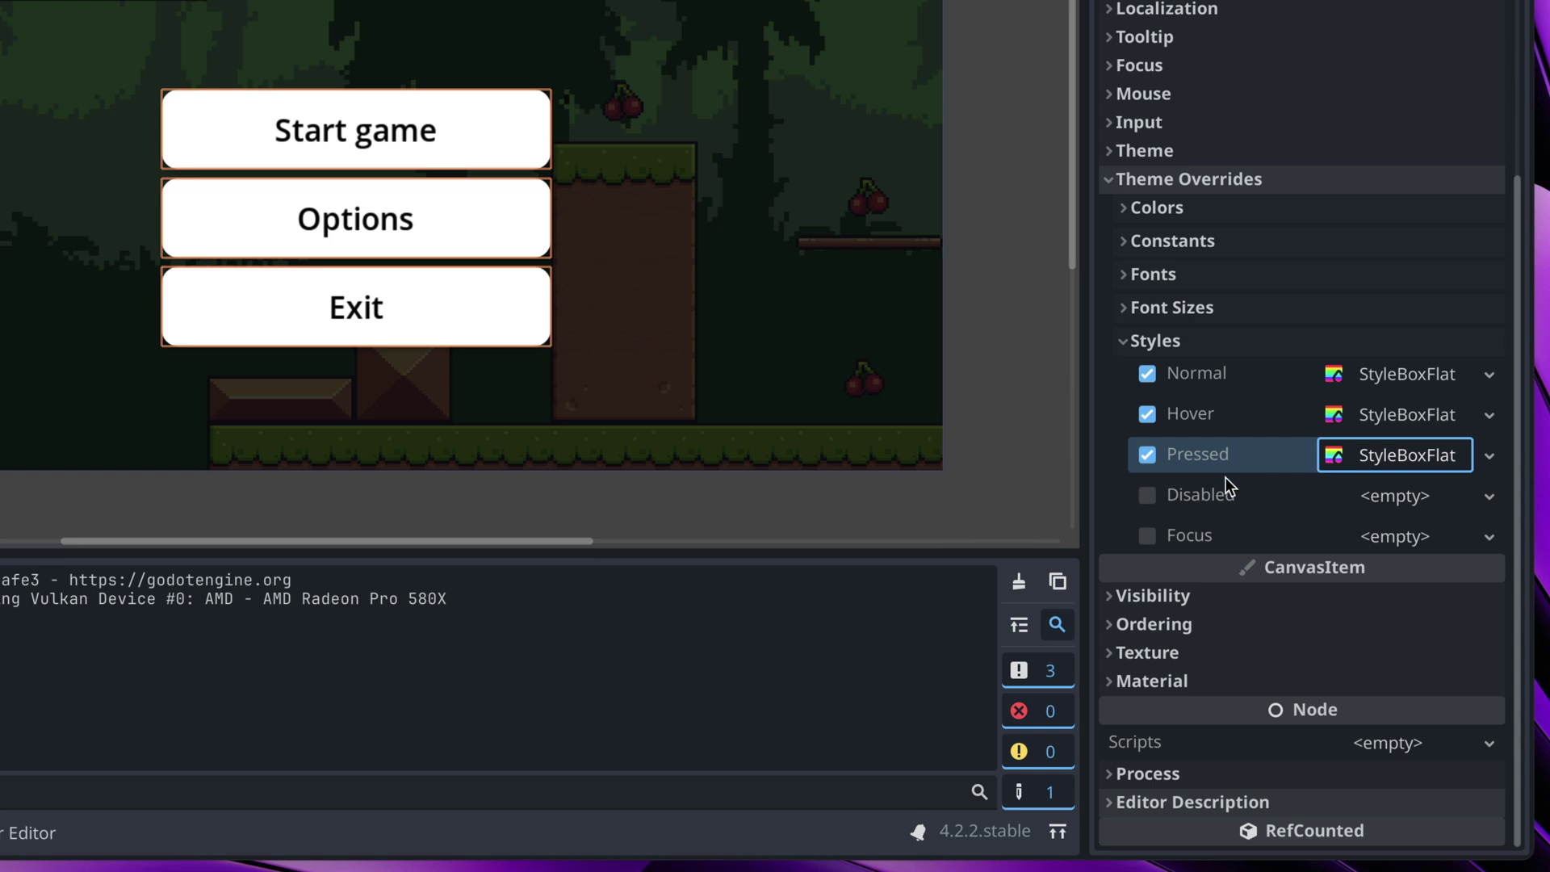
- Set the buttons' Focus style to an empty StyleBox and override Font Pressed Color to black
left_click(1489, 536)
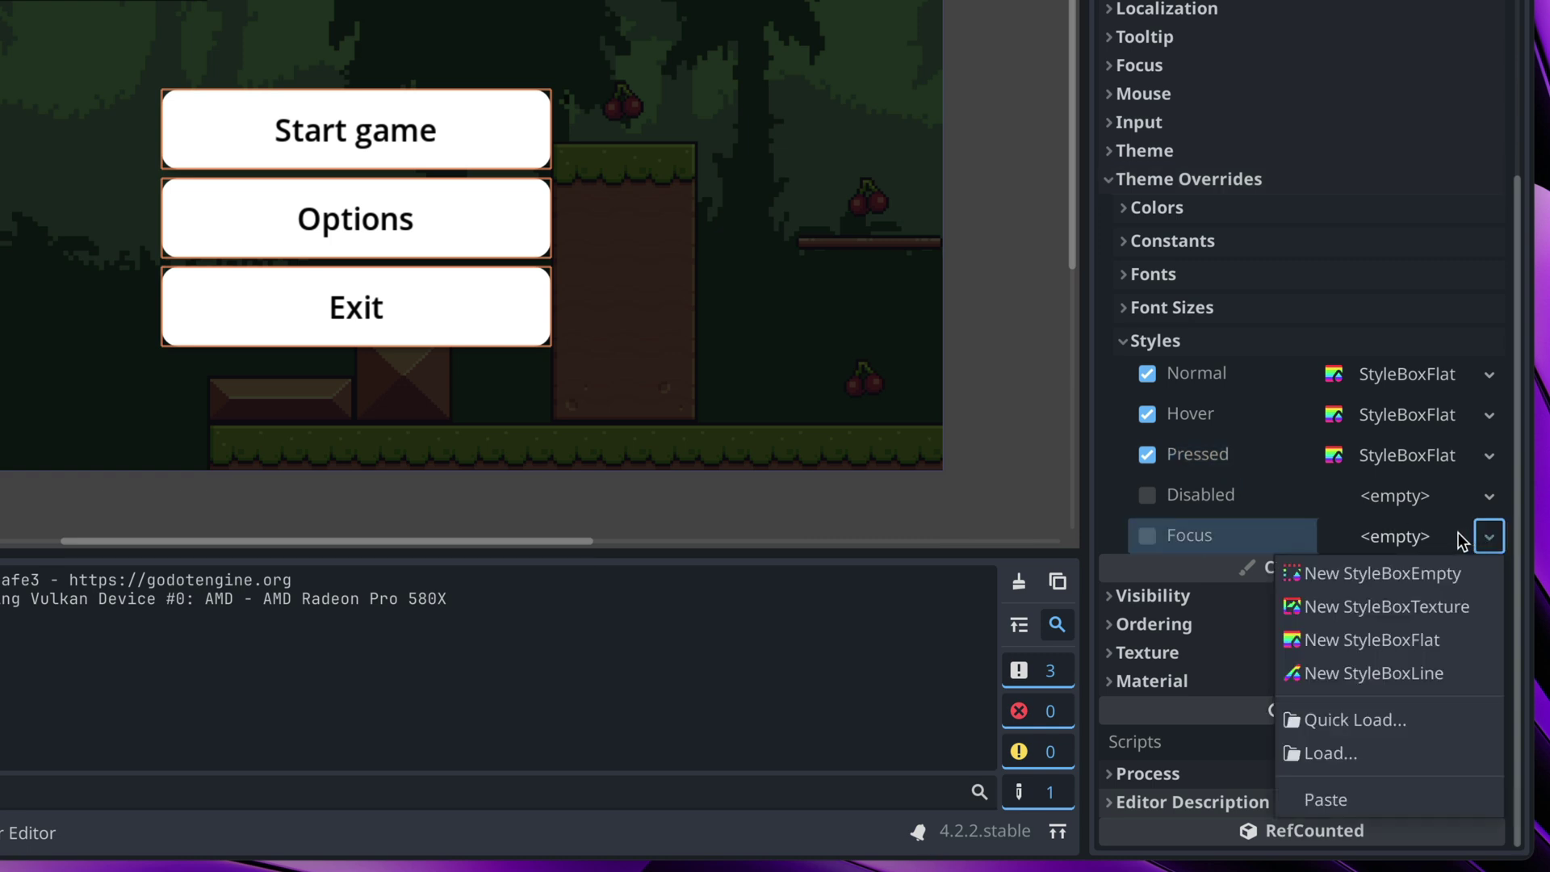
left_click(1376, 573)
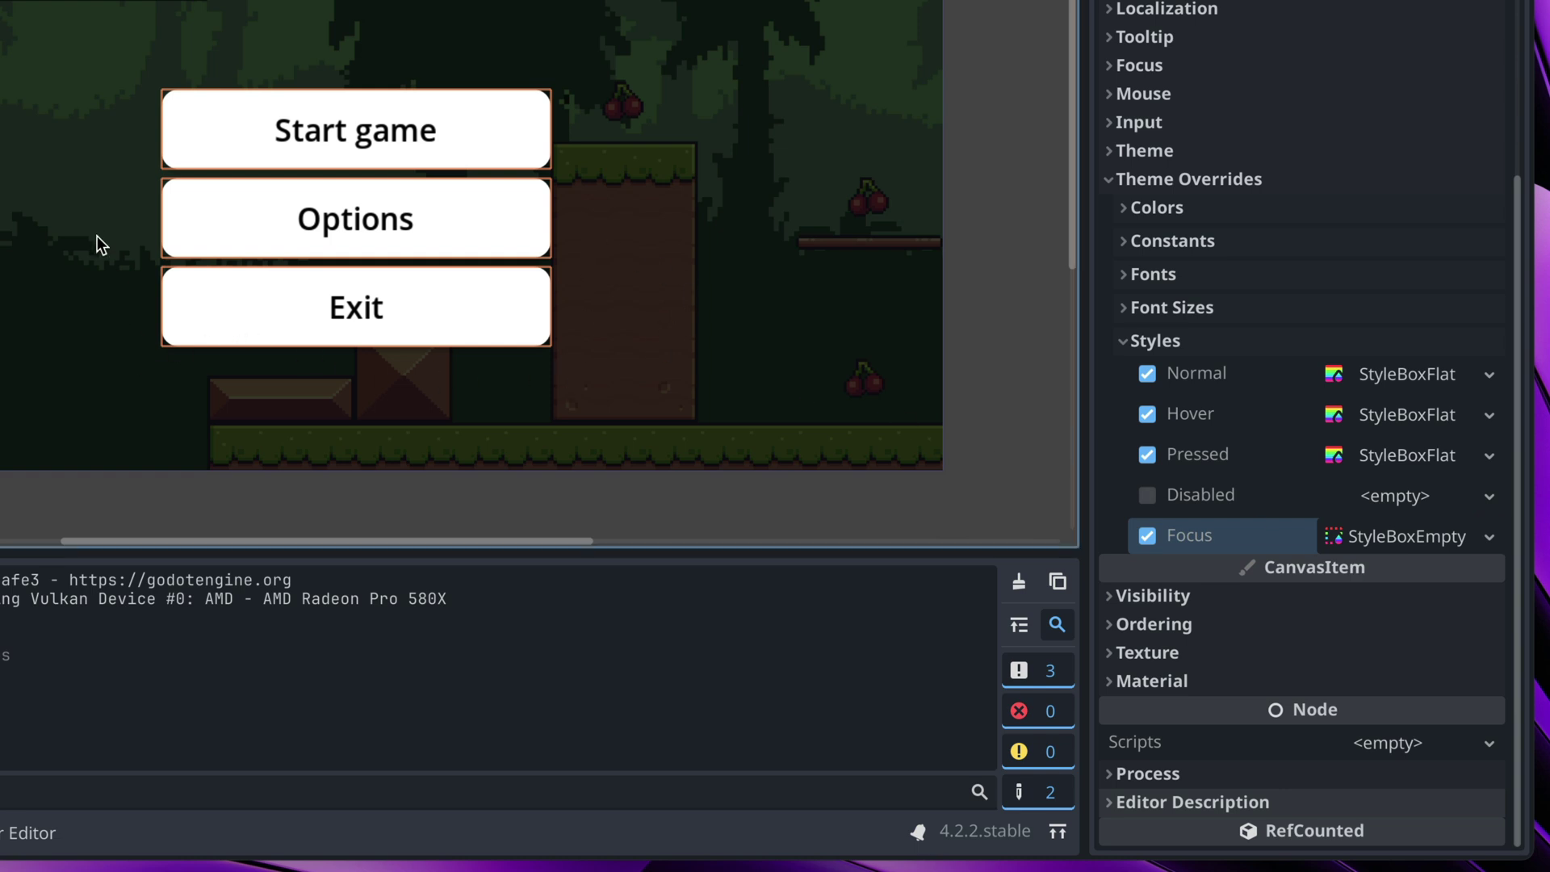
left_click(1139, 212)
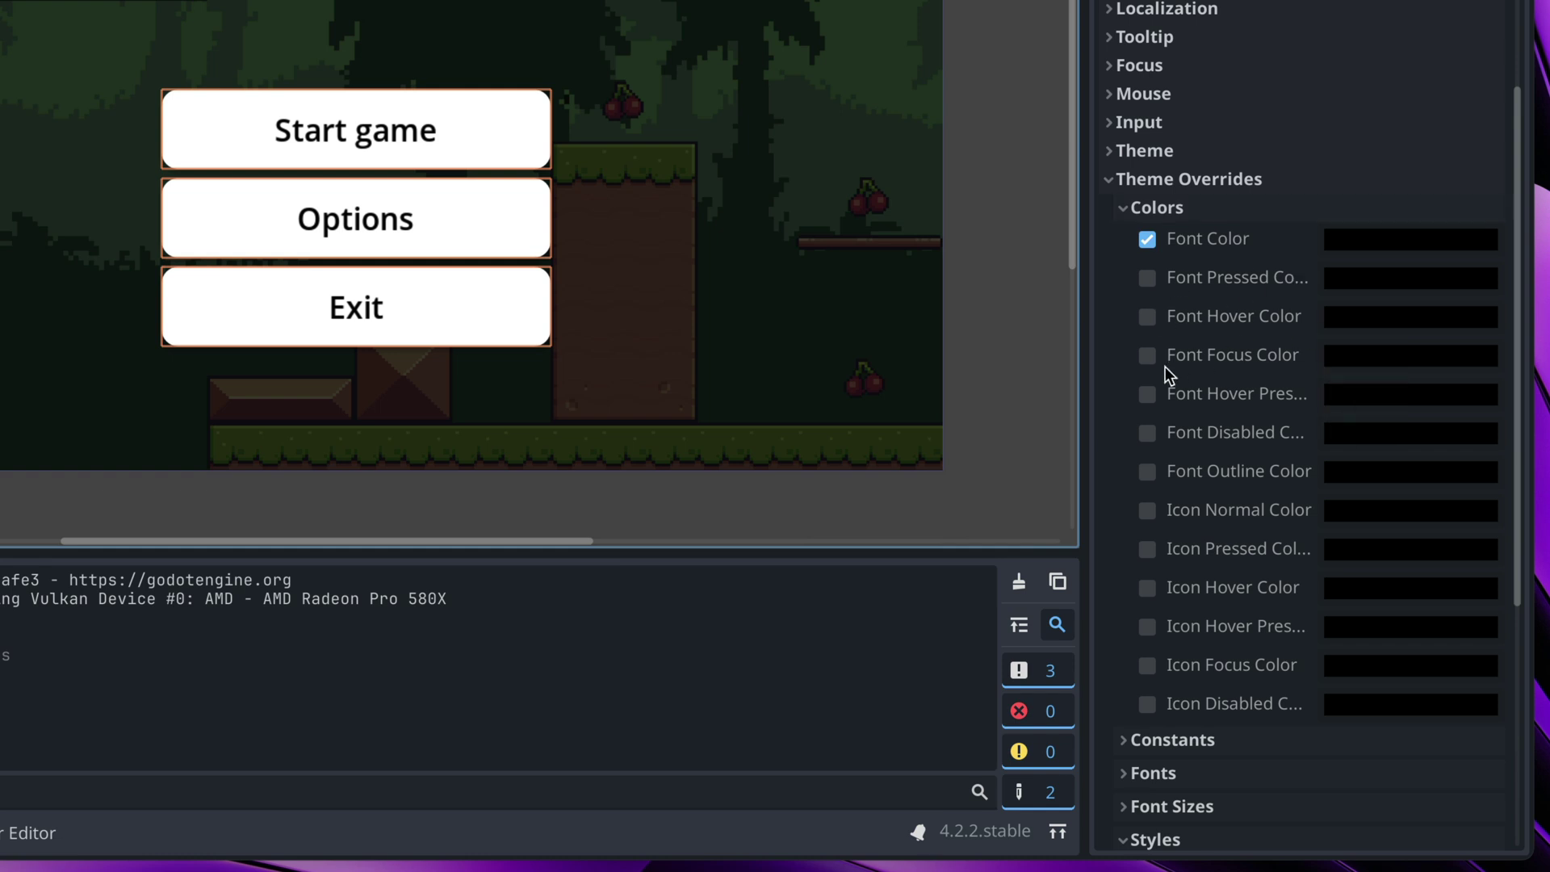
left_click(1148, 281)
- Override Font Hover Color and Font Focus Color to keep text black, then close the game
left_click(1147, 317)
left_click(1148, 356)
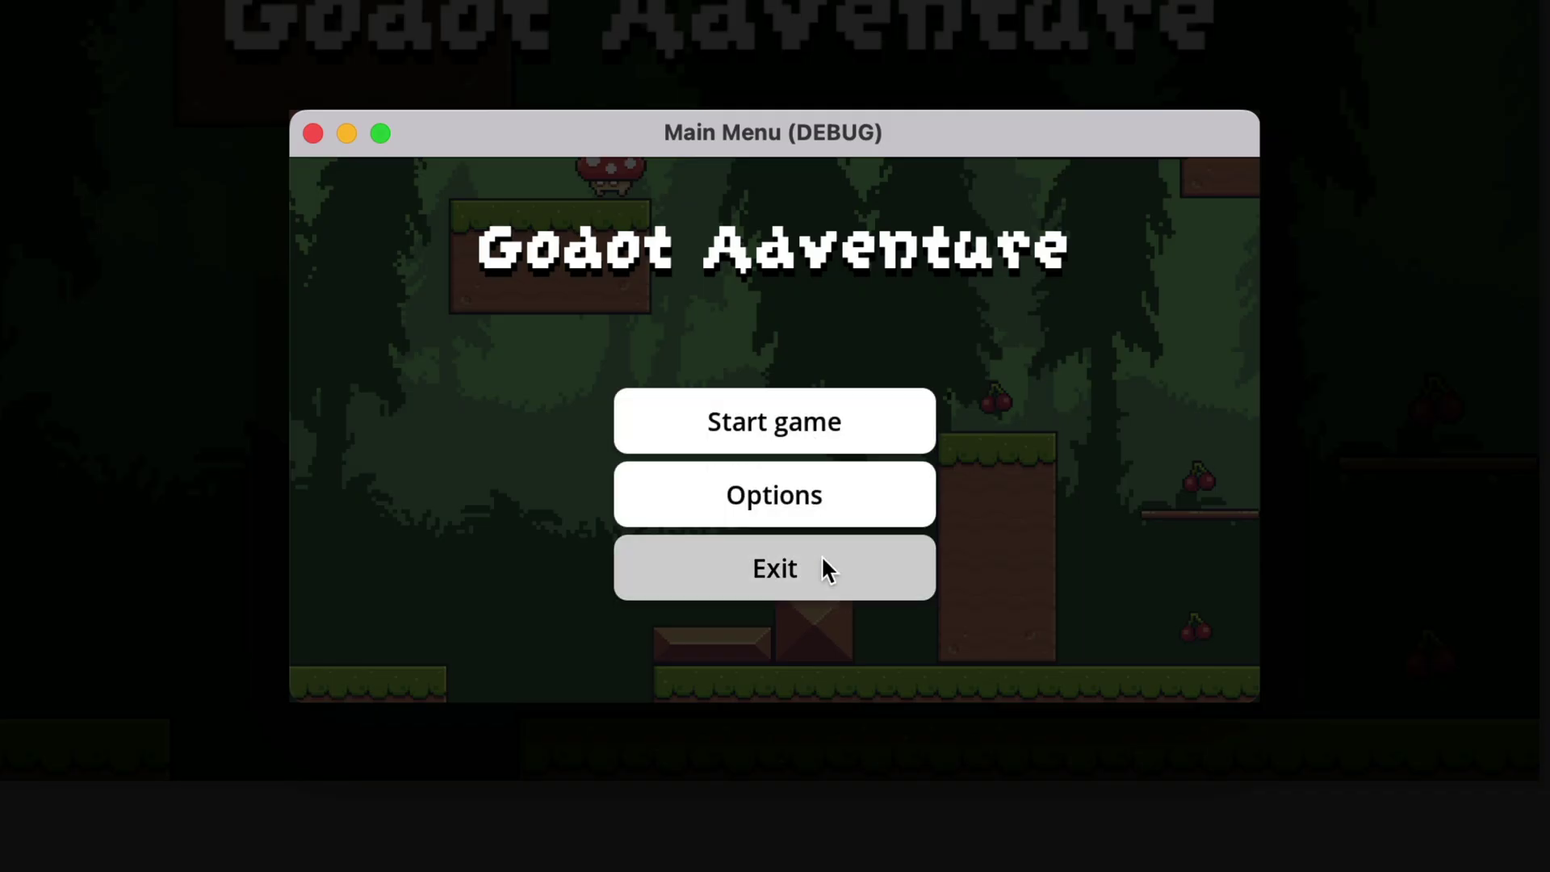
left_click(808, 567)
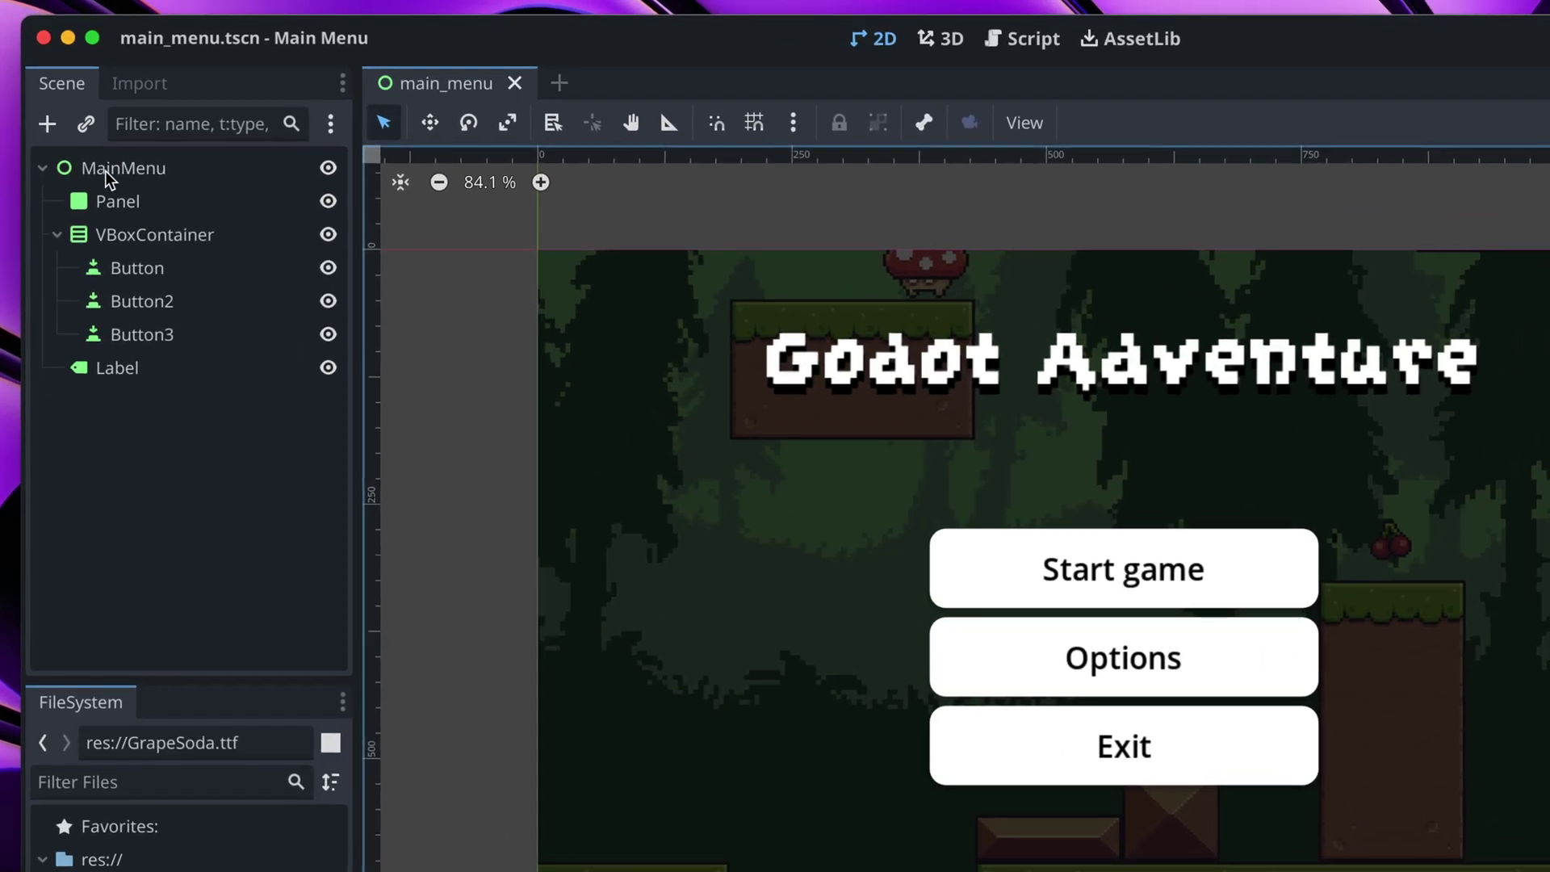
- Select MainMenu and create a main_menu.gd script extending Control for it
left_click(71, 111)
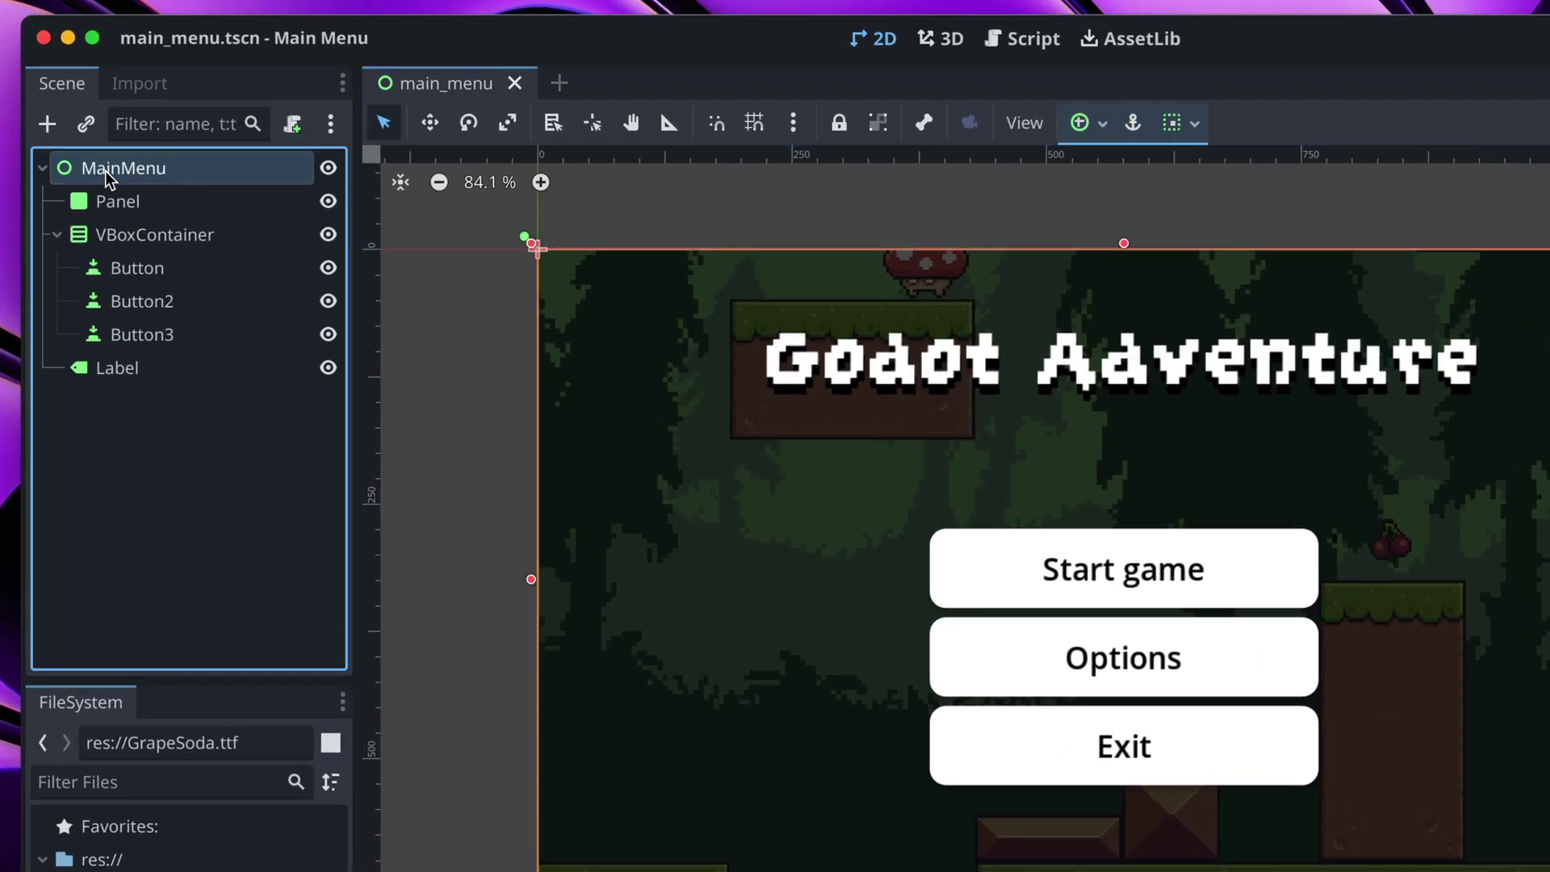
left_click(293, 124)
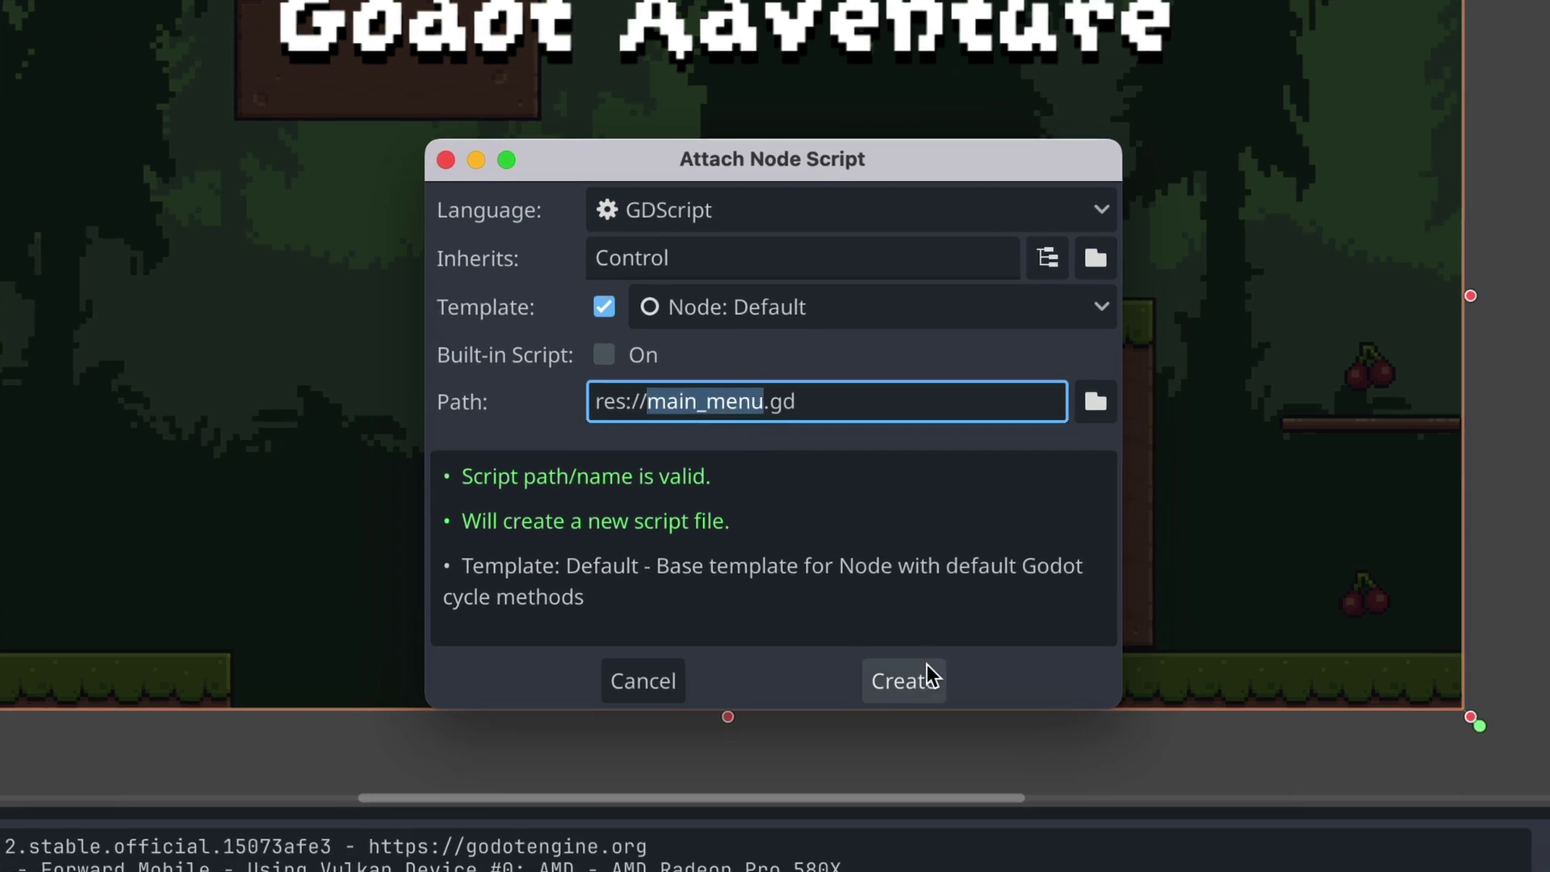
left_click(927, 671)
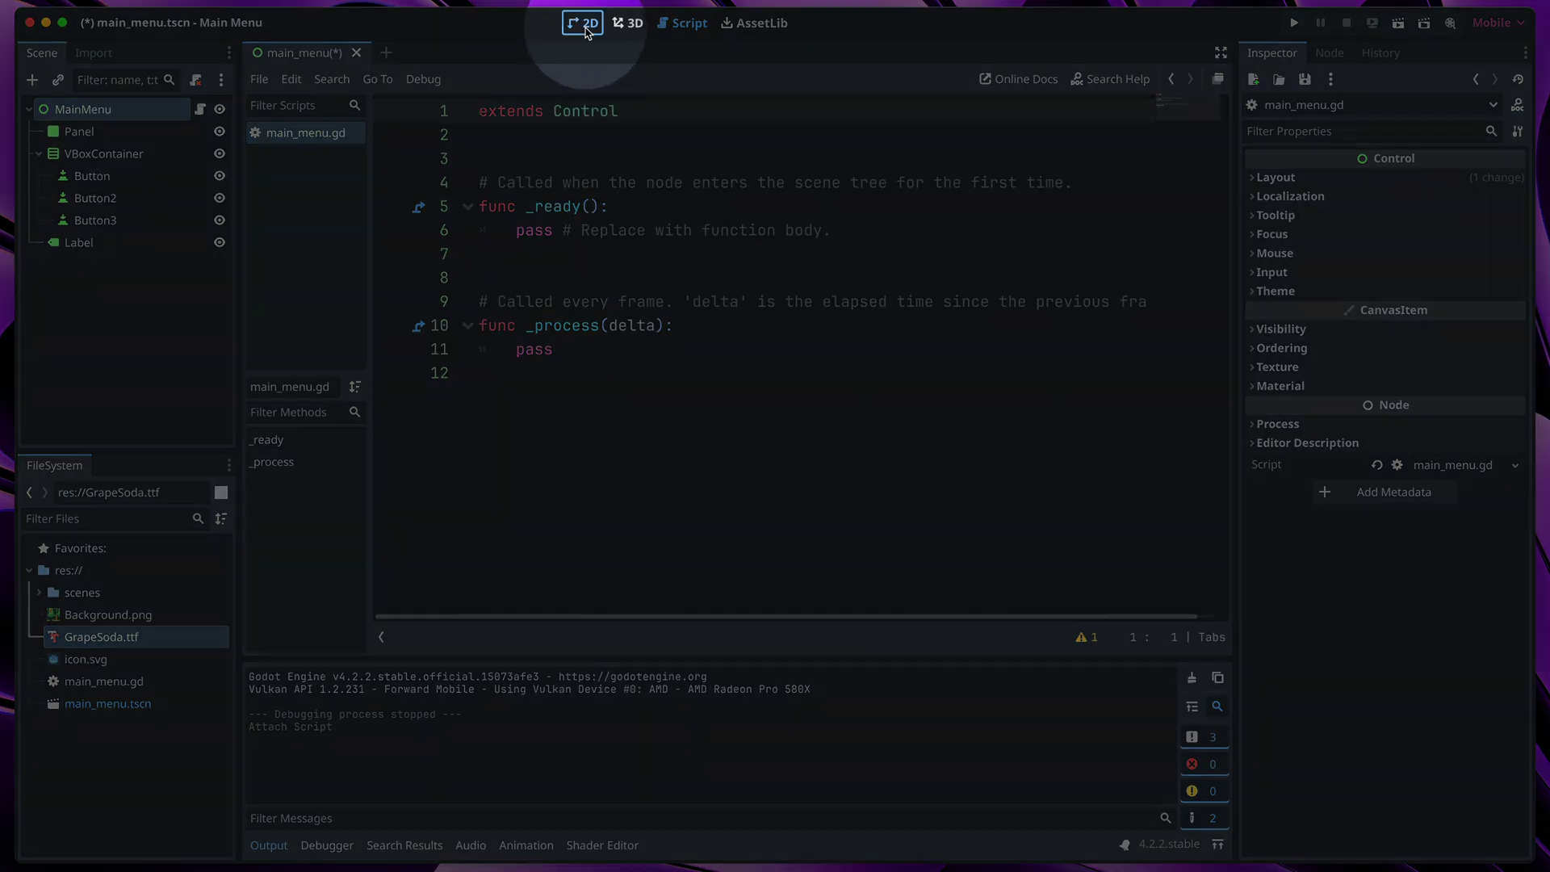
- Connect the Start game Button's pressed() signal to a new _on_start_pressed method
left_click(585, 31)
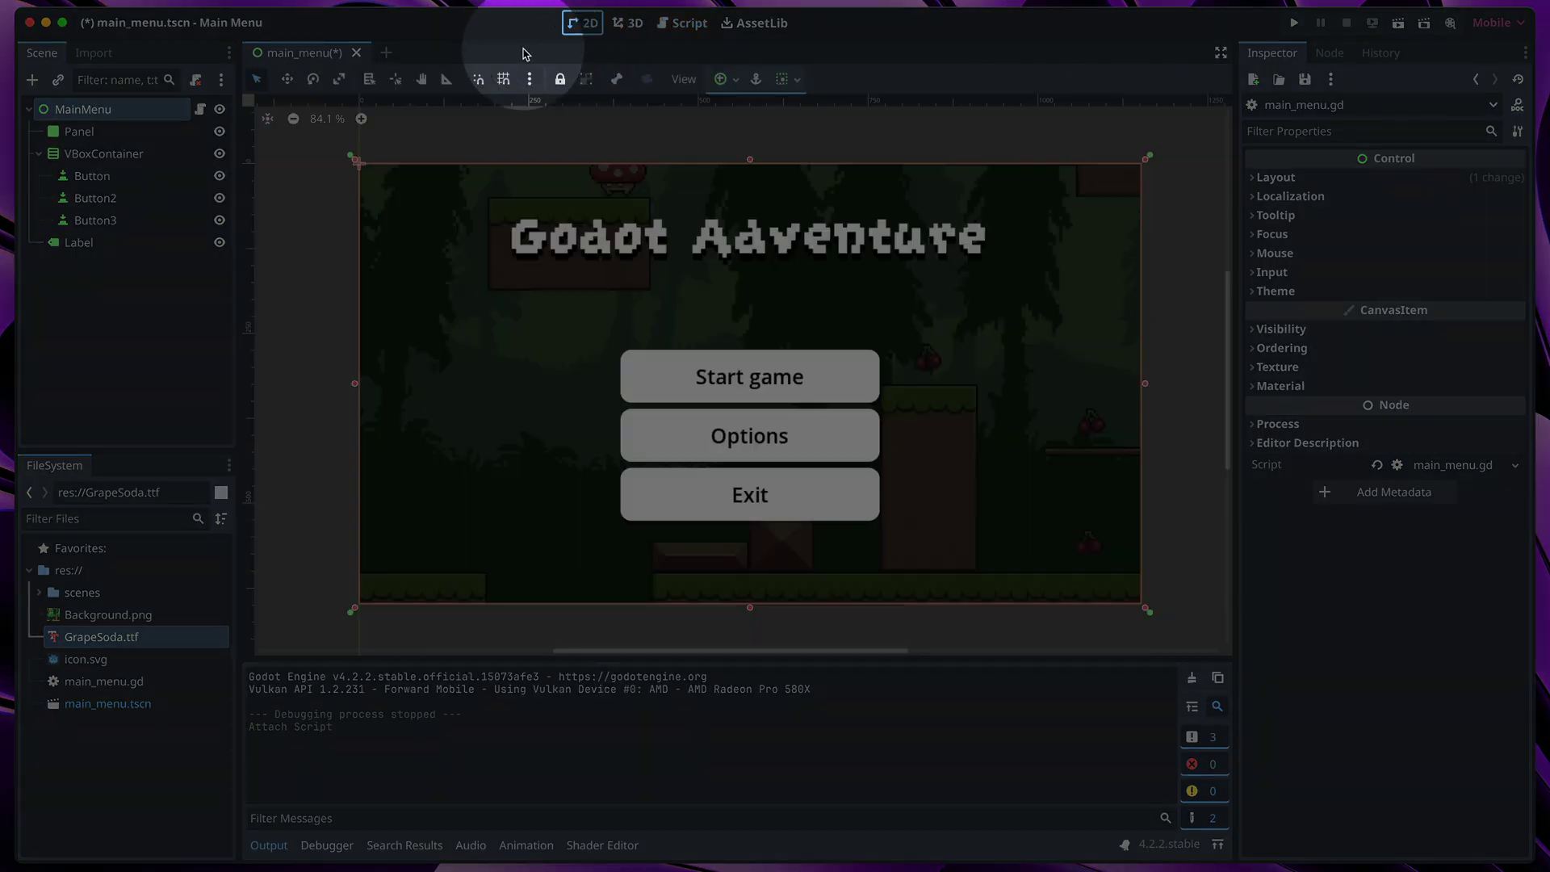
left_click(108, 177)
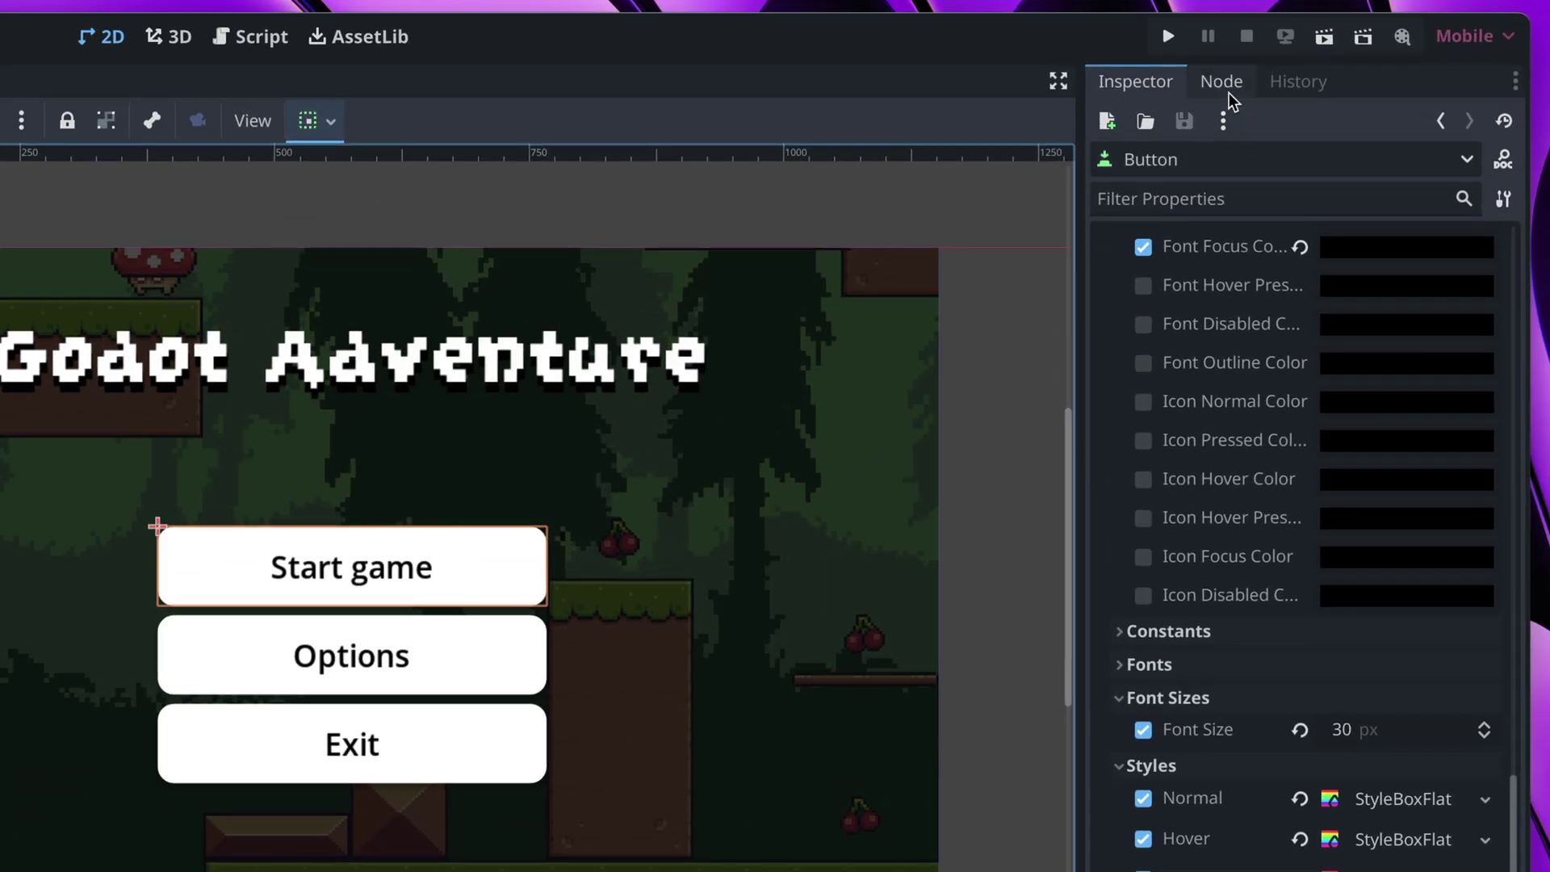
left_click(1224, 84)
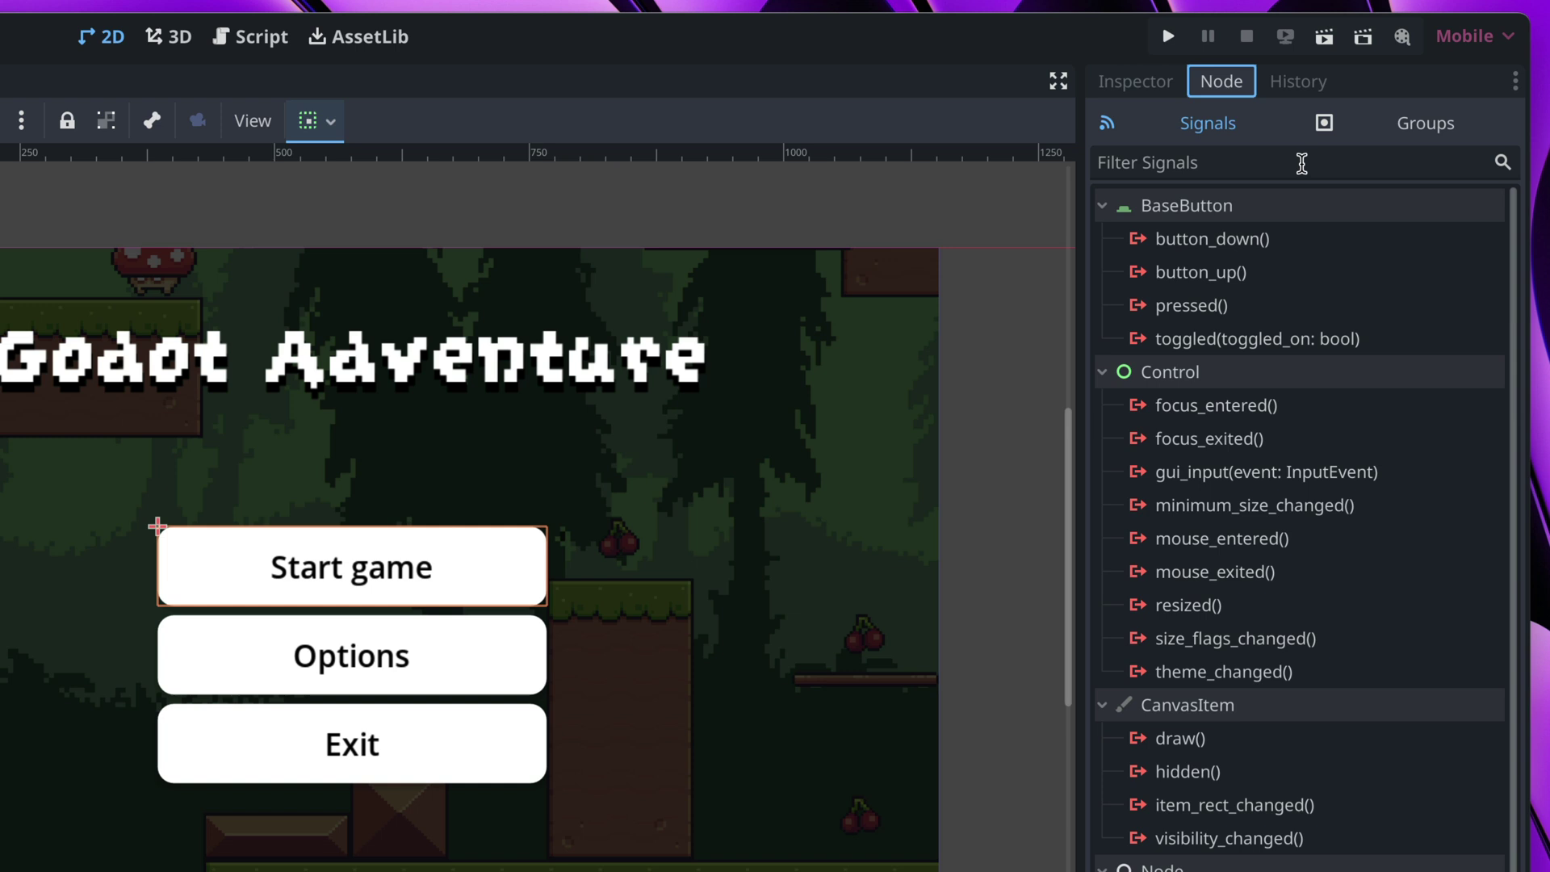
mouse_move(1345, 631)
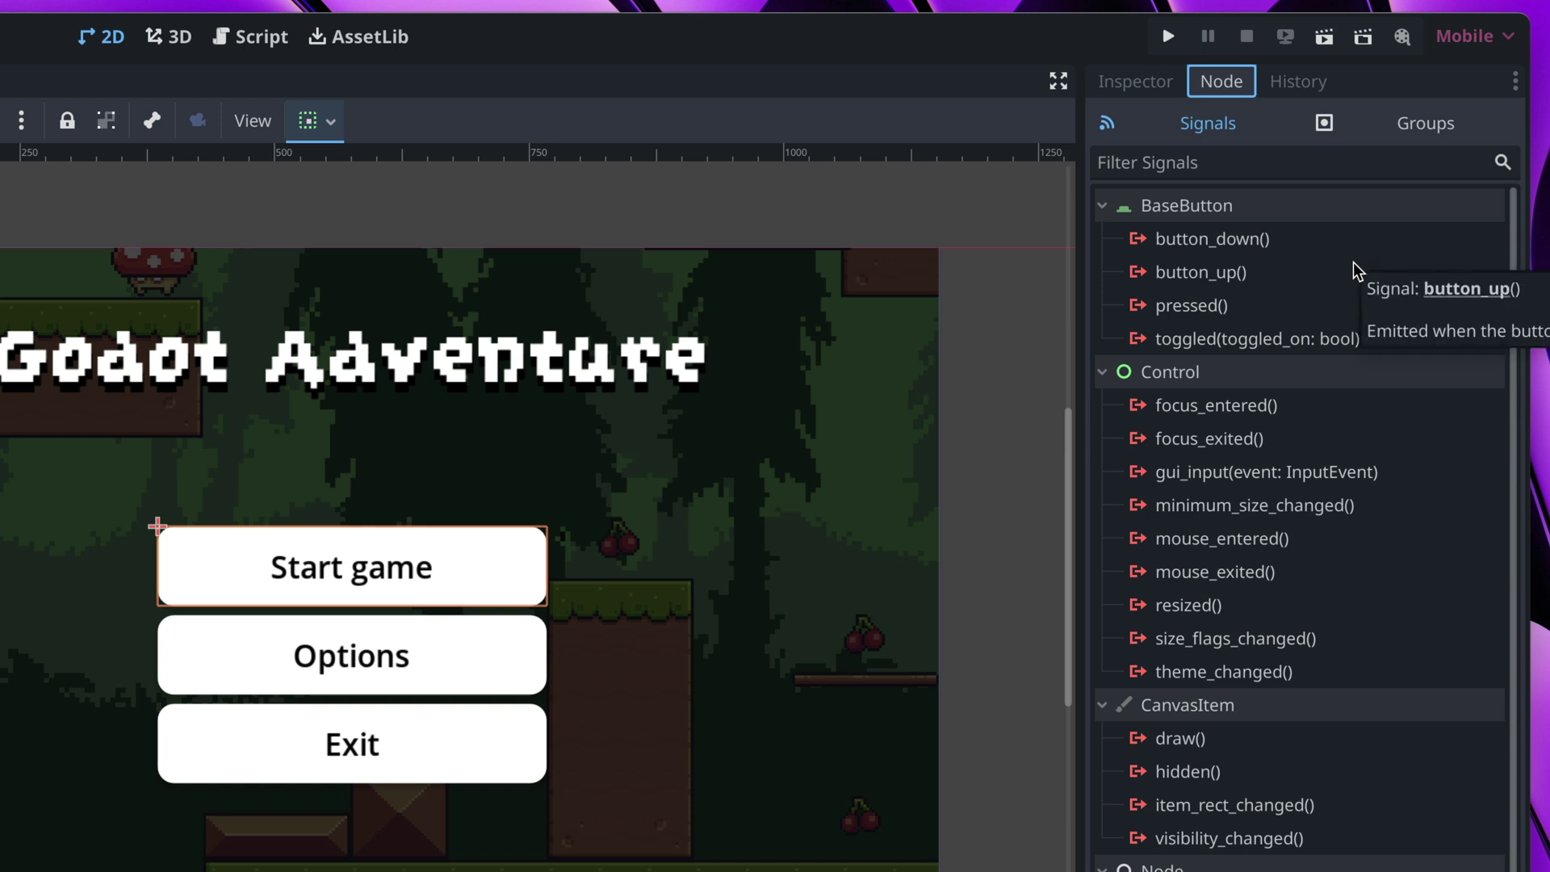
mouse_move(1363, 205)
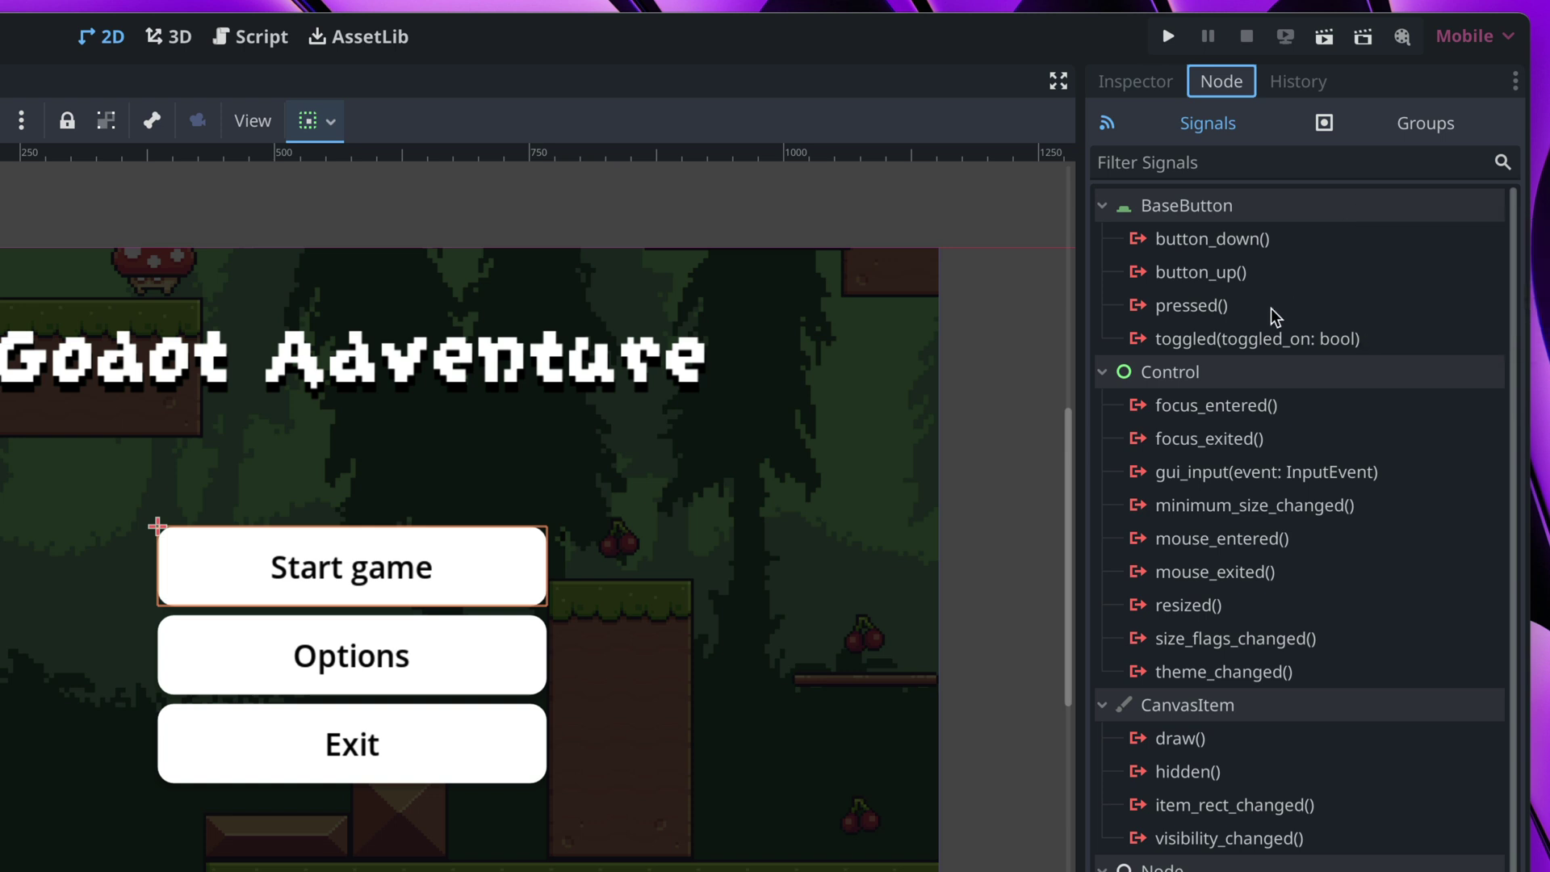
mouse_move(1271, 308)
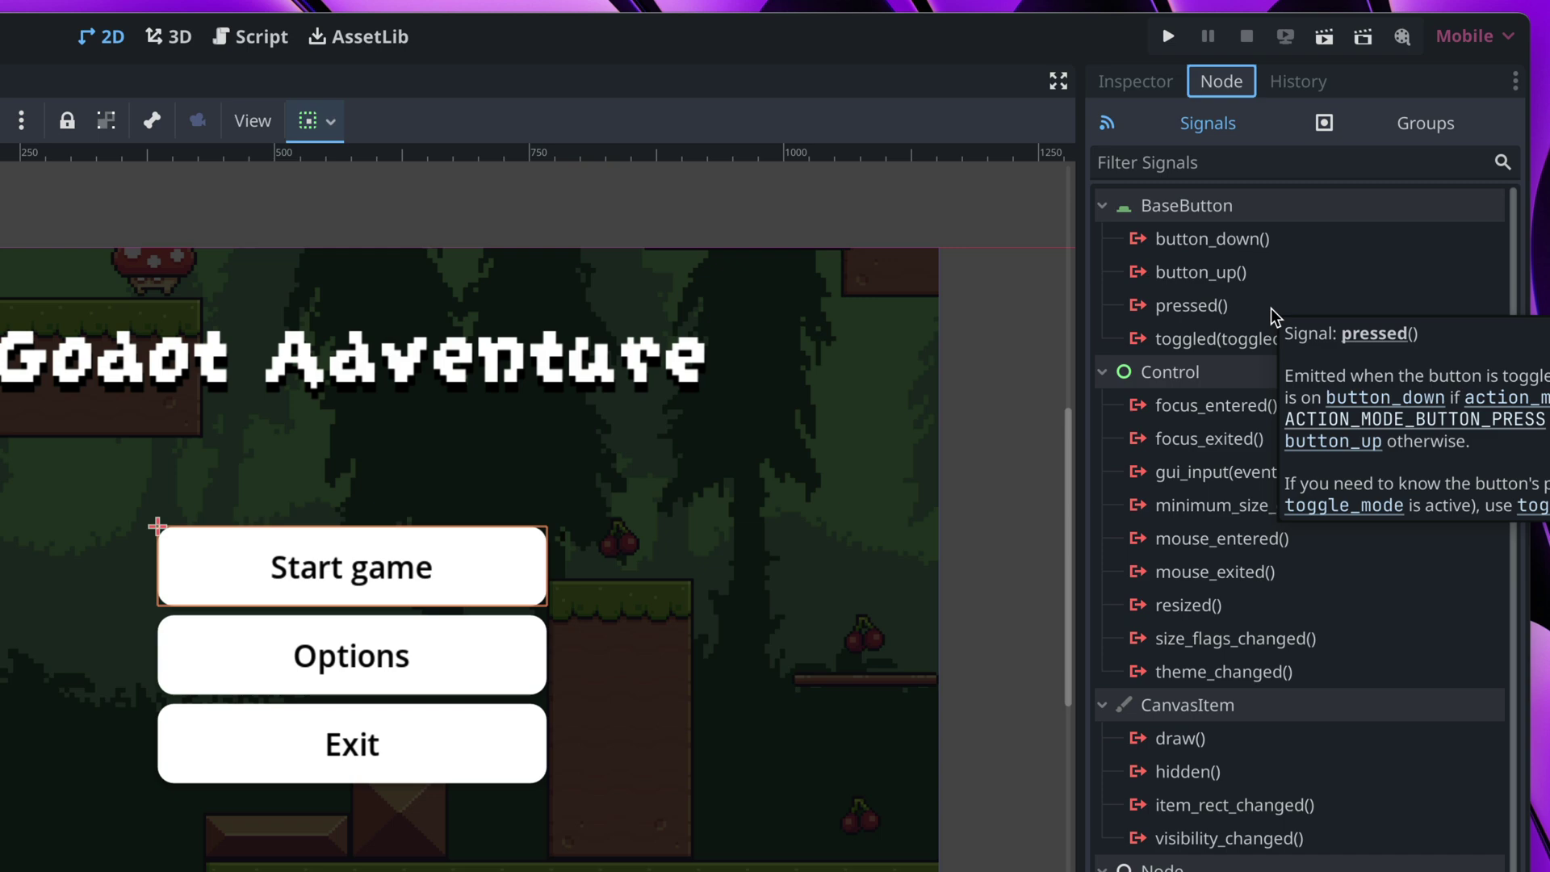
double_click(1258, 307)
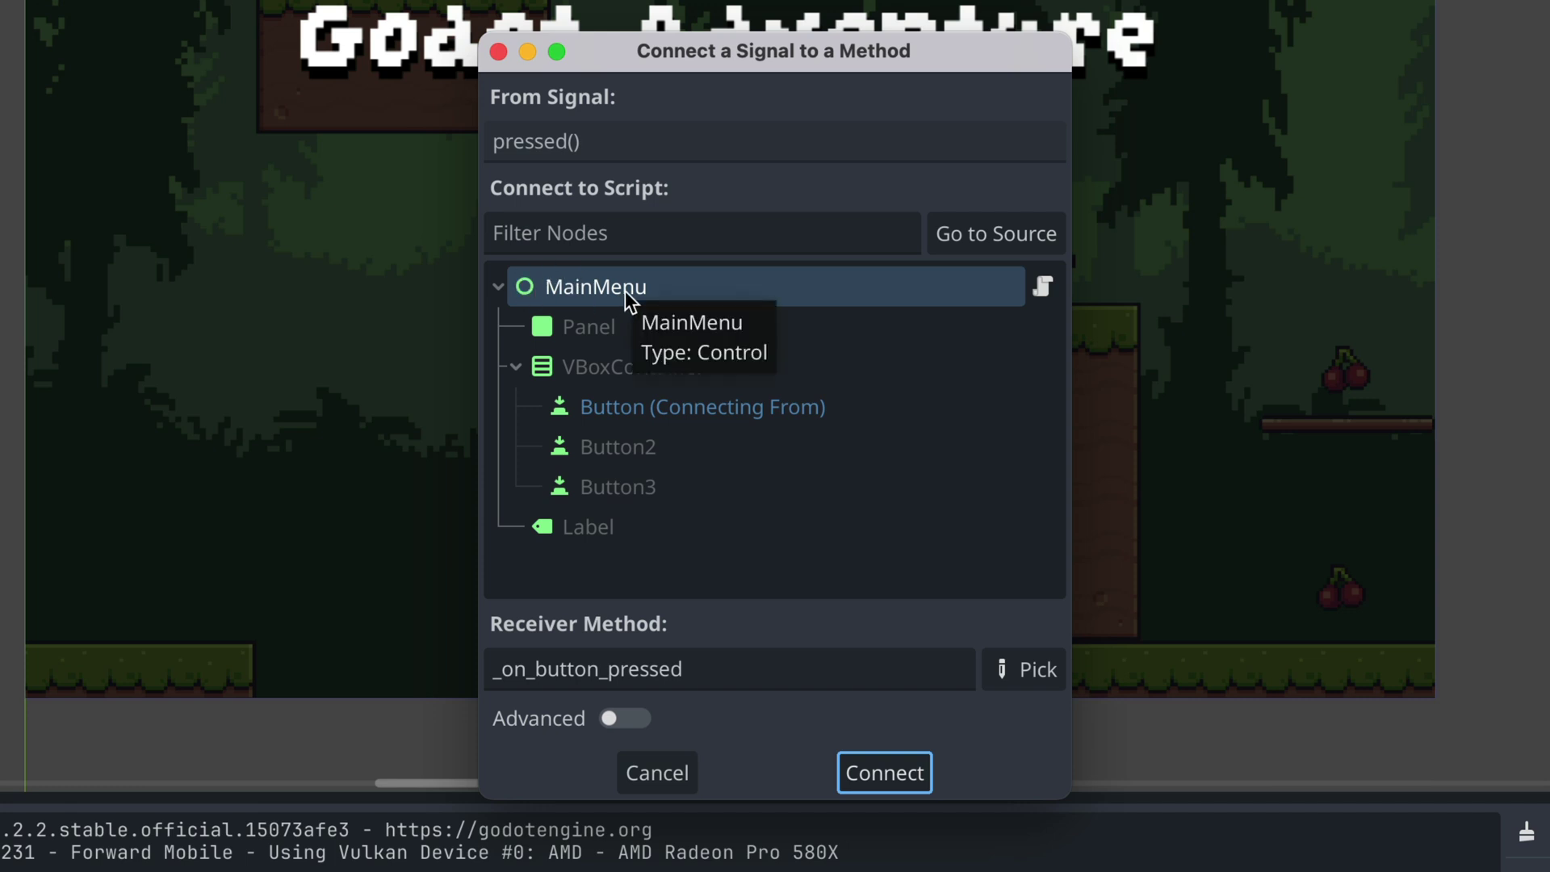
left_click_drag(536, 677, 599, 676)
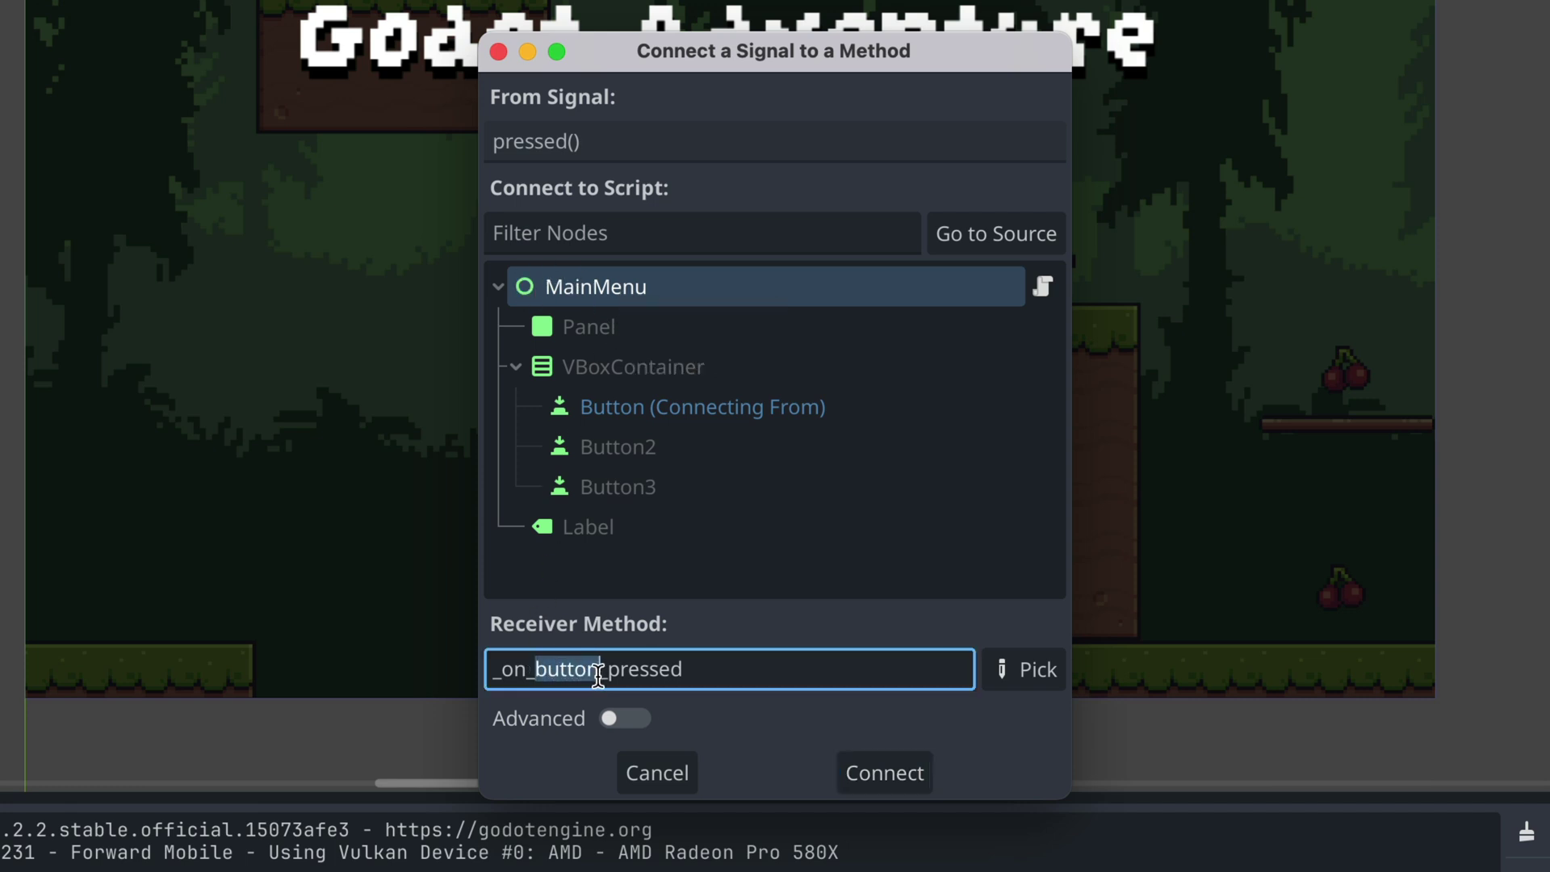
type("start")
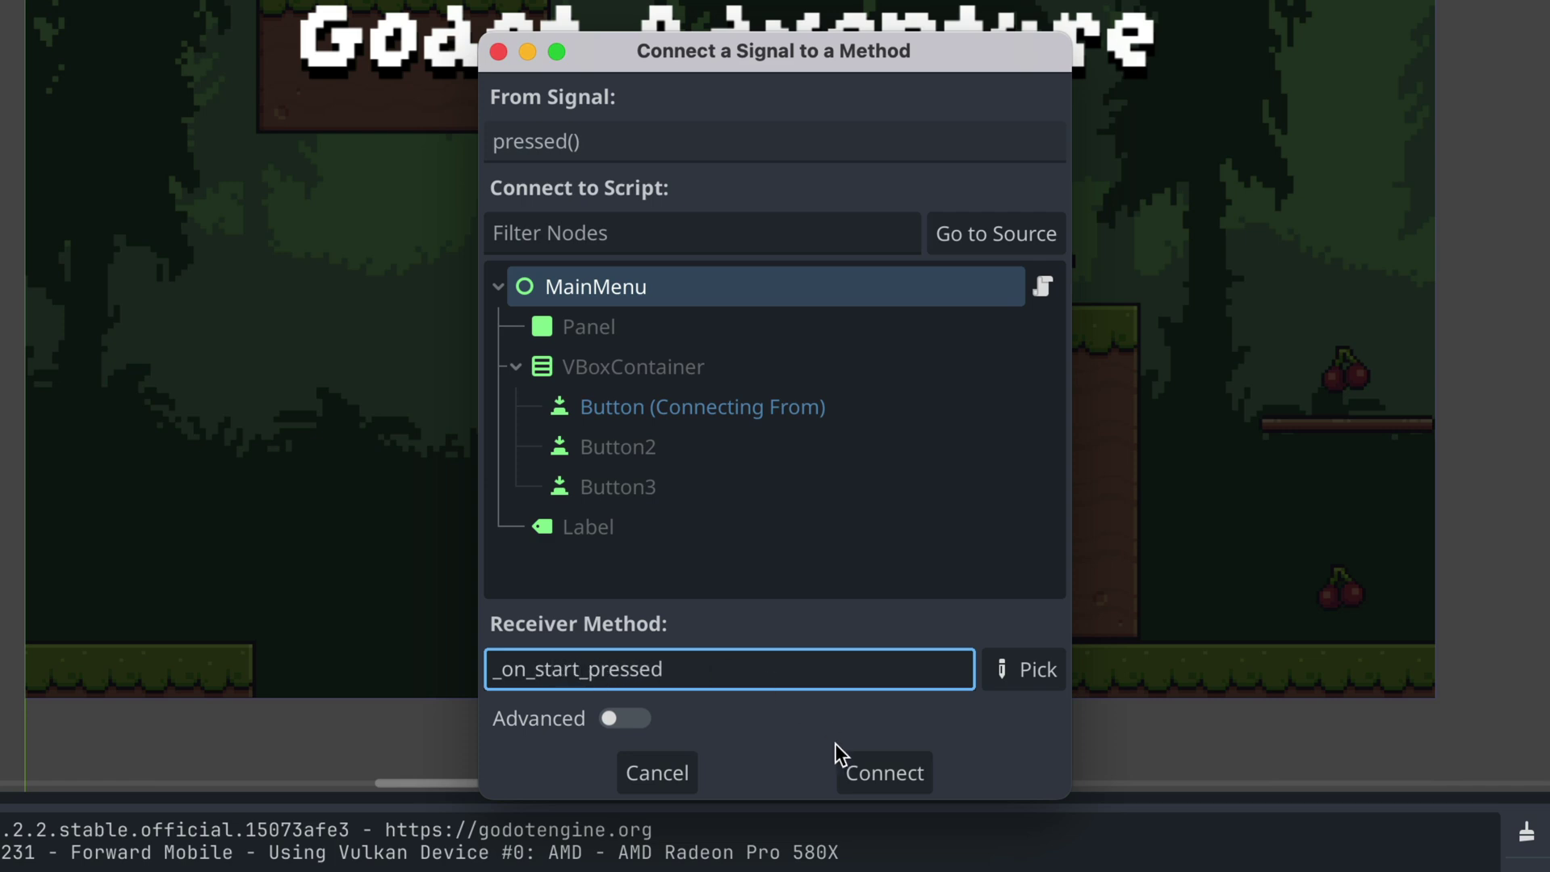
left_click(868, 775)
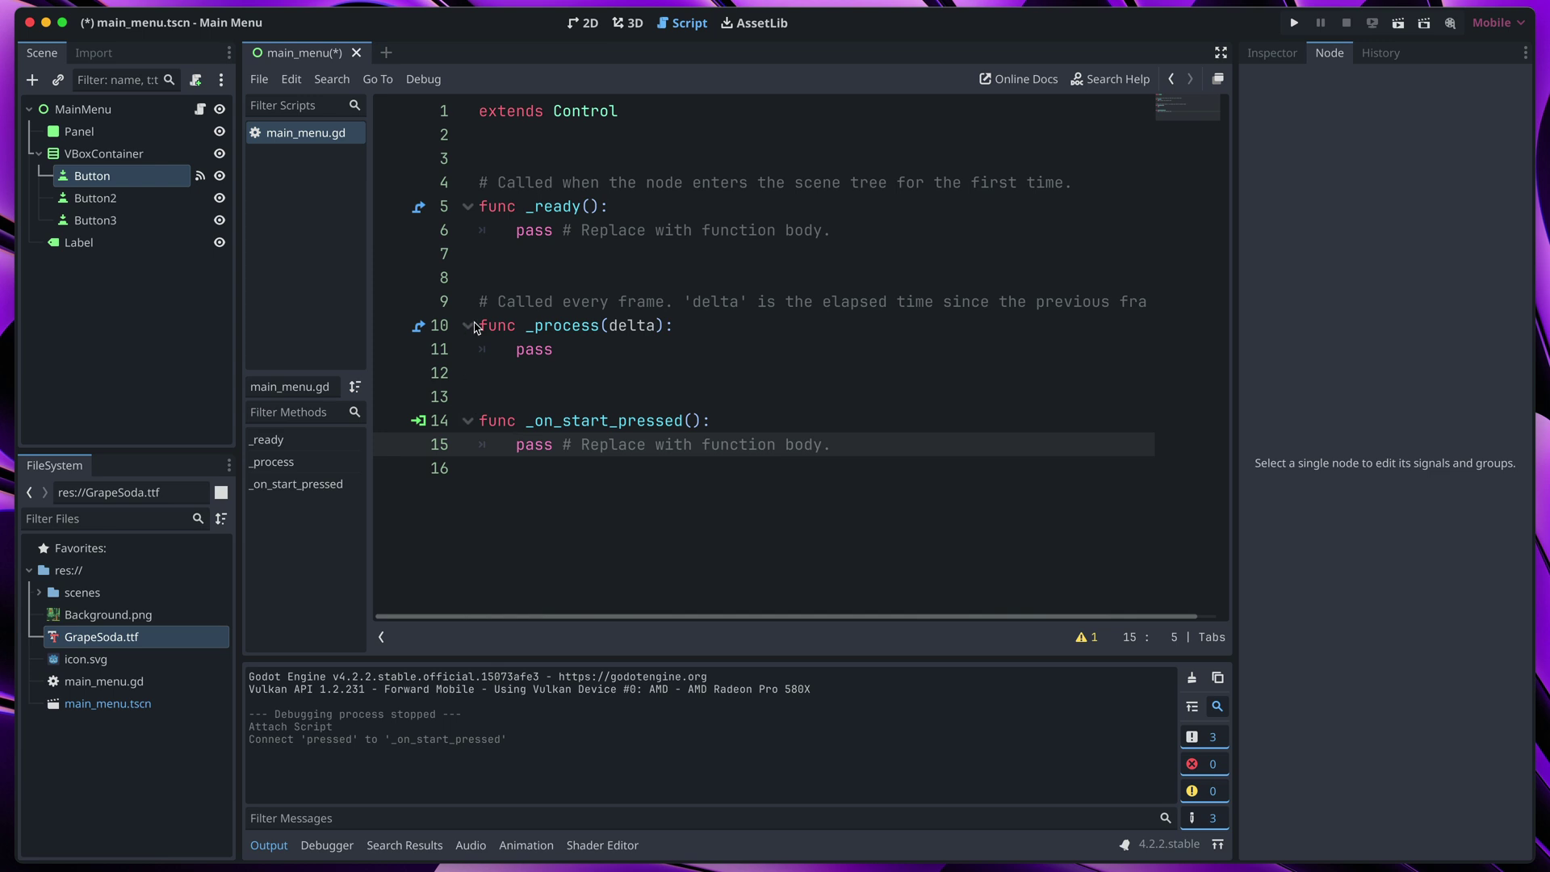
- Connect Button2's pressed() signal to a new _on_settings_pressed method on MainMenu
left_click(573, 24)
left_click(104, 199)
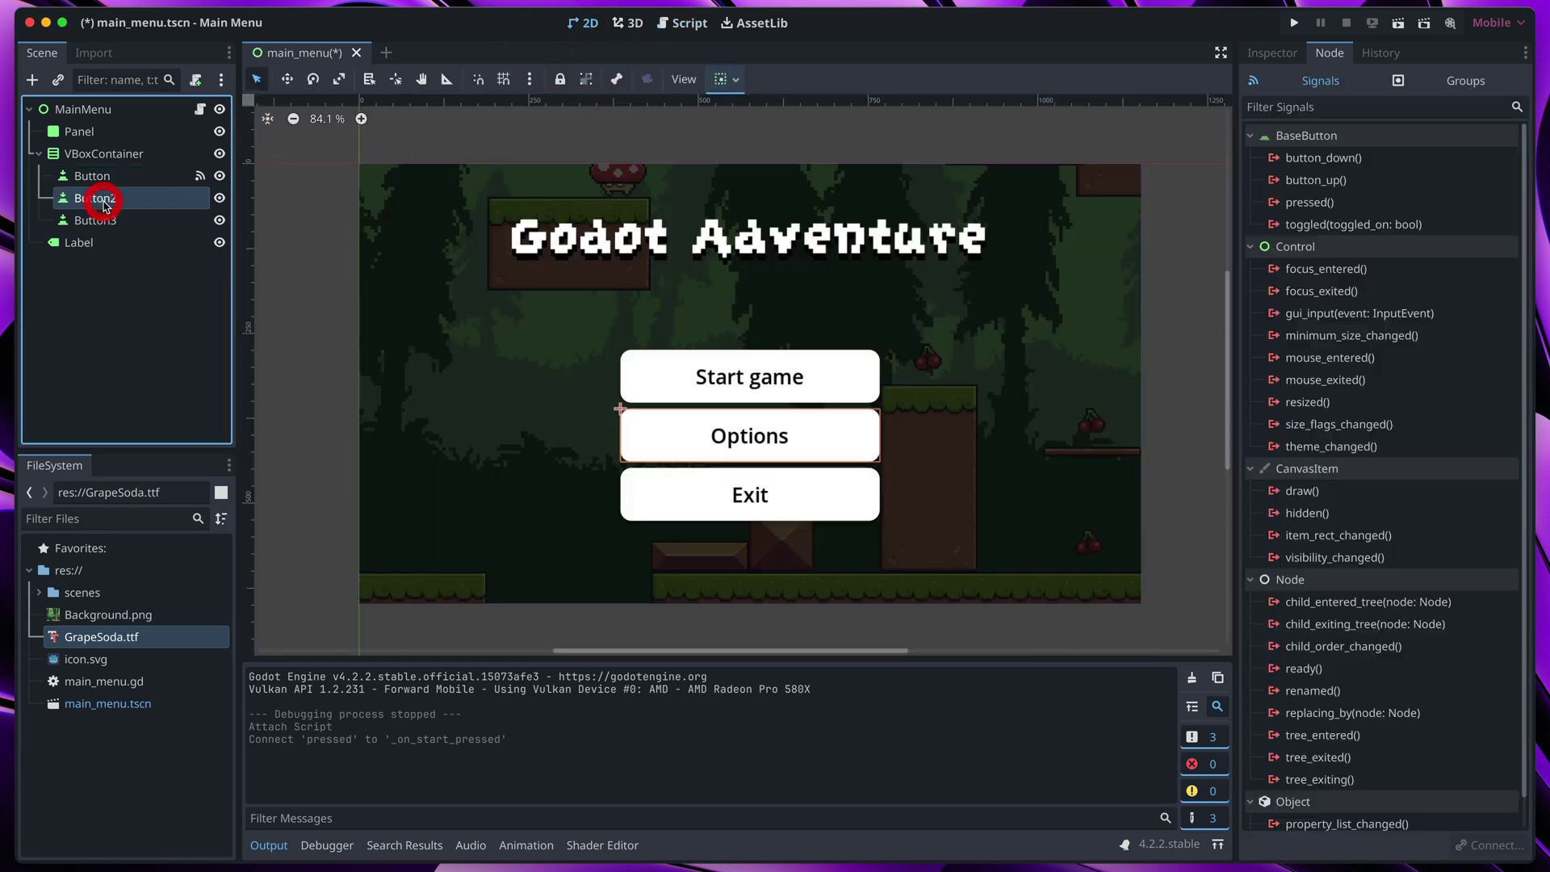
double_click(1336, 203)
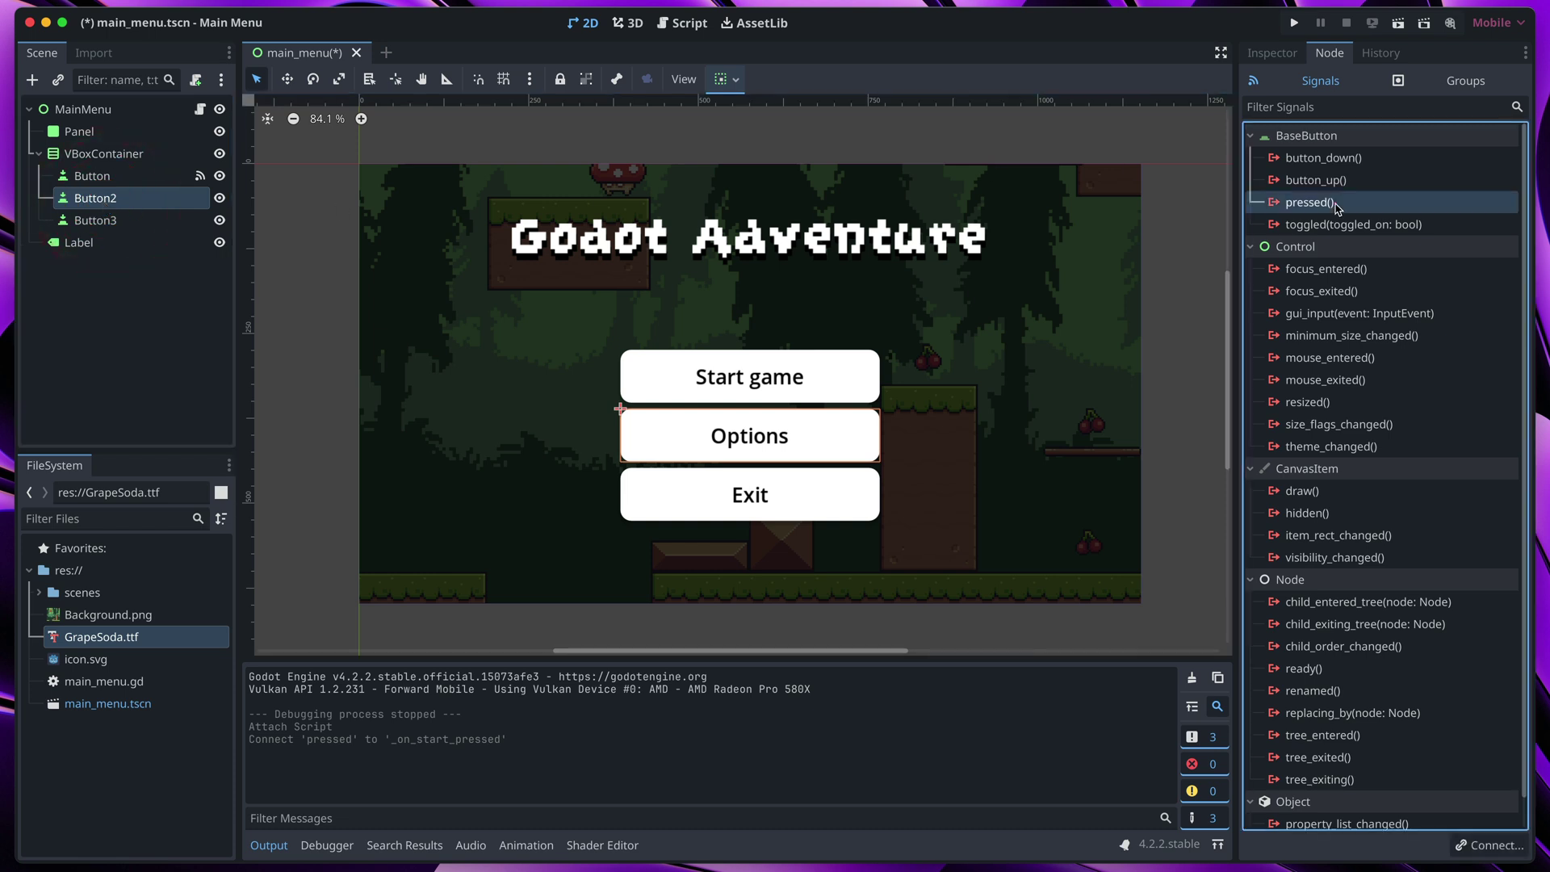
left_click(660, 374)
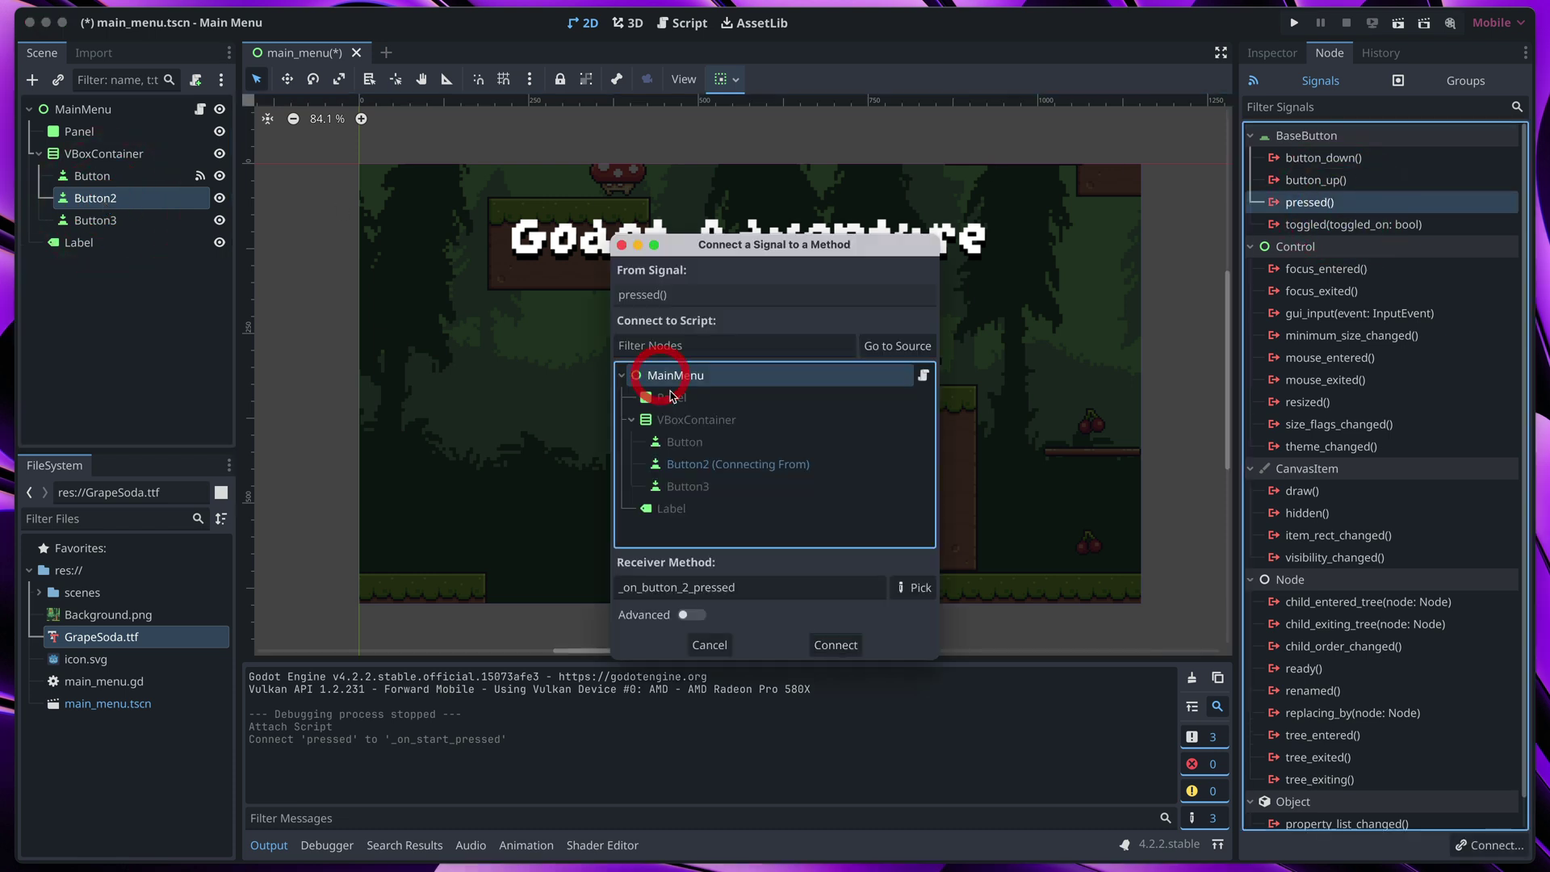
left_click(690, 588)
left_click_drag(690, 588, 639, 588)
left_click(644, 588)
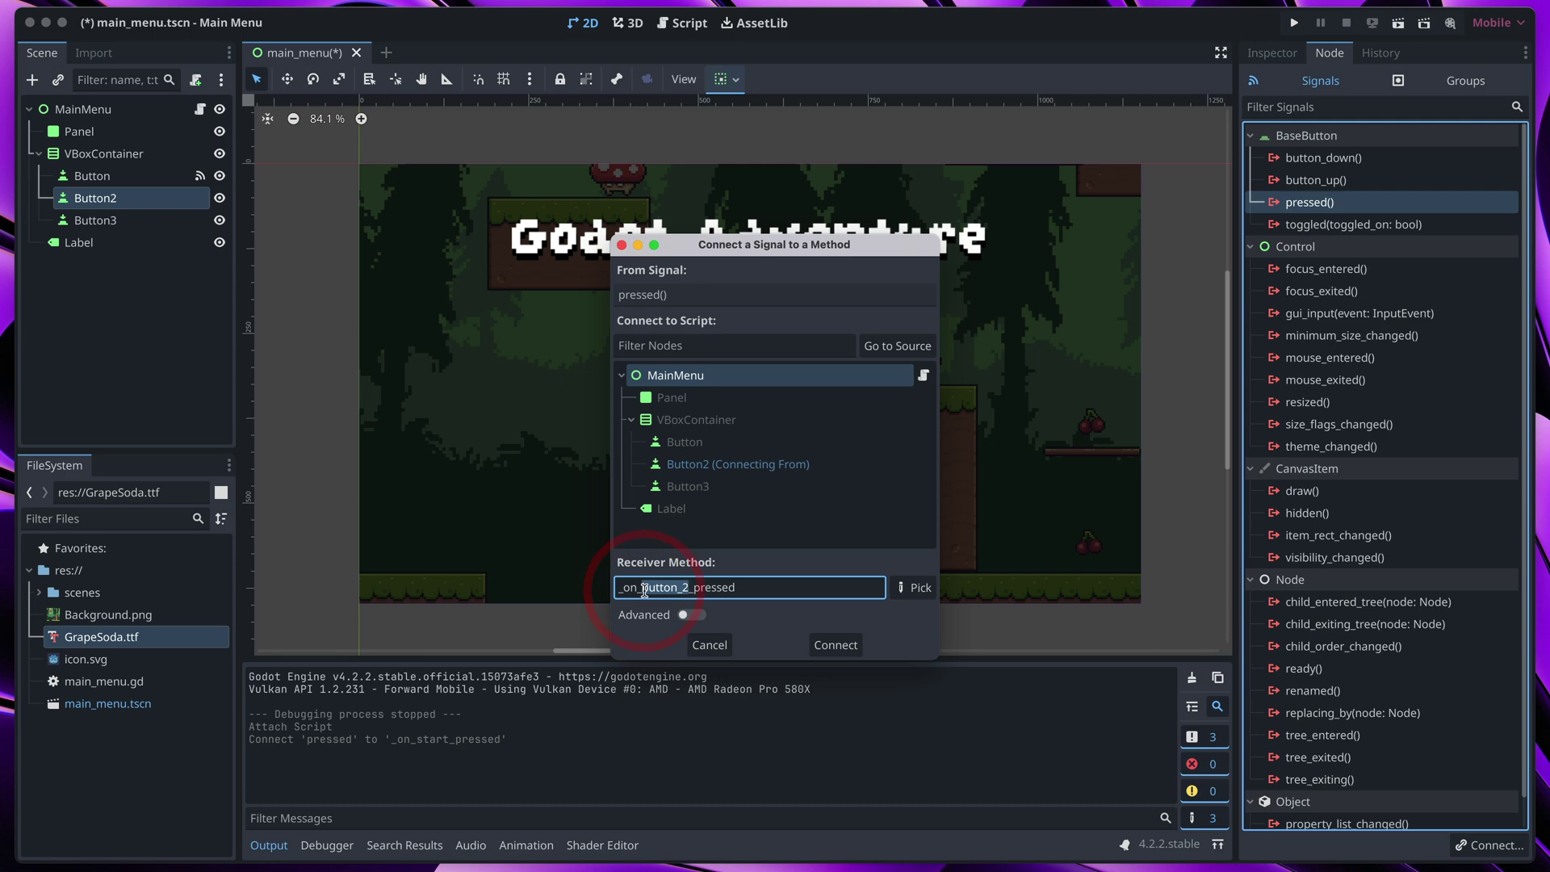
type("settings")
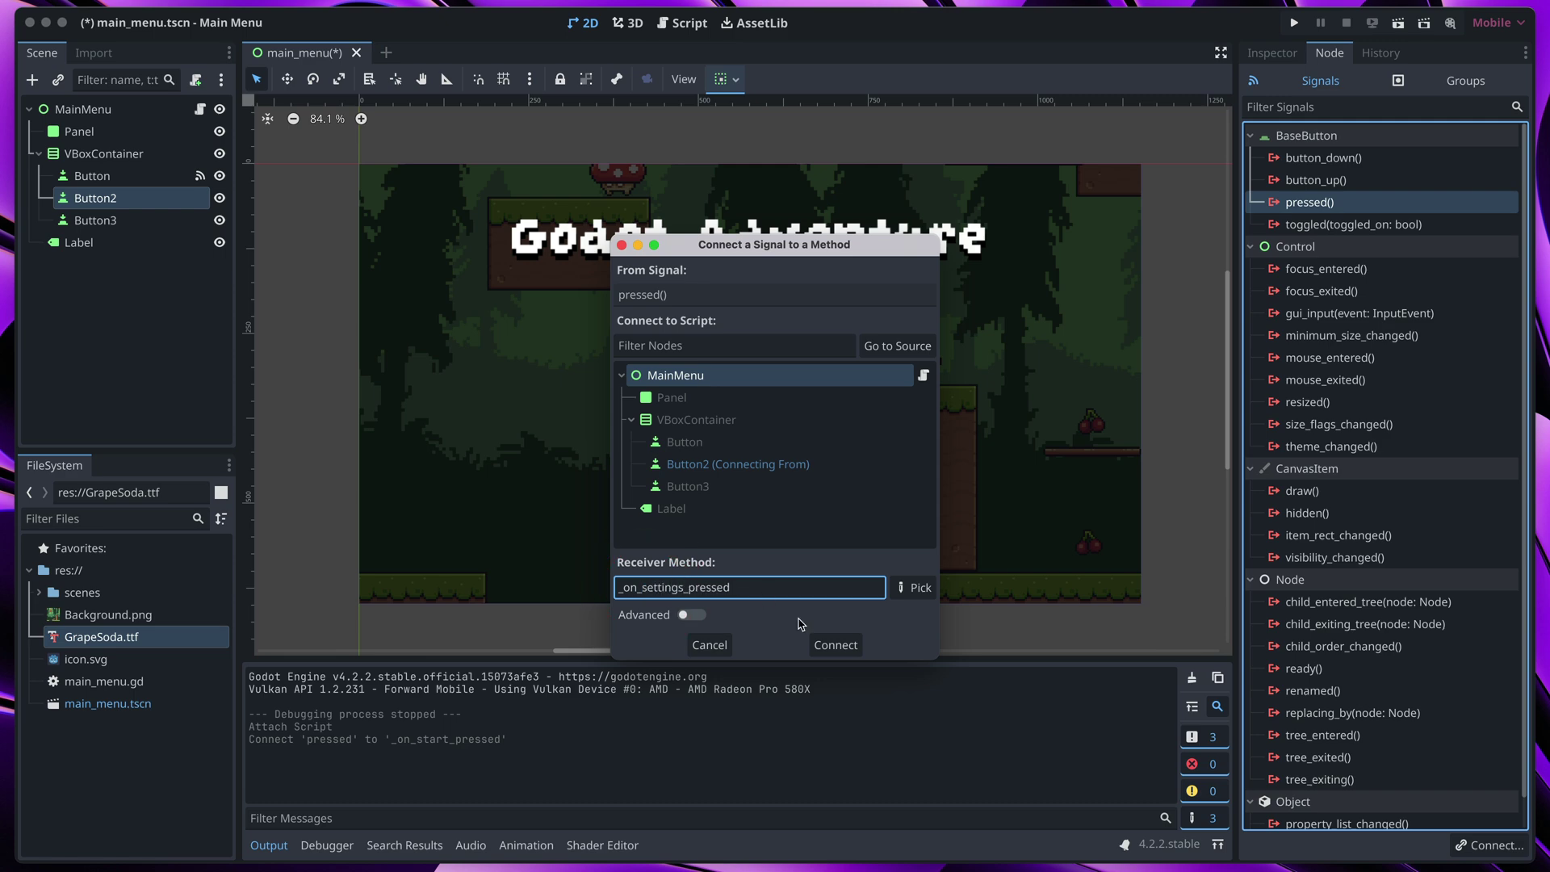
left_click(835, 644)
- Connect Button3's pressed() signal to a new _on_exit_pressed method
left_click(585, 24)
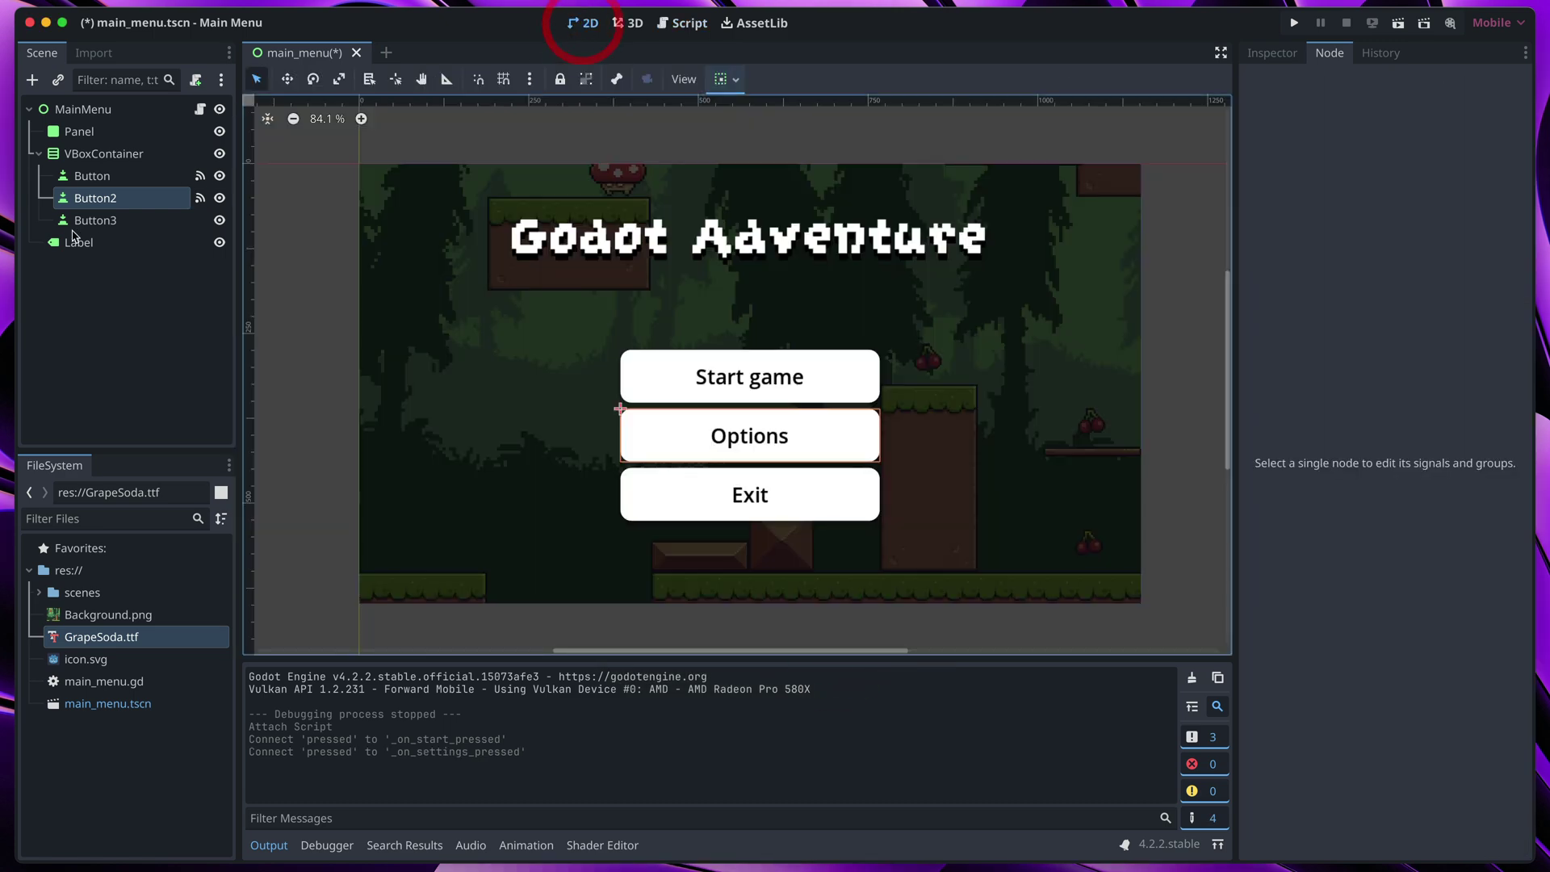
left_click(95, 219)
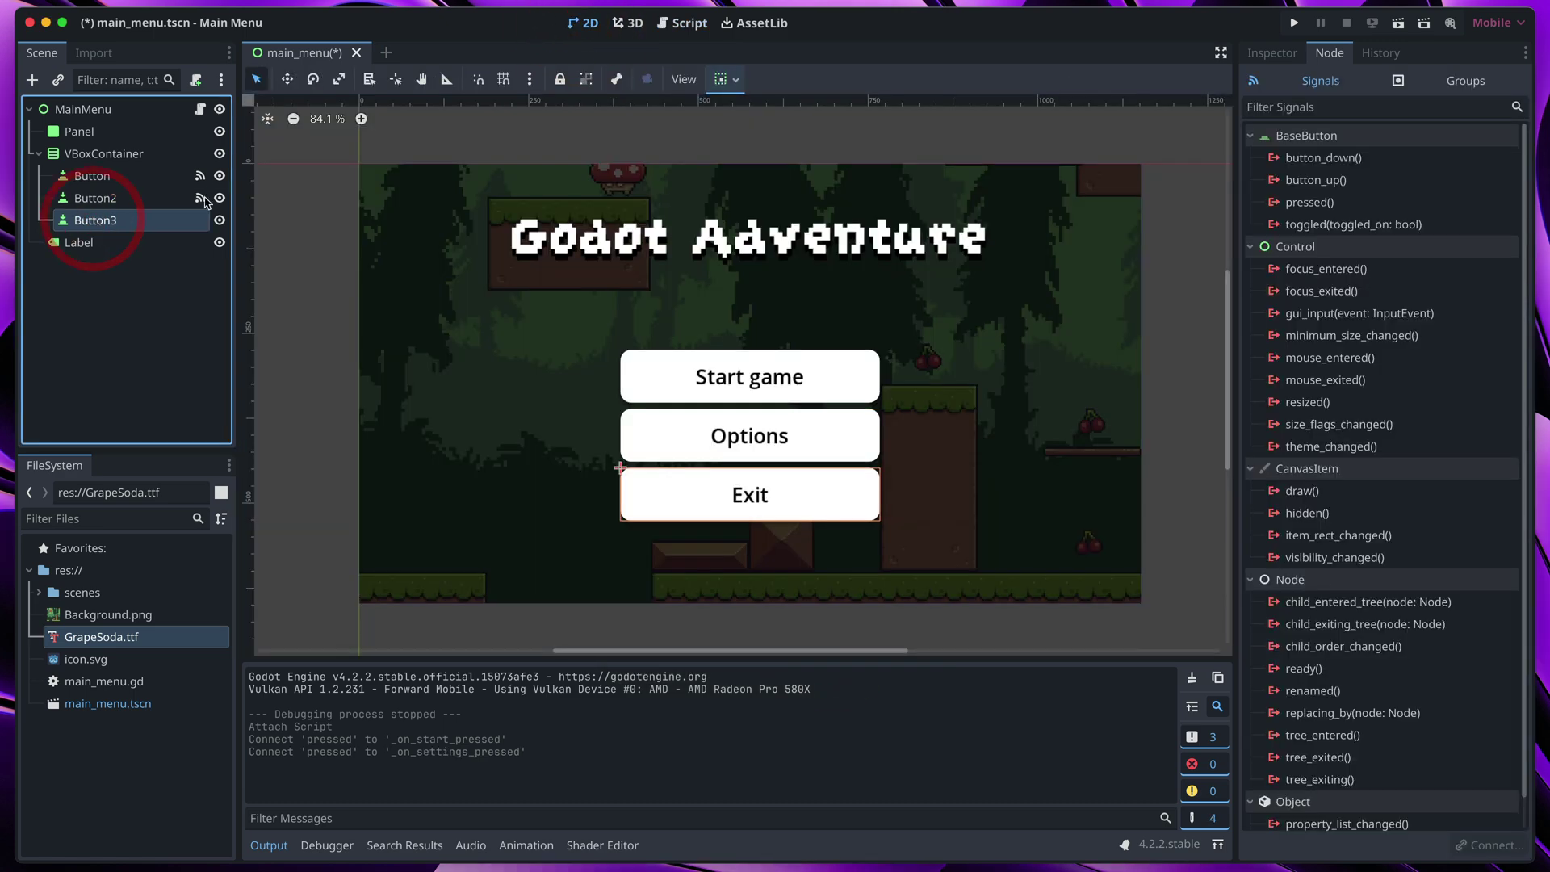
double_click(1377, 202)
left_click_drag(691, 588, 642, 589)
type("exit_pressed")
key("Return")
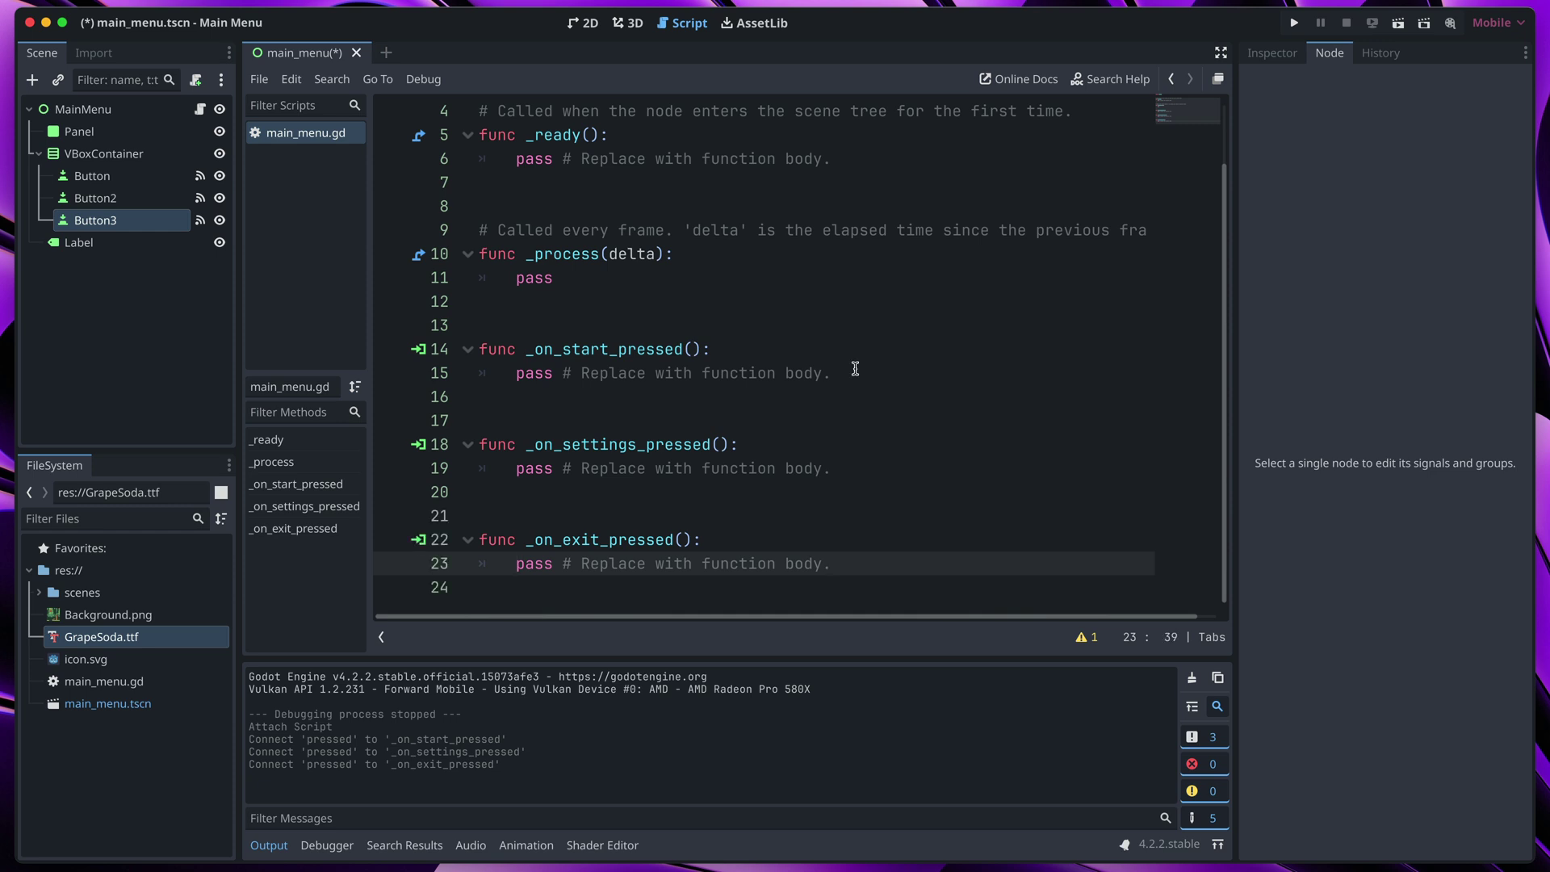
- Replace the _on_start_pressed pass with print("Start pressed") and correct line 15's tab indent
left_click_drag(856, 369, 519, 372)
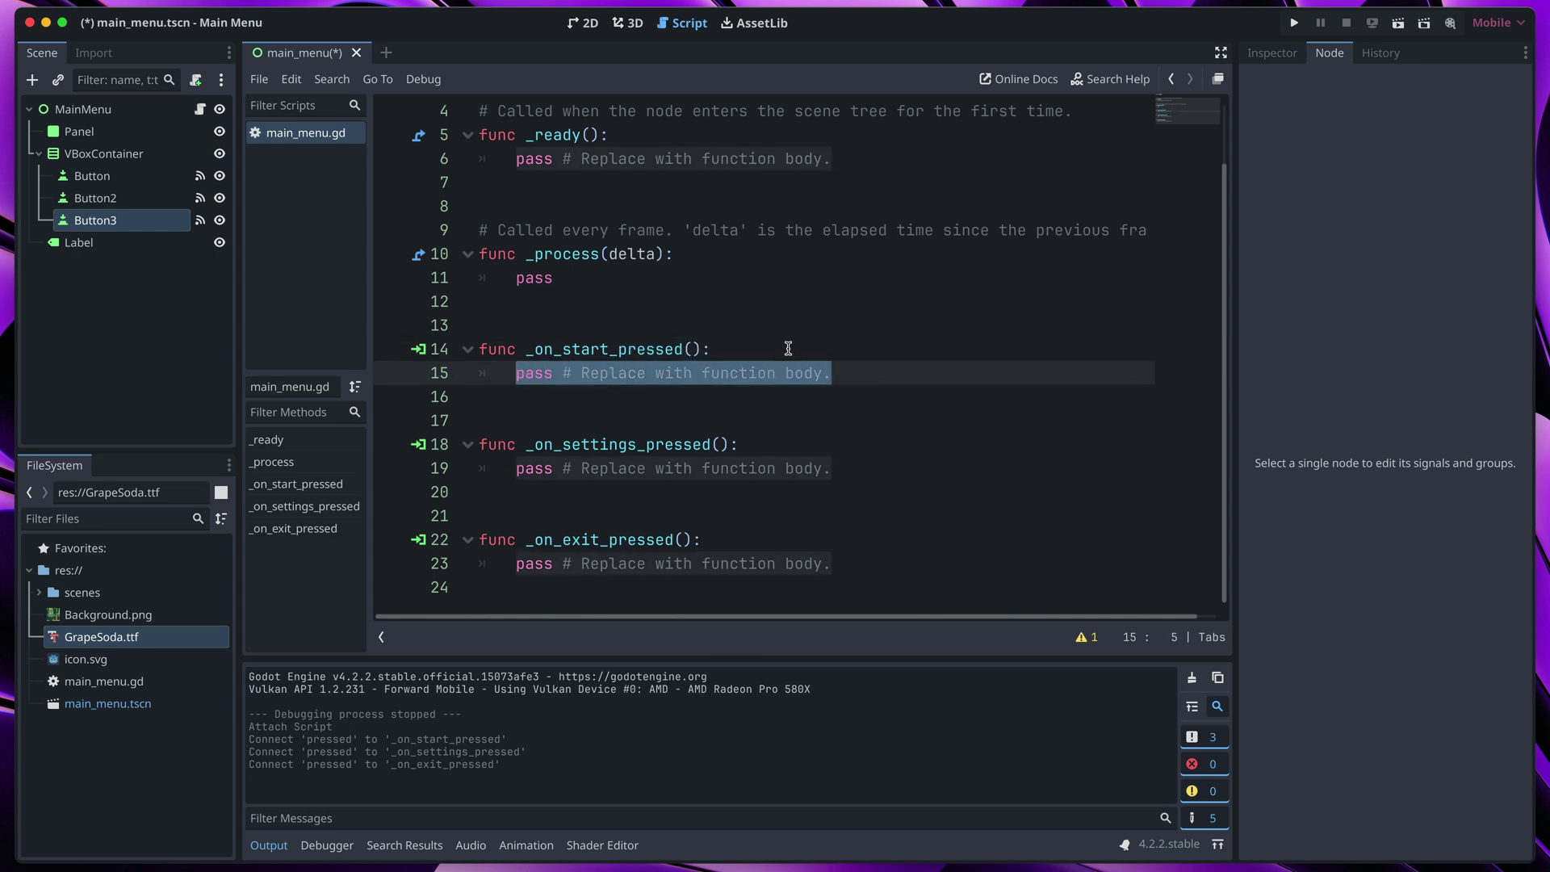
type("print(\"S")
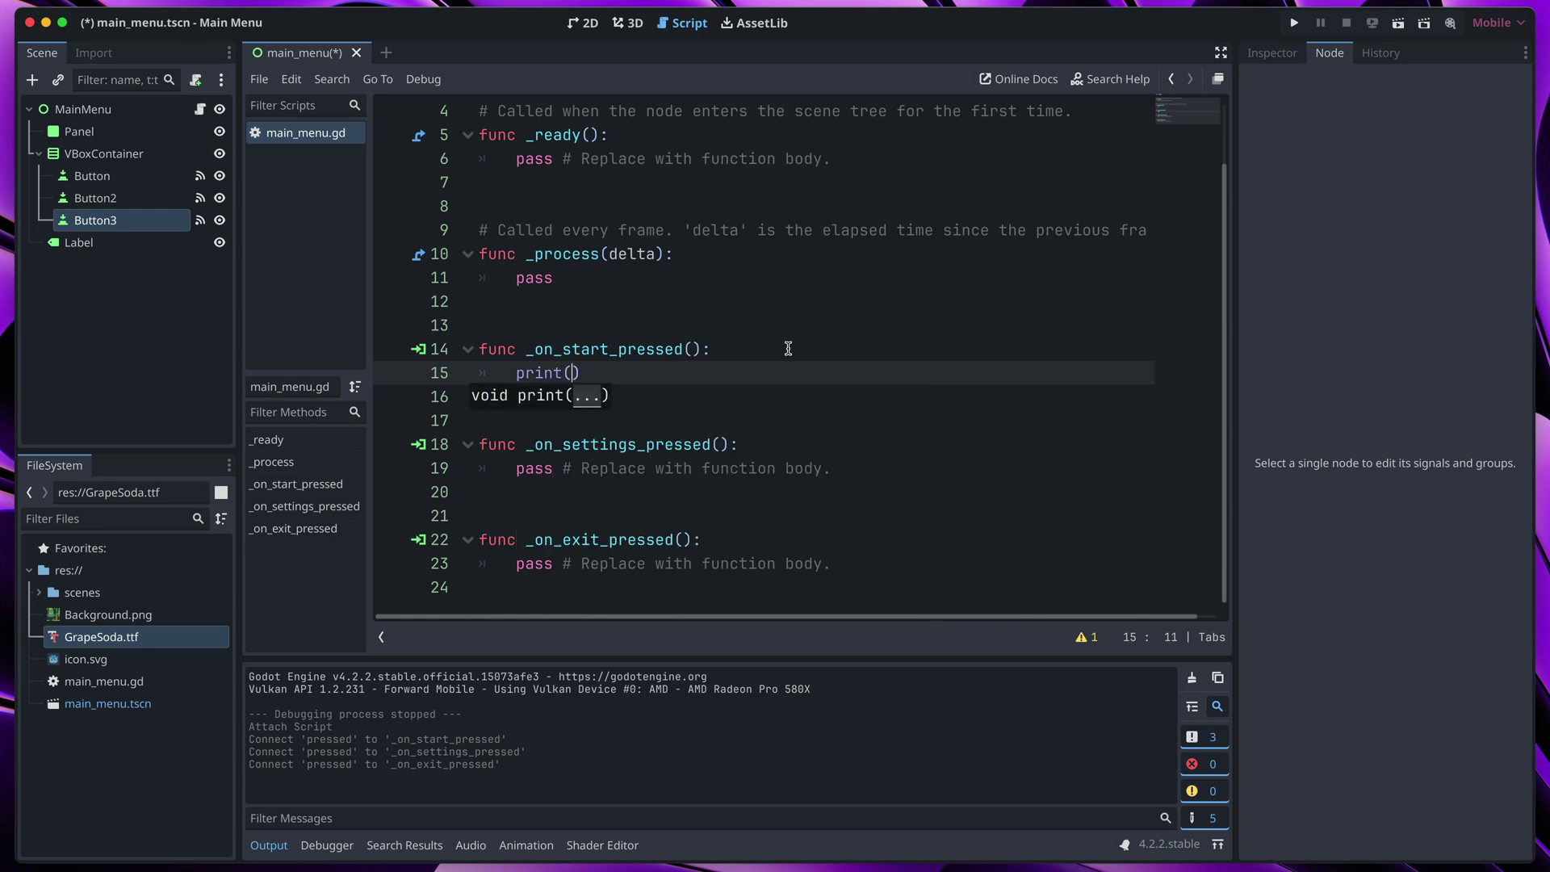
type("tart pressed")
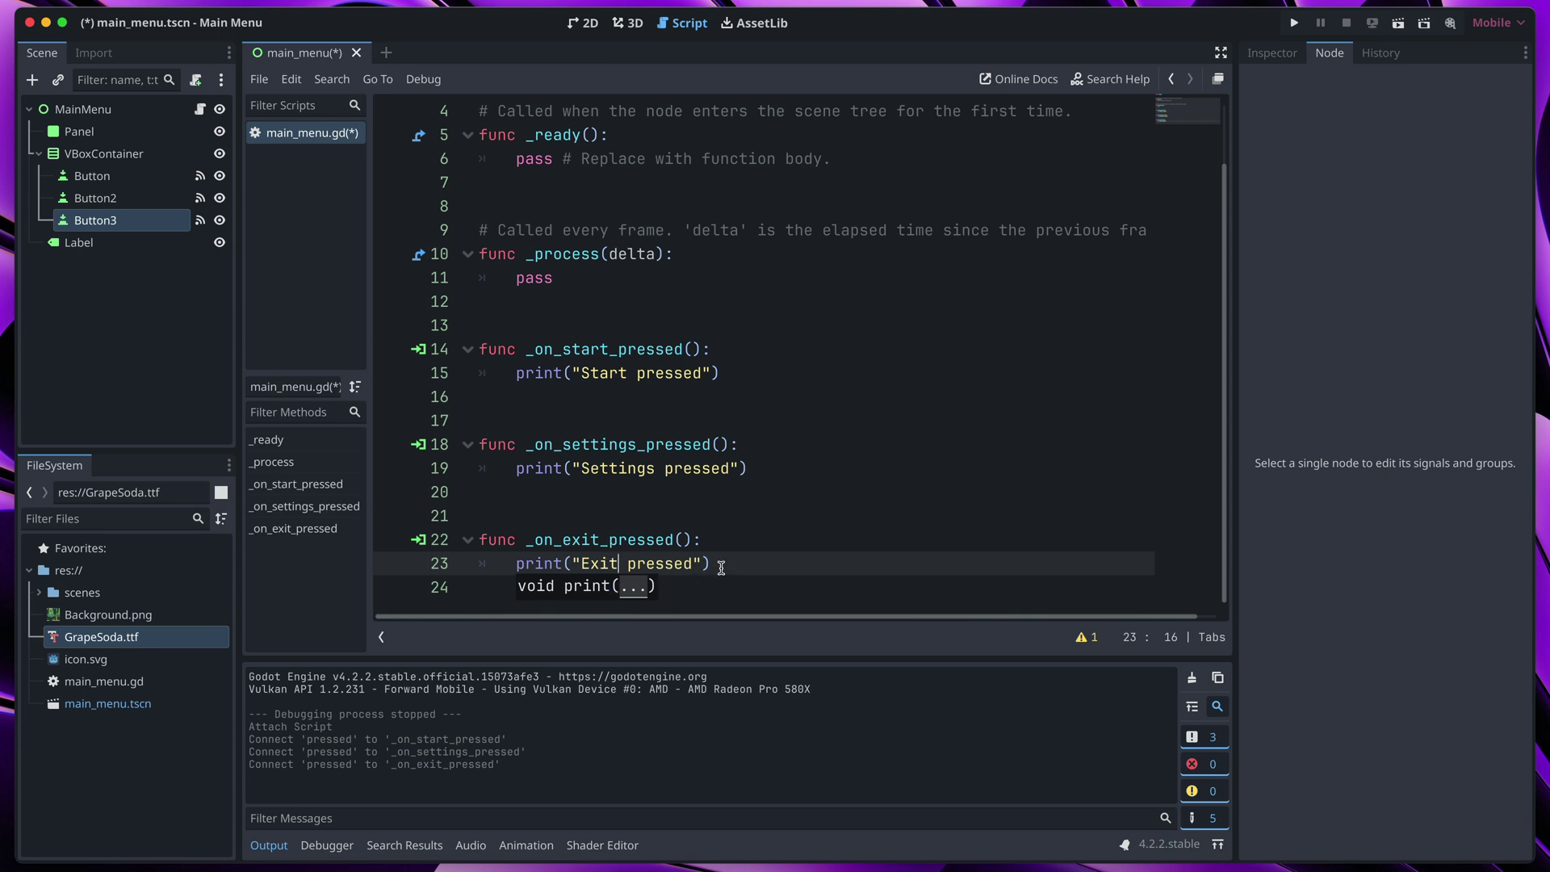
type("\")")
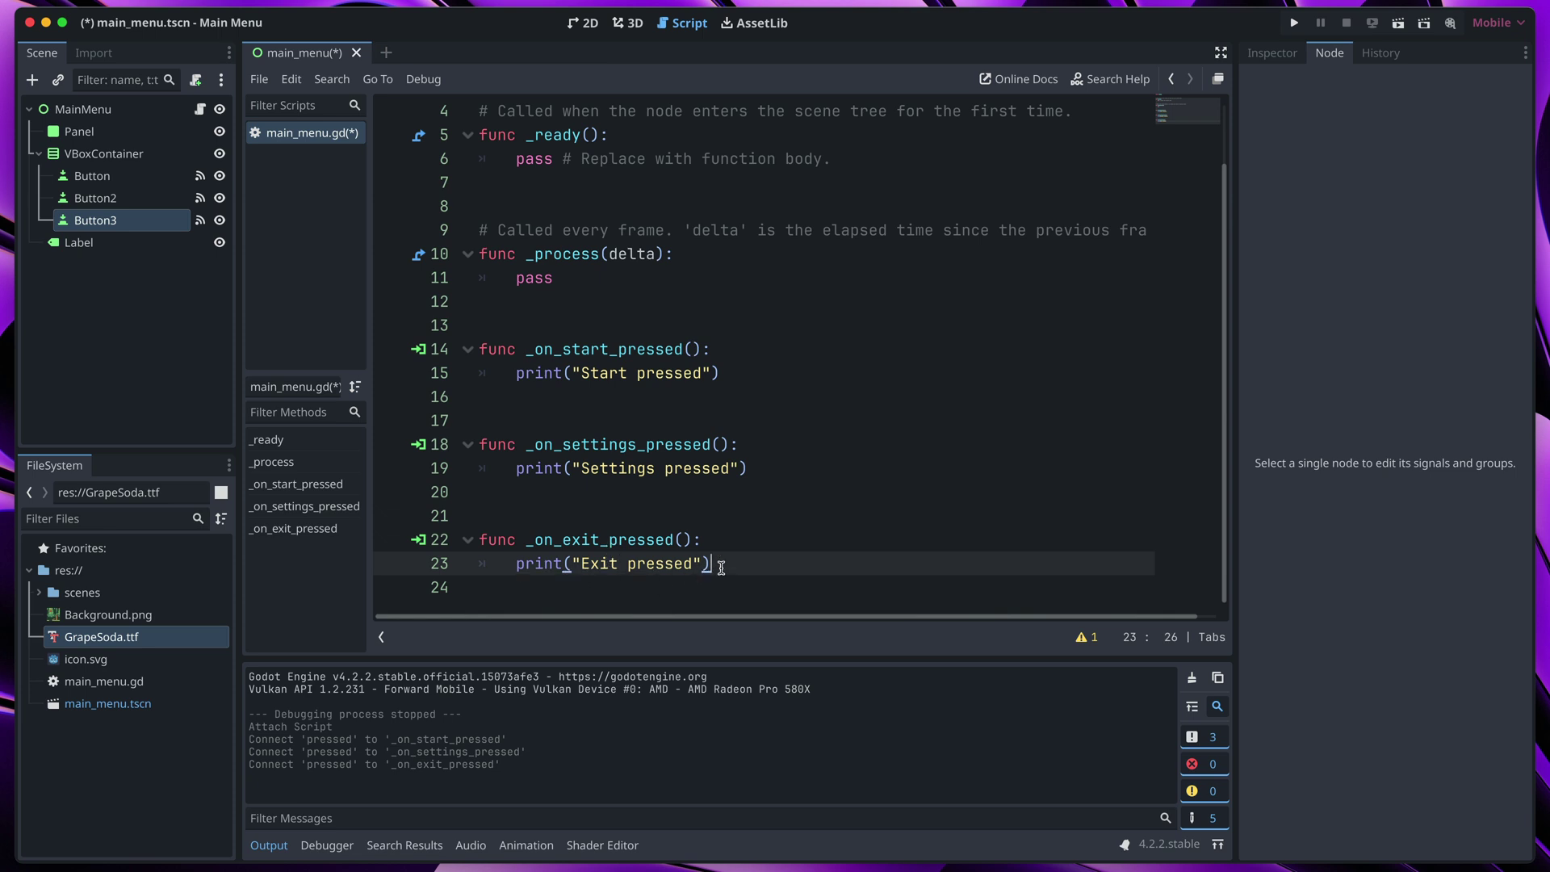
left_click(517, 372)
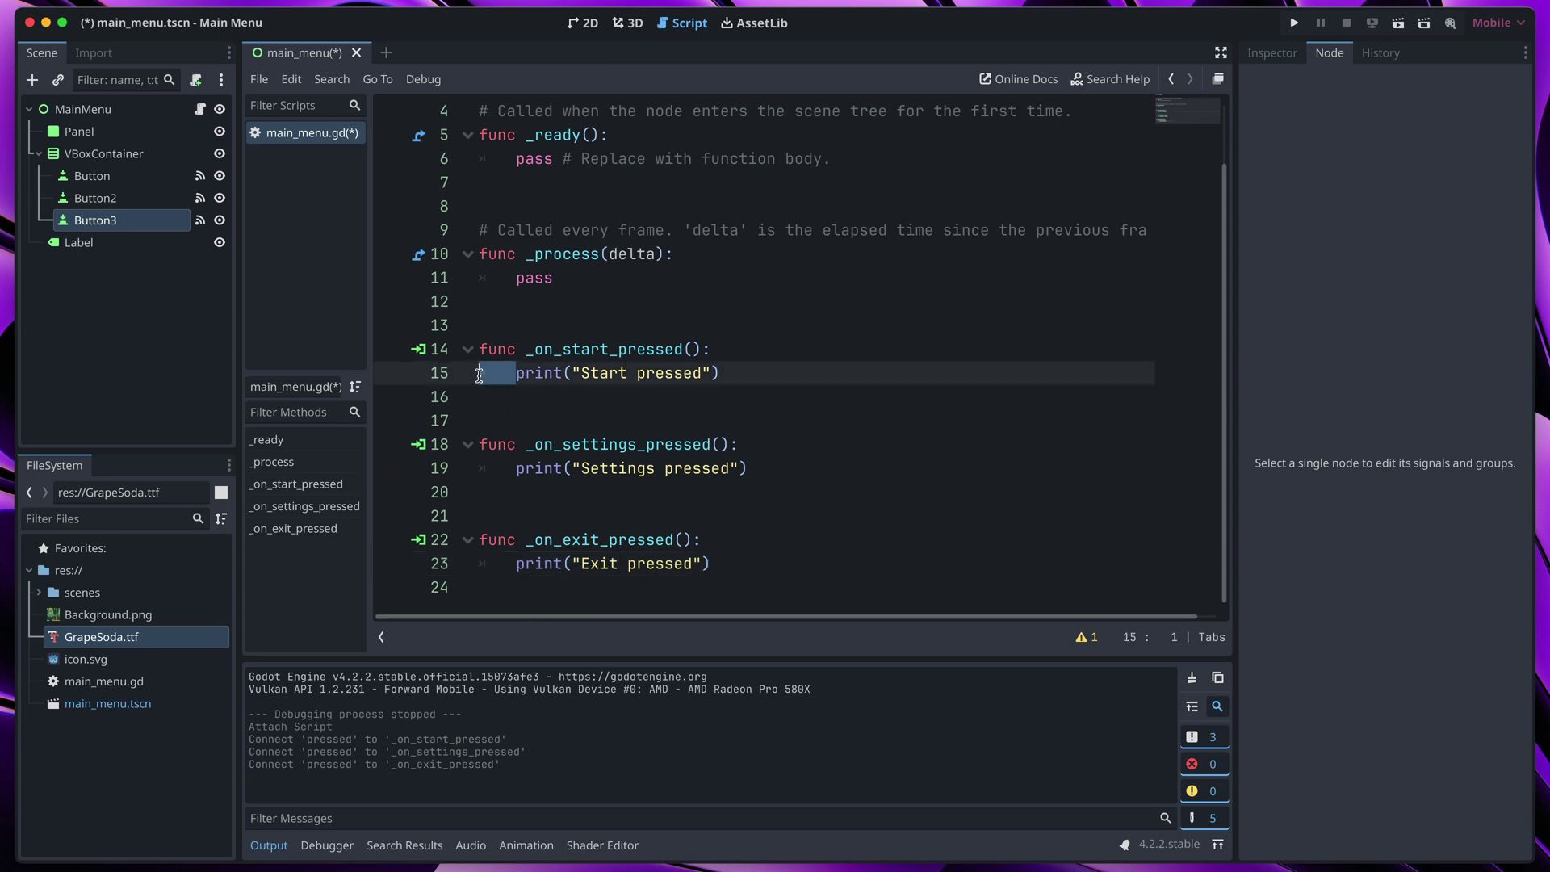
key("BackSpace")
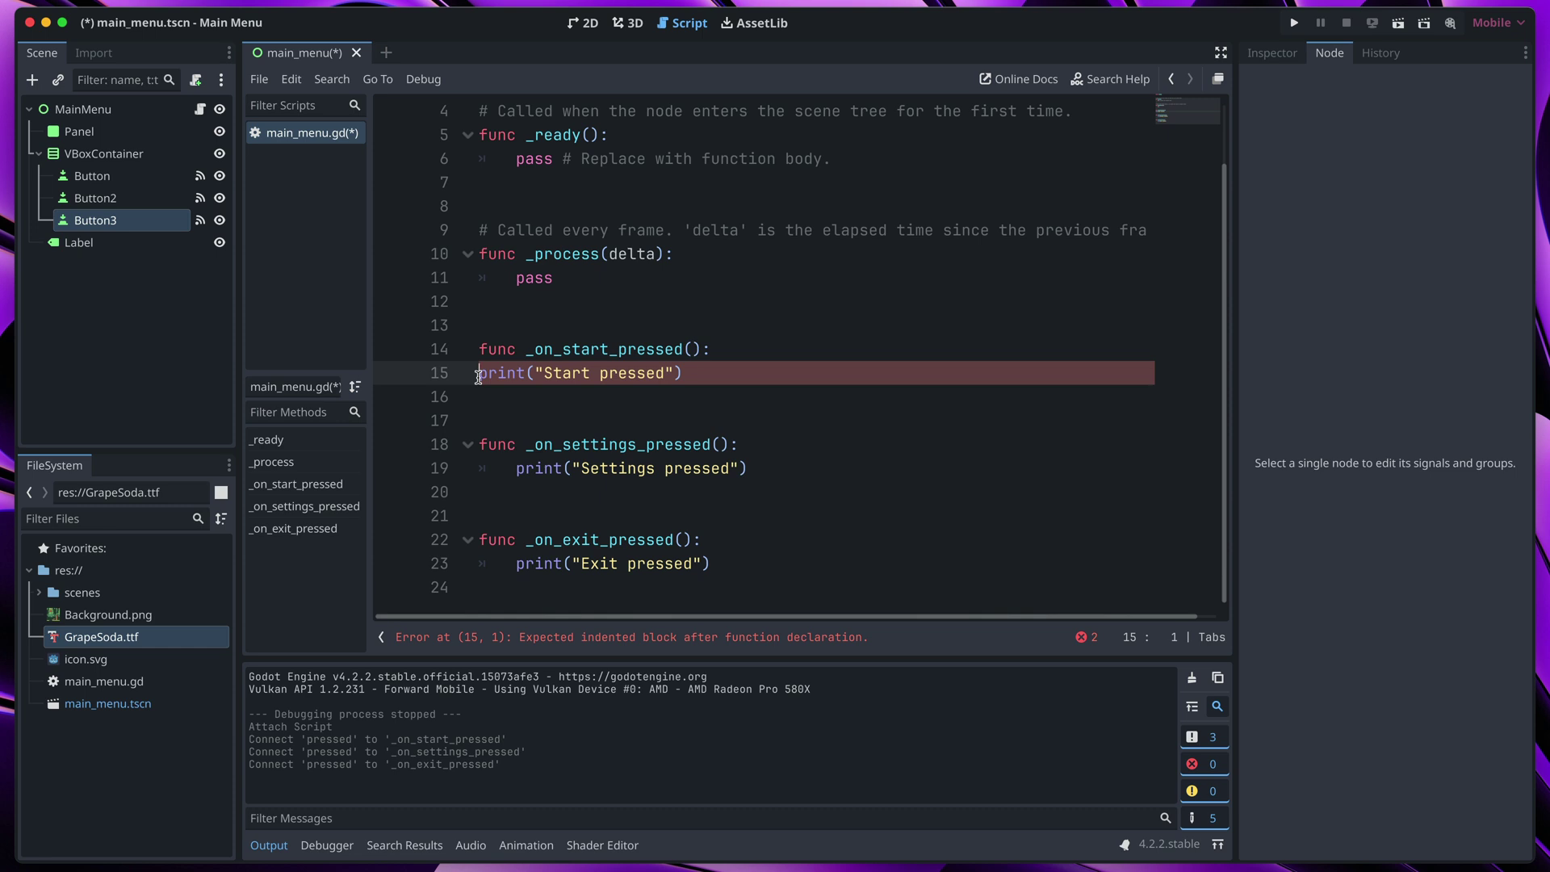
key("Tab")
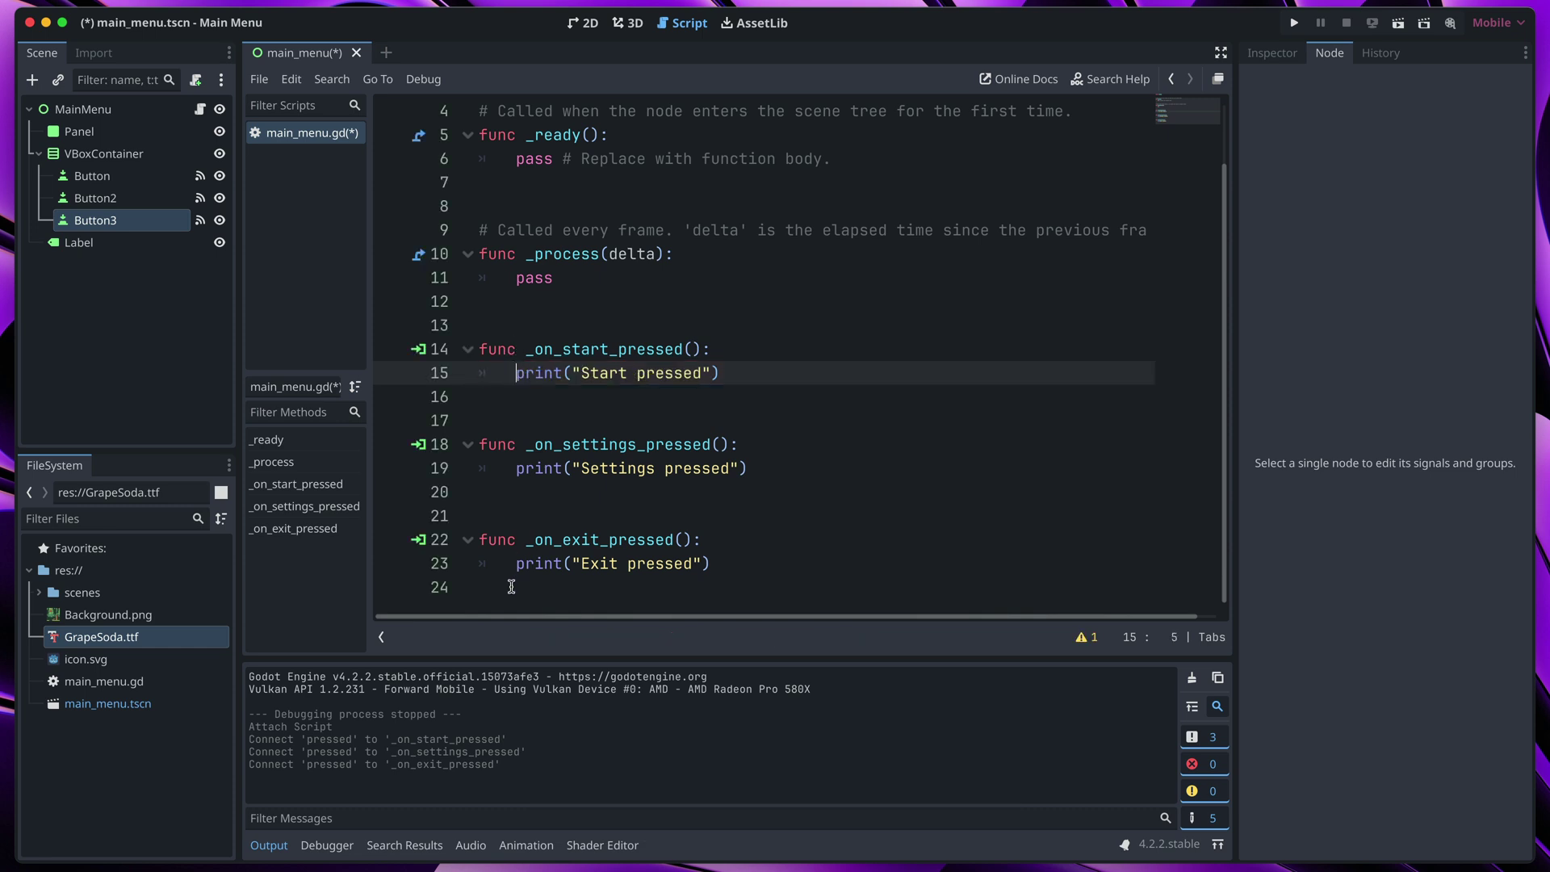
- Run the project and press Options, then Exit, in the running menu
left_click(1294, 24)
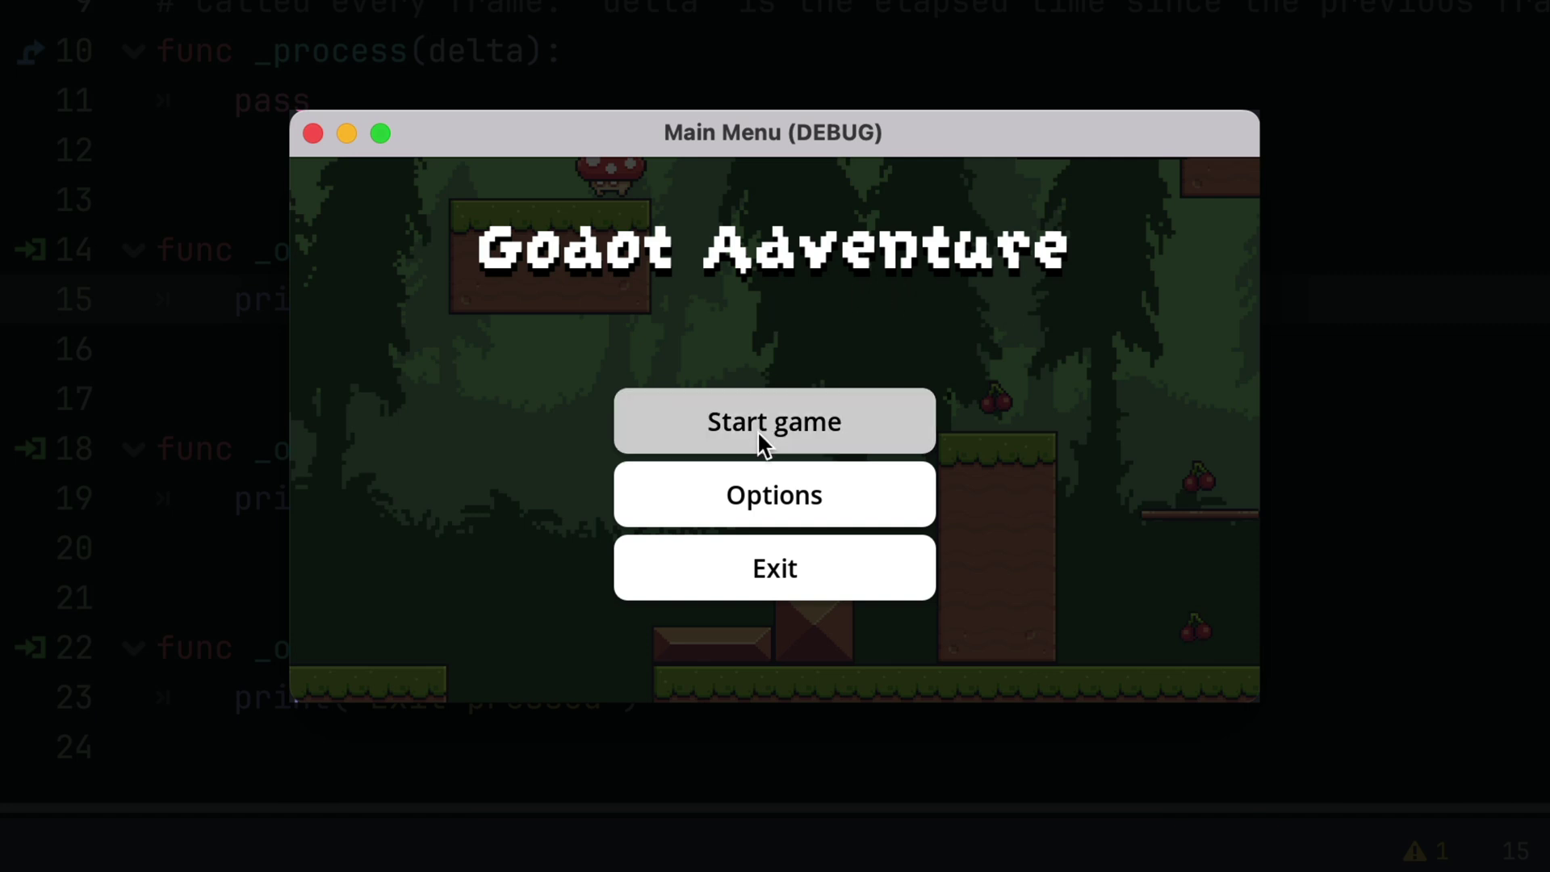
left_click(739, 491)
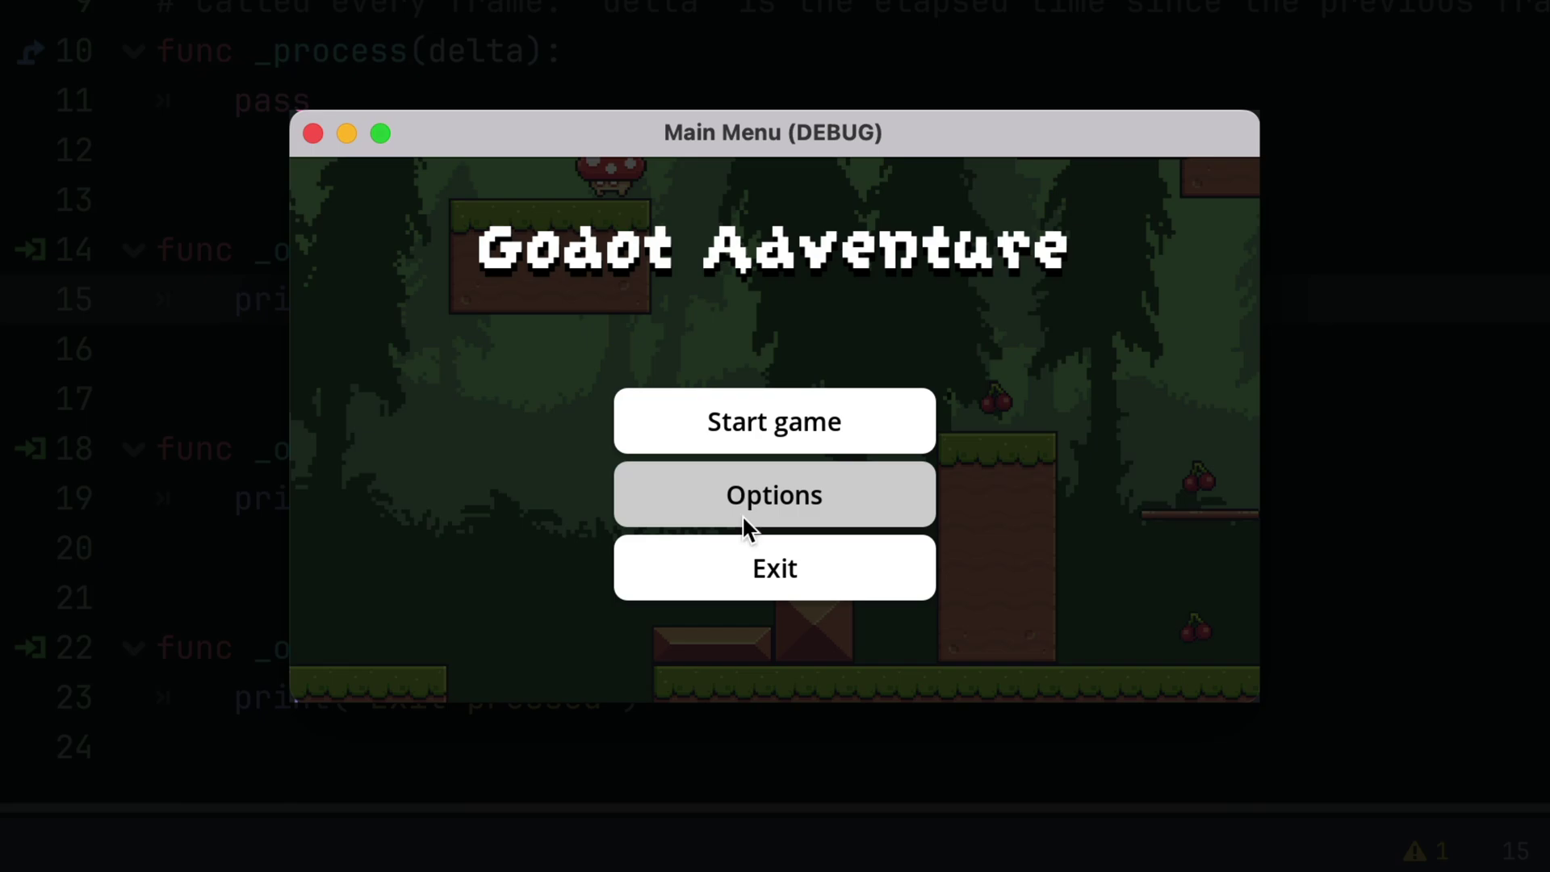
left_click(739, 549)
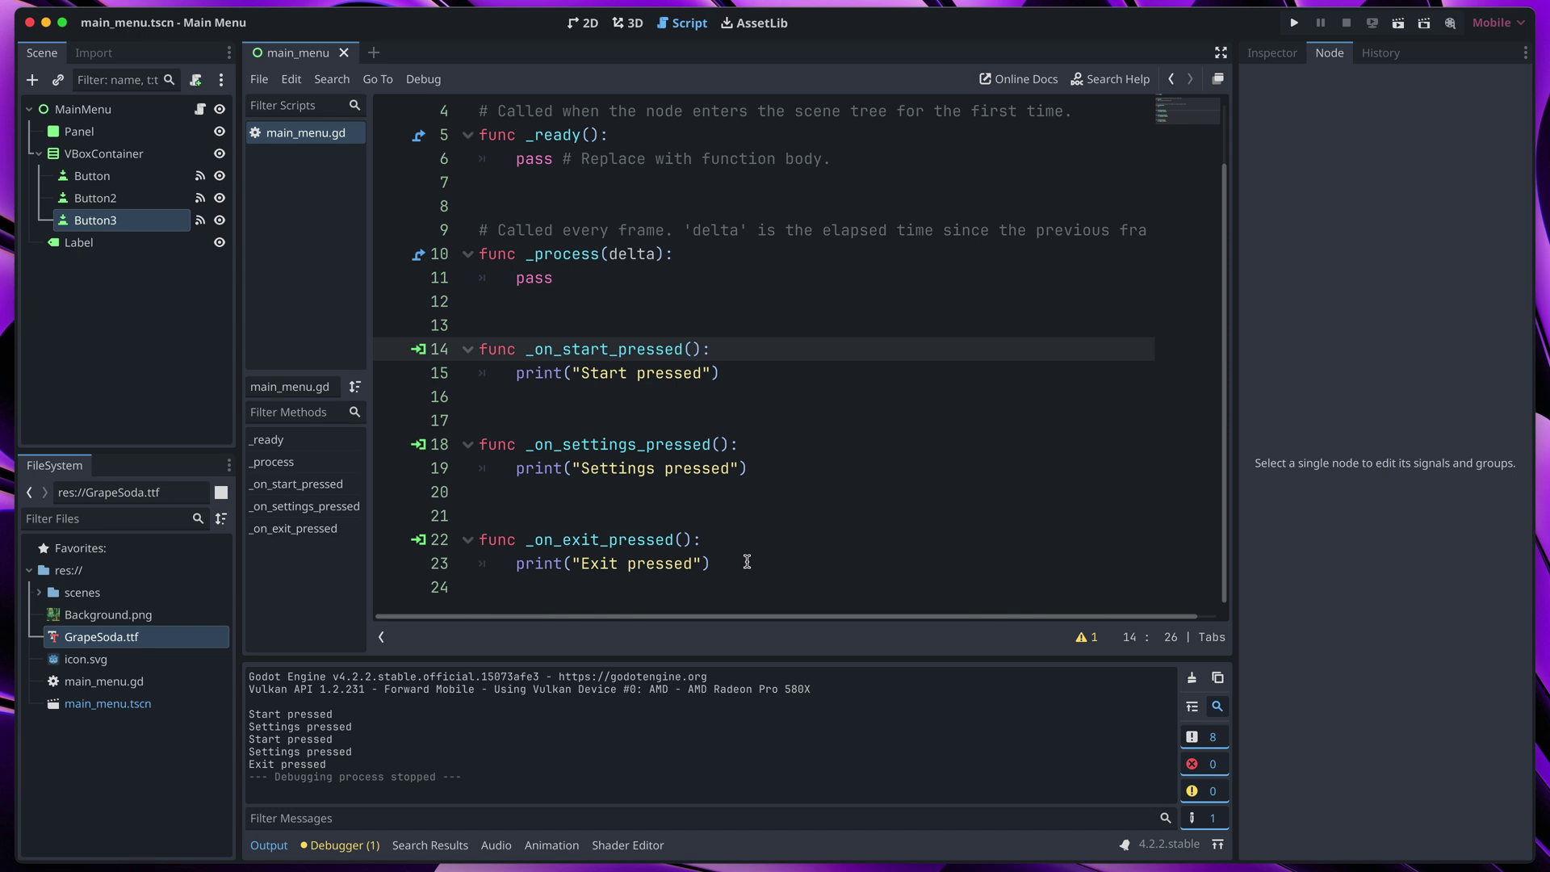
- Replace the print in _on_exit_pressed with get_tree().quit()
left_click_drag(743, 560, 515, 569)
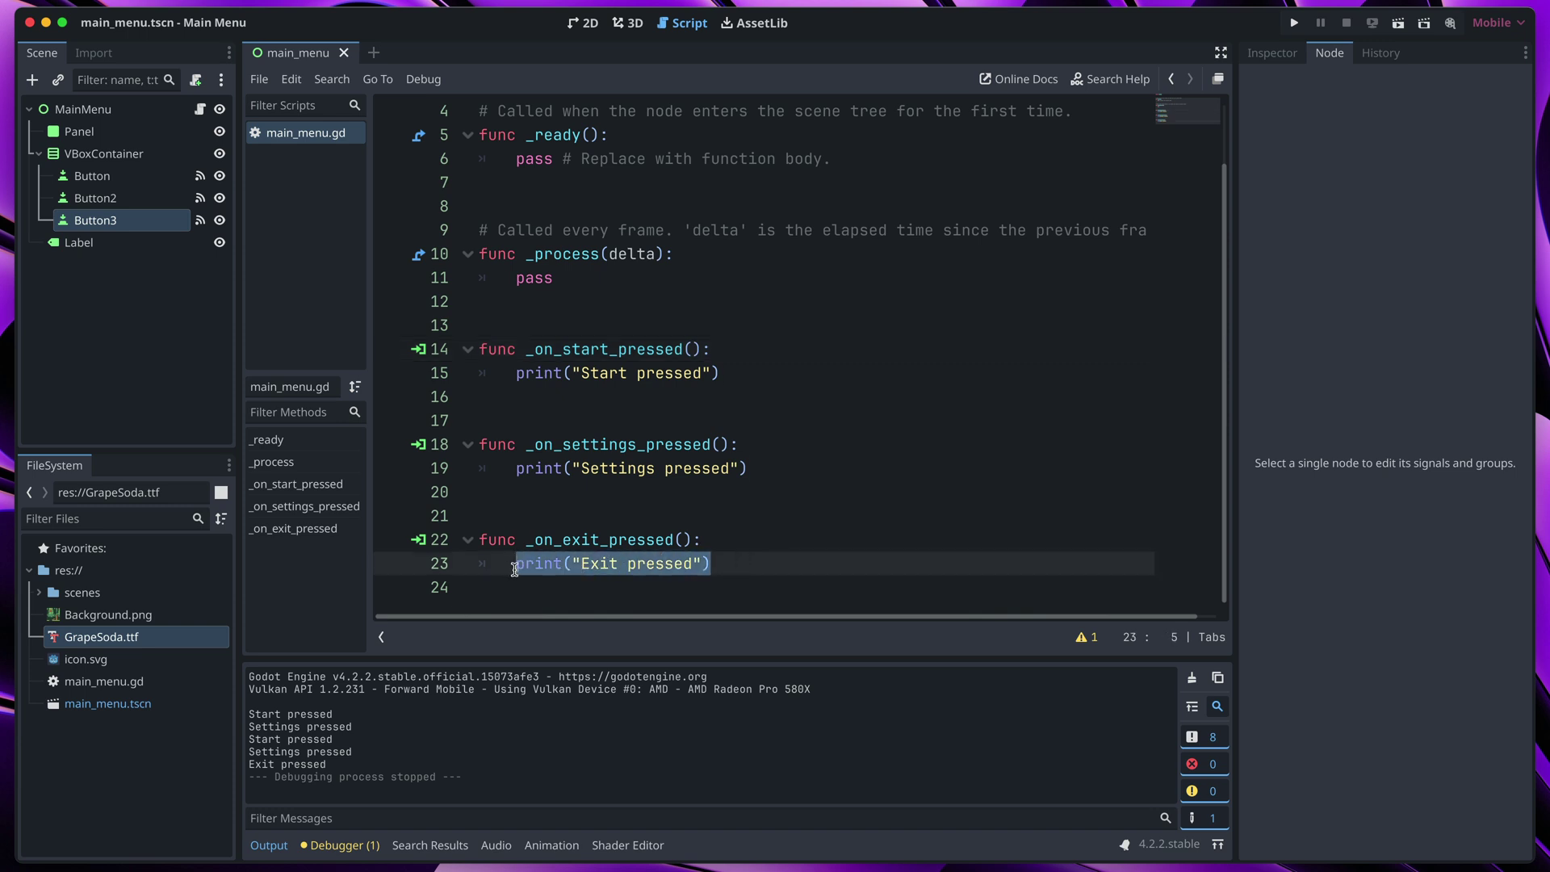
type("get_tre")
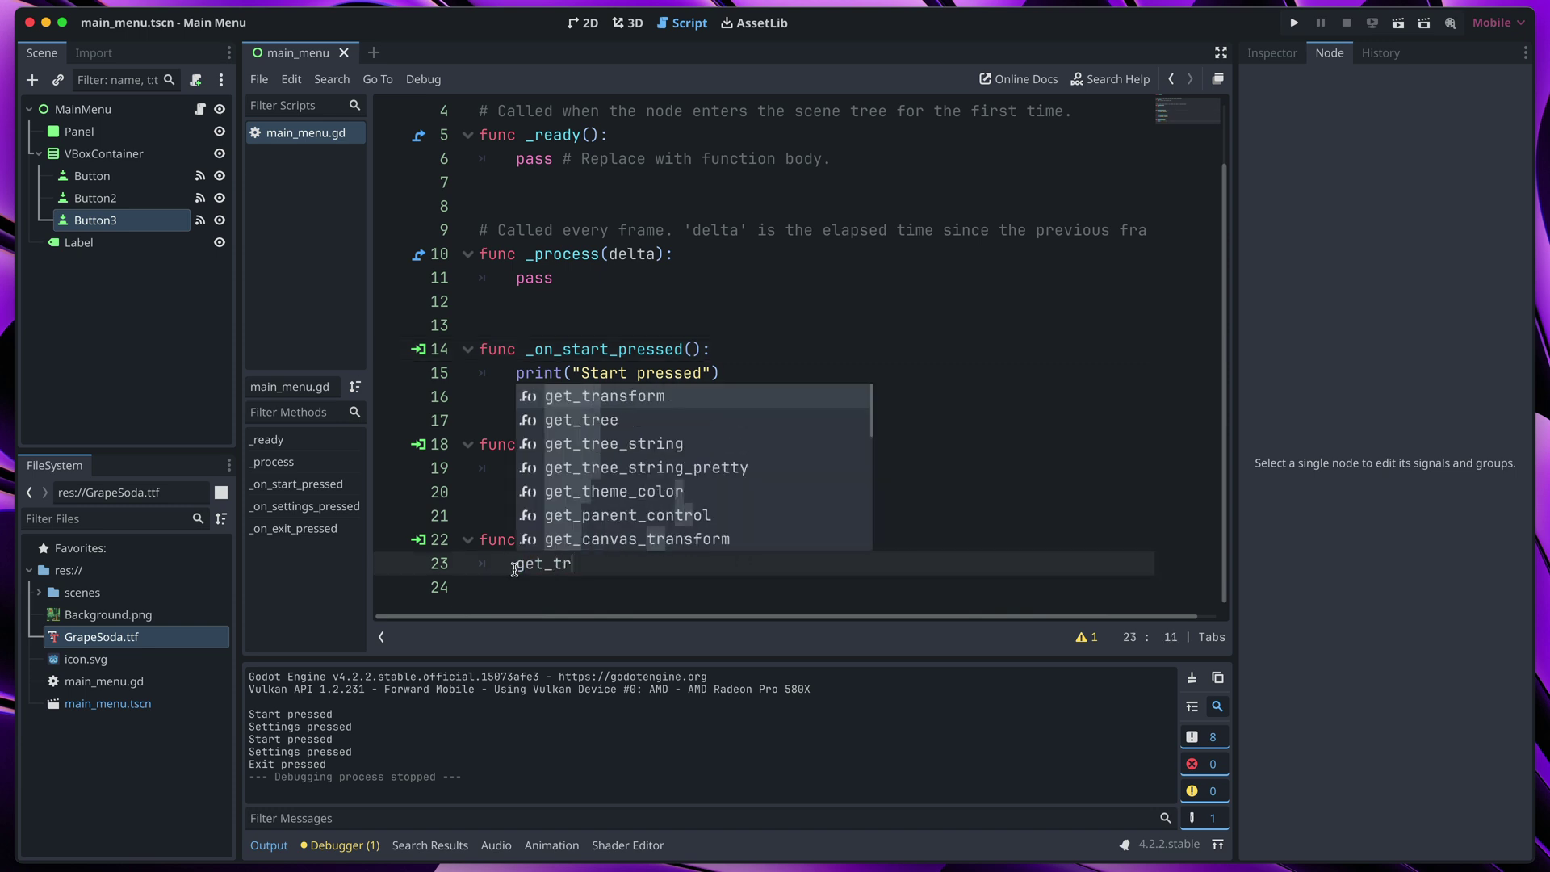
key("Return")
type(".qui")
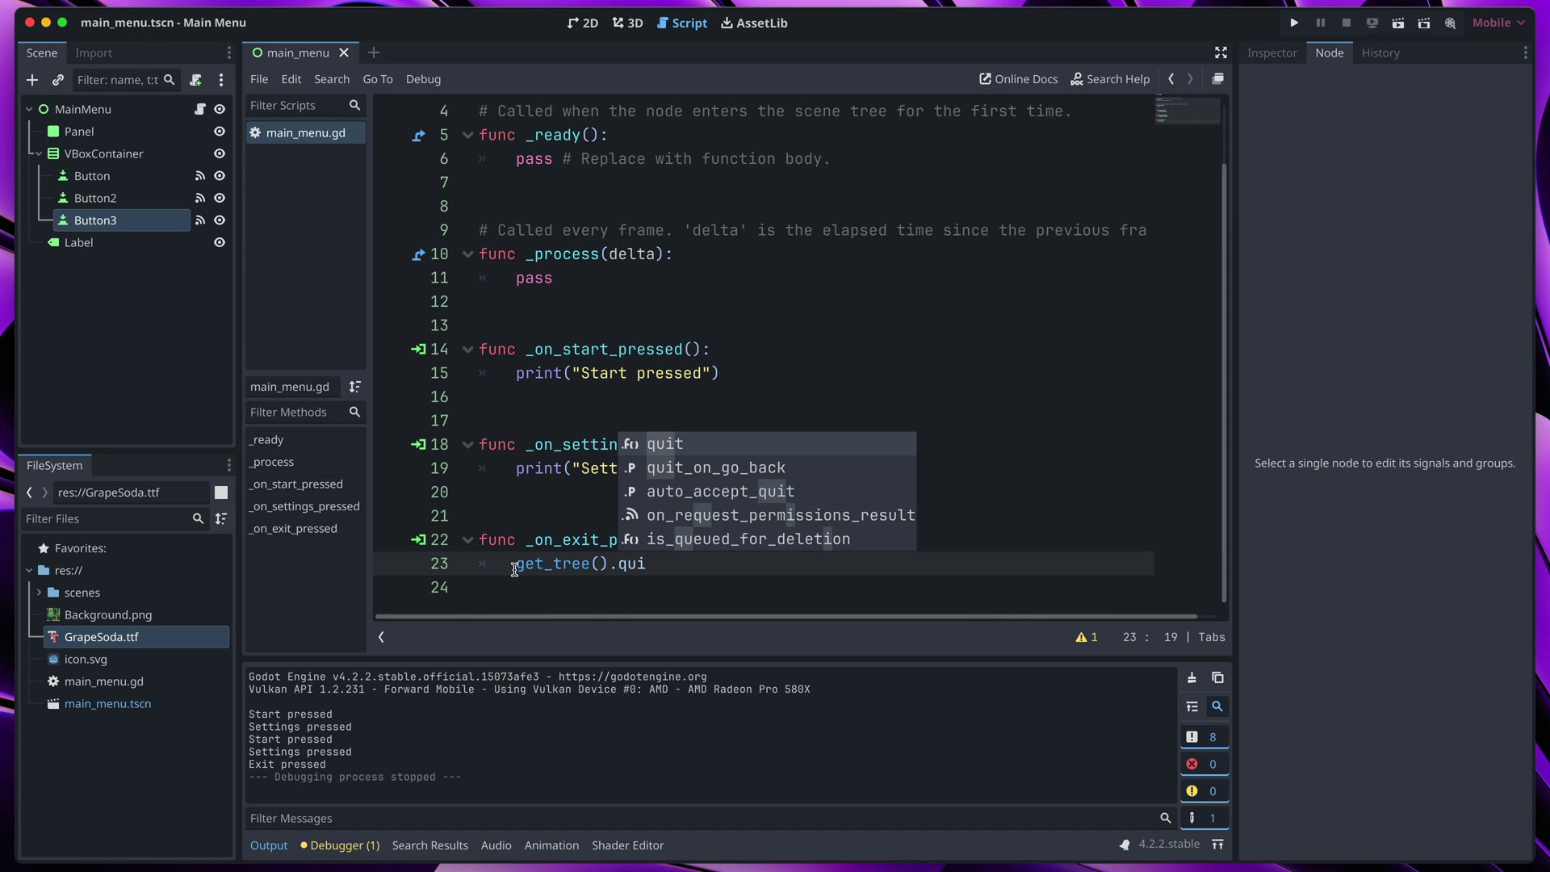
key("Return")
key("Right")
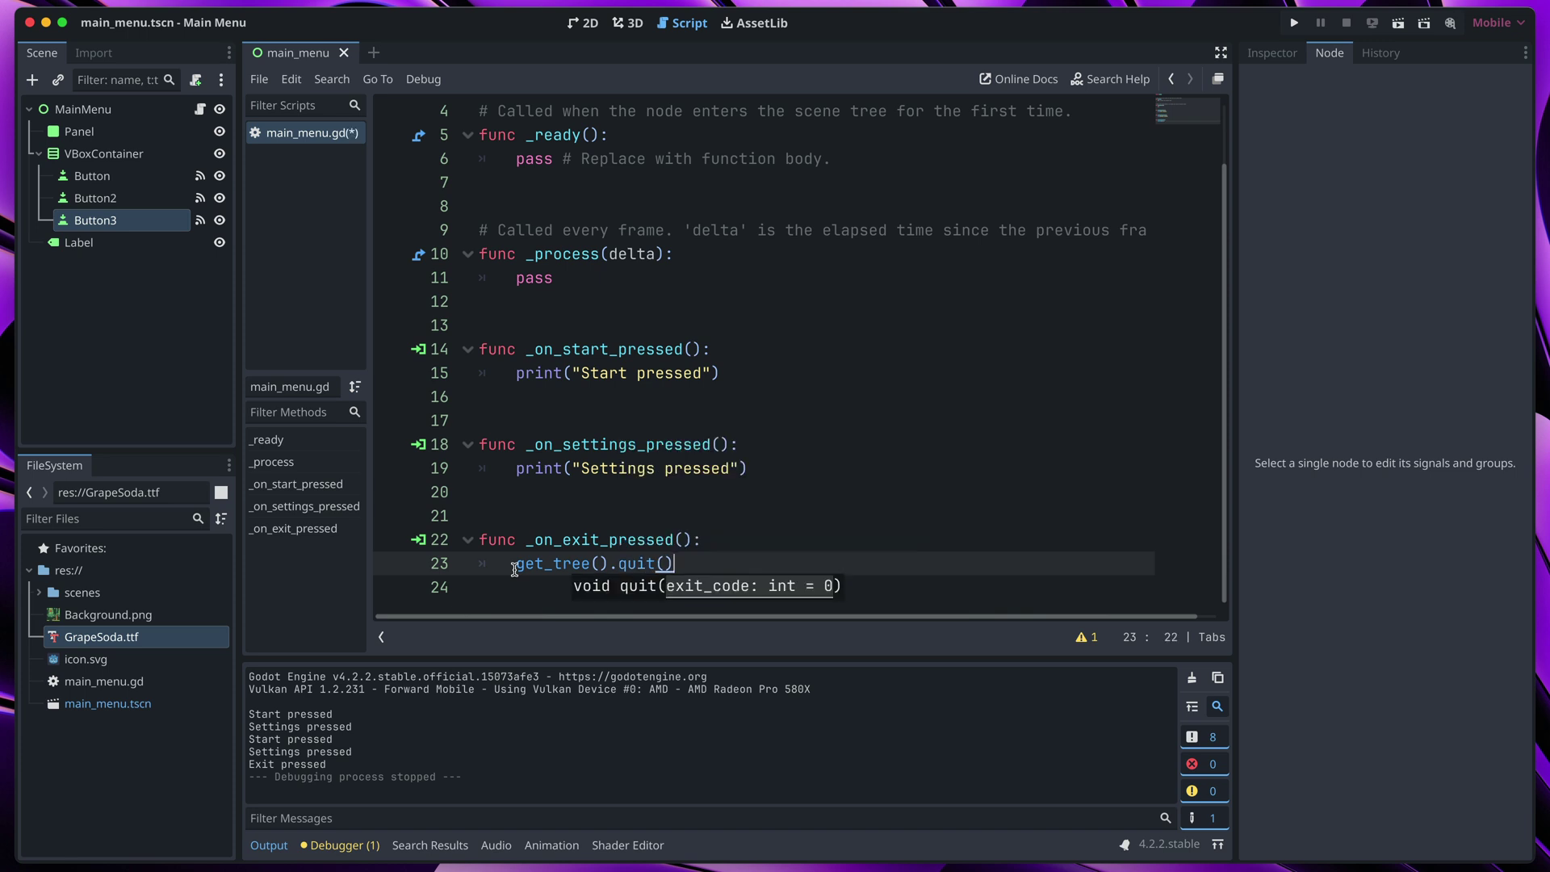
- Make _on_start_pressed call get_tree().change_scene_to_file("res://scenes/level_1.tscn")
left_click(516, 374)
left_click_drag(516, 374, 752, 376)
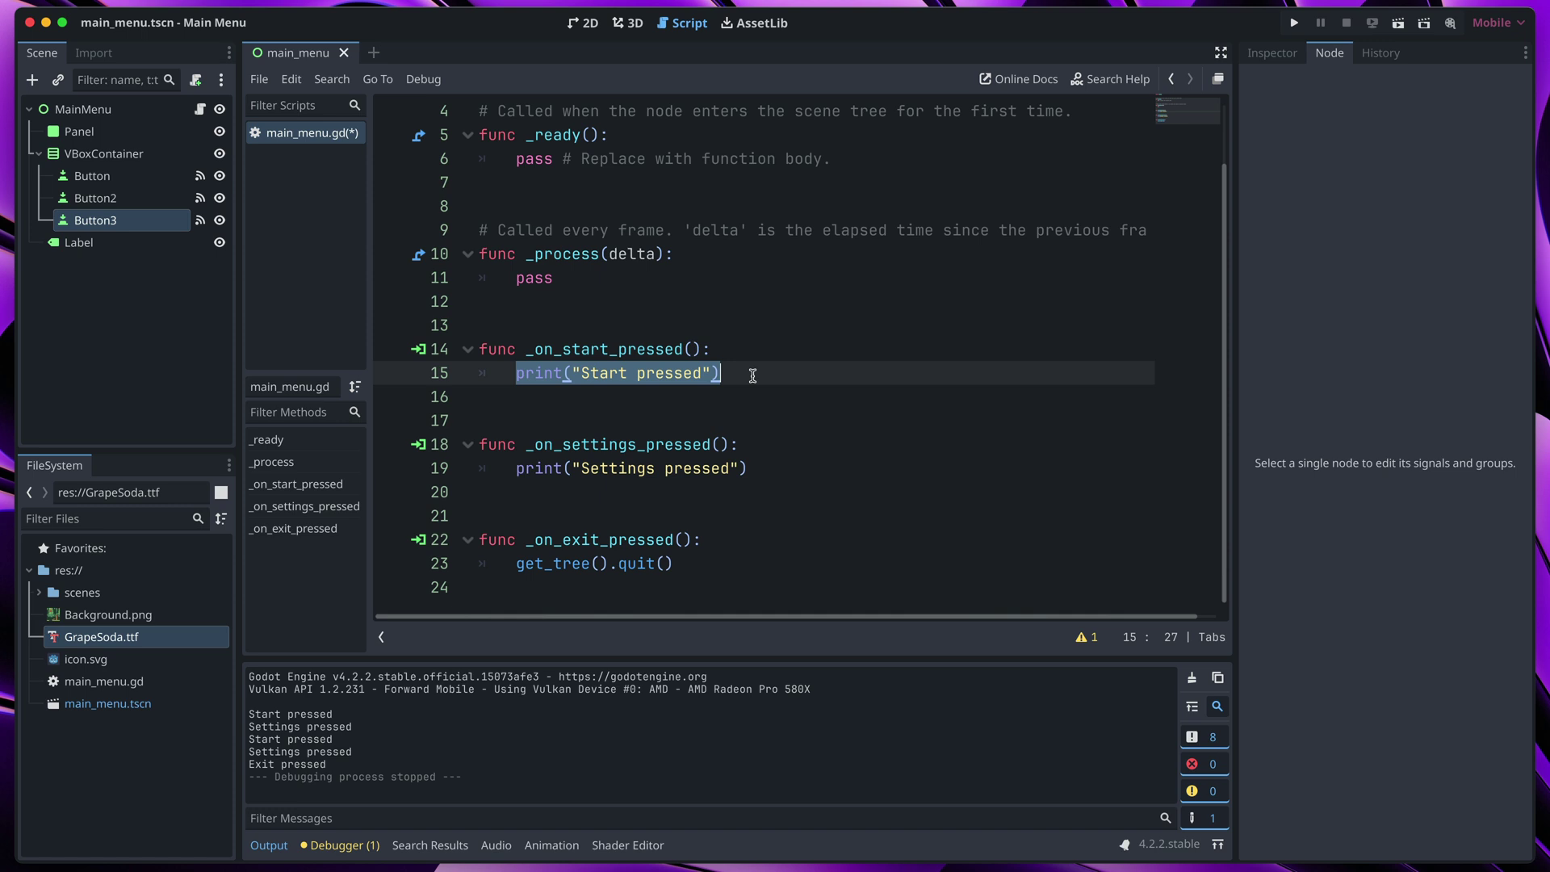
type("get_tre")
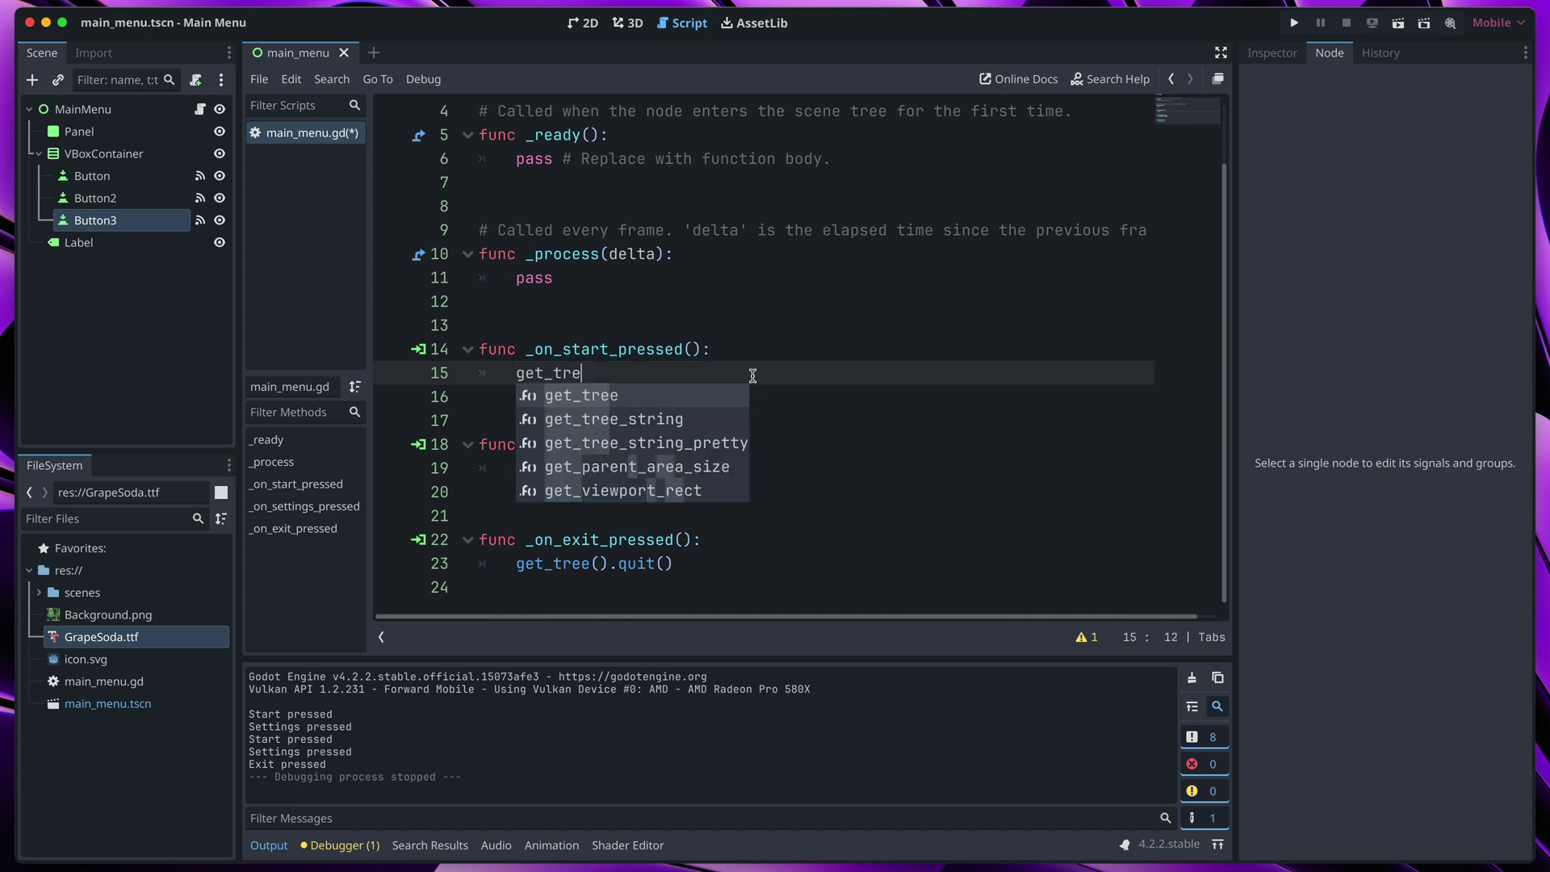
type("e().change")
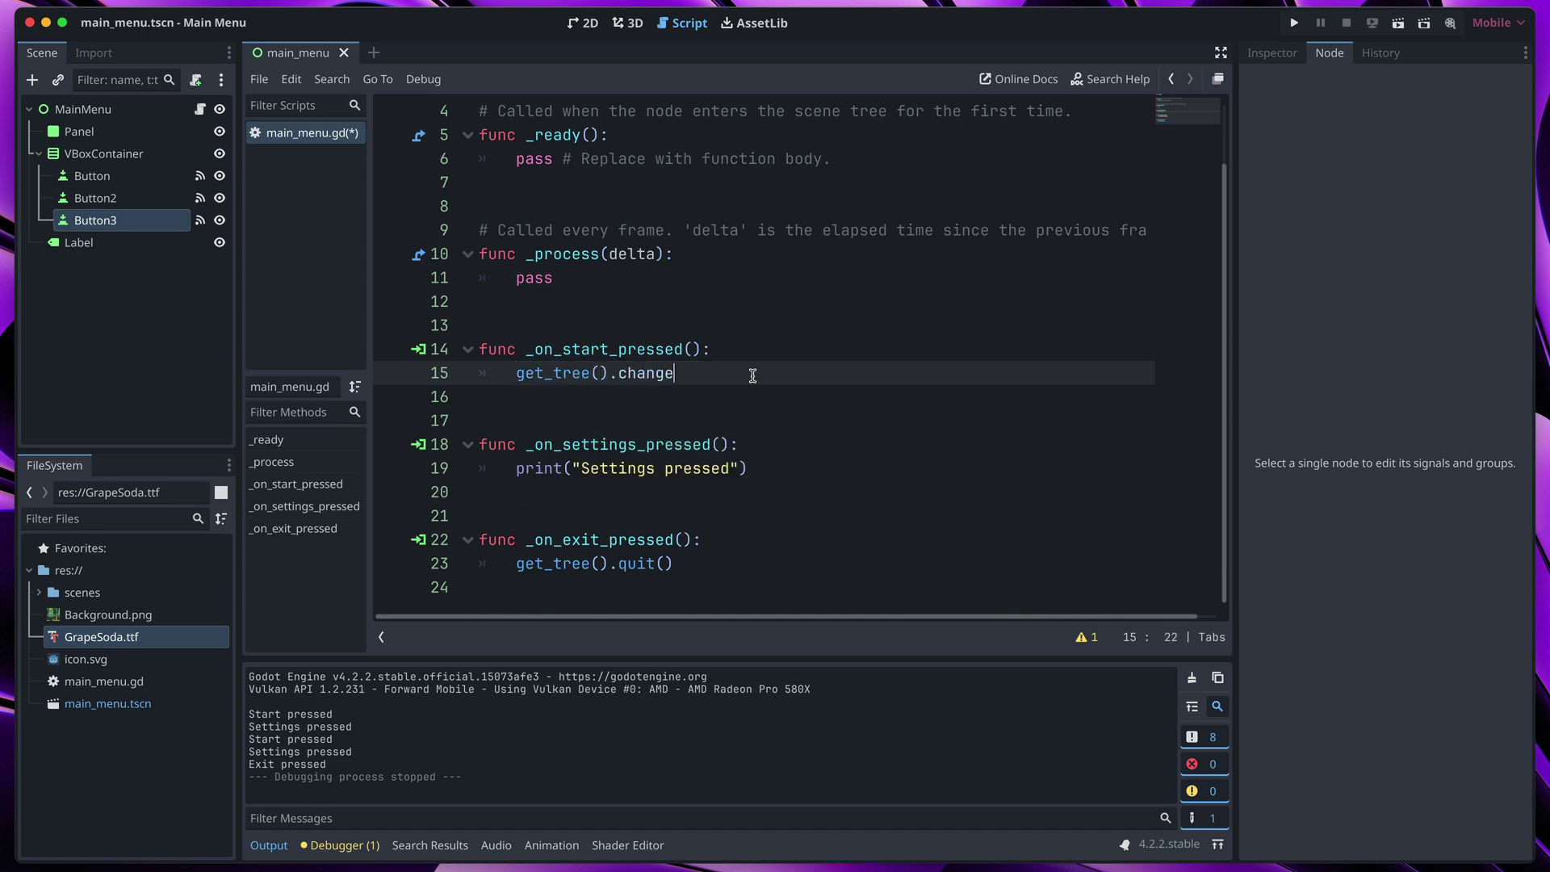
key("Return")
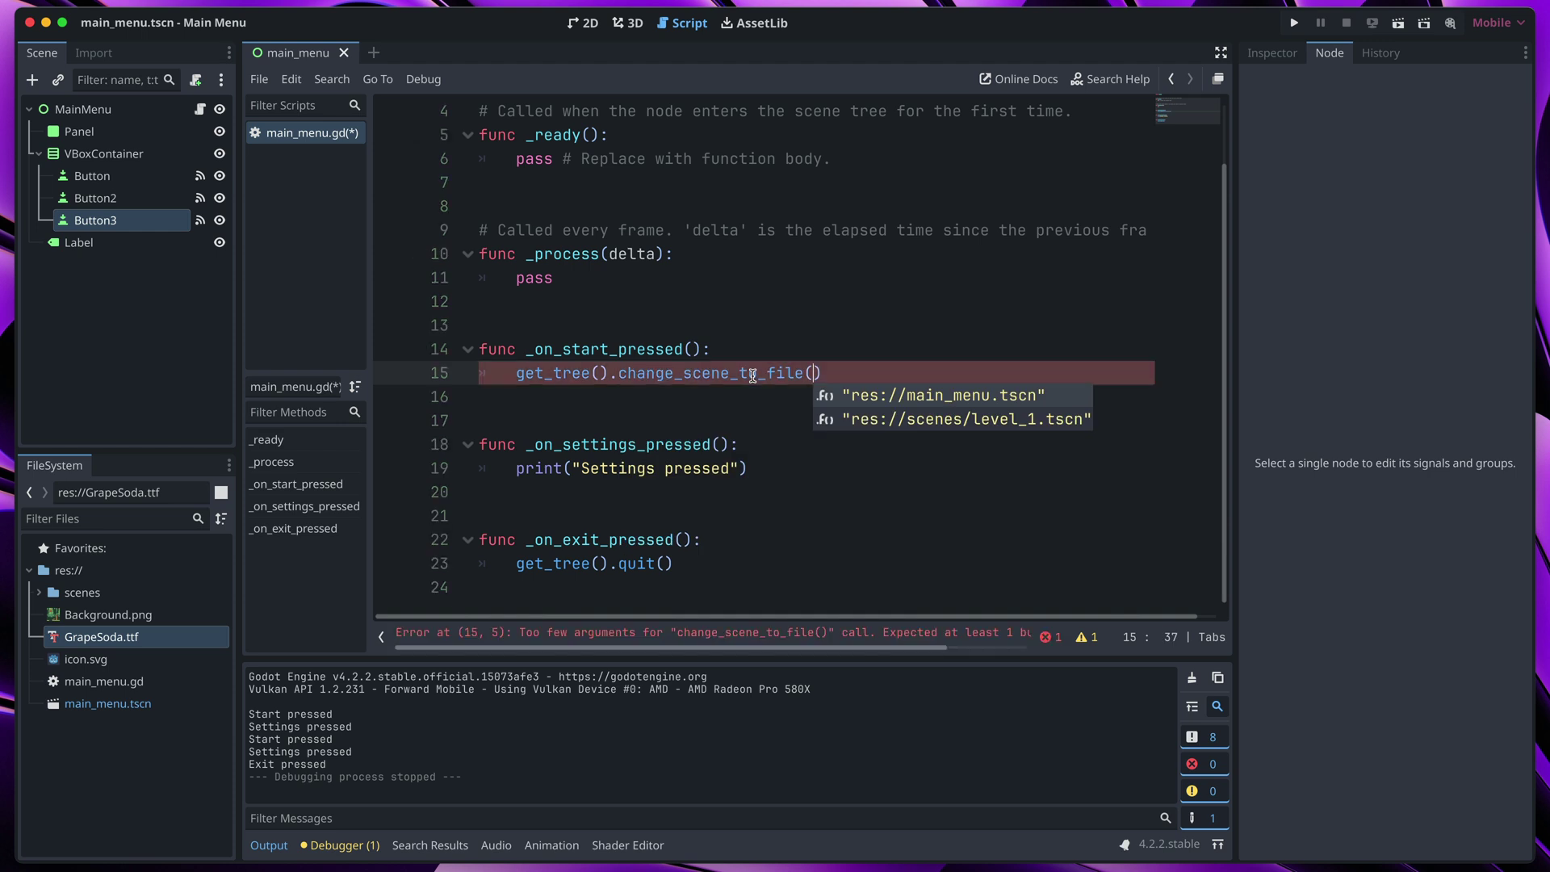
left_click(39, 593)
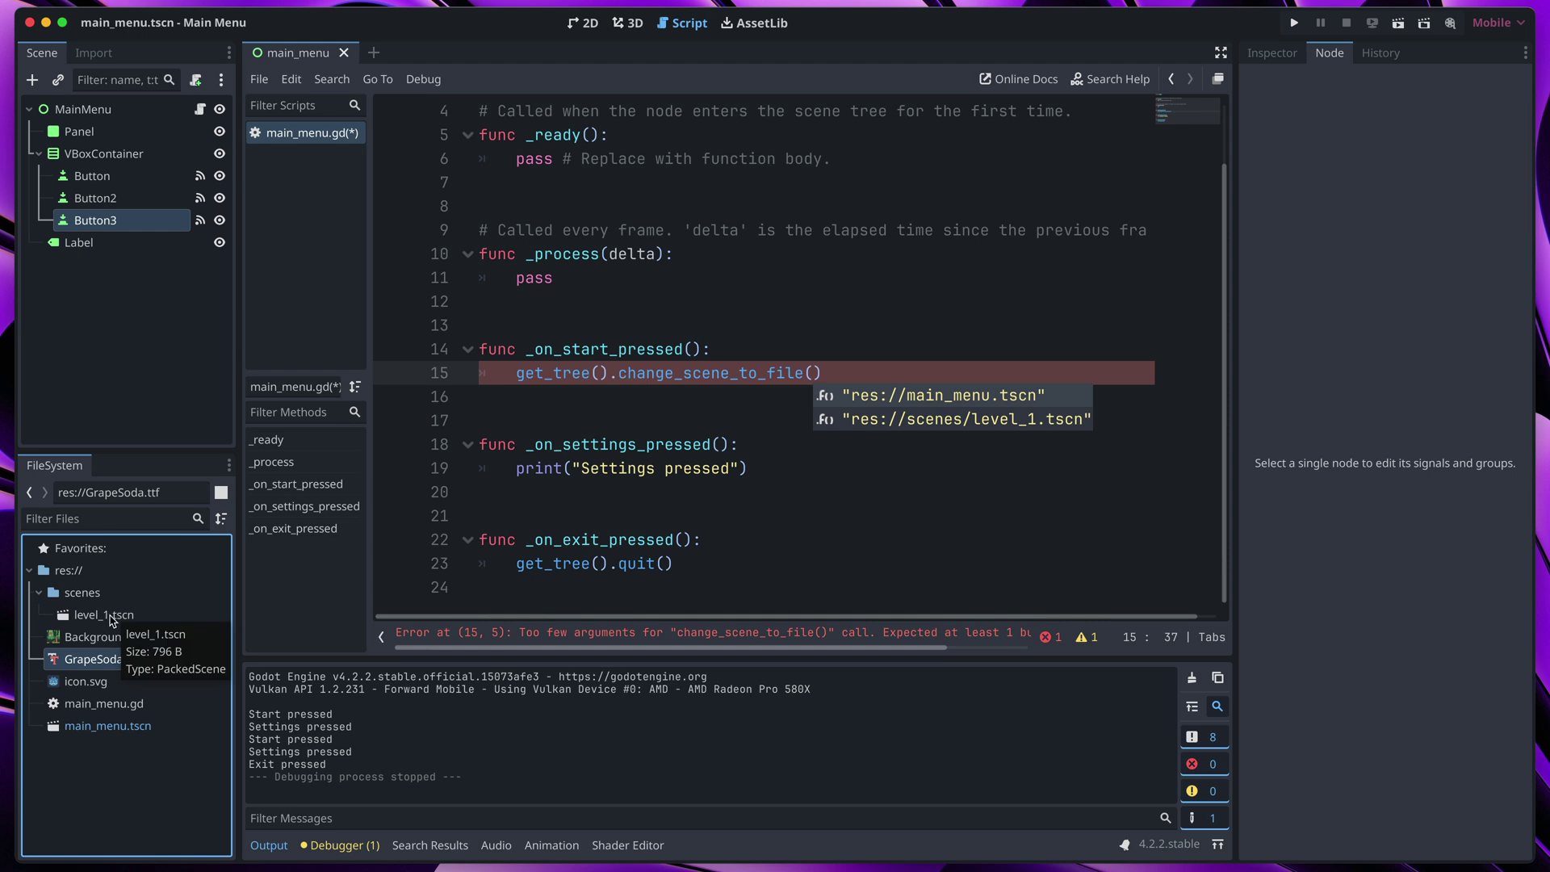
left_click(37, 593)
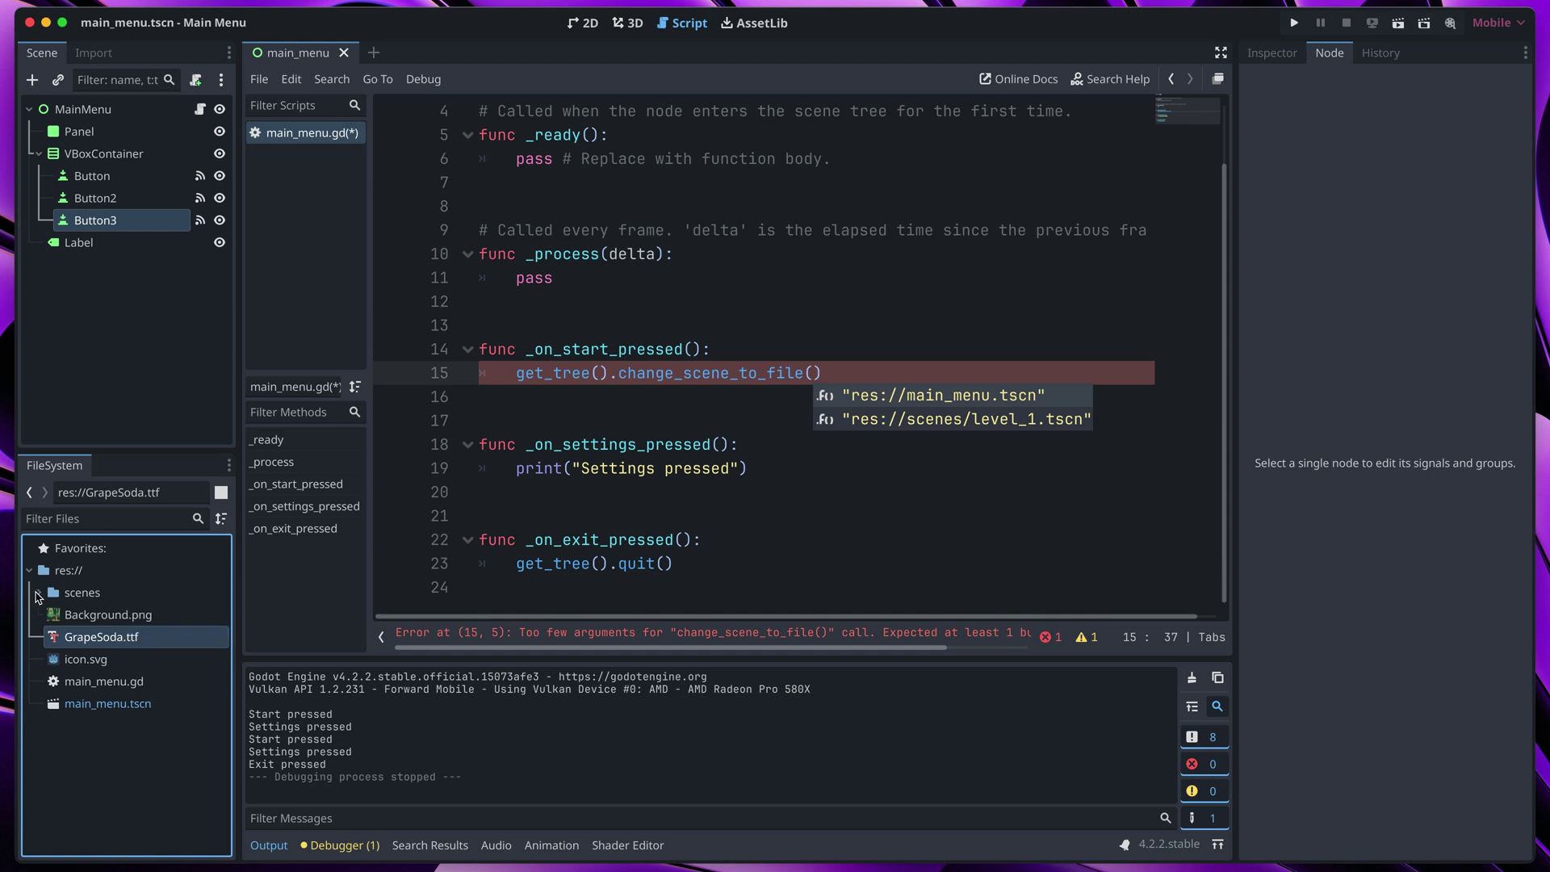
left_click(894, 419)
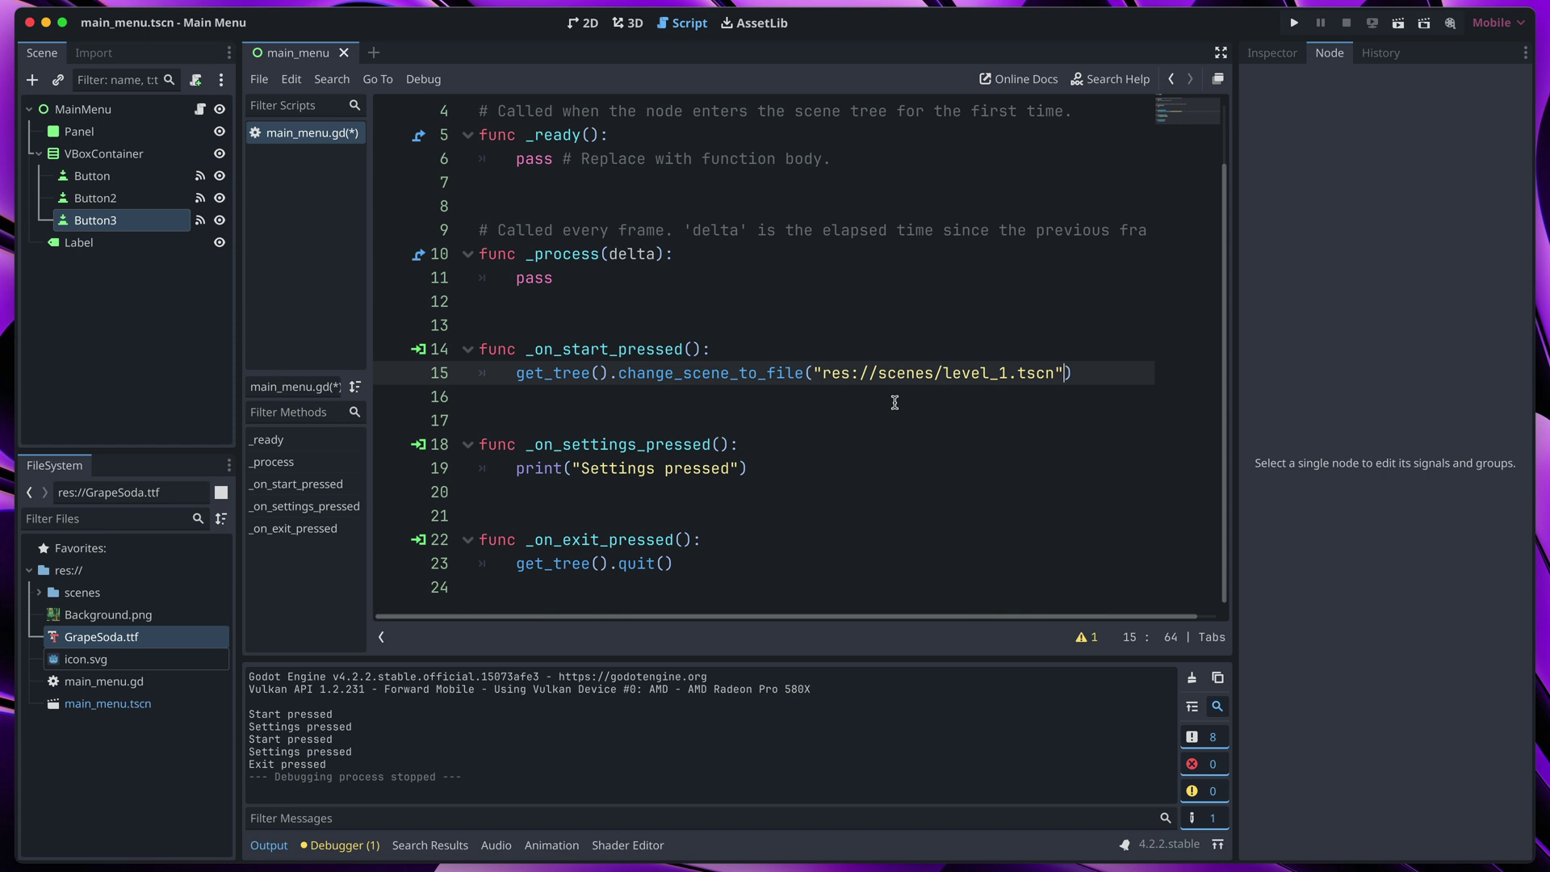
- Relaunch the game and press a button in the Main Menu (DEBUG) window
key("super+b")
left_click(807, 443)
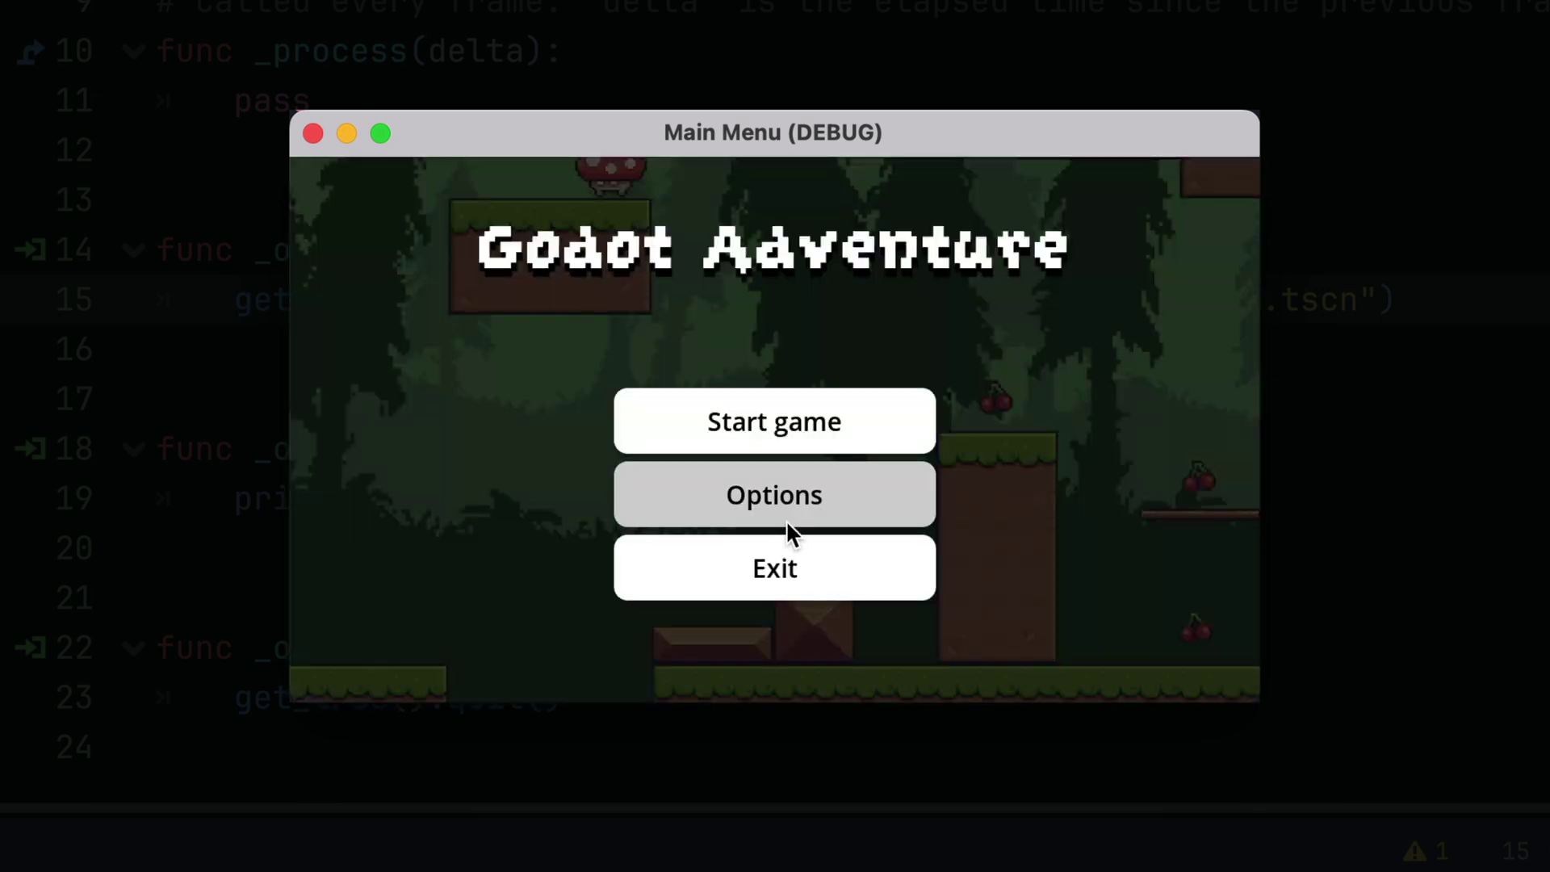